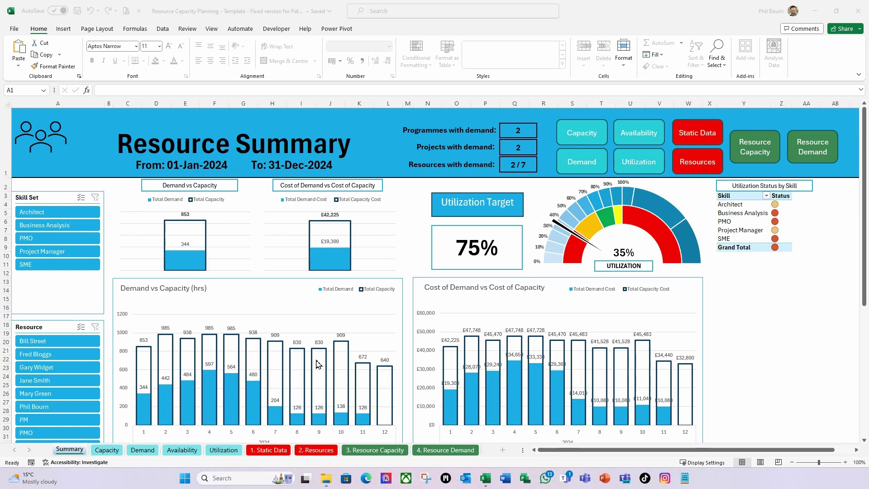
Open the Static Data sheet of the finished template and review its tables through to National Holidays.
{"action": "left_click", "coordinate": [699, 138]}
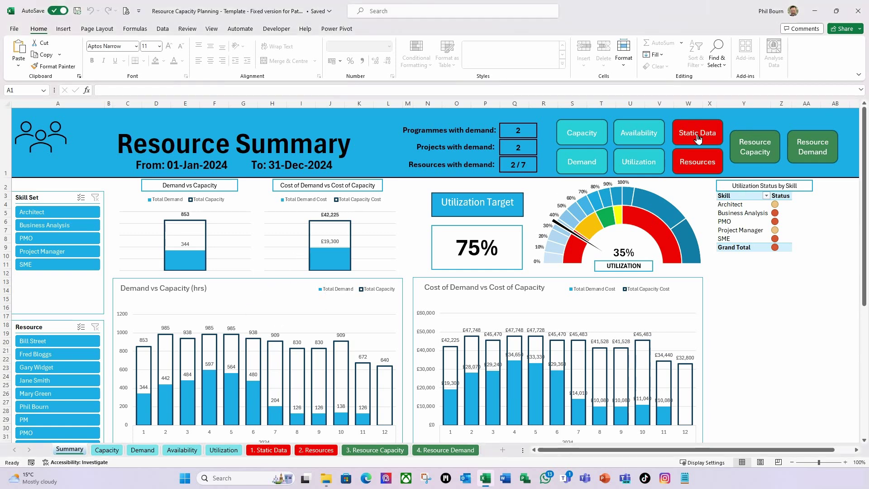
{"action": "left_click", "coordinate": [697, 138]}
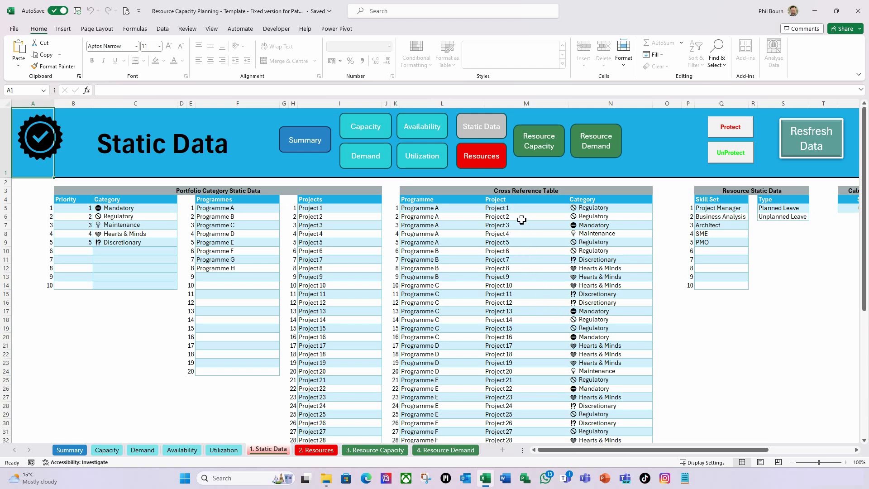
{"action": "left_click_drag", "start_coordinate": [641, 449], "coordinate": [726, 466]}
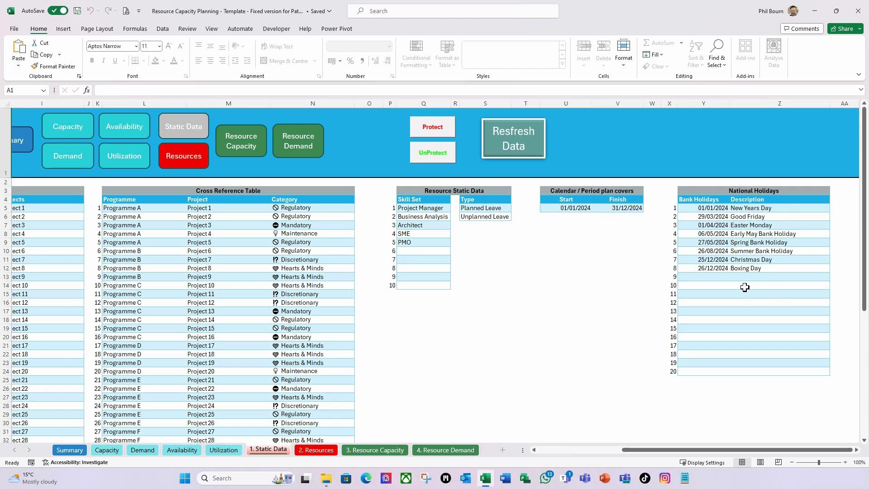
{"action": "left_click_drag", "start_coordinate": [638, 450], "coordinate": [495, 458]}
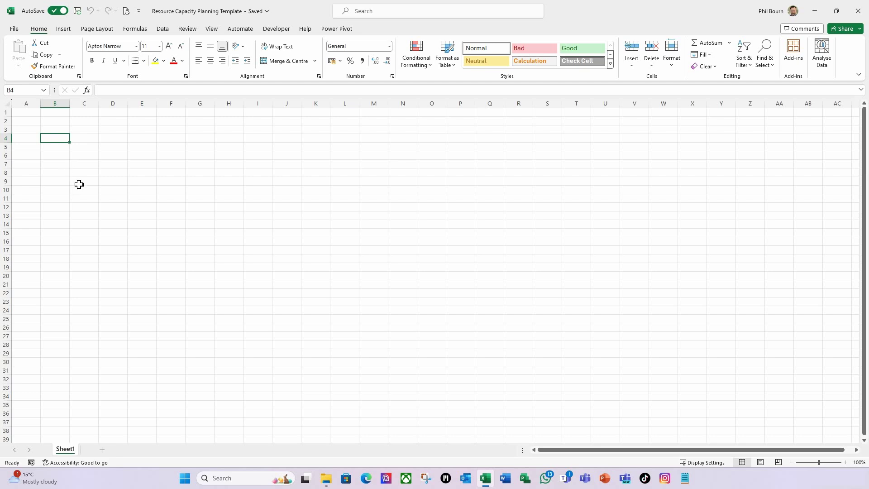
Enter the headings Priority in cell B4 and Category in cell C4 of the blank sheet.
{"action": "type", "text": "Priorit"}
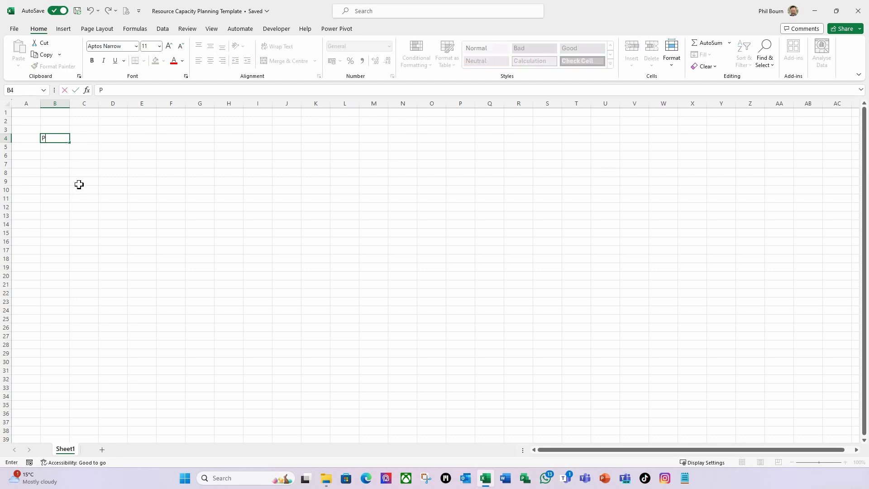
{"action": "type", "text": "y"}
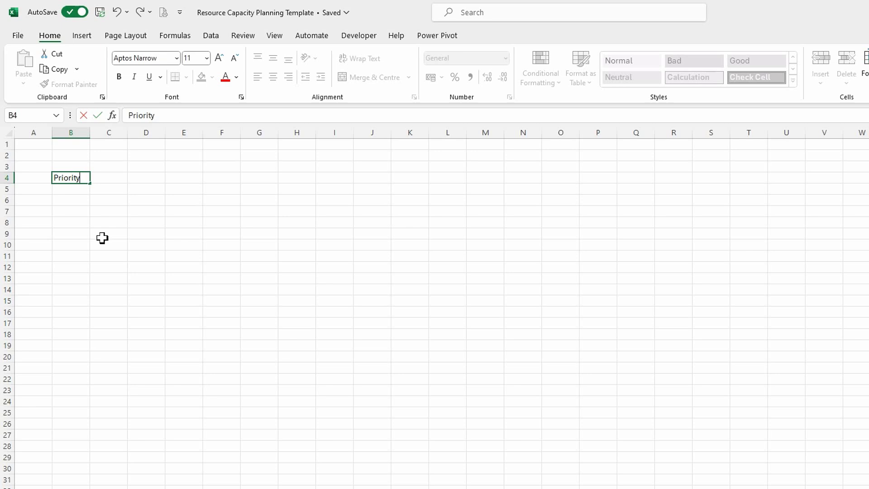
{"action": "key", "text": "Tab"}
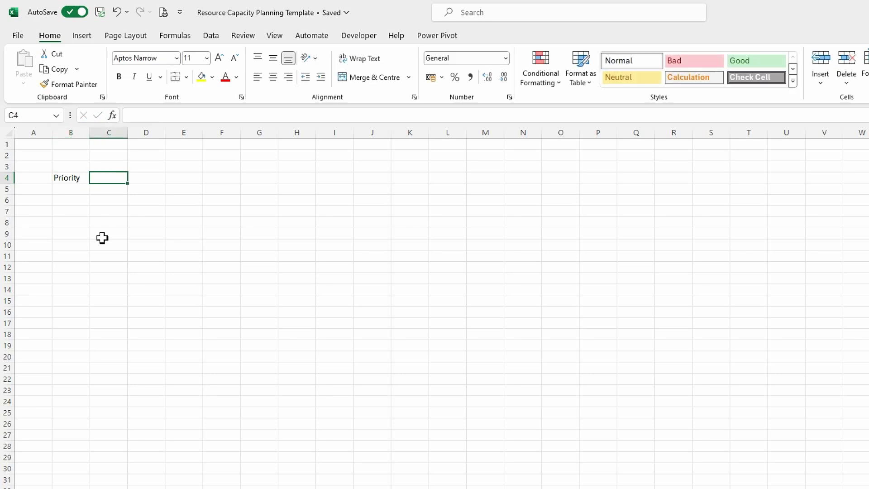
{"action": "type", "text": "Categp"}
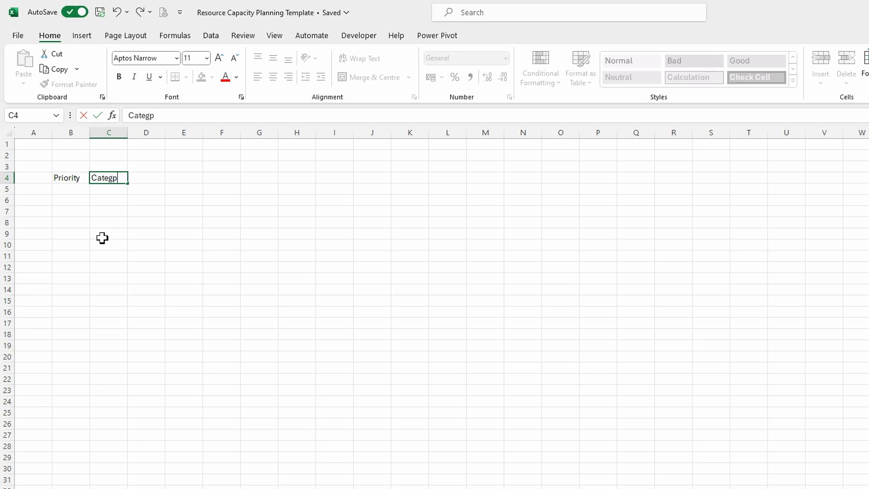
{"action": "key", "text": "BackSpace"}
{"action": "type", "text": "ory"}
{"action": "key", "text": "Return"}
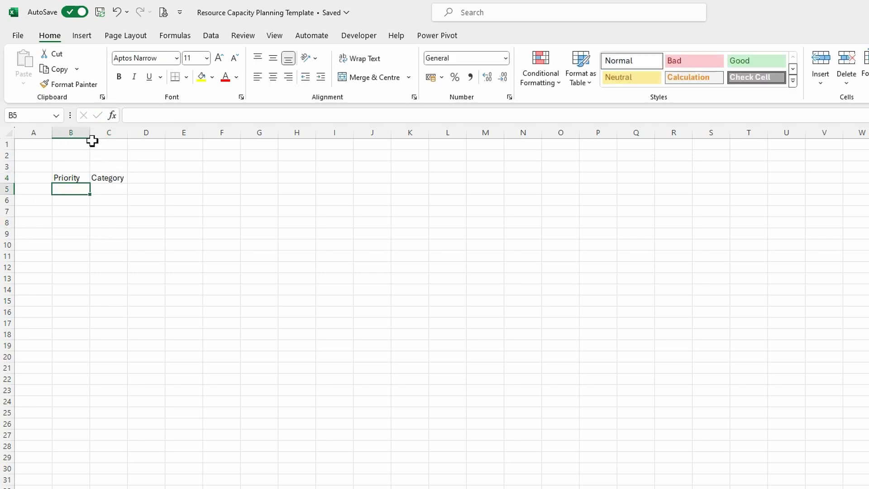
{"action": "left_click", "coordinate": [98, 177]}
{"action": "left_click", "coordinate": [66, 177]}
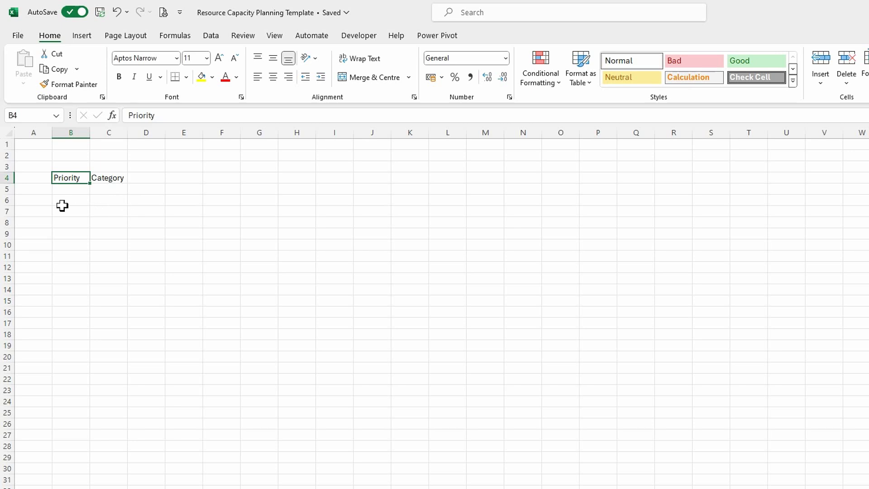
Number the priority and category rows with =SEQUENCE(10) in cell A5.
{"action": "left_click", "coordinate": [32, 190]}
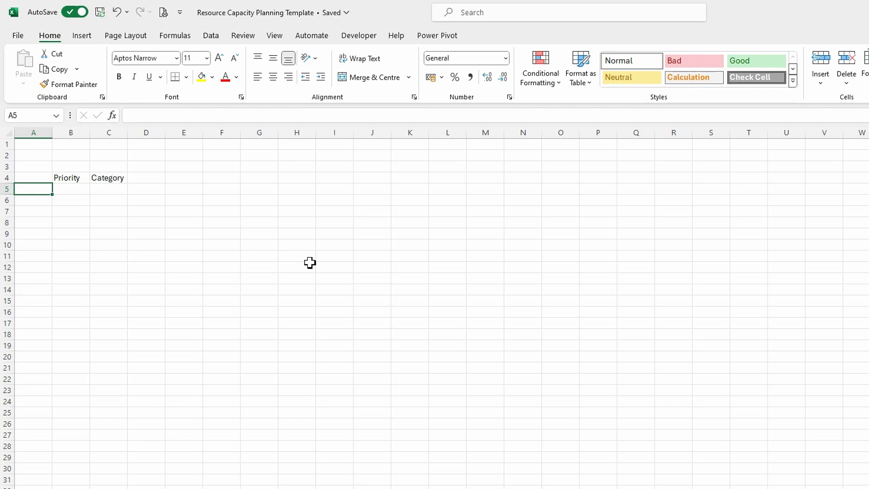
{"action": "type", "text": "=s"}
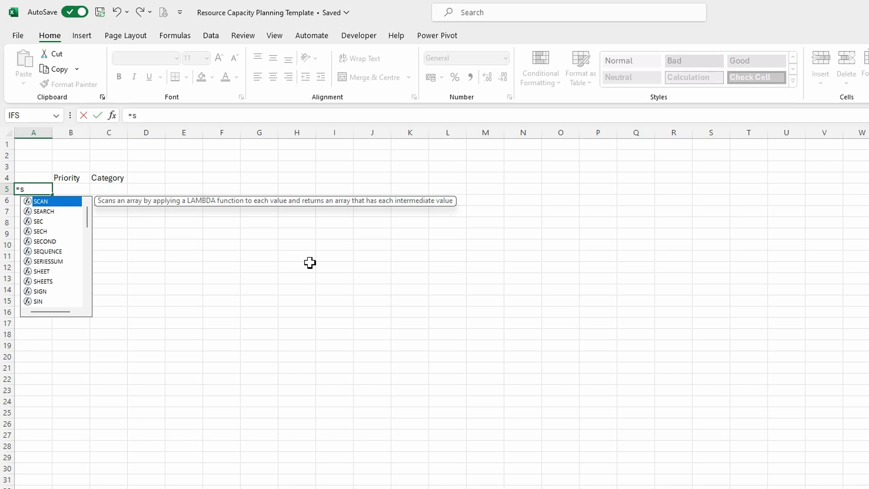
{"action": "type", "text": "equ"}
{"action": "key", "text": "Tab"}
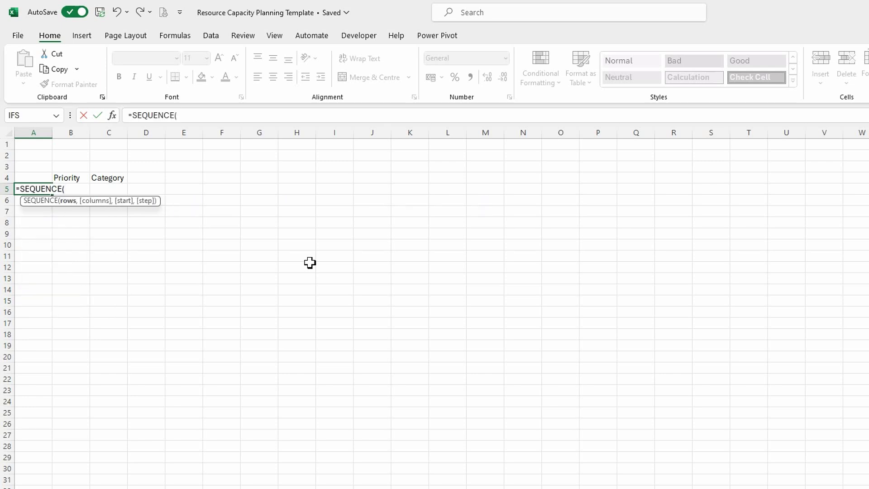
{"action": "type", "text": "10)"}
{"action": "key", "text": "Return"}
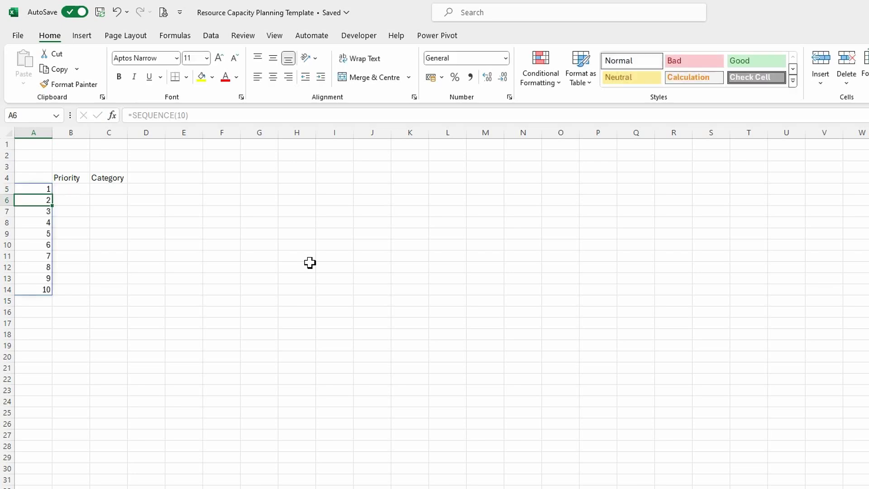
Create a second row numbering with =SEQUENCE(20) in cell E5.
{"action": "left_click", "coordinate": [75, 188]}
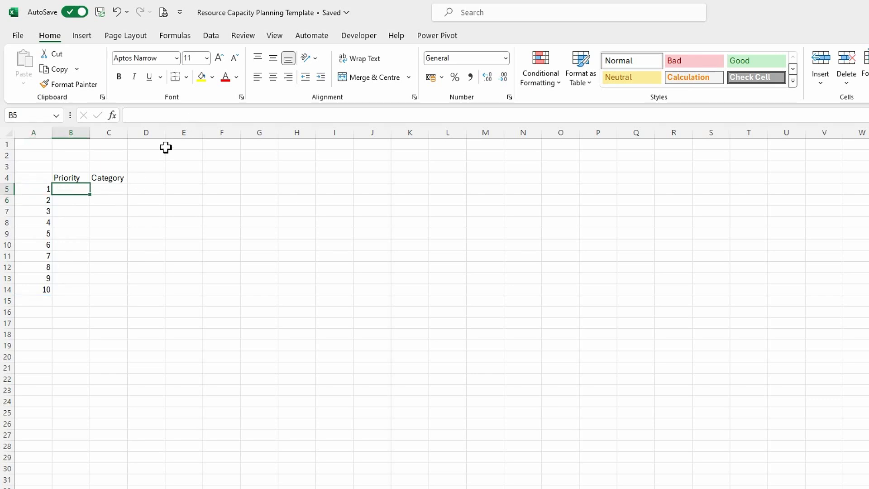
{"action": "left_click", "coordinate": [180, 177]}
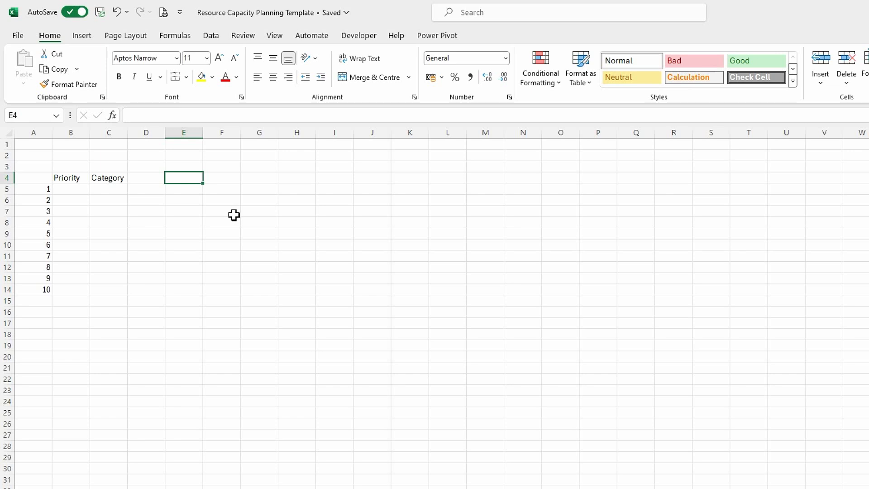
{"action": "left_click", "coordinate": [188, 193]}
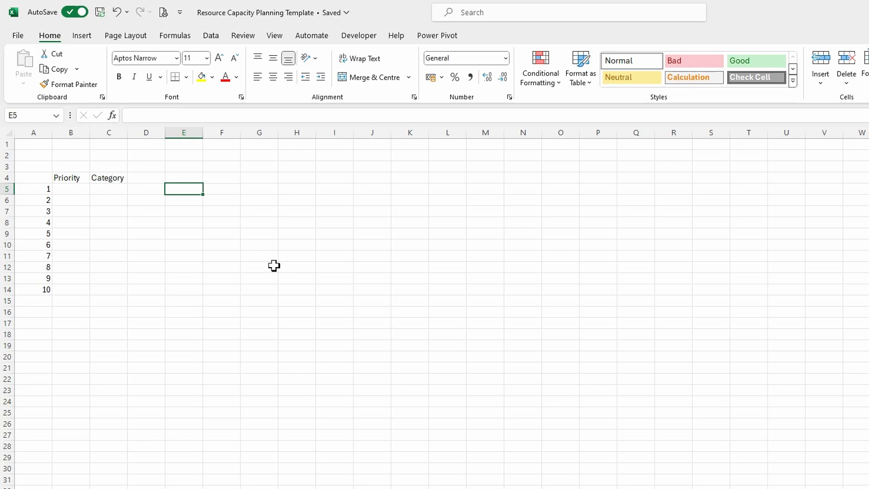
{"action": "type", "text": "=seq"}
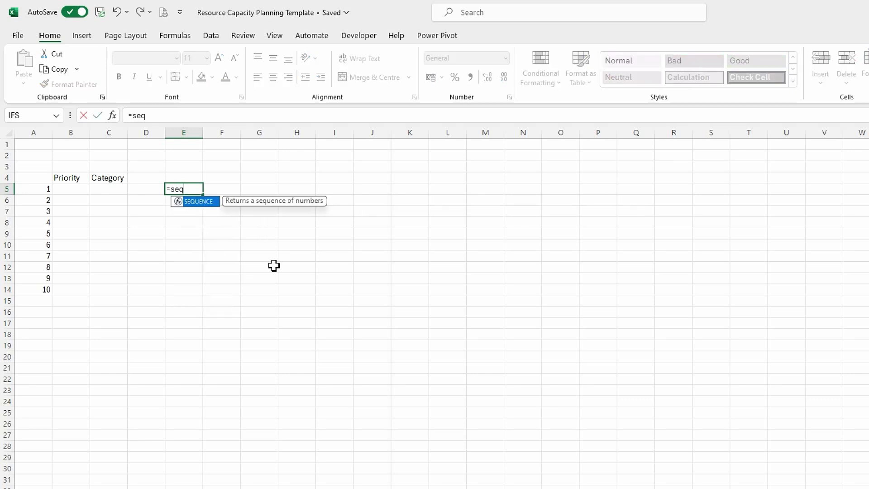
{"action": "key", "text": "Tab"}
{"action": "type", "text": "20)"}
{"action": "key", "text": "Return"}
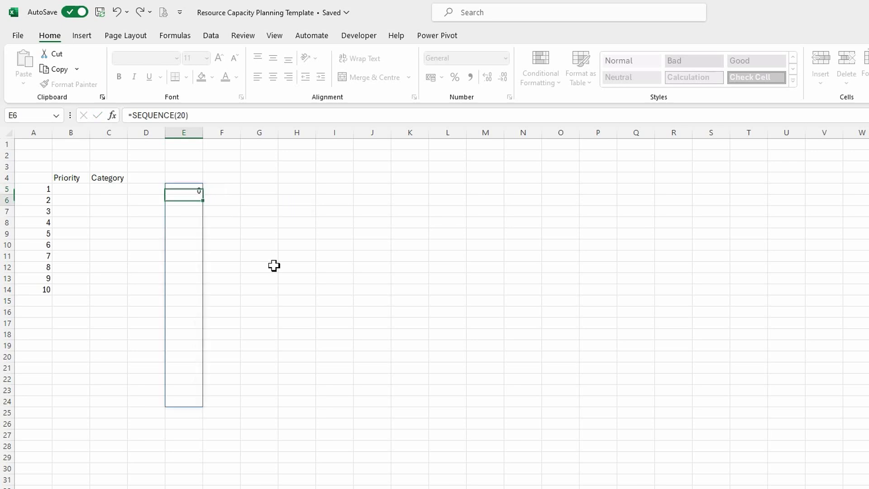
Enter the heading Programmes in cell F4 and fit column F's width to it.
{"action": "left_click", "coordinate": [221, 188]}
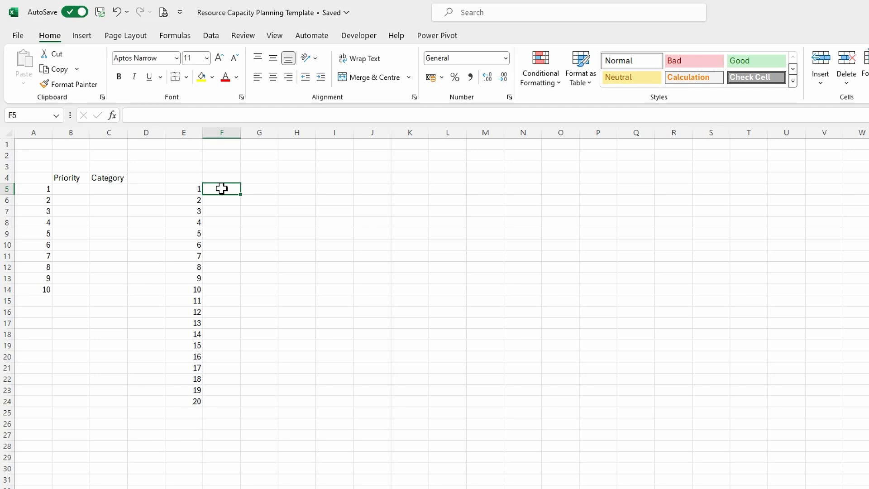
{"action": "left_click", "coordinate": [222, 177]}
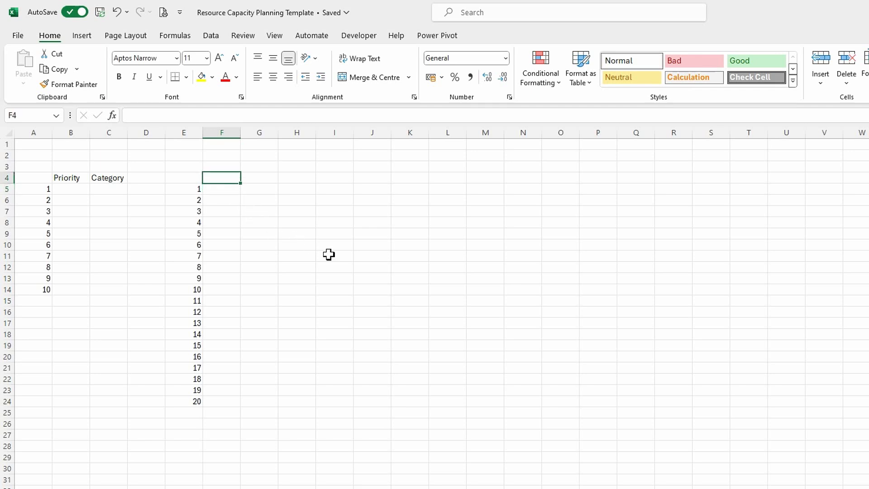
{"action": "type", "text": "Prpogramme"}
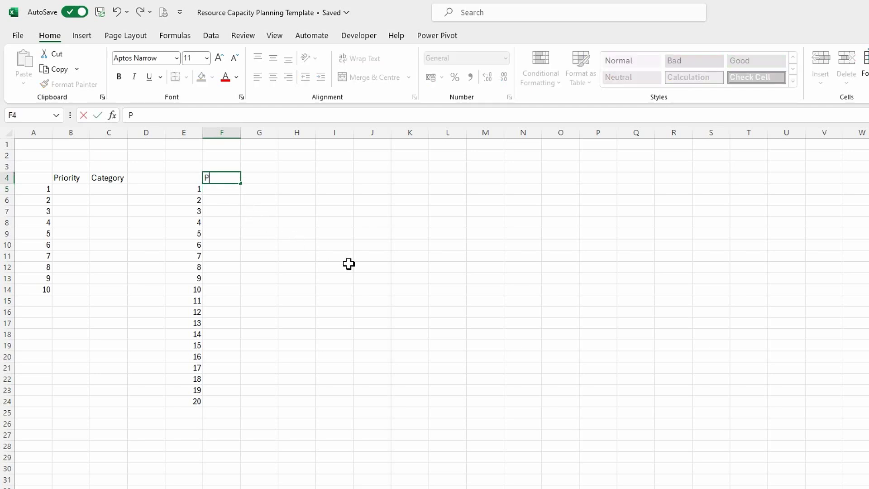
{"action": "key", "text": "BackSpace"}
{"action": "key", "text": "BackSpace"}
{"action": "key", "text": "BackSpace"}
{"action": "key", "text": "BackSpace"}
{"action": "key", "text": "BackSpace"}
{"action": "key", "text": "BackSpace"}
{"action": "key", "text": "BackSpace"}
{"action": "key", "text": "BackSpace"}
{"action": "type", "text": "ogrammes"}
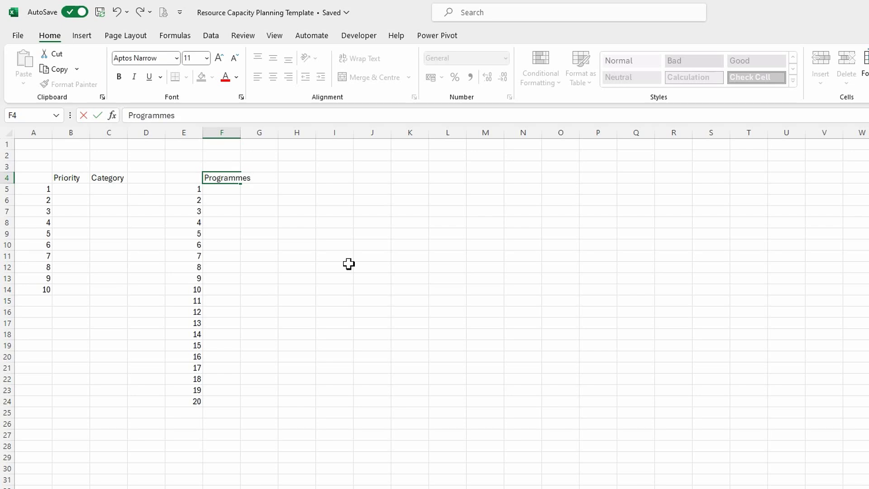
{"action": "key", "text": "Tab"}
{"action": "double_click", "coordinate": [240, 132]}
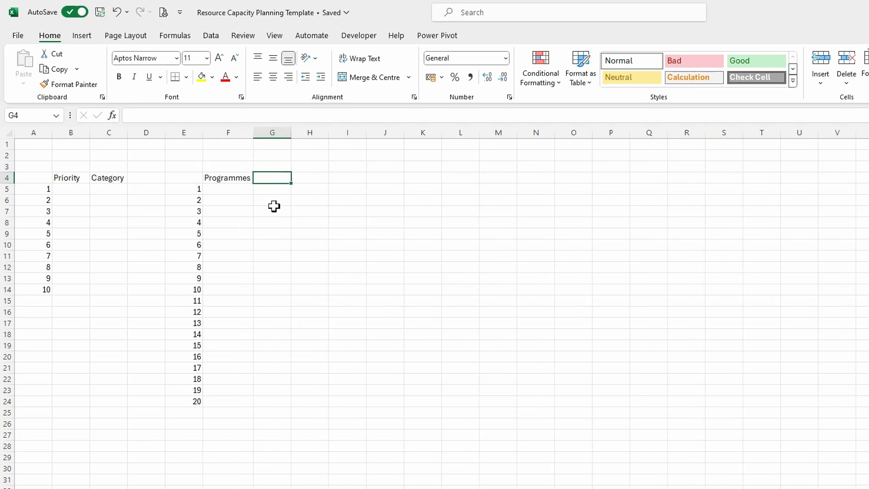
Enter the heading Projects in cell I4.
{"action": "left_click", "coordinate": [306, 179]}
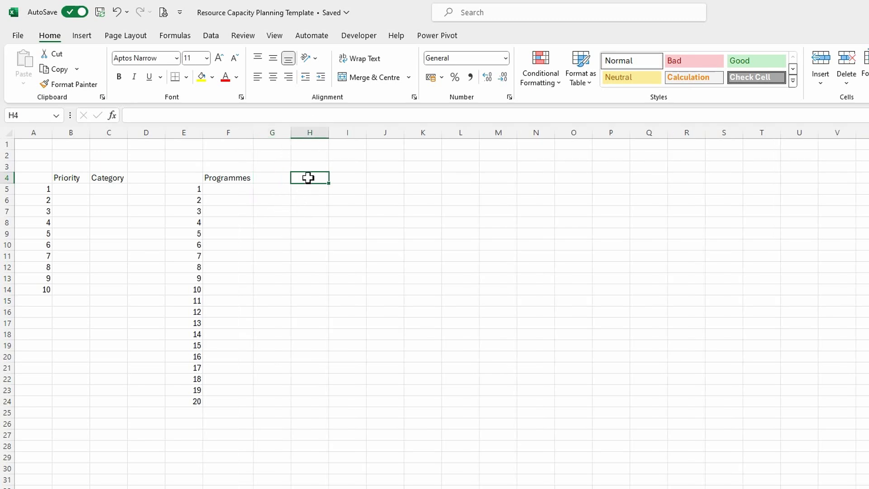
{"action": "left_click", "coordinate": [348, 178]}
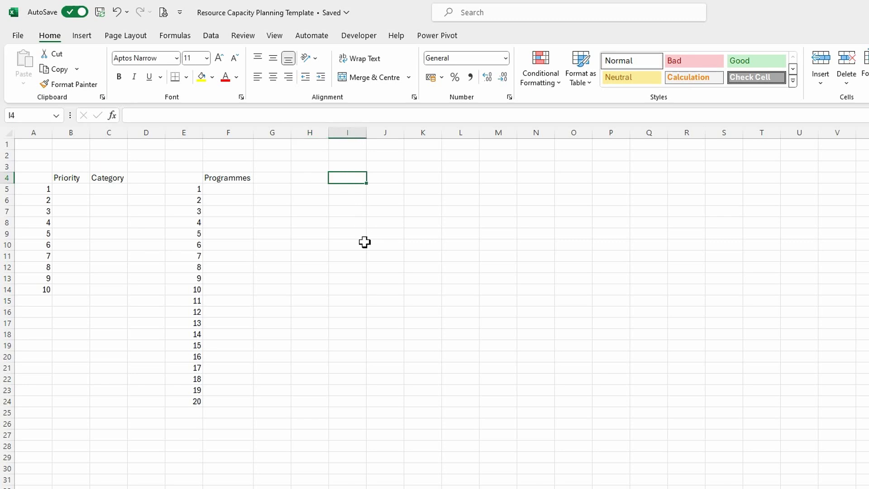
{"action": "type", "text": "Projects"}
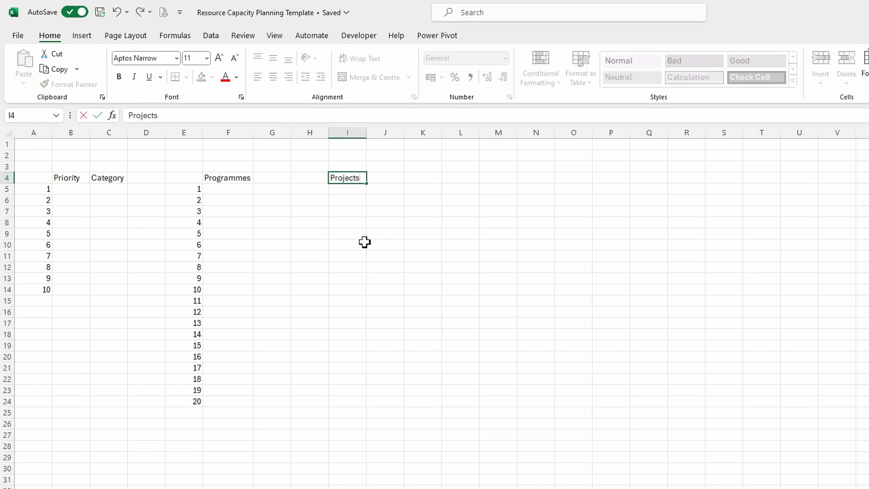
{"action": "key", "text": "Return"}
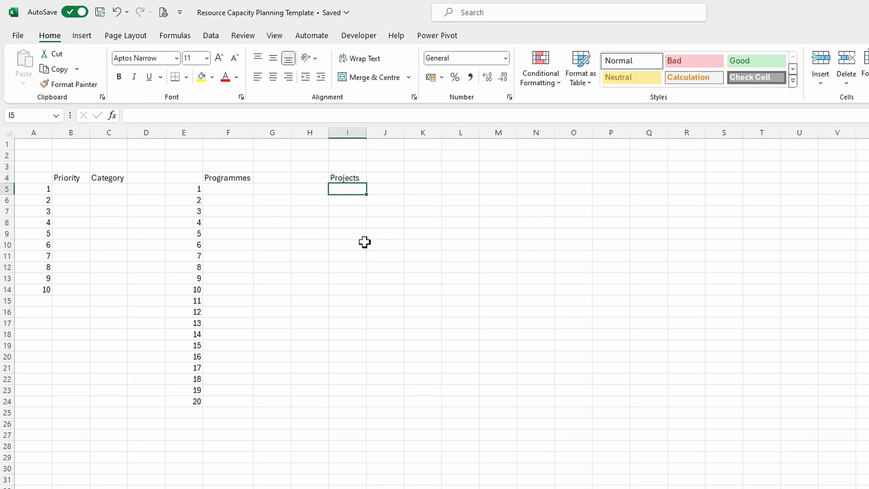
Number the project rows with =SEQUENCE(40) in cell H5.
{"action": "left_click", "coordinate": [318, 192]}
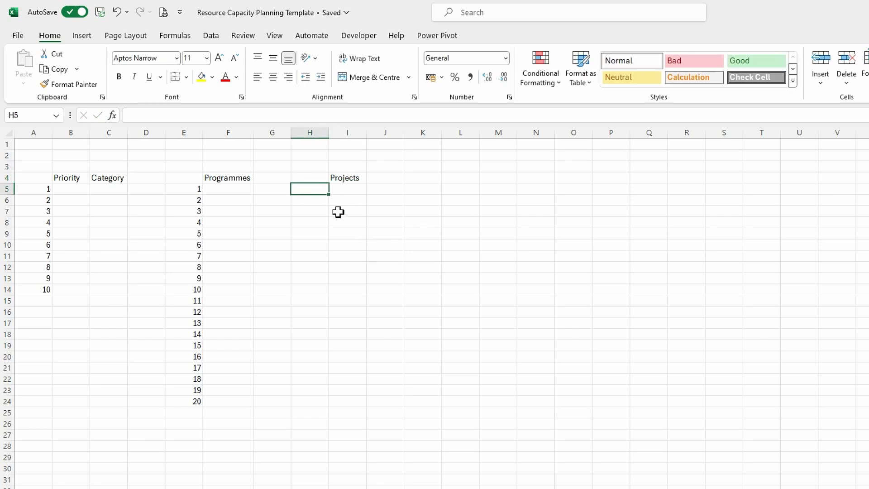
{"action": "type", "text": "=seq"}
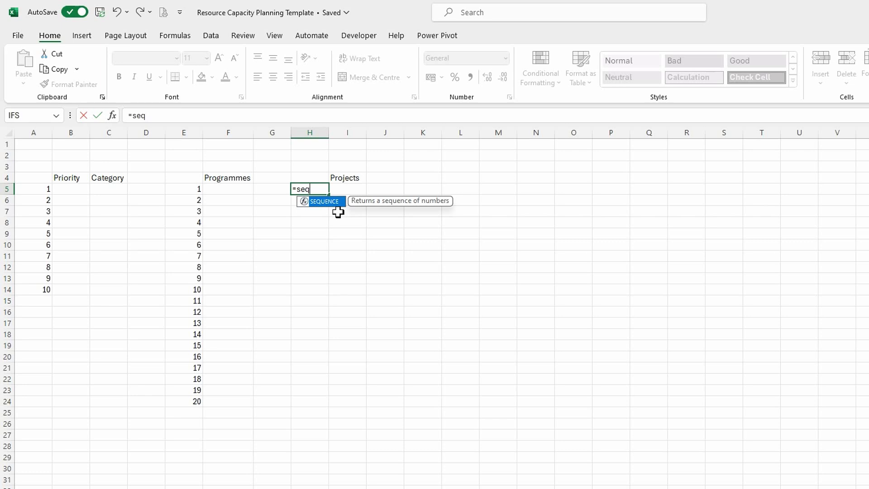
{"action": "key", "text": "Tab"}
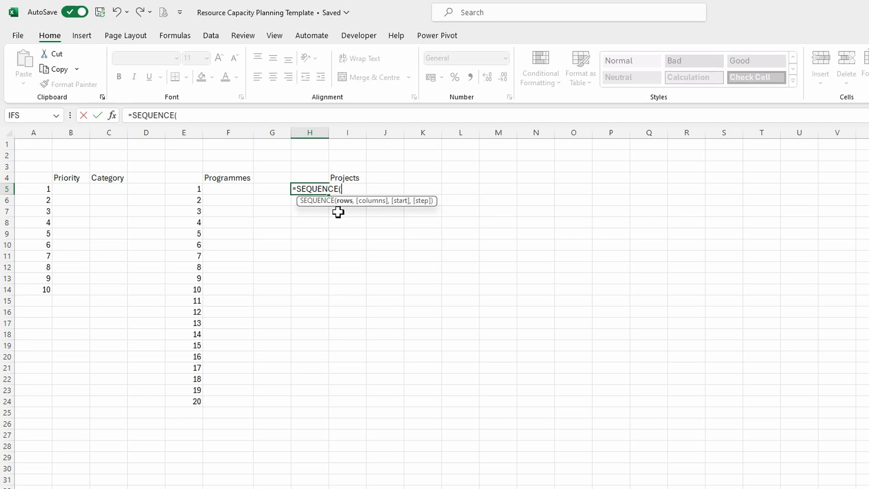
{"action": "type", "text": "40)"}
{"action": "key", "text": "Return"}
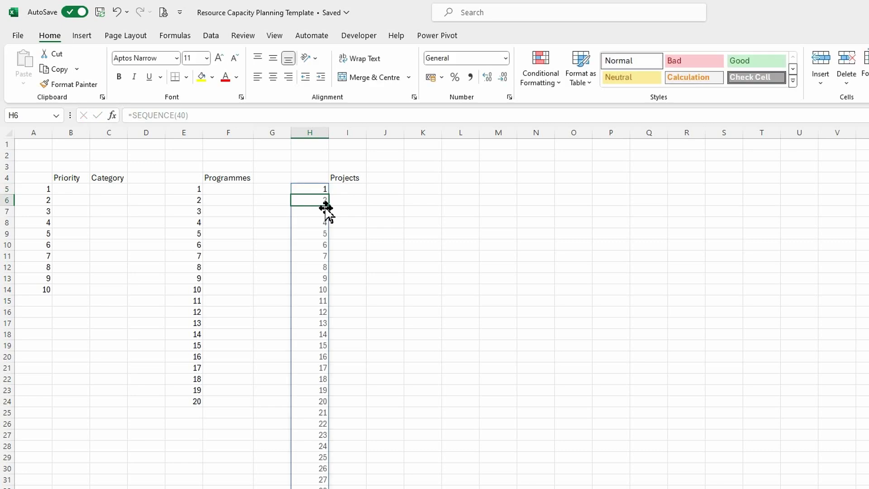
{"action": "scroll", "coordinate": [319, 283], "scroll_direction": "down", "scroll_amount": 3}
{"action": "scroll", "coordinate": [319, 283], "scroll_direction": "up", "scroll_amount": 3}
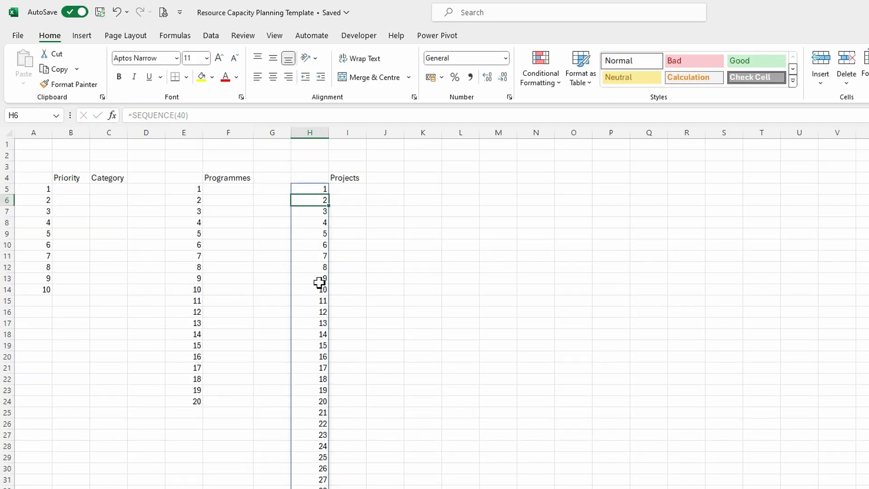
Enter 1 as the first priority in cell B5.
{"action": "left_click", "coordinate": [86, 211]}
{"action": "left_click", "coordinate": [71, 188]}
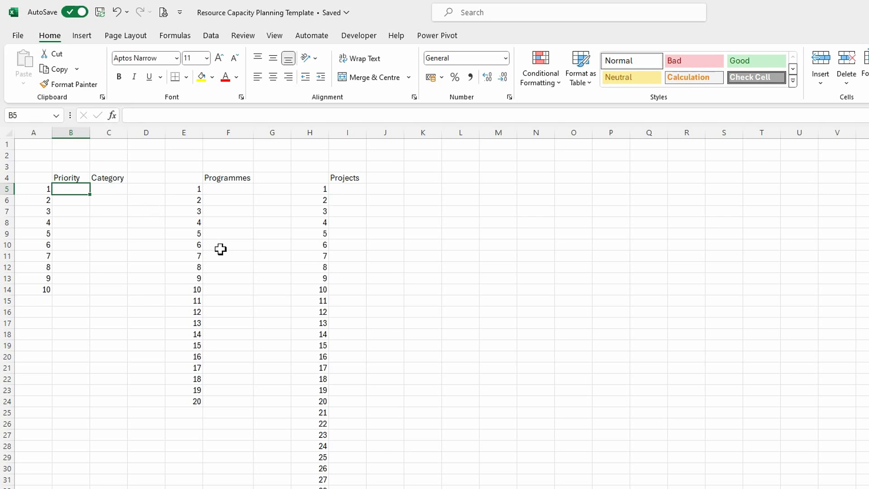
{"action": "type", "text": "1"}
{"action": "key", "text": "Tab"}
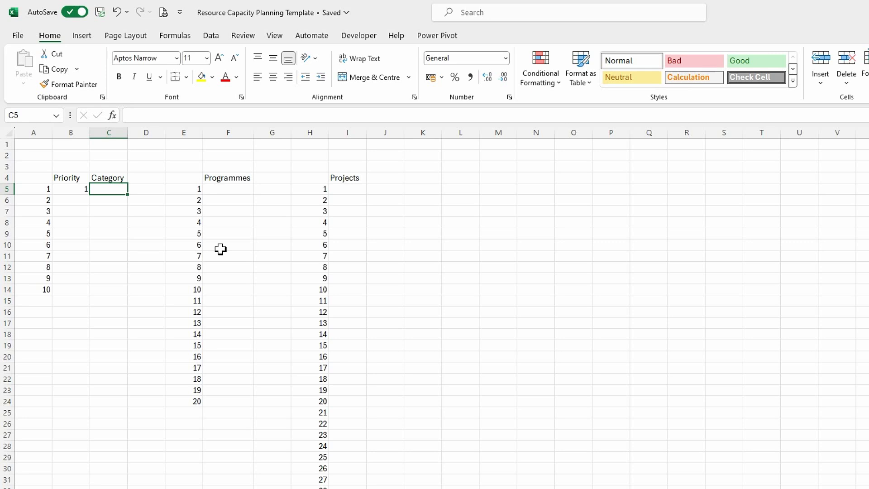
Enter a no-entry emoji followed by Mandatory in cell C5 and fit column C's width to it.
{"action": "key", "text": "super+semicolon"}
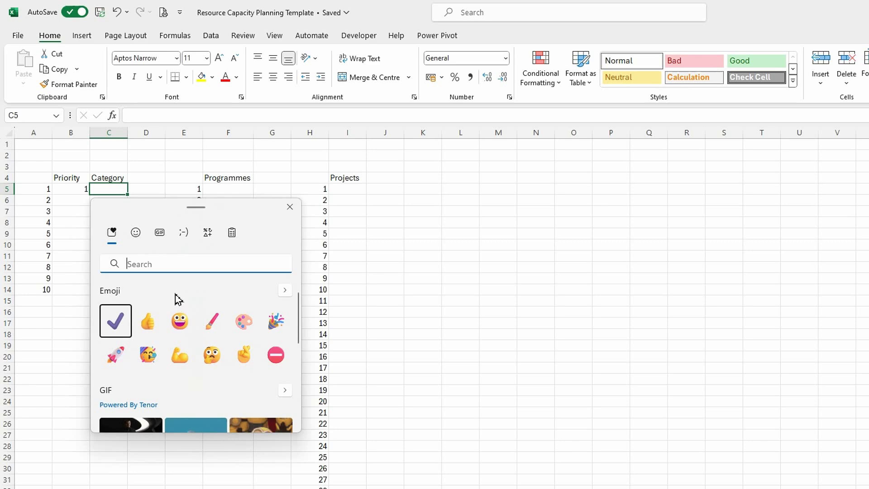
{"action": "left_click", "coordinate": [279, 362]}
{"action": "left_click", "coordinate": [278, 362]}
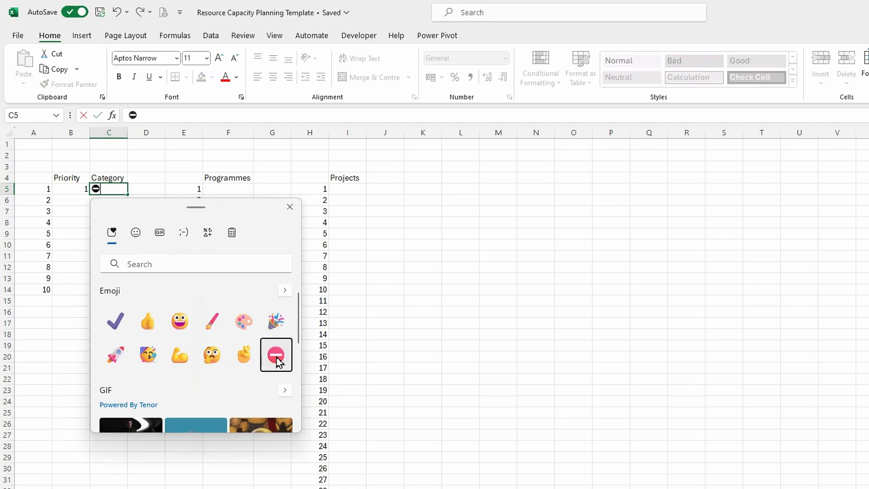
{"action": "key", "text": "Escape"}
{"action": "type", "text": "Mandatory"}
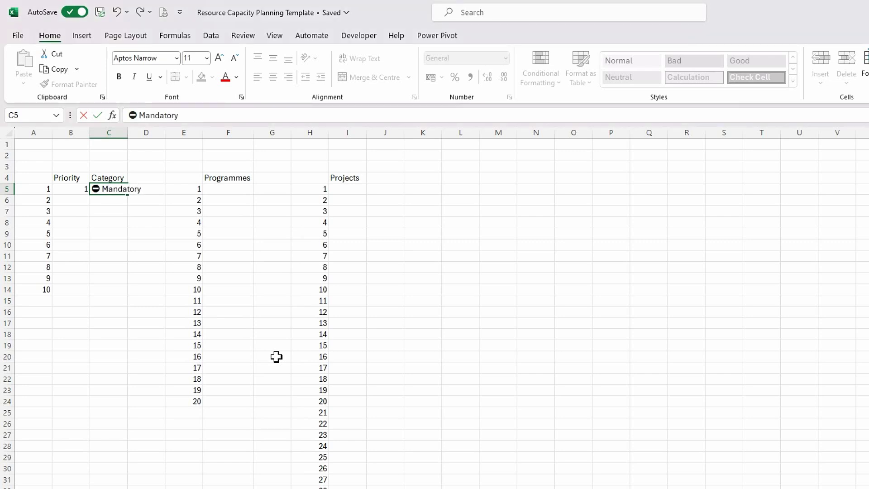
{"action": "key", "text": "Return"}
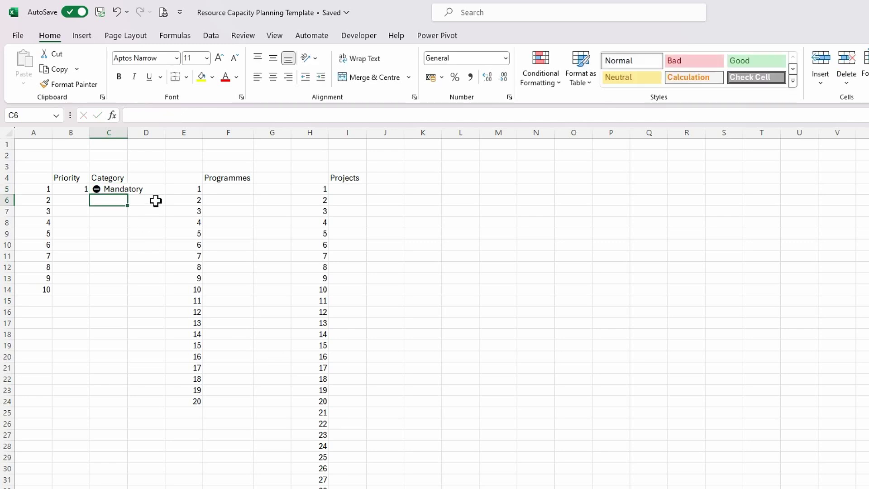
{"action": "double_click", "coordinate": [130, 132]}
Format the priority value in cell B5 as a Number with no decimal places.
{"action": "left_click", "coordinate": [78, 189]}
{"action": "left_click", "coordinate": [505, 58]}
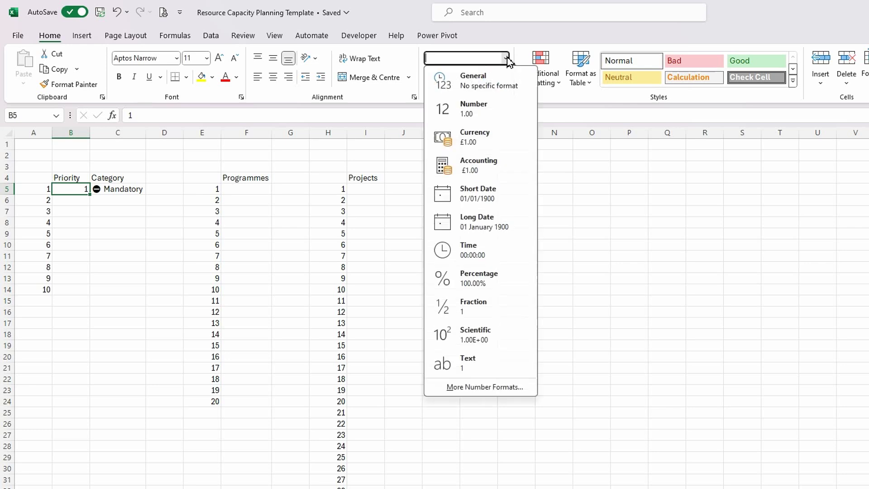
{"action": "left_click", "coordinate": [453, 118]}
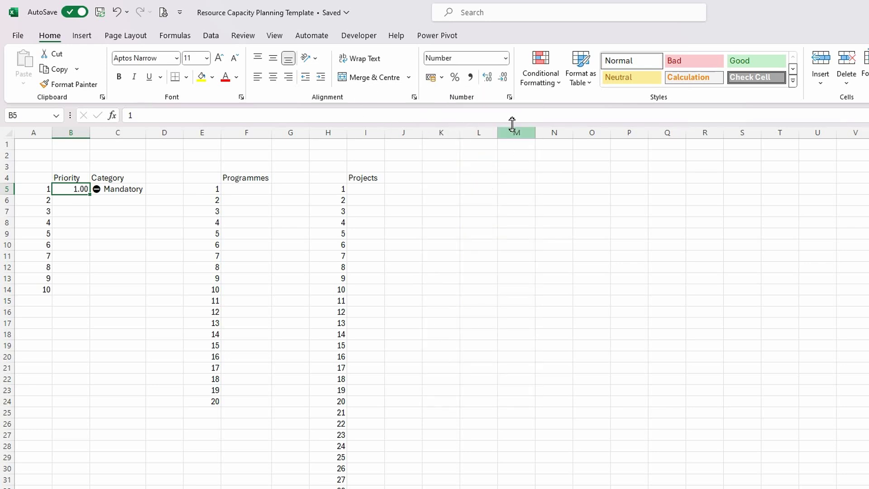
{"action": "left_click", "coordinate": [120, 212]}
{"action": "left_click", "coordinate": [80, 190]}
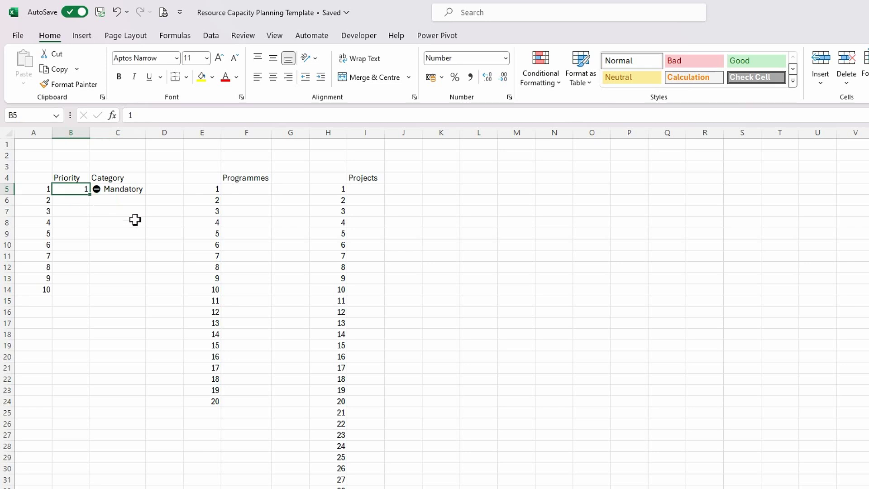
Convert the Priority and Category range $B$4:$C$14 into a table with headers, leaving out the numbering column.
{"action": "left_click", "coordinate": [112, 188]}
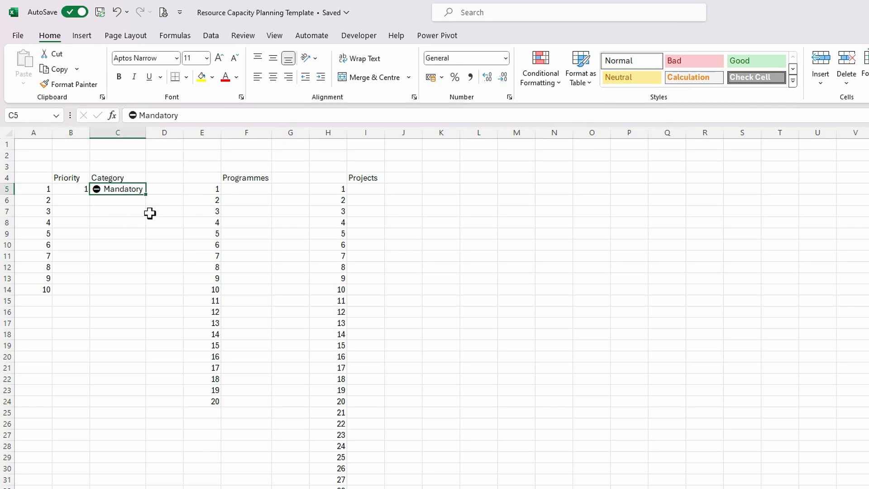
{"action": "key", "text": "ctrl+t"}
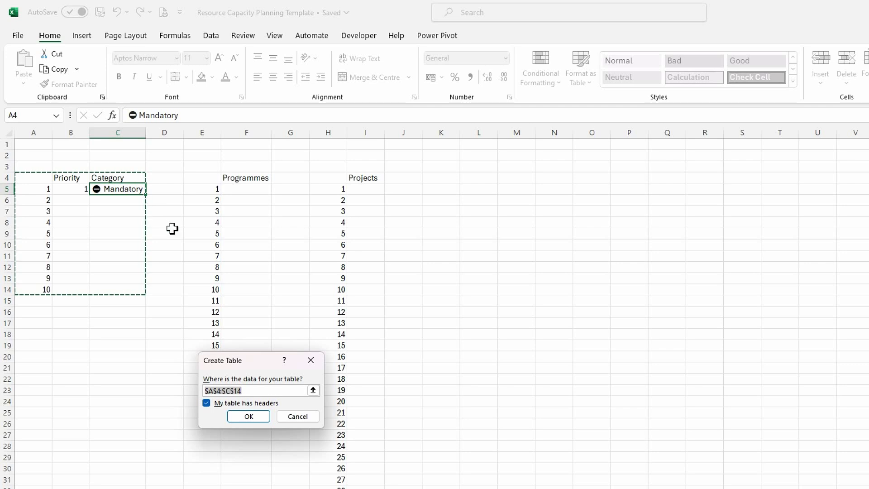
{"action": "left_click", "coordinate": [214, 390]}
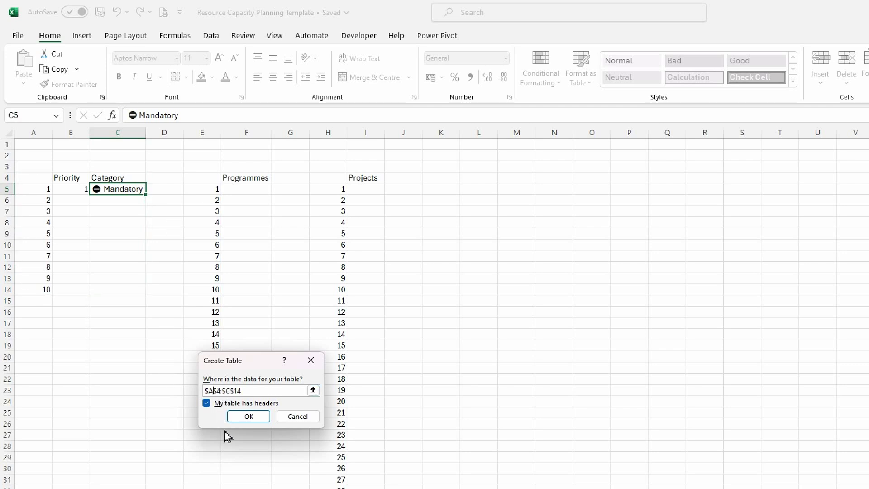
{"action": "key", "text": "BackSpace"}
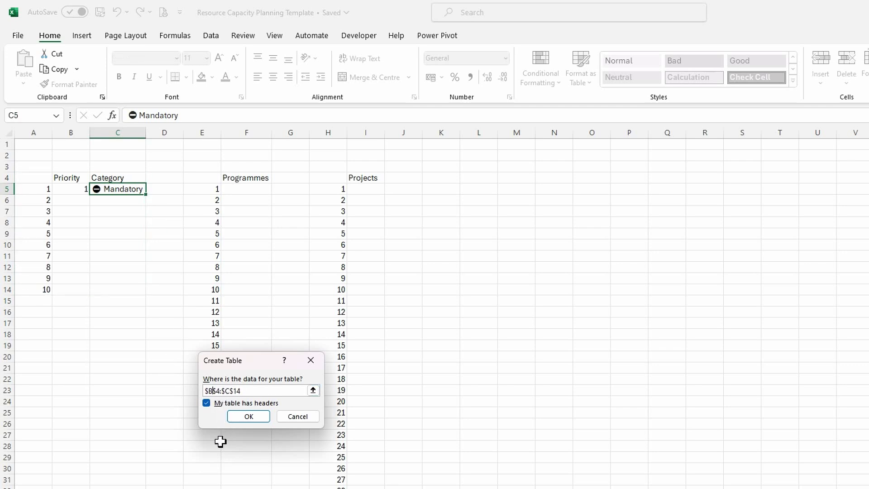
{"action": "type", "text": "B"}
{"action": "left_click", "coordinate": [249, 416]}
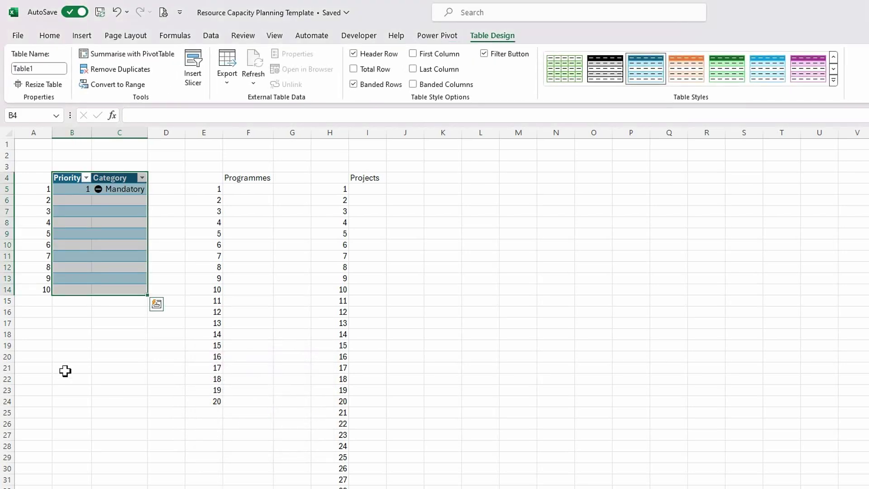
{"action": "left_click", "coordinate": [85, 267]}
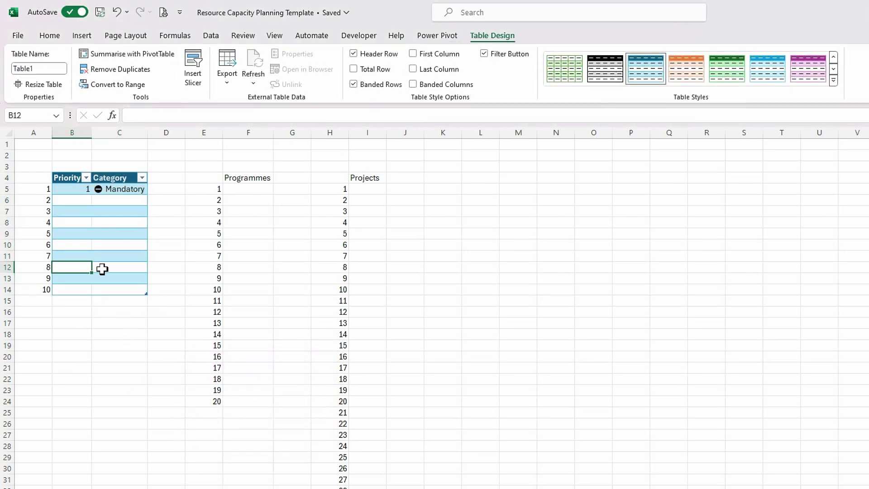
{"action": "left_click", "coordinate": [72, 201]}
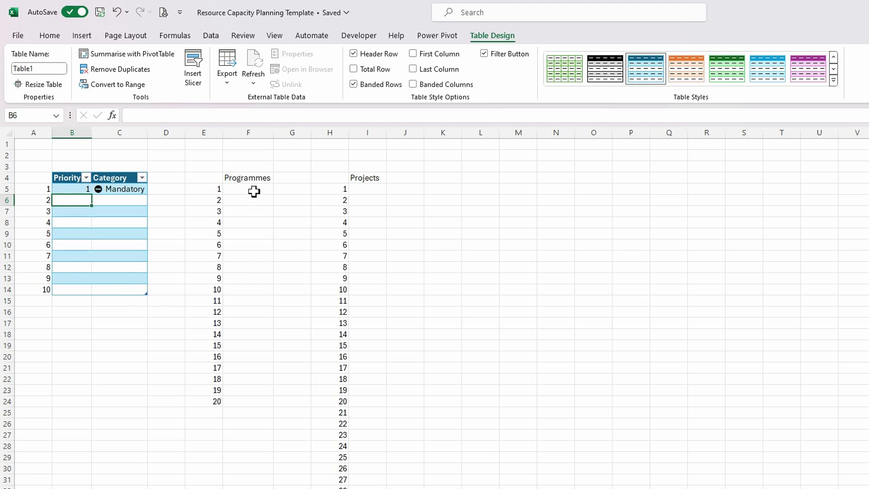
Enter Programme A in cell F5 and fit column F's width to it.
{"action": "left_click", "coordinate": [253, 189]}
{"action": "type", "text": "P"}
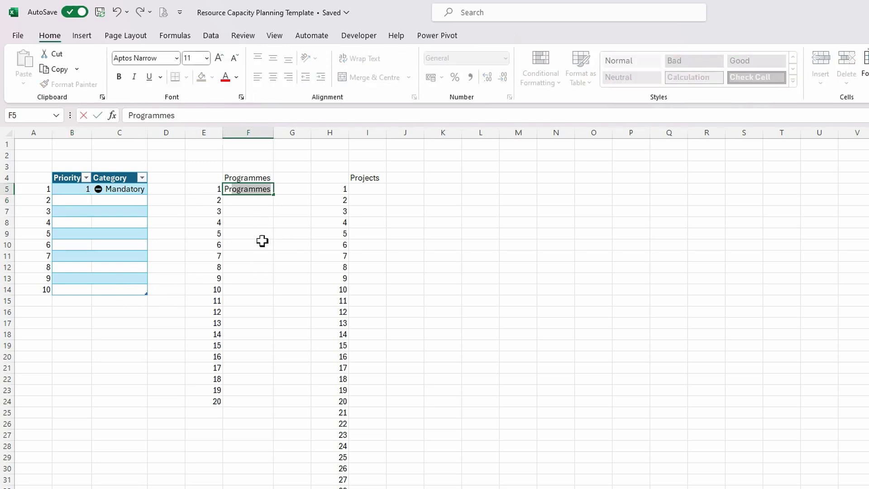
{"action": "type", "text": "rogramme"}
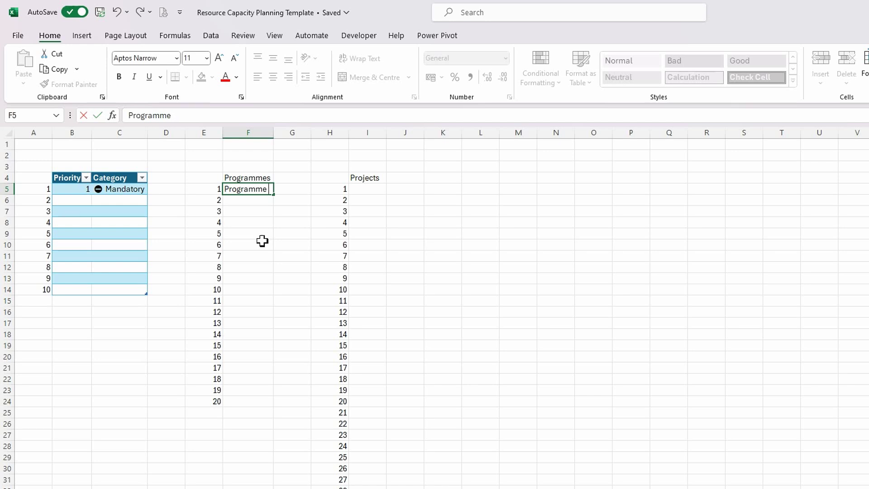
{"action": "type", "text": " A"}
{"action": "key", "text": "Return"}
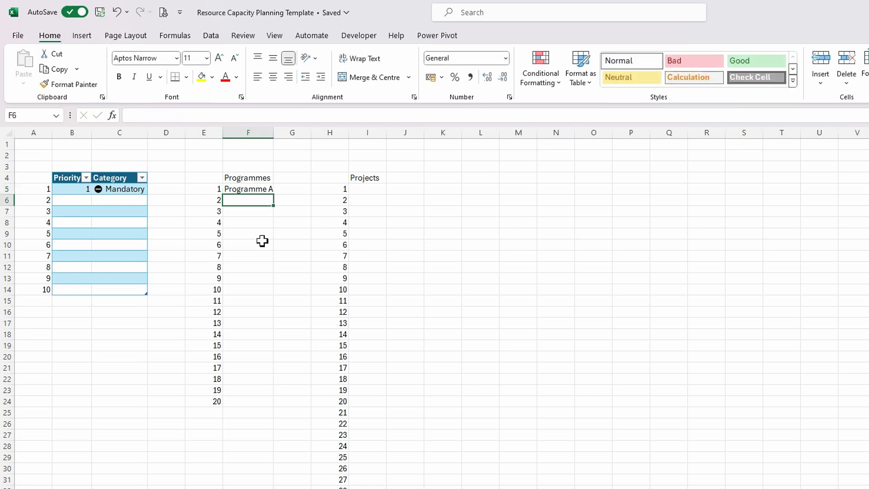
{"action": "double_click", "coordinate": [275, 133]}
Convert the Programmes range F4:F24 into a table with headers, leaving out the numbering column.
{"action": "left_click", "coordinate": [260, 188]}
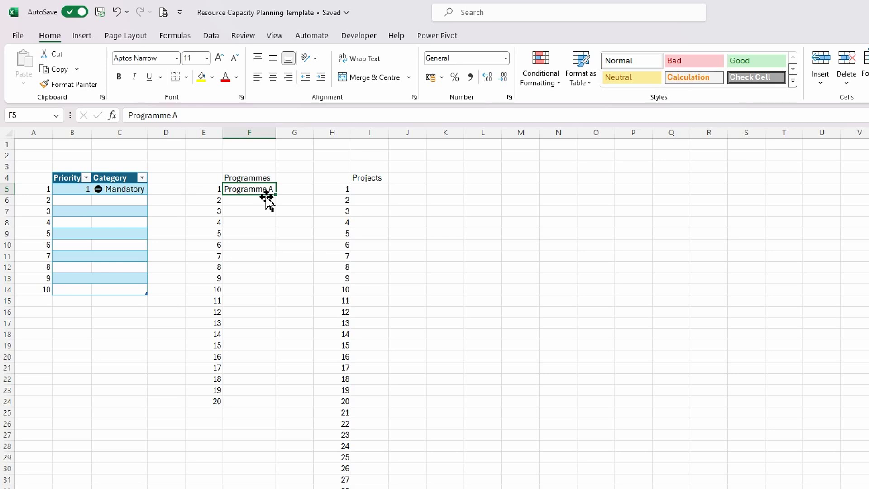
{"action": "key", "text": "ctrl+t"}
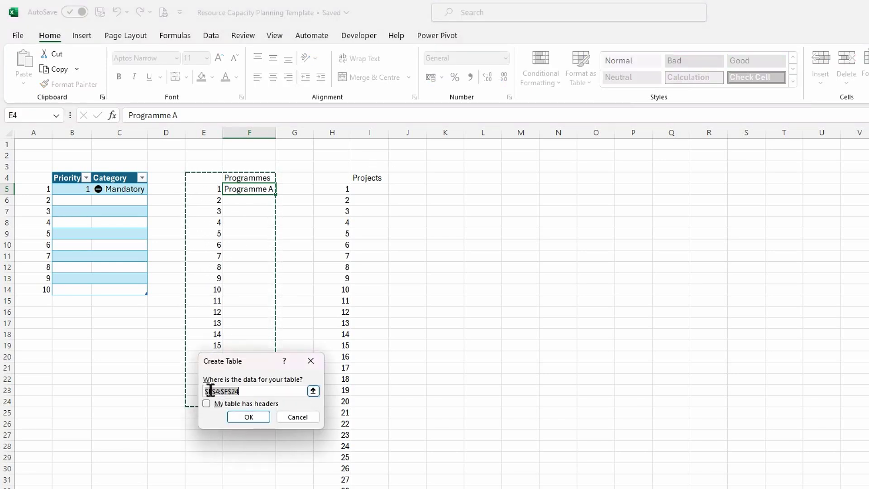
{"action": "left_click", "coordinate": [215, 391]}
{"action": "key", "text": "BackSpace"}
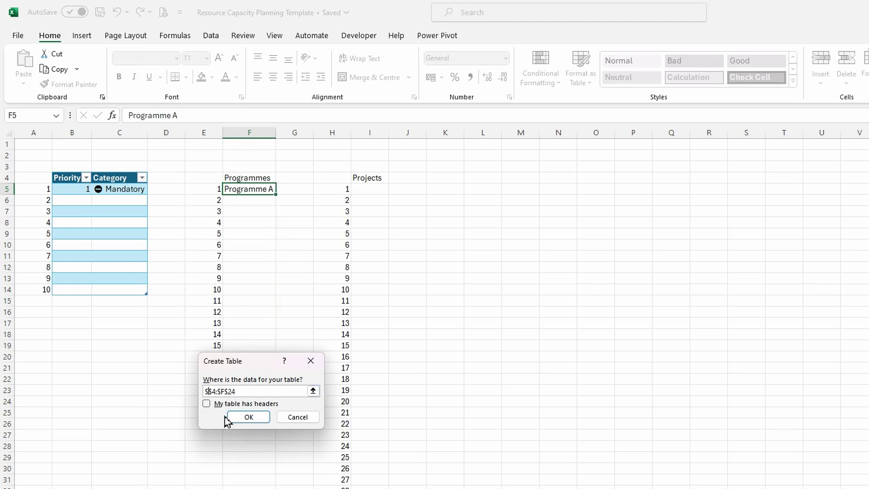
{"action": "type", "text": "F"}
{"action": "left_click", "coordinate": [208, 404]}
{"action": "left_click", "coordinate": [249, 416]}
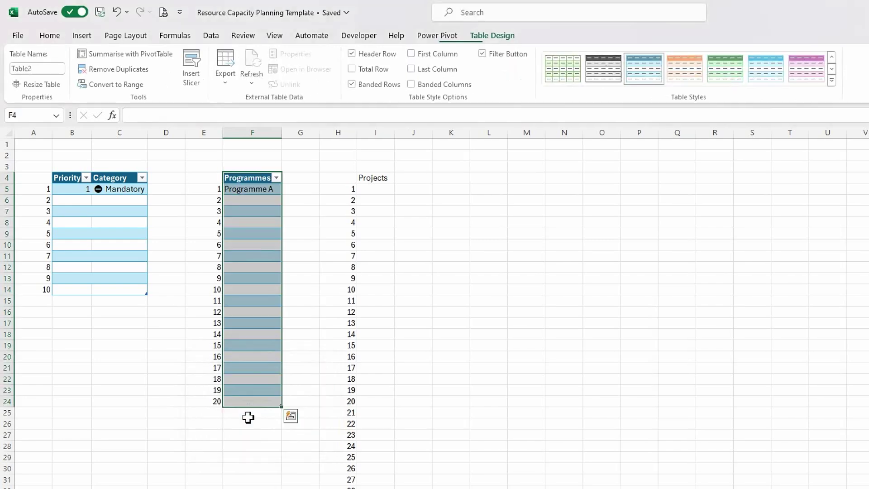
{"action": "left_click", "coordinate": [164, 414]}
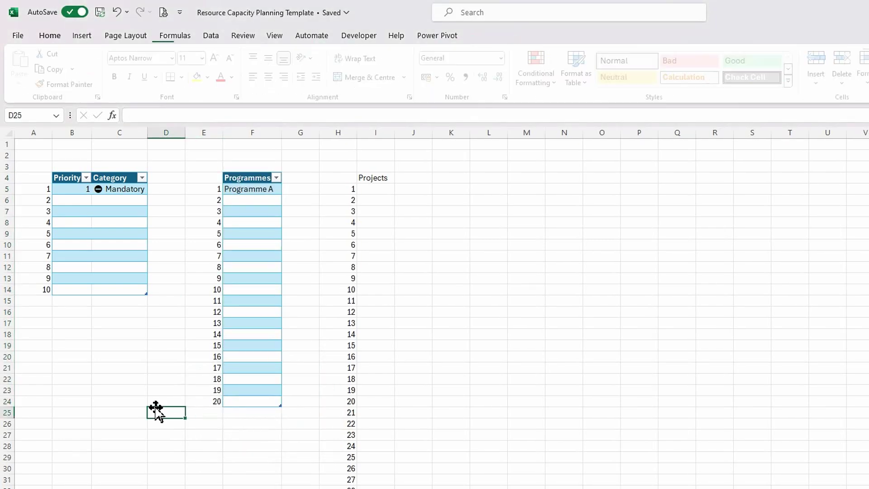
Rename the Priority and Category table as tblPortCategory.
{"action": "left_click", "coordinate": [120, 189]}
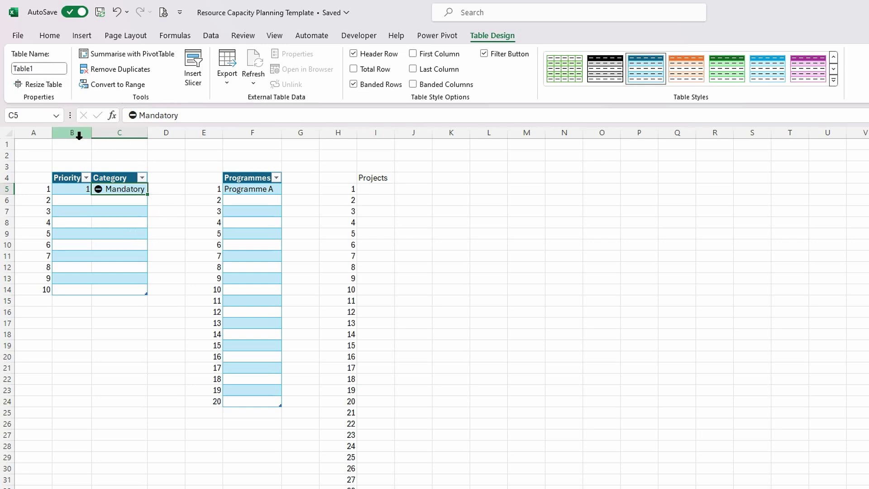
{"action": "left_click", "coordinate": [44, 69]}
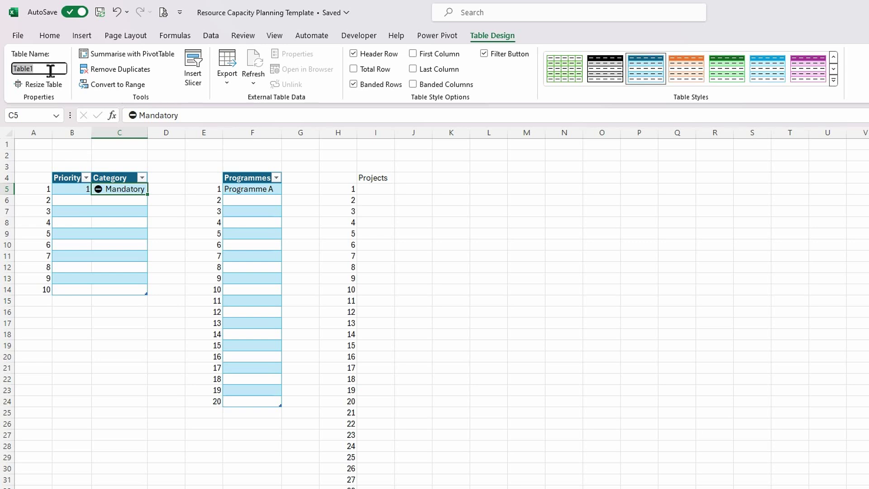
{"action": "type", "text": "t"}
{"action": "key", "text": "Return"}
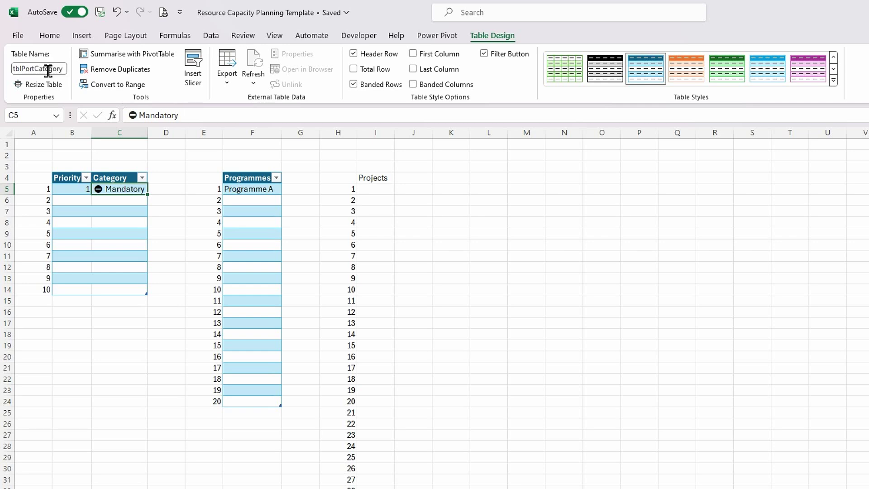
Rename the Programmes table with a programme name that starts with the prefix tbl.
{"action": "left_click", "coordinate": [241, 189]}
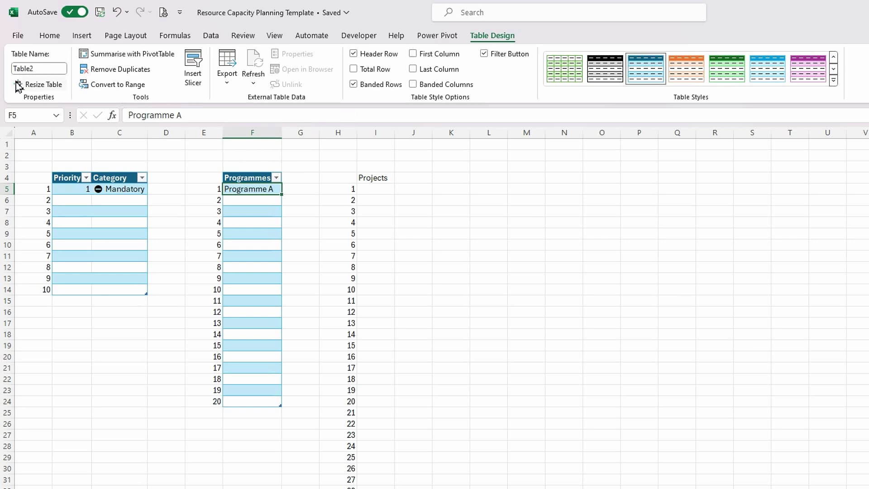
{"action": "left_click", "coordinate": [51, 70]}
{"action": "type", "text": "t"}
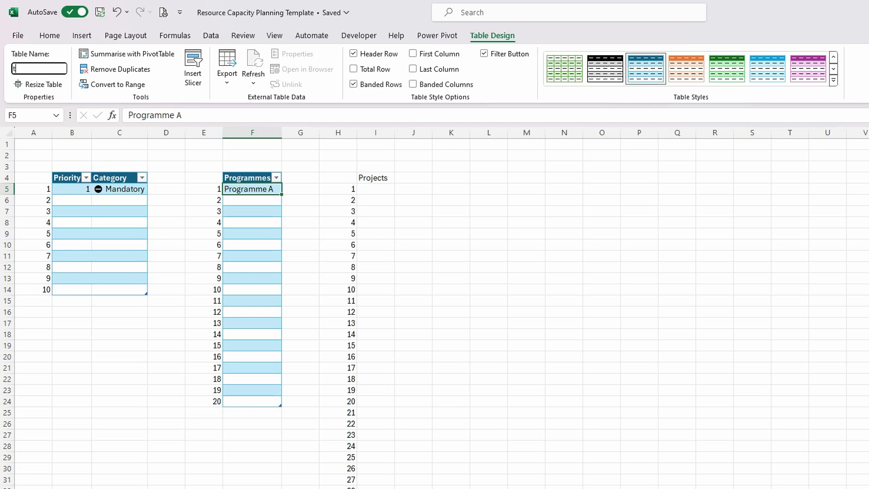
{"action": "type", "text": "blPrpogr"}
{"action": "key", "text": "BackSpace"}
{"action": "key", "text": "BackSpace"}
{"action": "key", "text": "BackSpace"}
{"action": "key", "text": "BackSpace"}
{"action": "type", "text": "amm"}
{"action": "key", "text": "Return"}
{"action": "left_click", "coordinate": [240, 215]}
{"action": "left_click", "coordinate": [116, 193]}
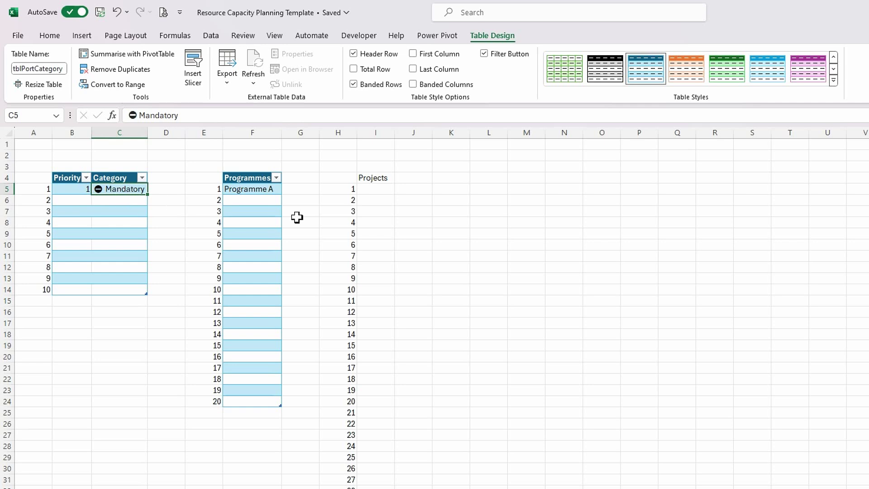
Enter Project 1 in cell I5 under the Projects heading.
{"action": "left_click", "coordinate": [366, 189]}
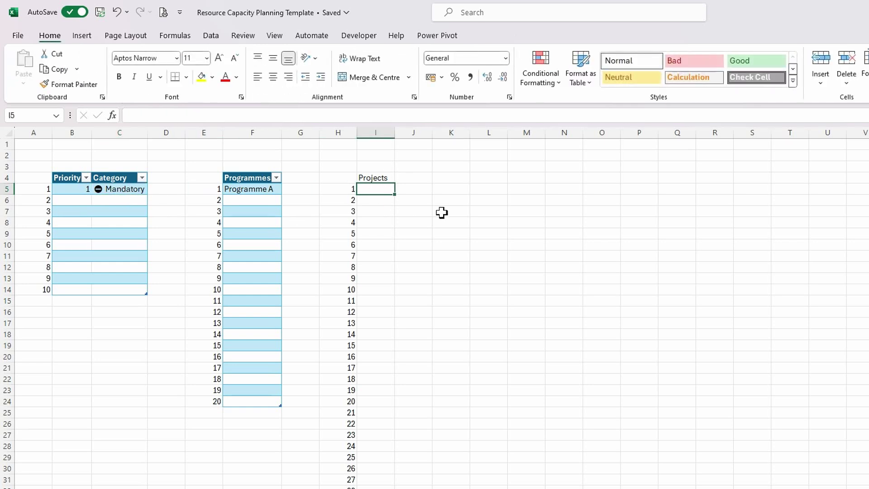
{"action": "type", "text": "Project"}
{"action": "key", "text": "BackSpace"}
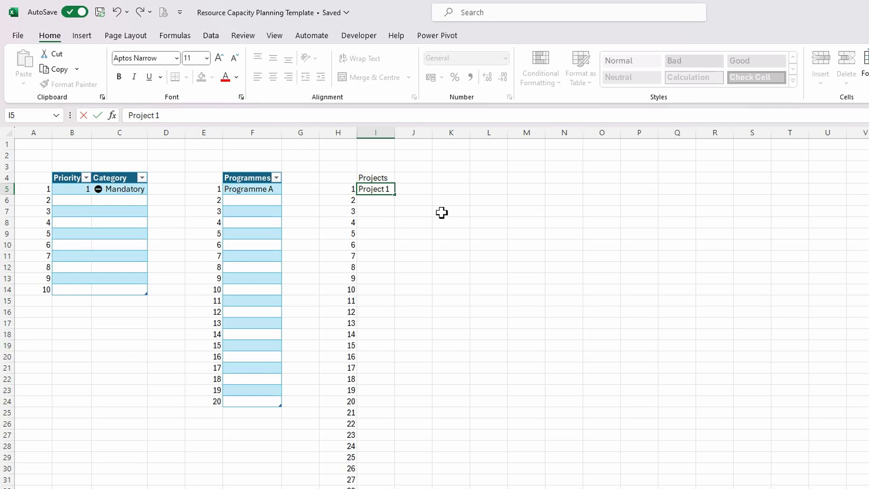
{"action": "type", "text": "1"}
{"action": "key", "text": "Return"}
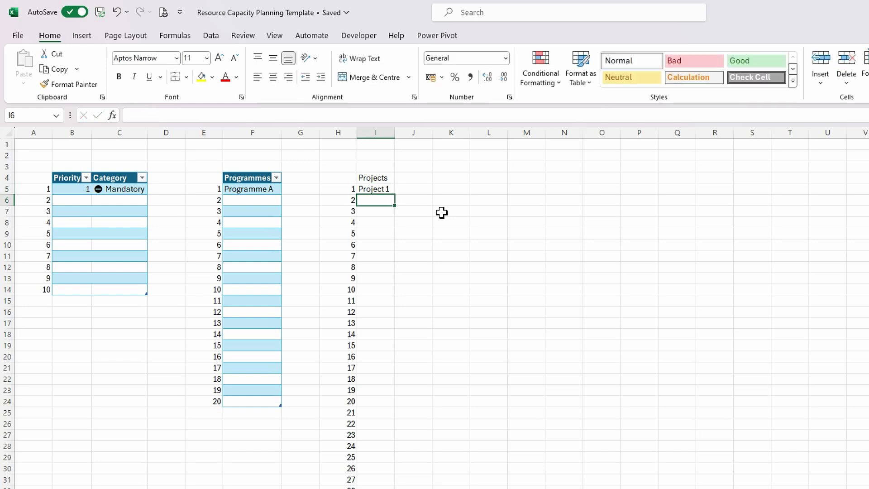
Delete the sequence numbering beside the Projects column from cell H5 and select the first project in I5.
{"action": "left_click", "coordinate": [337, 189]}
{"action": "key", "text": "Delete"}
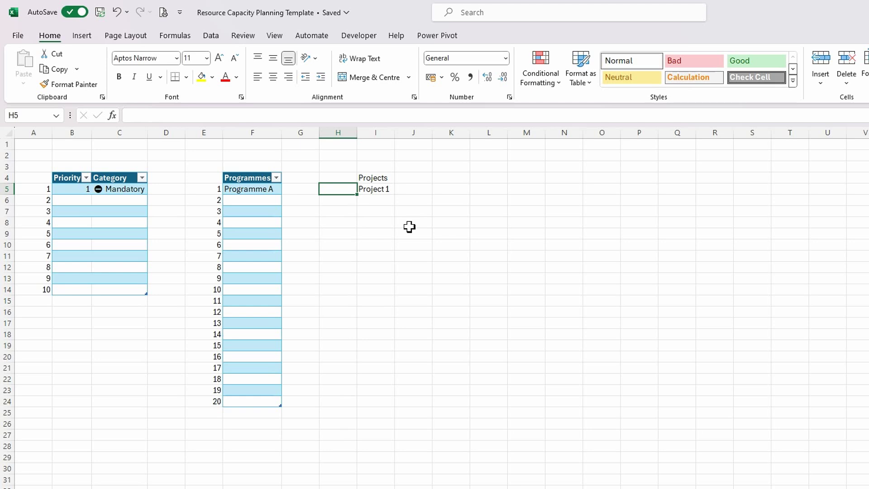
{"action": "left_click", "coordinate": [380, 190]}
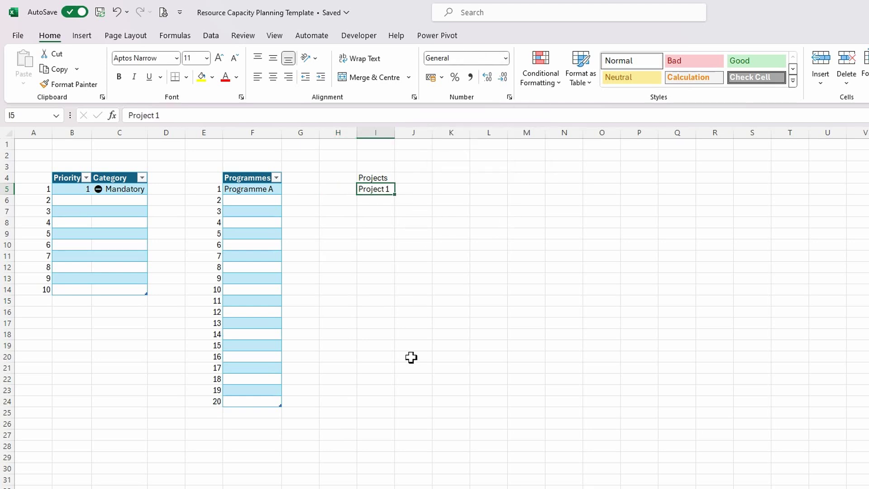
{"action": "key", "text": "ctrl+t"}
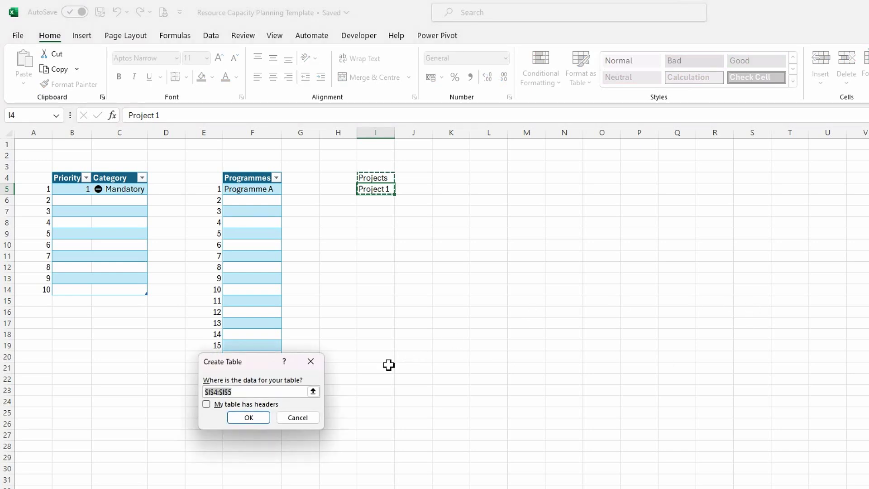
{"action": "left_click", "coordinate": [207, 404]}
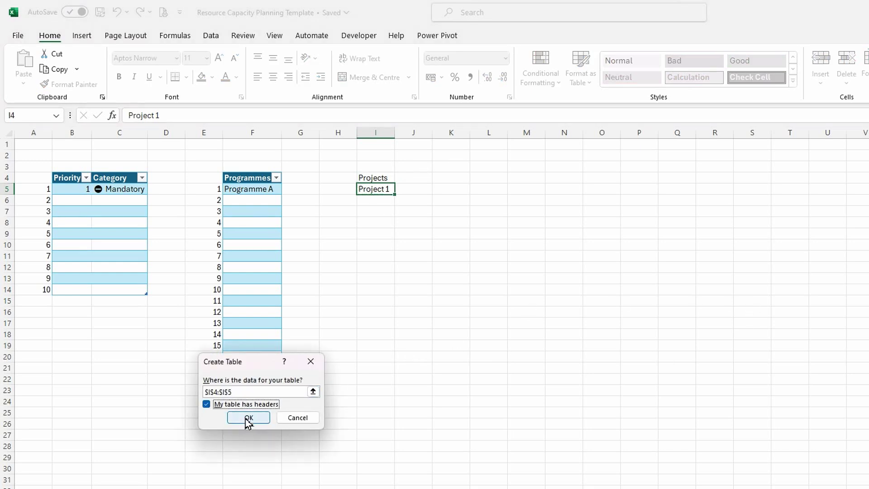
{"action": "left_click", "coordinate": [303, 420]}
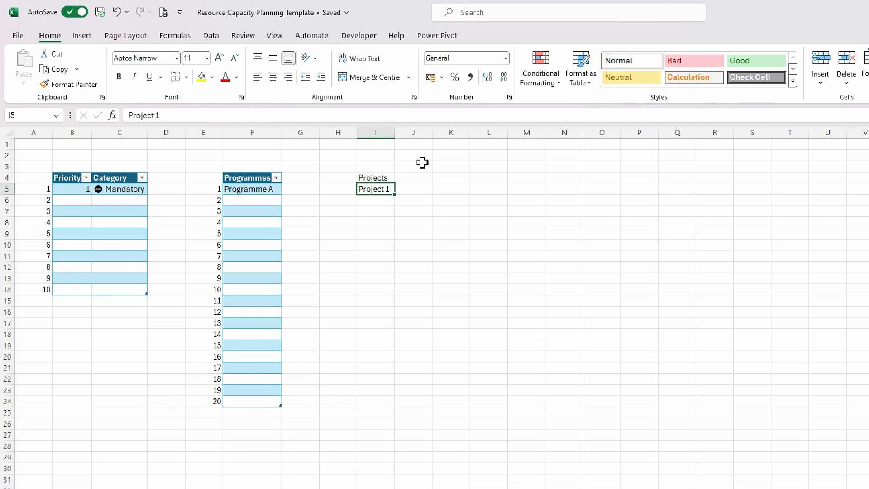
Number the rows beside the Projects column by entering =SEQUENCE(40) in cell H5.
{"action": "left_click", "coordinate": [345, 190]}
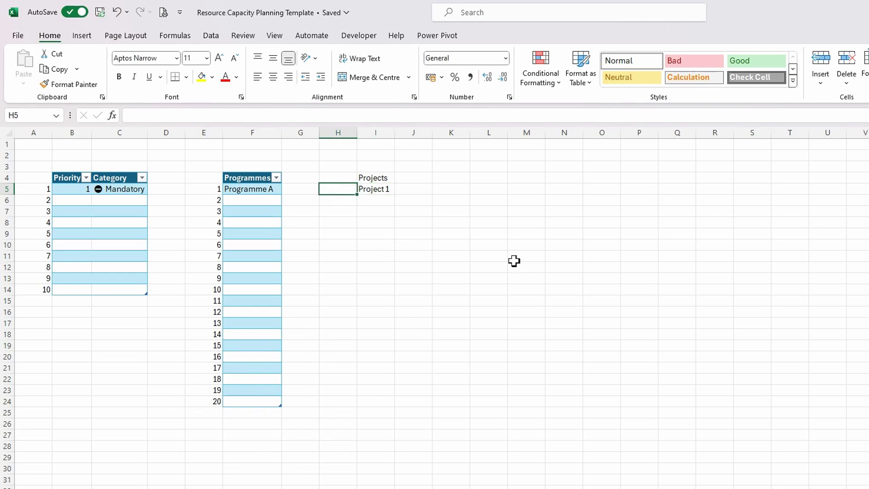
{"action": "type", "text": "=seq"}
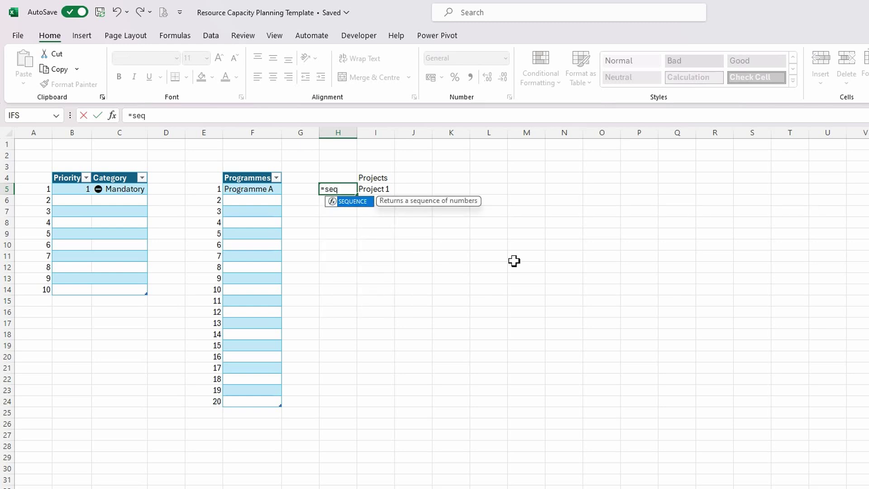
{"action": "key", "text": "Tab"}
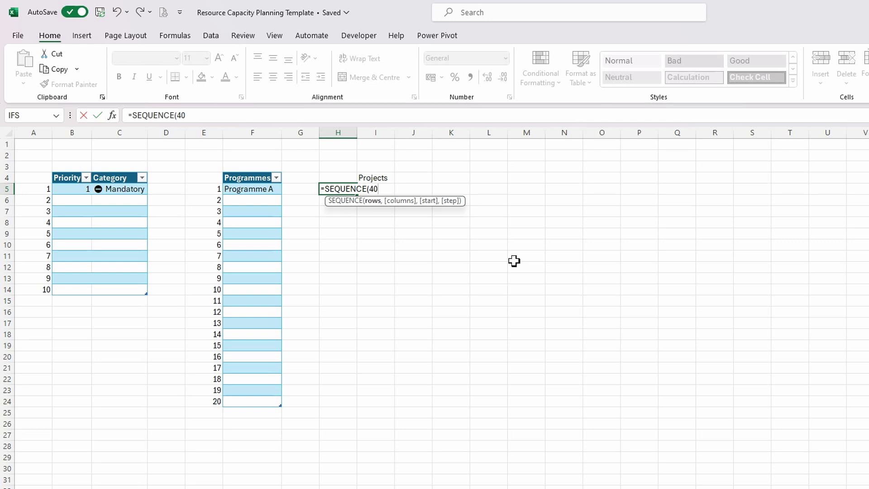
{"action": "type", "text": ")"}
{"action": "key", "text": "Return"}
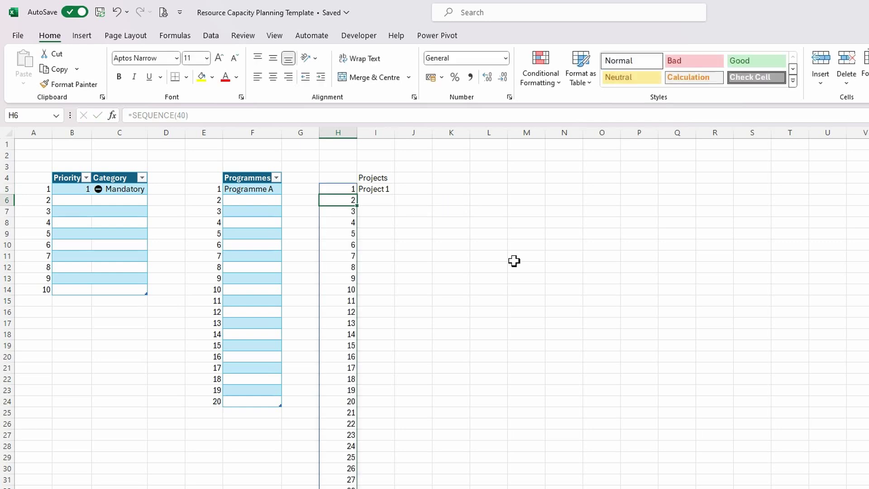
Create a table with headers from the Projects list in I4:I44, leaving the numbering in column H out of it.
{"action": "left_click", "coordinate": [378, 190]}
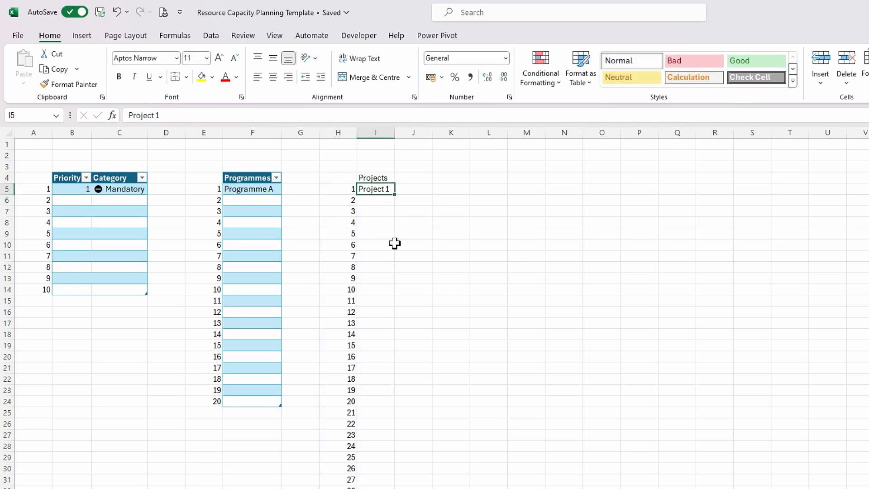
{"action": "key", "text": "ctrl+t"}
{"action": "left_click", "coordinate": [207, 404]}
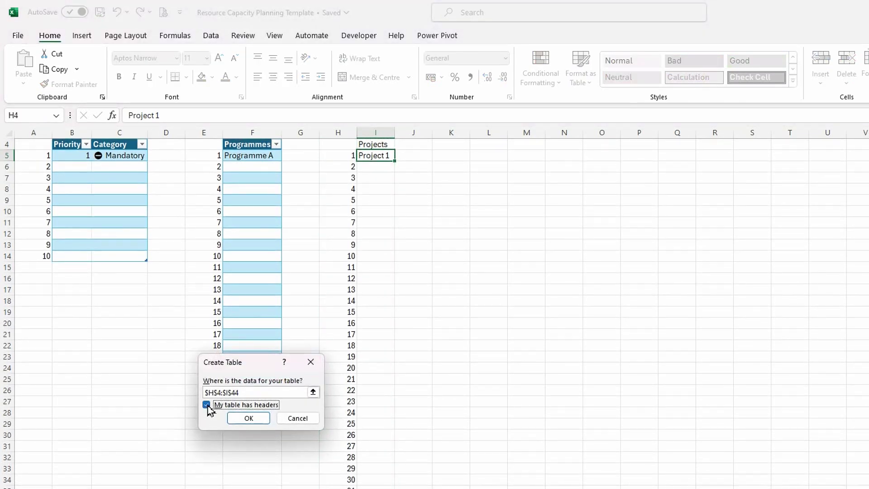
{"action": "left_click", "coordinate": [215, 392]}
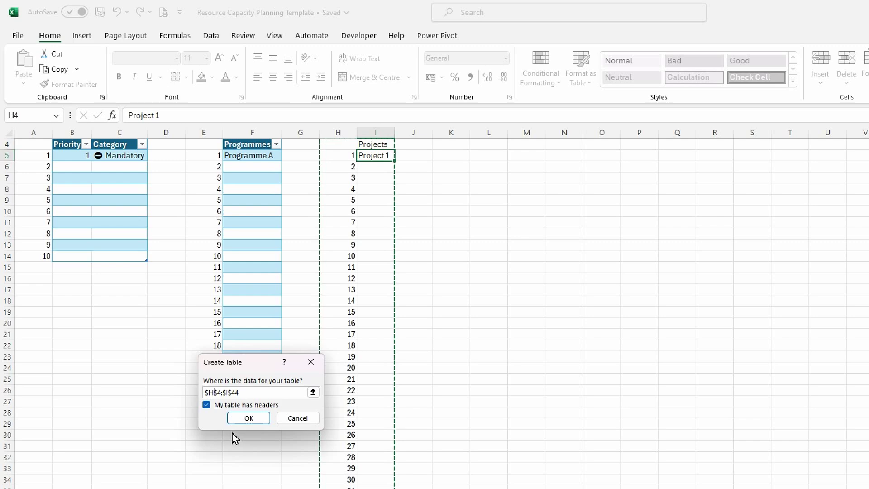
{"action": "key", "text": "BackSpace"}
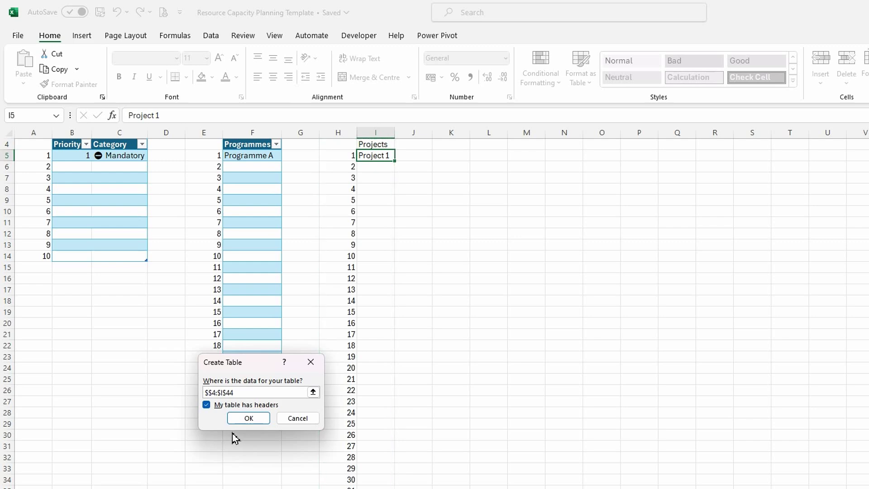
{"action": "left_click", "coordinate": [256, 418]}
{"action": "left_click", "coordinate": [395, 301]}
{"action": "scroll", "coordinate": [375, 271], "scroll_direction": "up", "scroll_amount": 1}
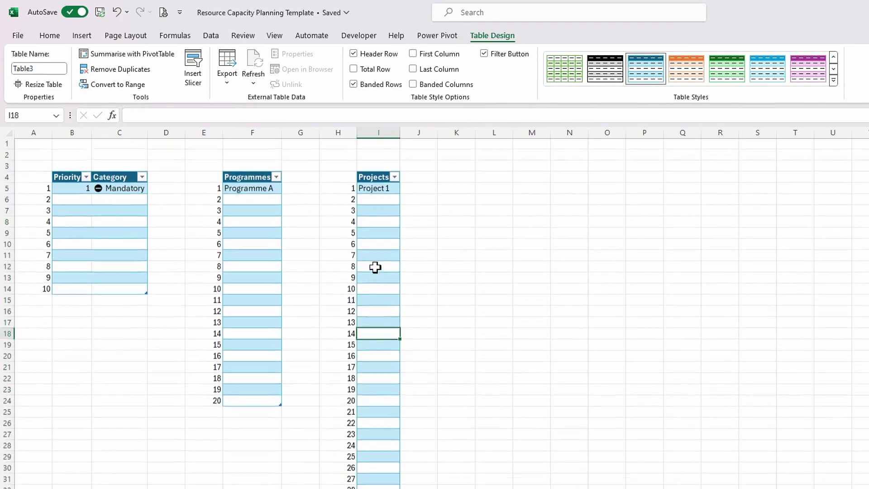
Widen the Projects column slightly and rename its table as tblProjects.
{"action": "left_click_drag", "start_coordinate": [404, 132], "coordinate": [419, 132]}
{"action": "left_click", "coordinate": [388, 188]}
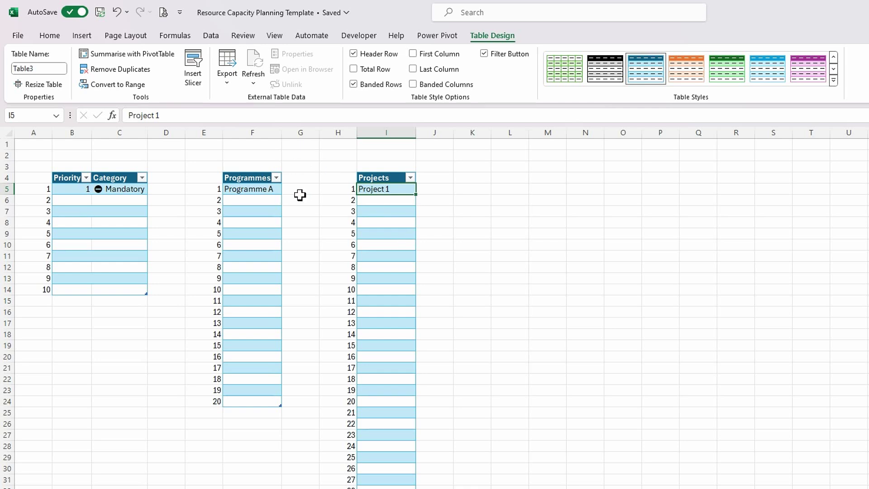
{"action": "left_click", "coordinate": [49, 68]}
{"action": "type", "text": "tblProjects"}
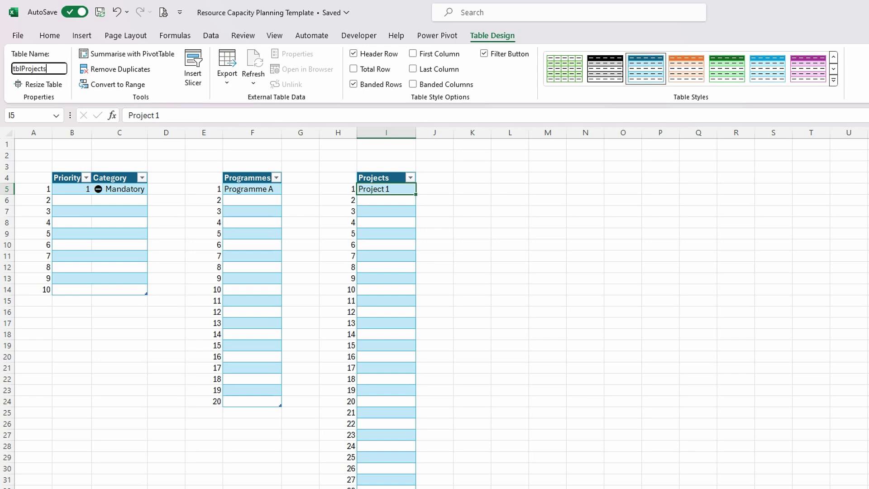
{"action": "key", "text": "Return"}
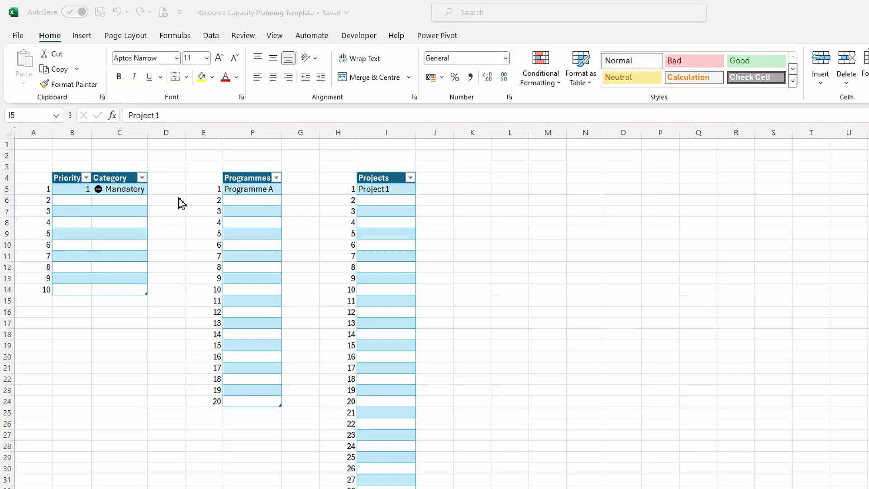
Review the filled priority, programme and project lists down to the end of the Projects table.
{"action": "left_click", "coordinate": [105, 203]}
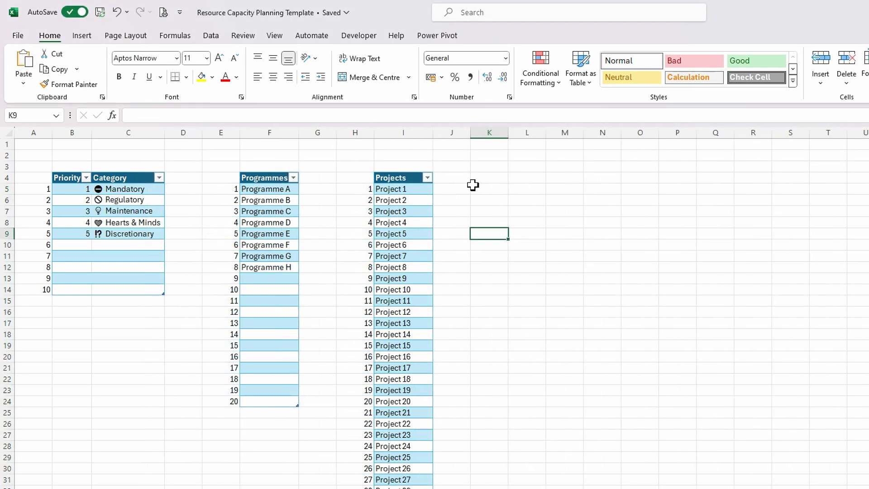
{"action": "left_click", "coordinate": [473, 178]}
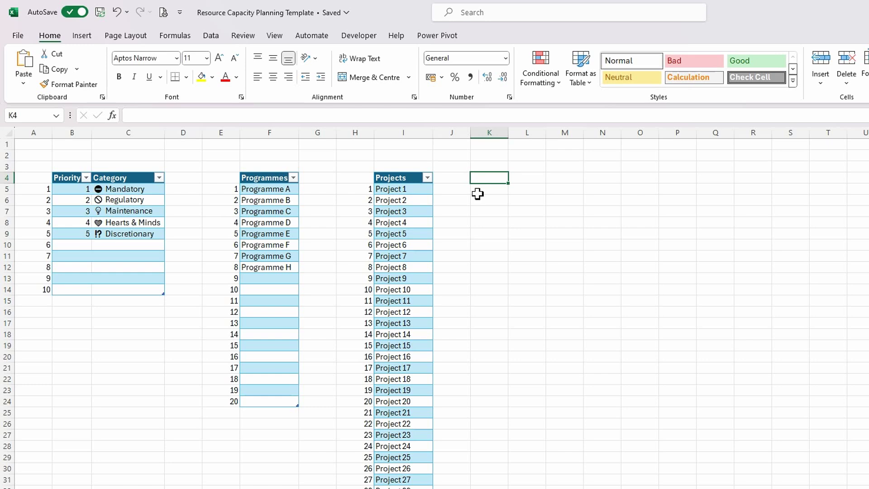
{"action": "scroll", "coordinate": [506, 243], "scroll_direction": "down", "scroll_amount": 5}
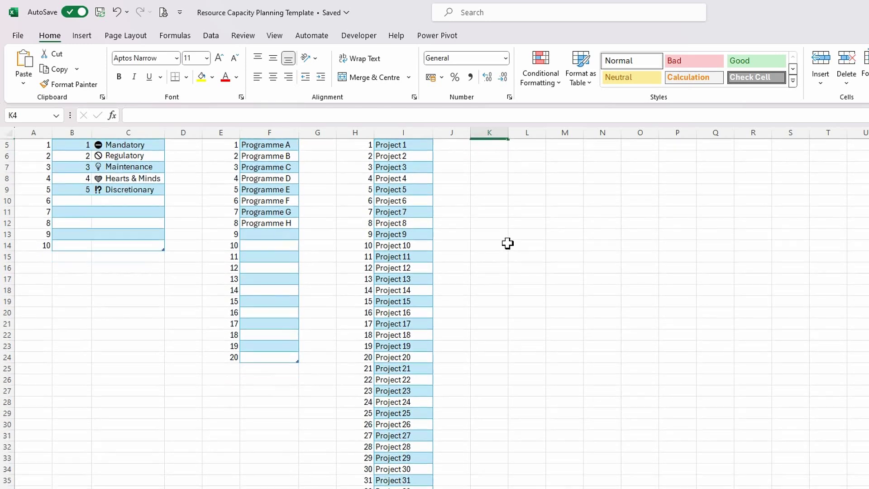
{"action": "scroll", "coordinate": [507, 243], "scroll_direction": "up", "scroll_amount": 5}
{"action": "scroll", "coordinate": [506, 244], "scroll_direction": "down", "scroll_amount": 4}
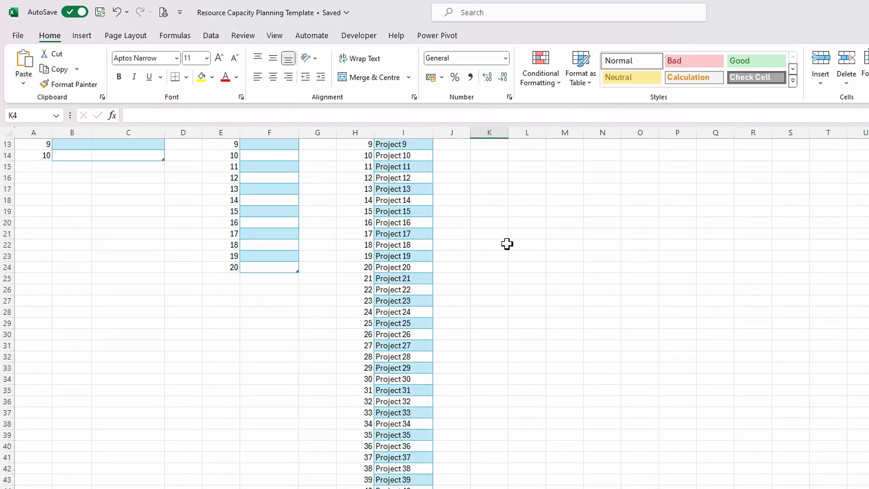
{"action": "scroll", "coordinate": [507, 243], "scroll_direction": "down", "scroll_amount": 1}
{"action": "scroll", "coordinate": [506, 243], "scroll_direction": "up", "scroll_amount": 5}
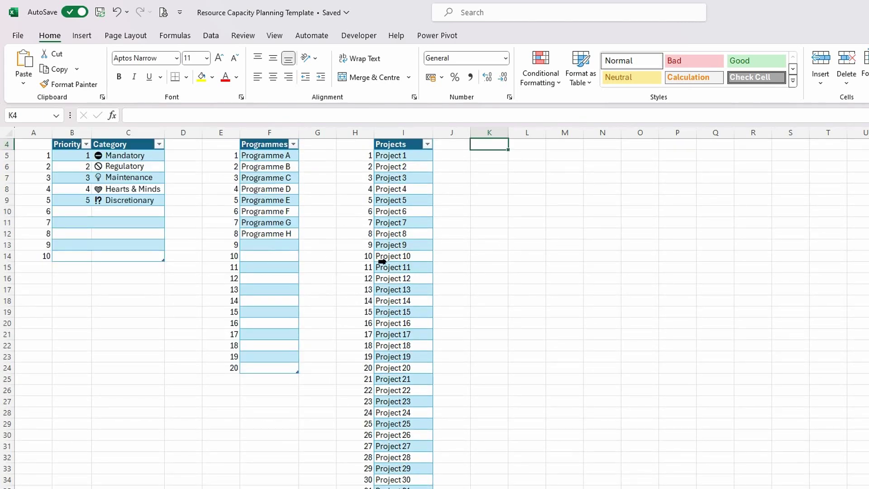
Extend the numbering beside the Projects table by changing the formula in H5 to =SEQUENCE(50).
{"action": "left_click", "coordinate": [357, 190]}
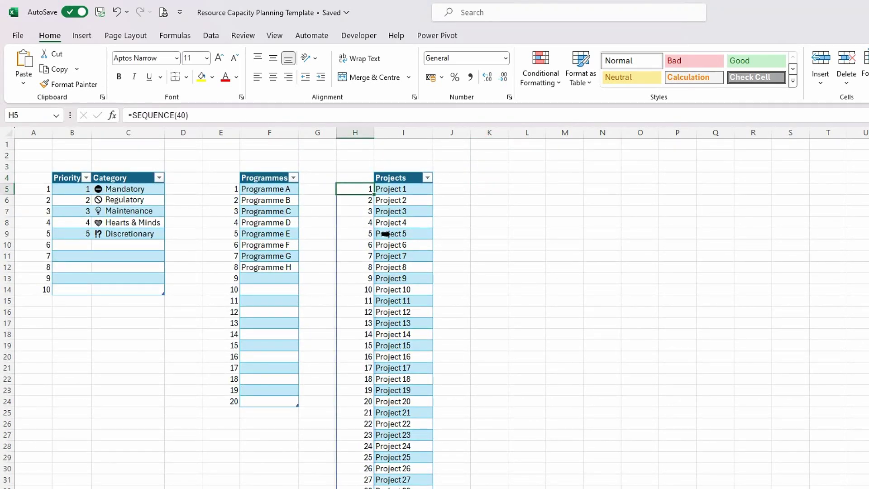
{"action": "left_click", "coordinate": [185, 116]}
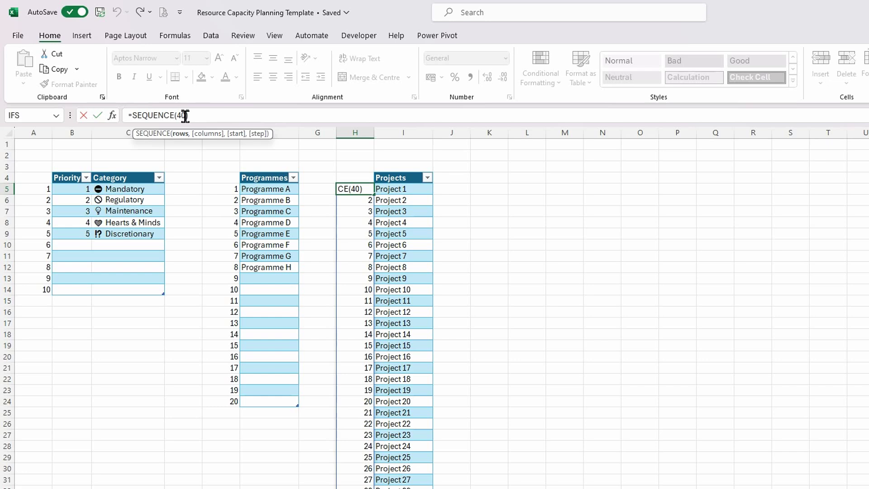
{"action": "key", "text": "BackSpace"}
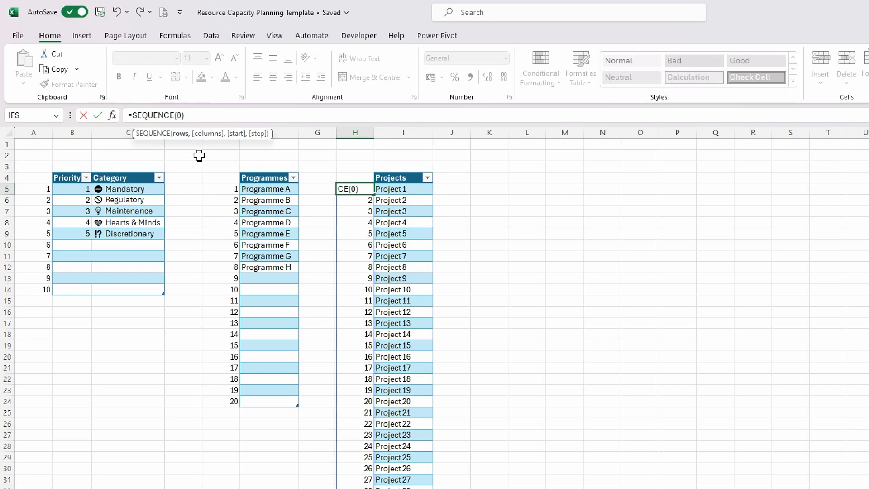
{"action": "key", "text": "Return"}
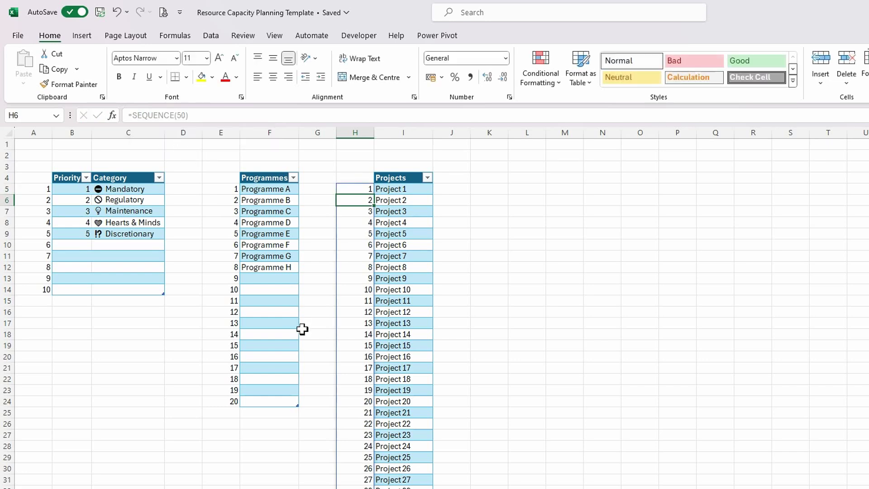
Add ten empty rows to the end of the Projects table, extending it to number 50 in row 54.
{"action": "scroll", "coordinate": [431, 366], "scroll_direction": "down", "scroll_amount": 3}
{"action": "scroll", "coordinate": [430, 366], "scroll_direction": "down", "scroll_amount": 4}
{"action": "left_click", "coordinate": [420, 394]}
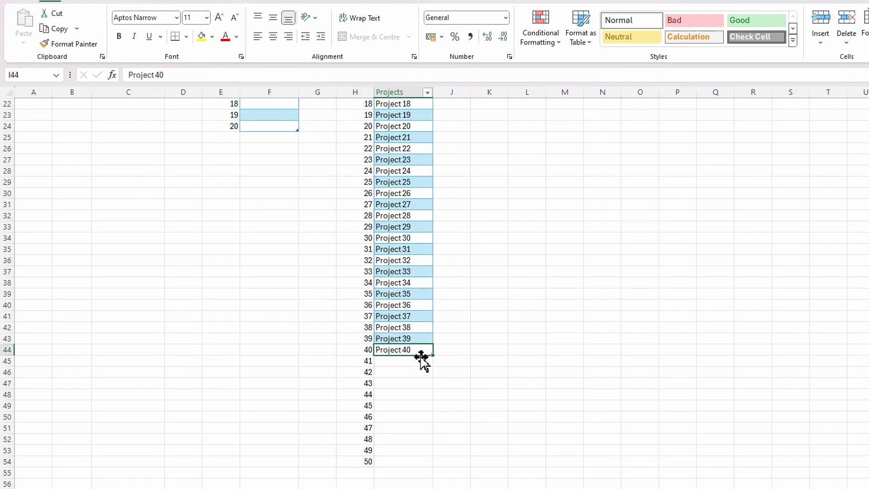
{"action": "key", "text": "Tab"}
{"action": "key", "text": "Tab"}
{"action": "key", "text": "Tab"}
{"action": "key", "text": "Tab"}
{"action": "key", "text": "Tab"}
{"action": "key", "text": "Tab"}
{"action": "key", "text": "Tab"}
{"action": "key", "text": "Tab"}
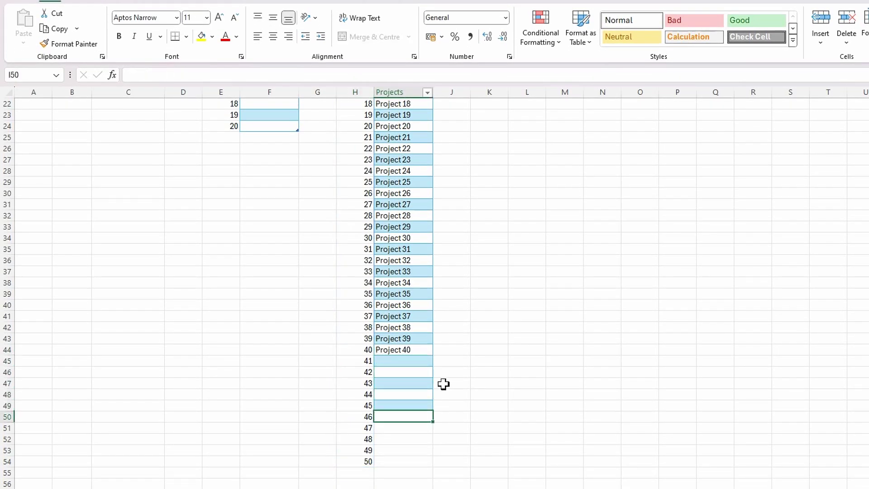
{"action": "key", "text": "Tab"}
{"action": "key", "text": "Tab"}
{"action": "left_click", "coordinate": [482, 373]}
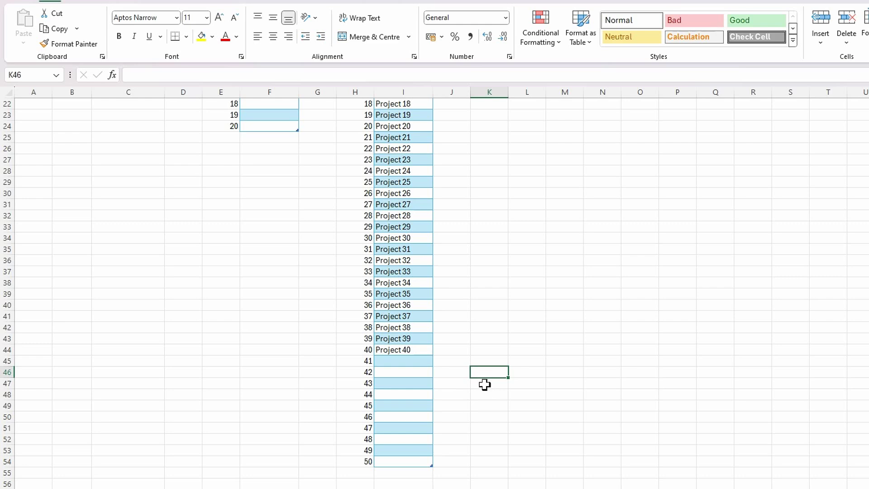
Narrow the spacer columns D and G between the three tables to the same width.
{"action": "scroll", "coordinate": [248, 360], "scroll_direction": "up", "scroll_amount": 7}
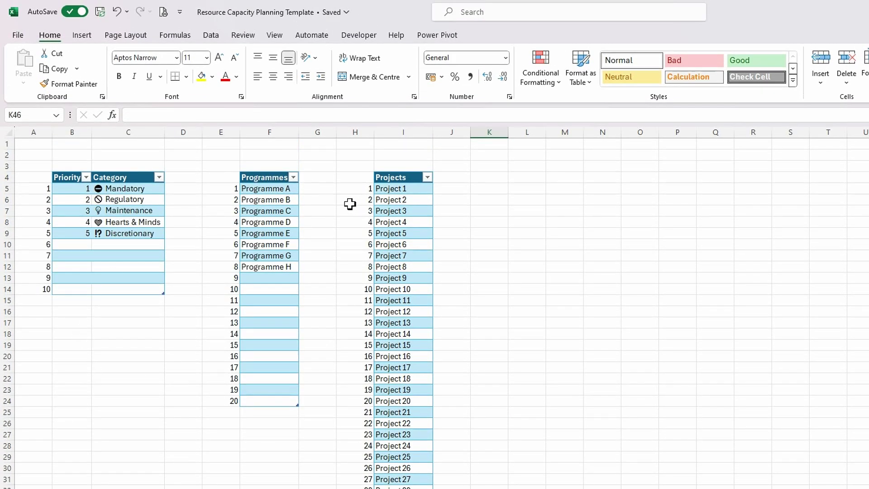
{"action": "left_click", "coordinate": [400, 190]}
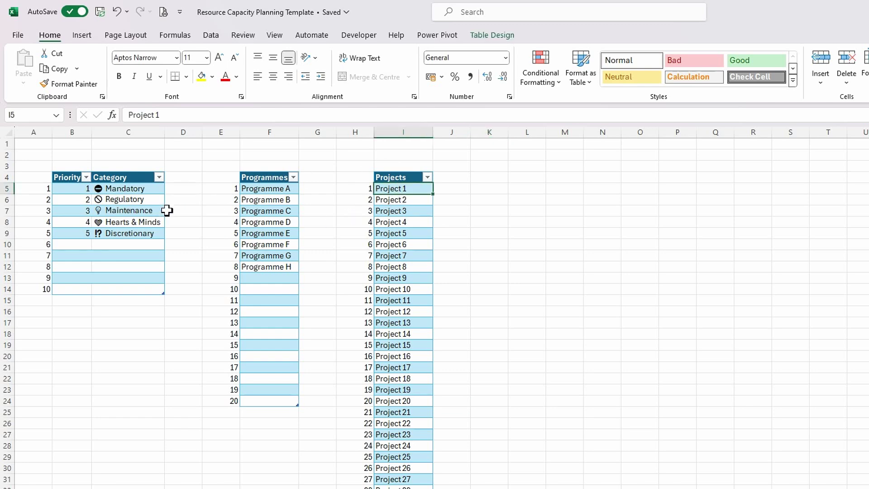
{"action": "left_click", "coordinate": [183, 132]}
{"action": "left_click", "coordinate": [320, 136], "text": "ctrl"}
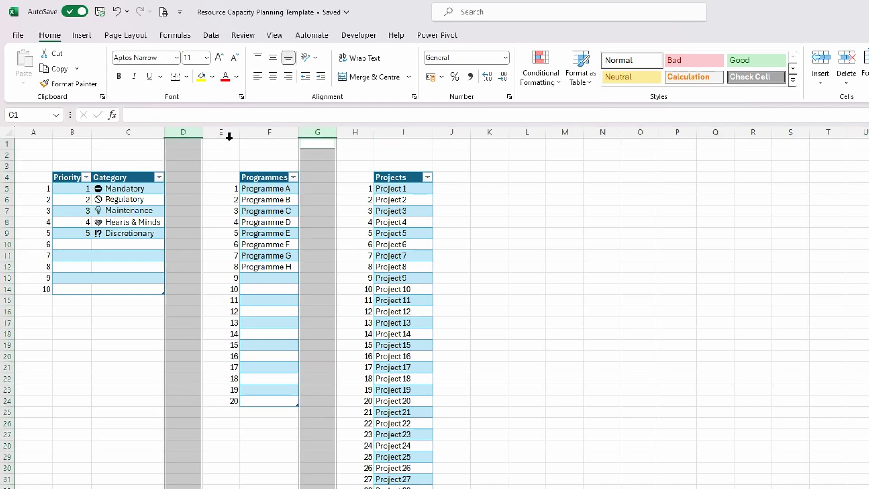
{"action": "left_click_drag", "start_coordinate": [203, 132], "coordinate": [181, 142]}
{"action": "left_click", "coordinate": [122, 413]}
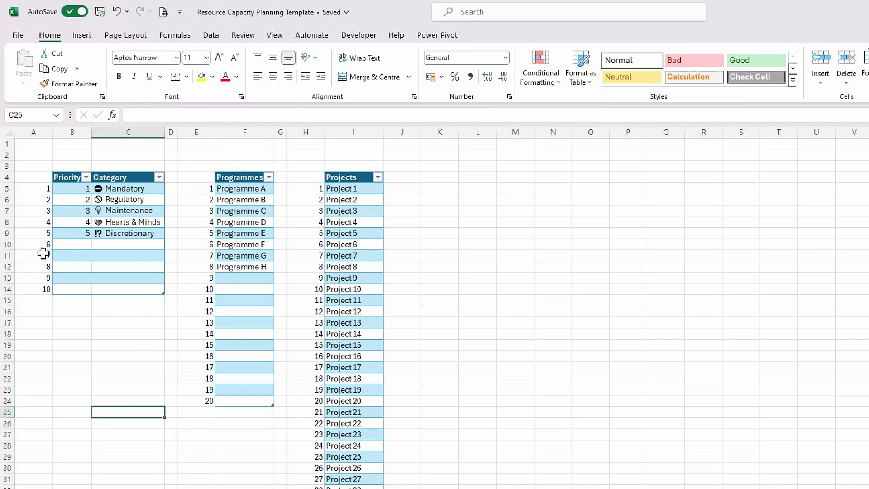
Unlock the data cells of the Priority/Category, Programmes and Projects tables by turning off their Locked protection.
{"action": "left_click_drag", "start_coordinate": [73, 193], "coordinate": [121, 291]}
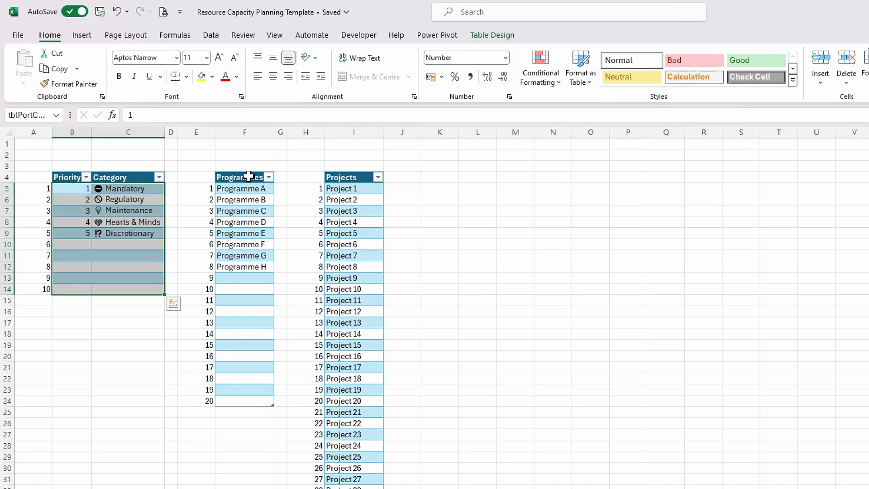
{"action": "left_click_drag", "start_coordinate": [248, 188], "coordinate": [250, 400]}
{"action": "left_click_drag", "start_coordinate": [351, 185], "coordinate": [356, 488]}
{"action": "key", "text": "ctrl+1"}
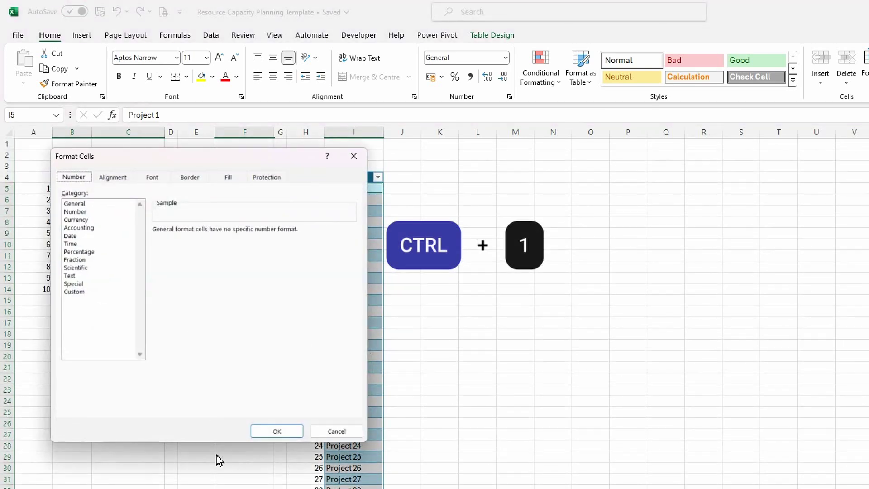
{"action": "left_click", "coordinate": [268, 177]}
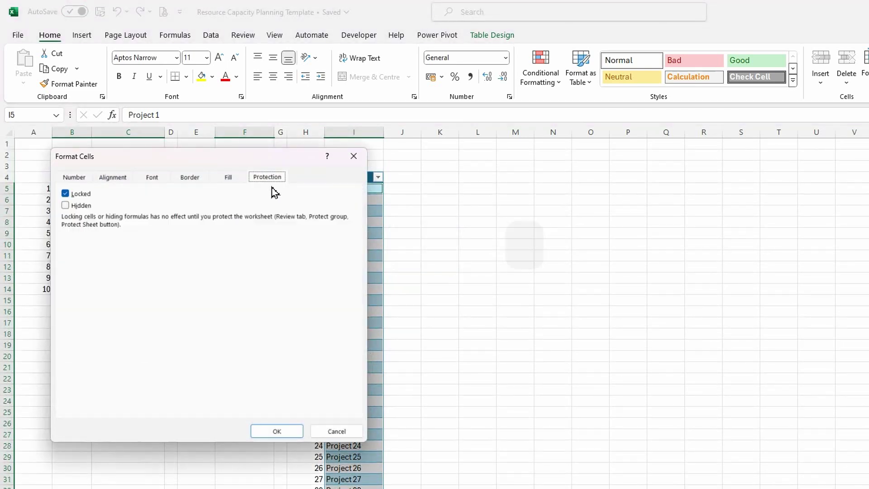
{"action": "left_click", "coordinate": [66, 194]}
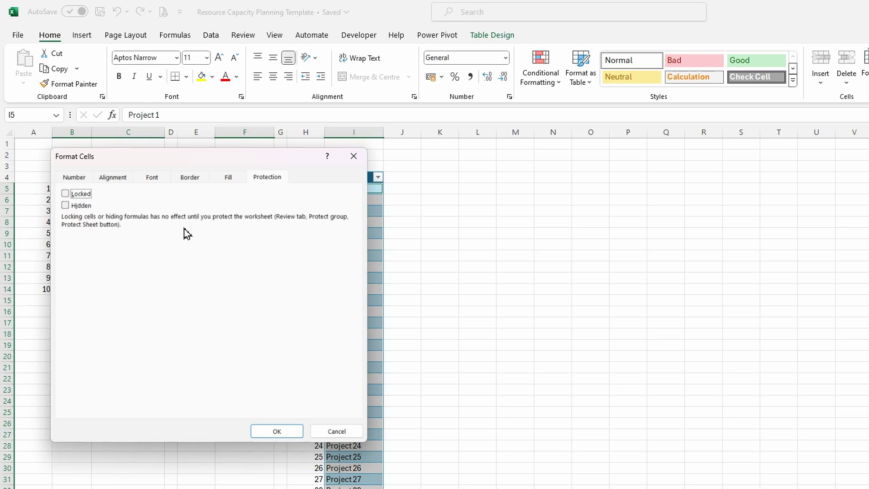
{"action": "left_click", "coordinate": [277, 431]}
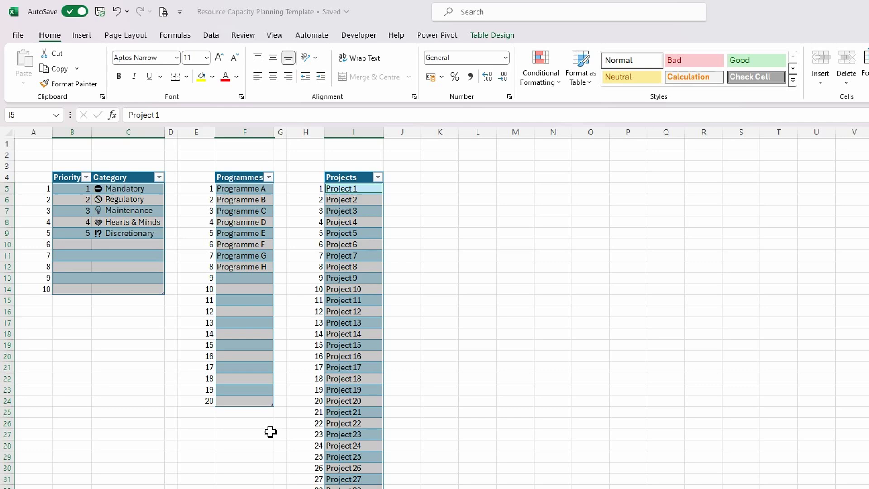
Remove the filter buttons from the headers of the Priority/Category, Programmes and Projects tables.
{"action": "left_click", "coordinate": [111, 178]}
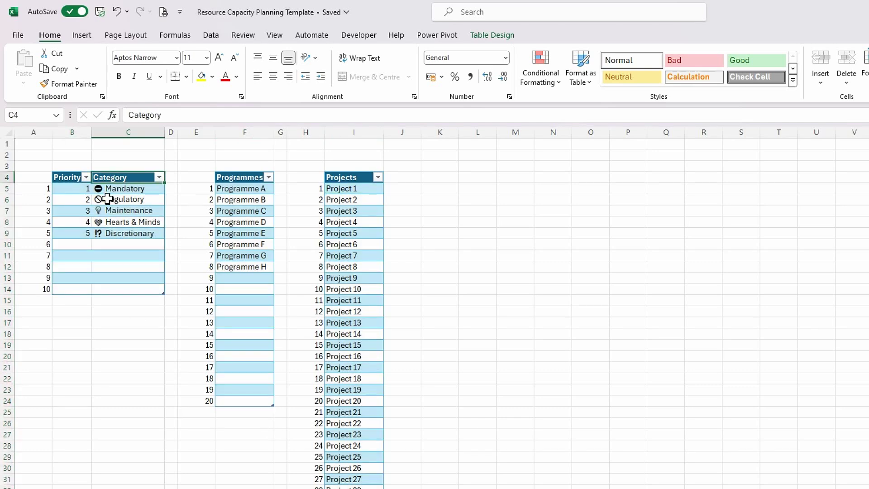
{"action": "left_click", "coordinate": [209, 34]}
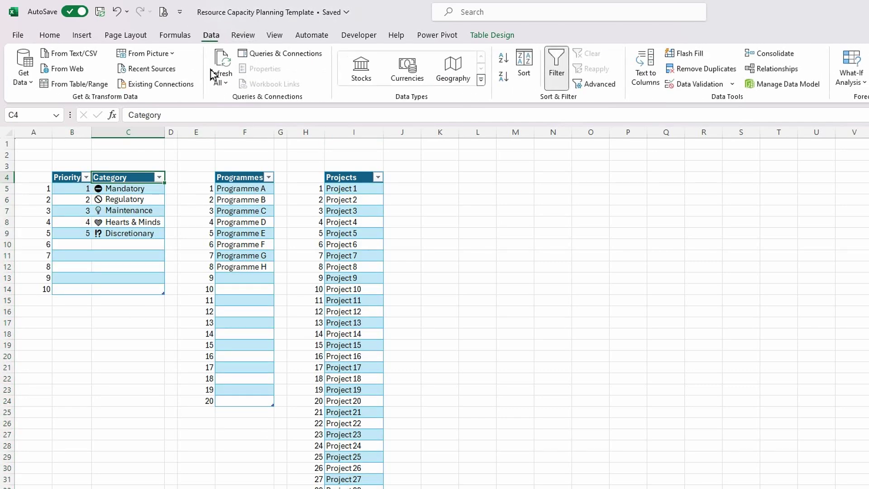
{"action": "left_click", "coordinate": [562, 82]}
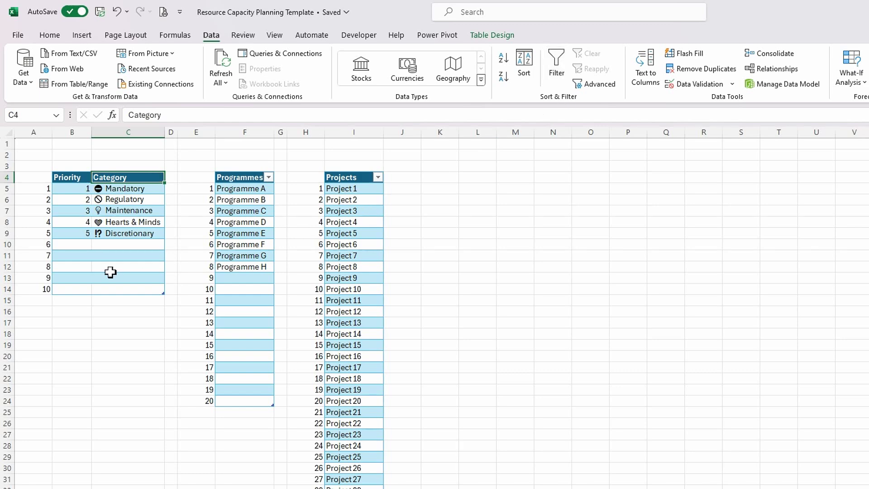
{"action": "left_click", "coordinate": [229, 176]}
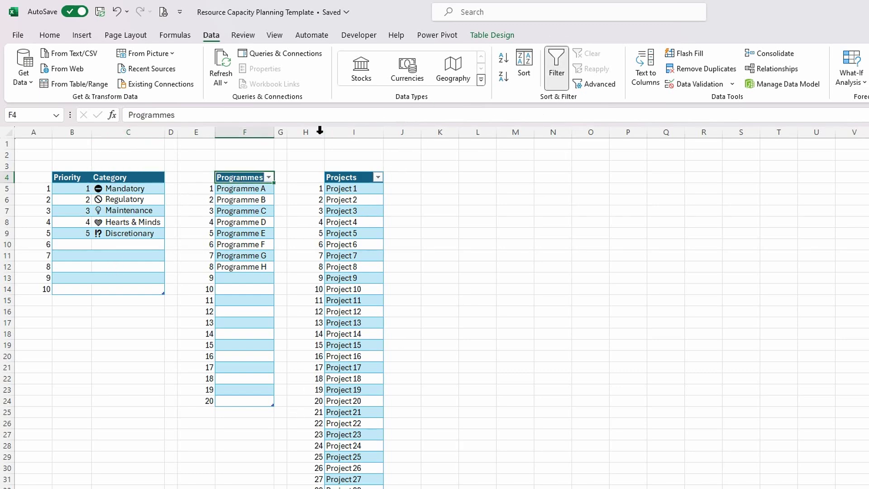
{"action": "left_click", "coordinate": [558, 83]}
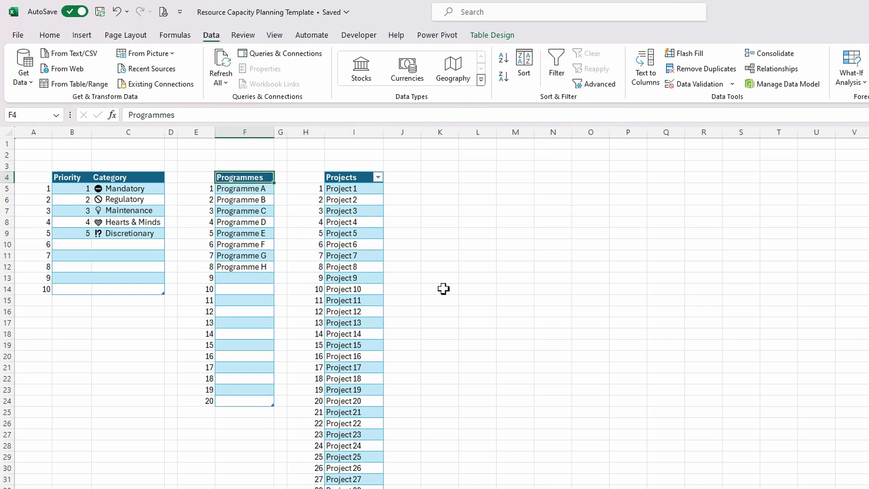
{"action": "left_click", "coordinate": [349, 178]}
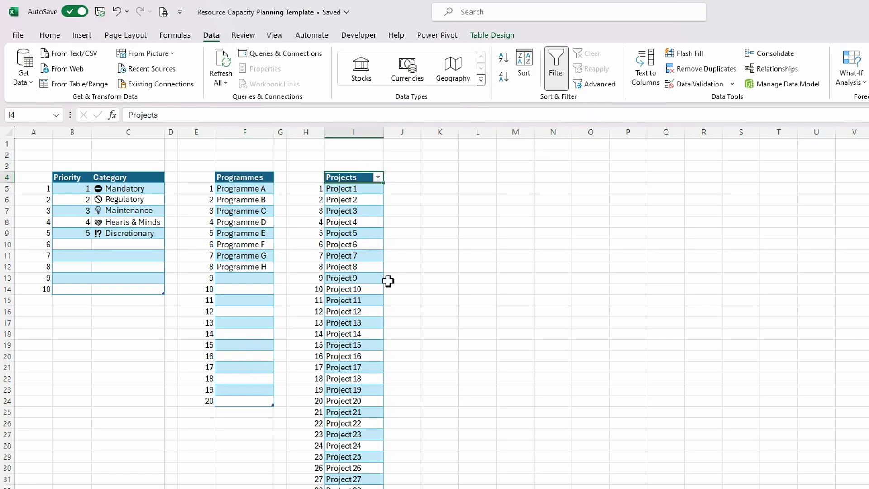
{"action": "left_click", "coordinate": [560, 77]}
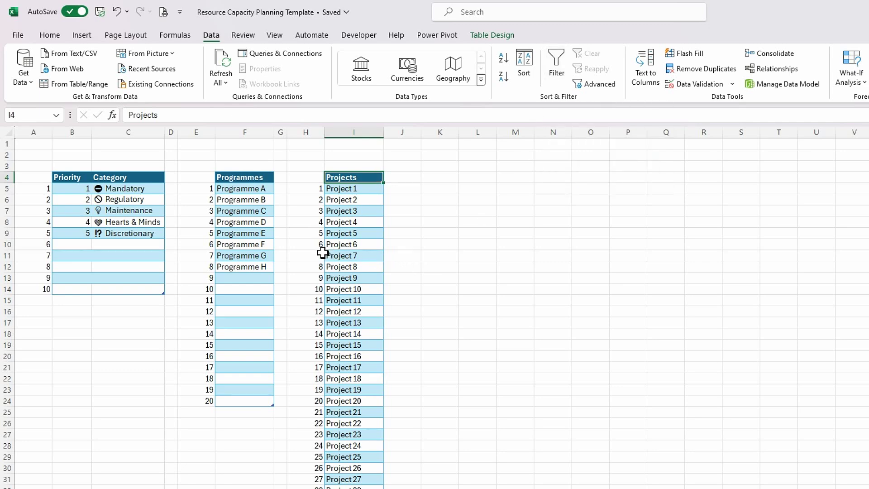
Change the workbook's theme colours to Blue II.
{"action": "left_click", "coordinate": [190, 158]}
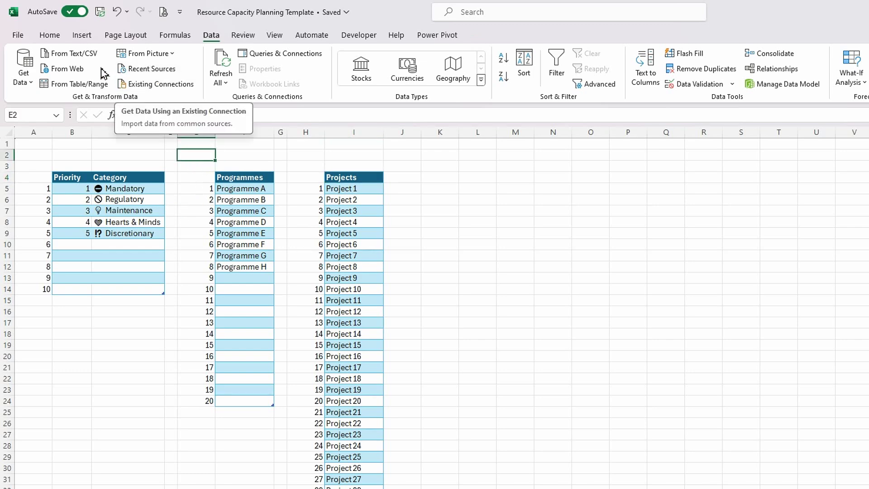
{"action": "left_click", "coordinate": [126, 36]}
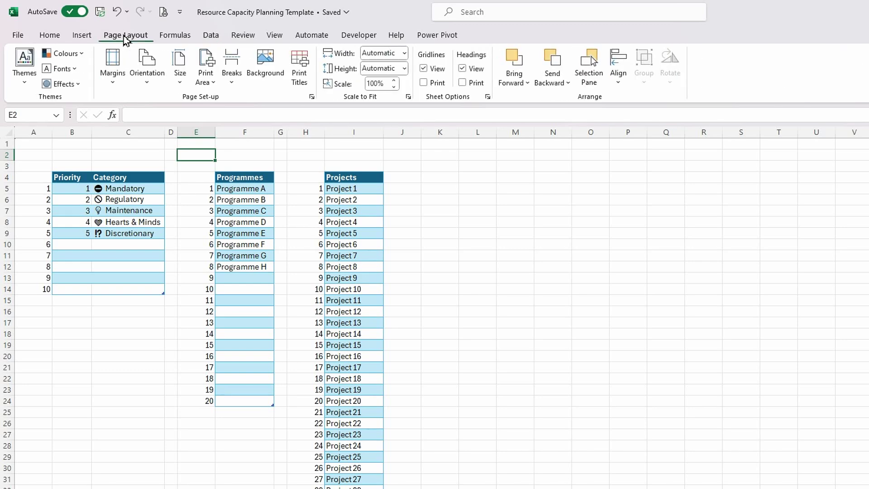
{"action": "left_click", "coordinate": [82, 55]}
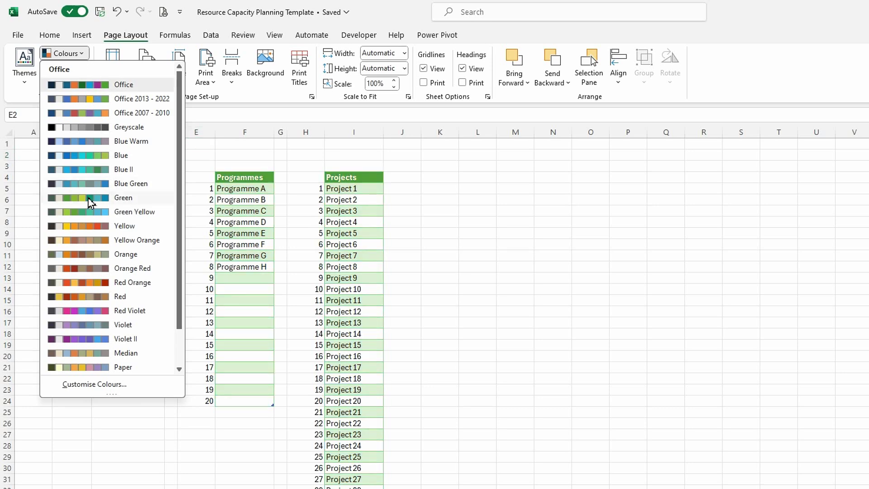
{"action": "left_click", "coordinate": [94, 171]}
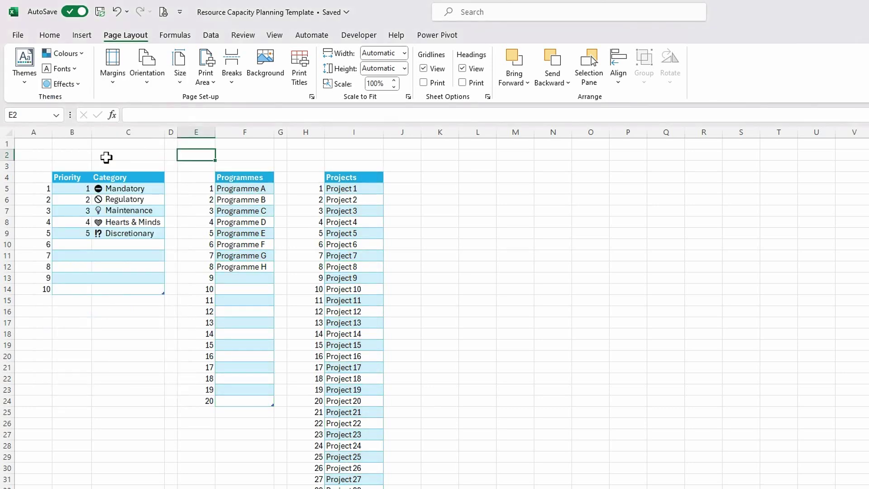
{"action": "left_click", "coordinate": [83, 56]}
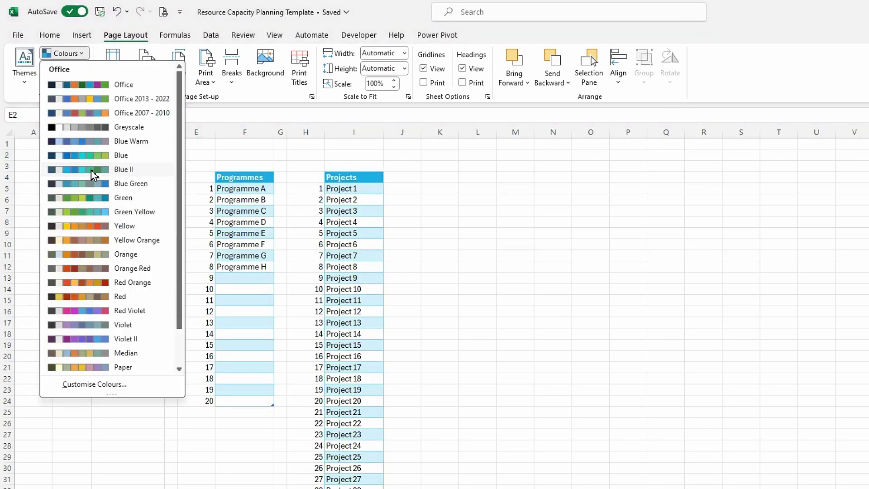
{"action": "left_click", "coordinate": [94, 171]}
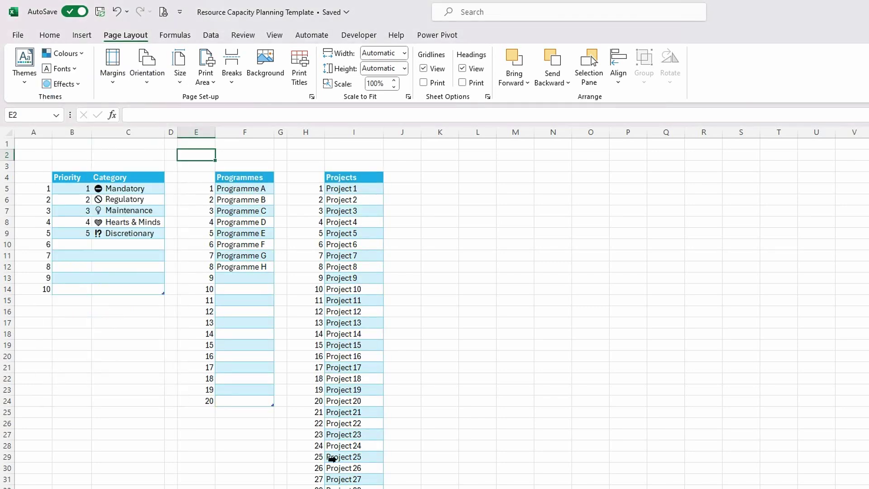
{"action": "left_click", "coordinate": [131, 444]}
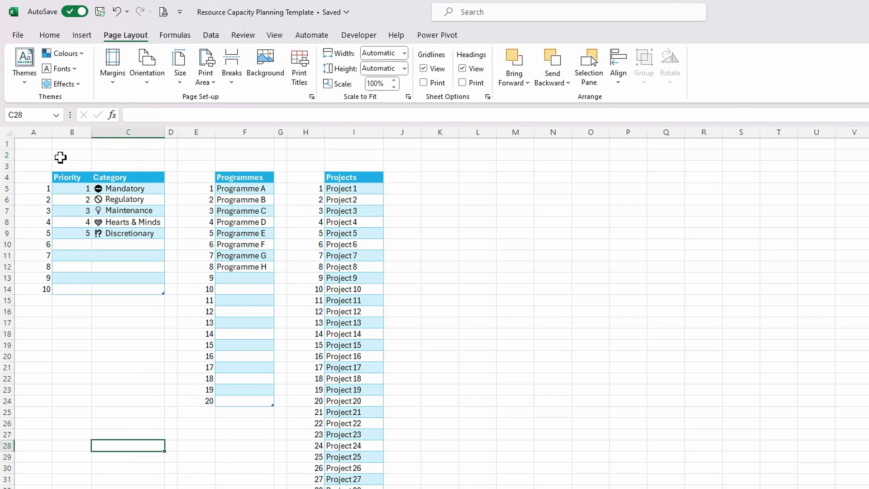
Enter the title Portfolio Category Static Data in B3 above the tables.
{"action": "left_click", "coordinate": [74, 170]}
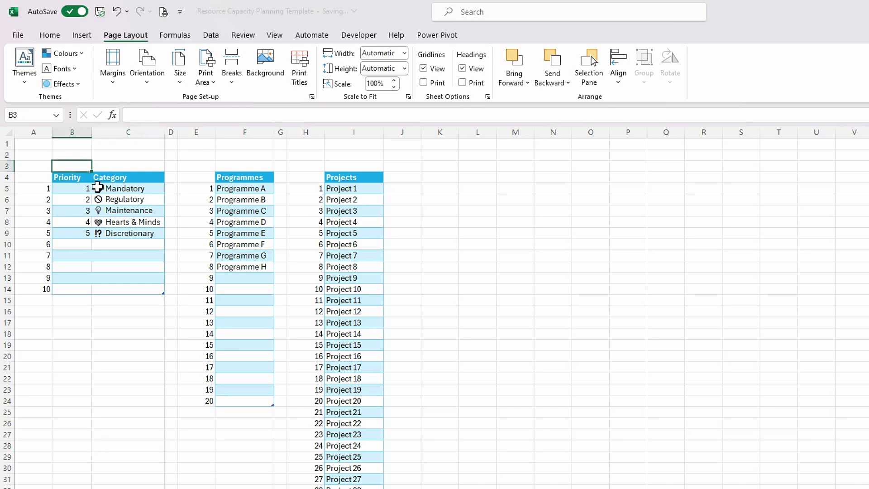
{"action": "type", "text": "Portfolio Category Static"}
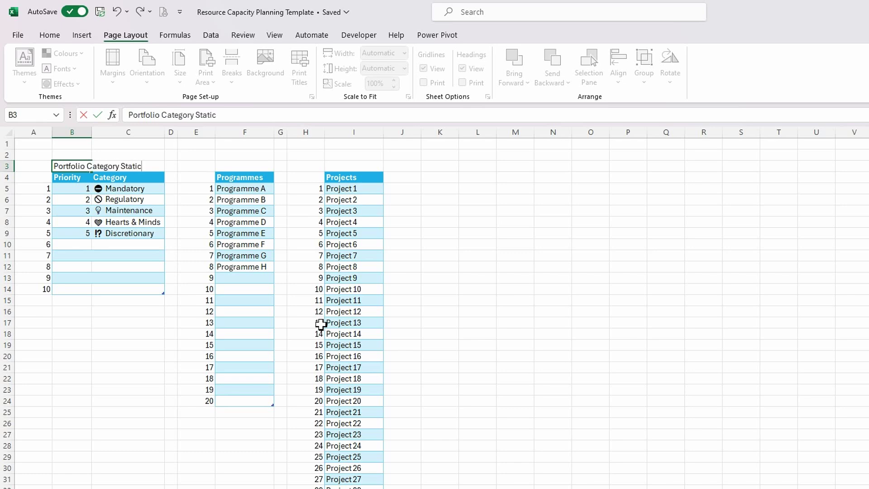
{"action": "key", "text": "Tab"}
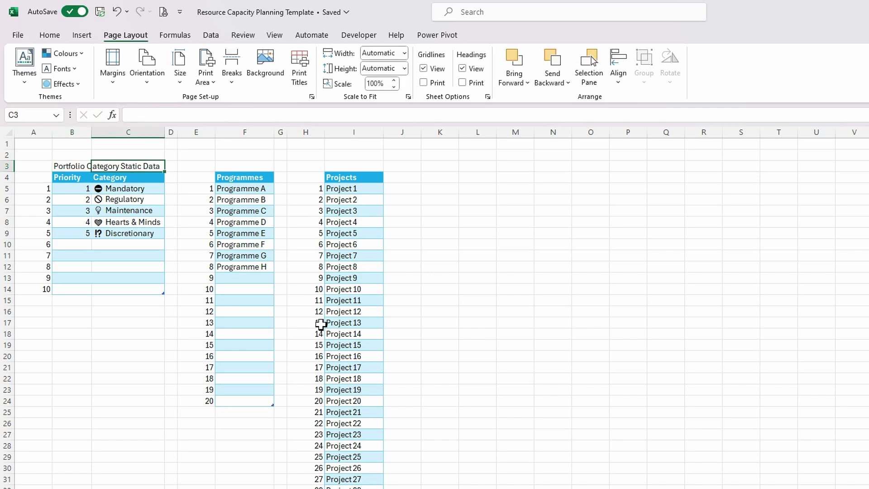
Centre the title across B3:I3 using the Centre Across Selection horizontal alignment, without merging cells.
{"action": "left_click", "coordinate": [66, 166]}
{"action": "left_click_drag", "start_coordinate": [67, 166], "coordinate": [341, 165]}
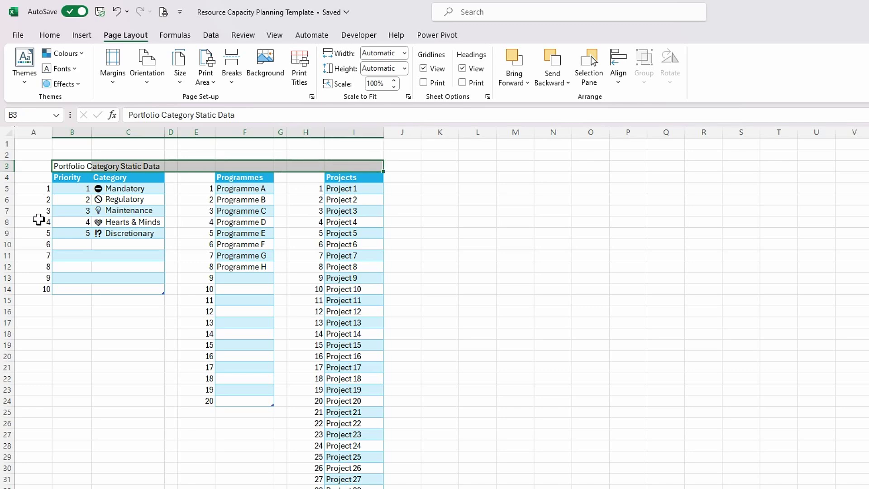
{"action": "key", "text": "ctrl"}
{"action": "key", "text": "ctrl+1"}
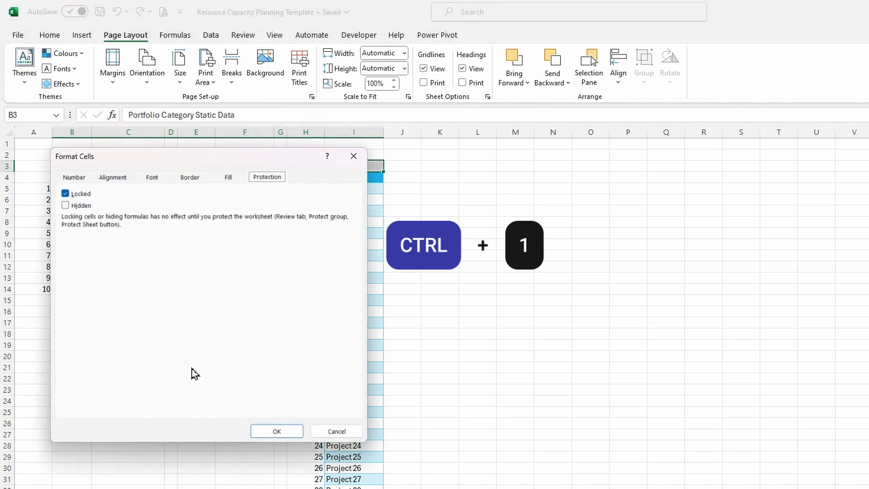
{"action": "left_click", "coordinate": [118, 180]}
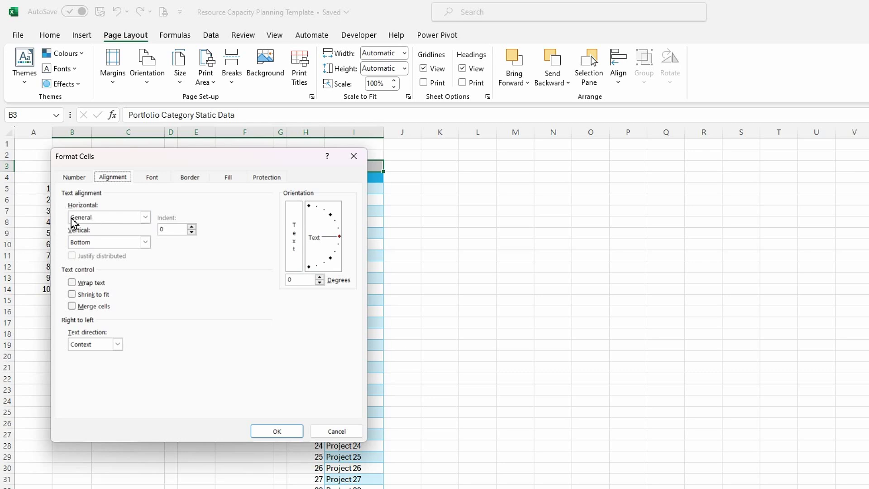
{"action": "left_click", "coordinate": [146, 218]}
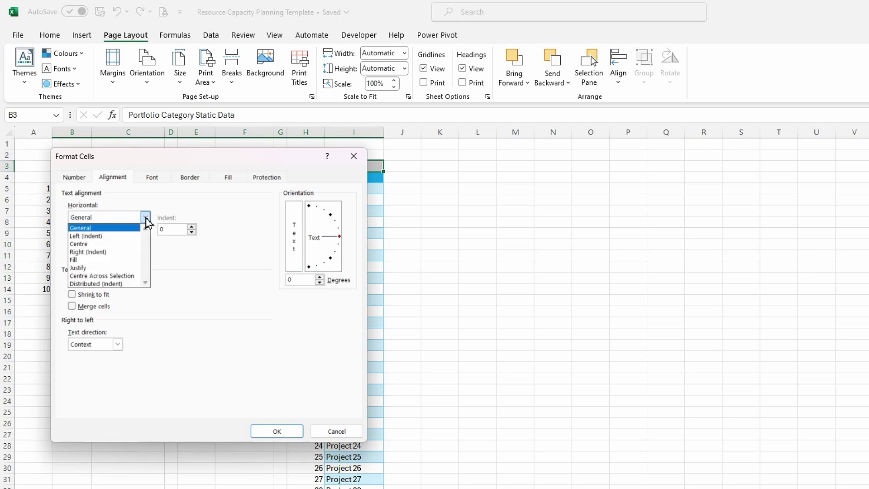
{"action": "left_click", "coordinate": [116, 273]}
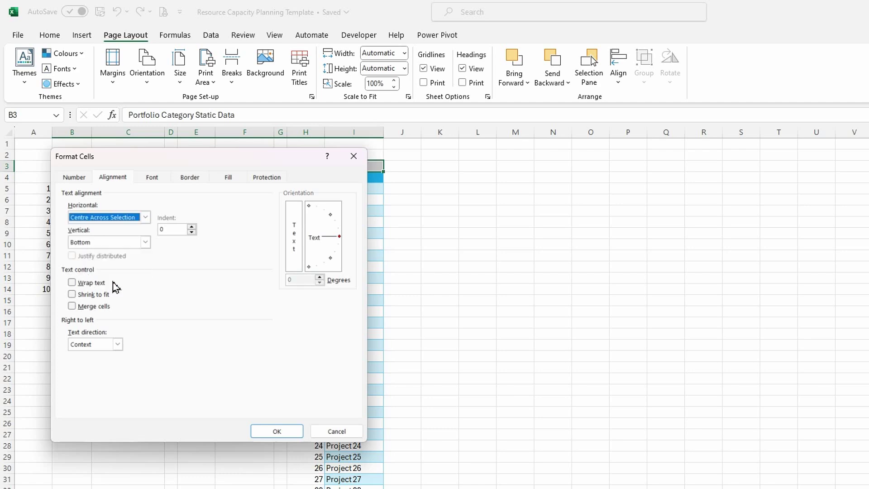
{"action": "left_click", "coordinate": [272, 431]}
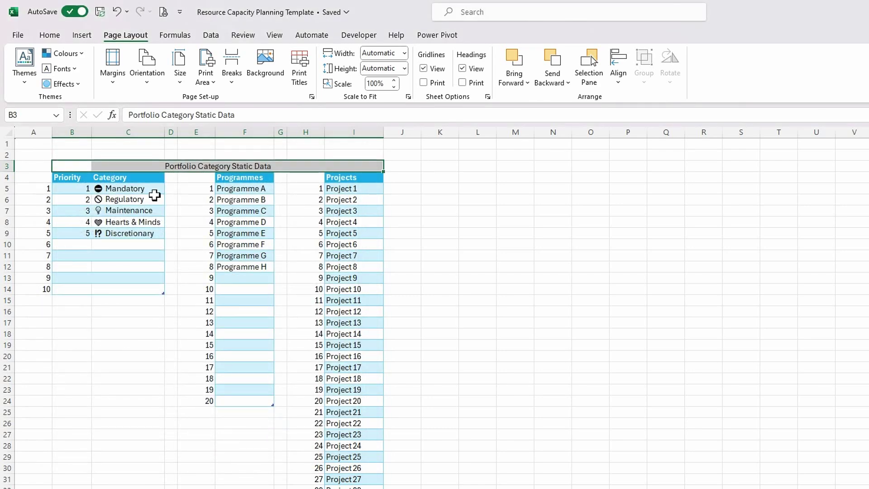
Make the title in B3:I3 bold and give the range a grey fill.
{"action": "left_click", "coordinate": [50, 35]}
{"action": "left_click", "coordinate": [118, 76]}
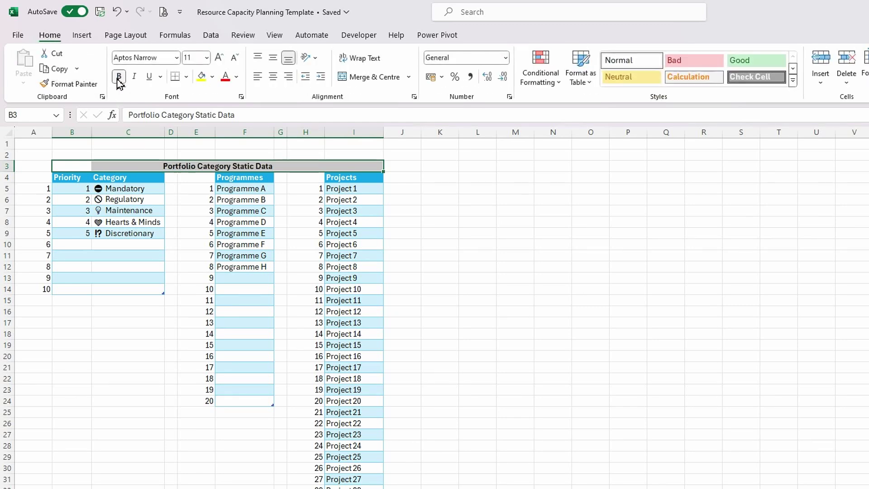
{"action": "left_click", "coordinate": [212, 77]}
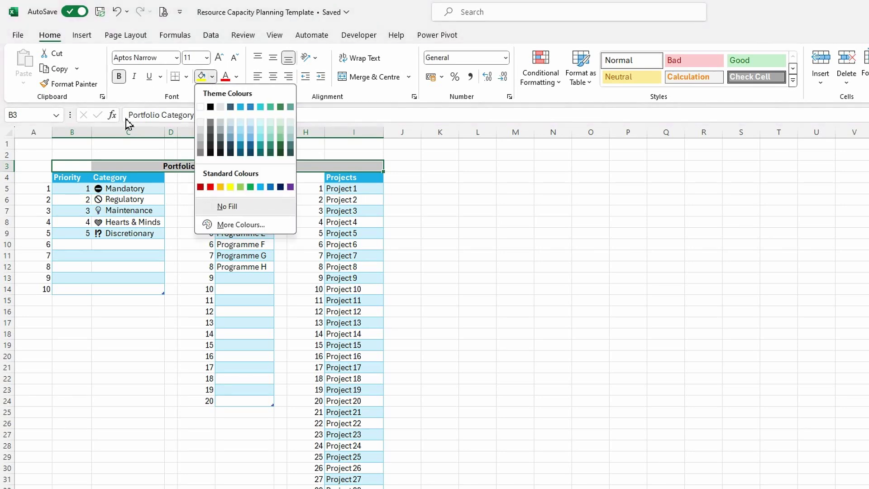
{"action": "left_click", "coordinate": [201, 138]}
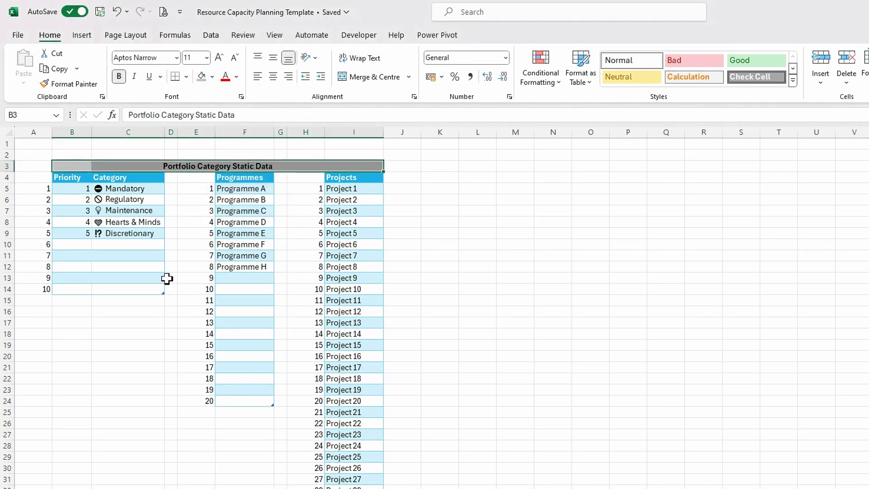
{"action": "left_click", "coordinate": [136, 370]}
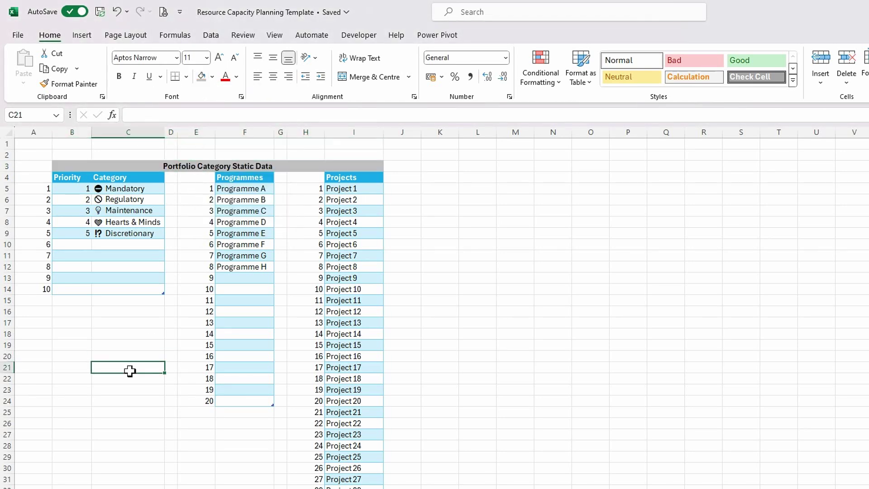
AutoFit the numbering columns E and H beside the Programmes and Projects tables to their contents.
{"action": "left_click", "coordinate": [198, 131]}
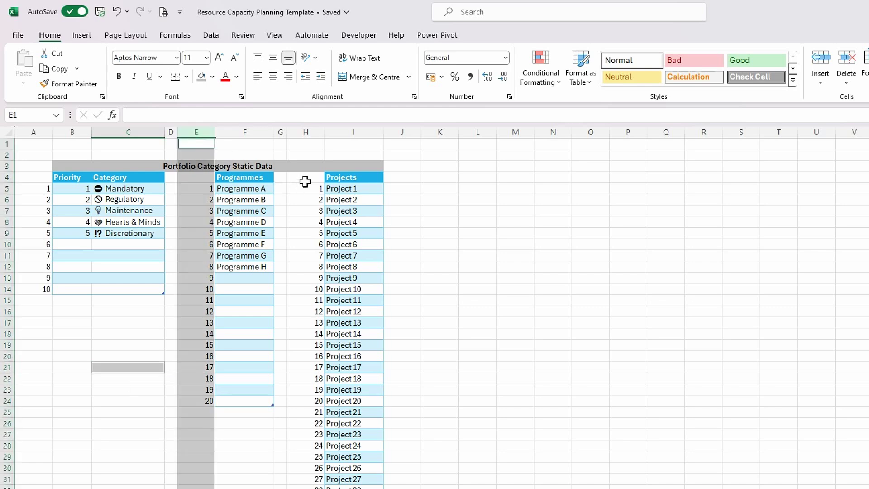
{"action": "left_click", "coordinate": [316, 135], "text": "ctrl"}
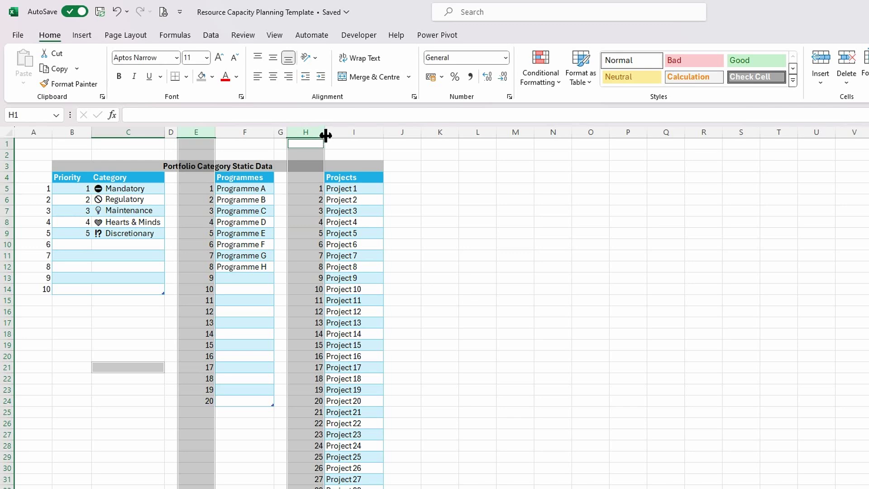
{"action": "double_click", "coordinate": [325, 134]}
{"action": "double_click", "coordinate": [216, 131]}
{"action": "left_click", "coordinate": [416, 233]}
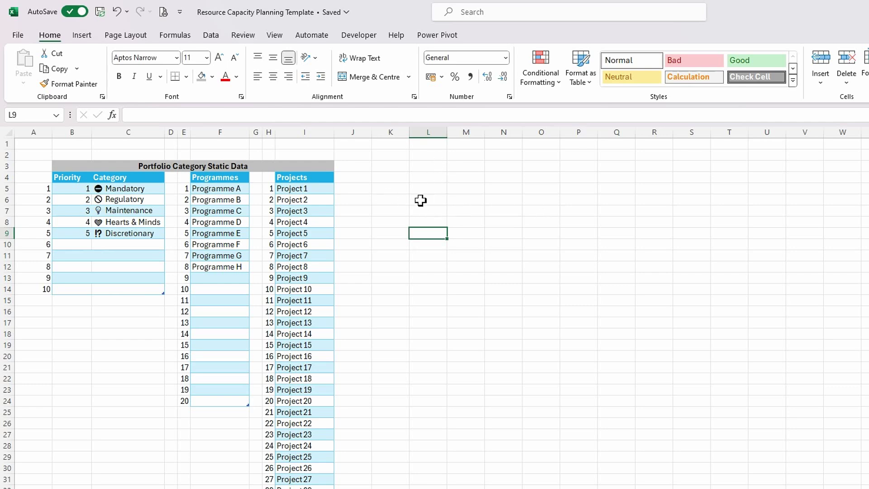
Number 50 rows downwards from K5 with the formula =SEQUENCE(50).
{"action": "left_click", "coordinate": [397, 180]}
{"action": "left_click", "coordinate": [397, 188]}
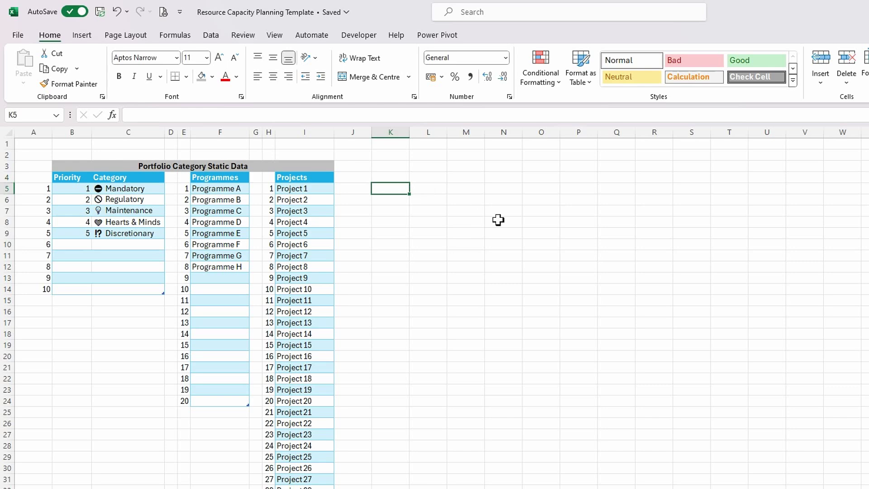
{"action": "scroll", "coordinate": [326, 471], "scroll_direction": "down", "scroll_amount": 5}
{"action": "scroll", "coordinate": [326, 471], "scroll_direction": "down", "scroll_amount": 2}
{"action": "scroll", "coordinate": [354, 473], "scroll_direction": "up", "scroll_amount": 7}
{"action": "type", "text": "=seq"}
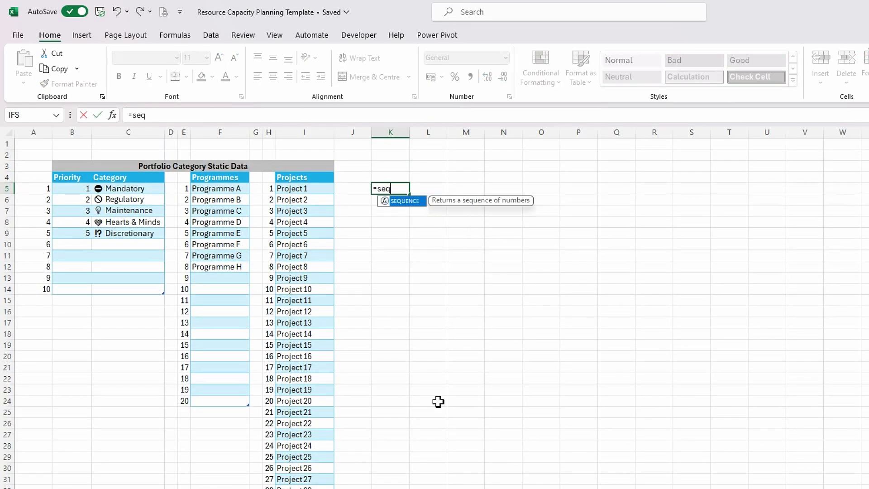
{"action": "key", "text": "Tab"}
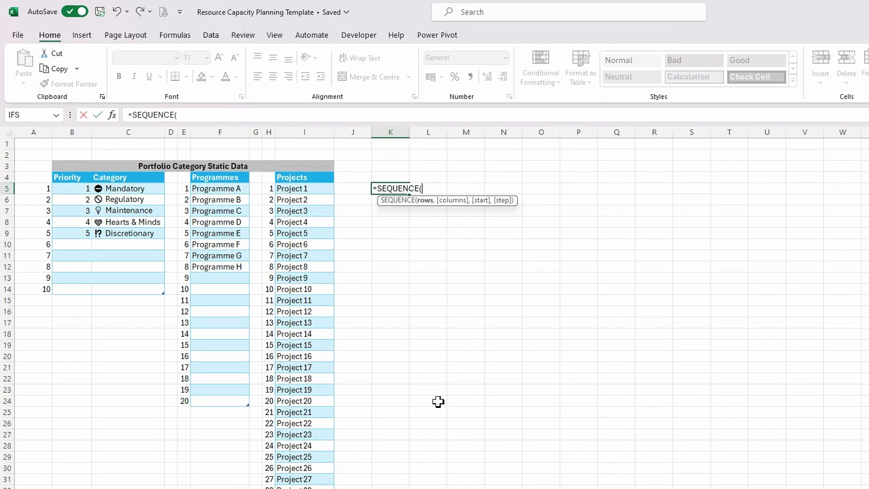
{"action": "type", "text": "50)"}
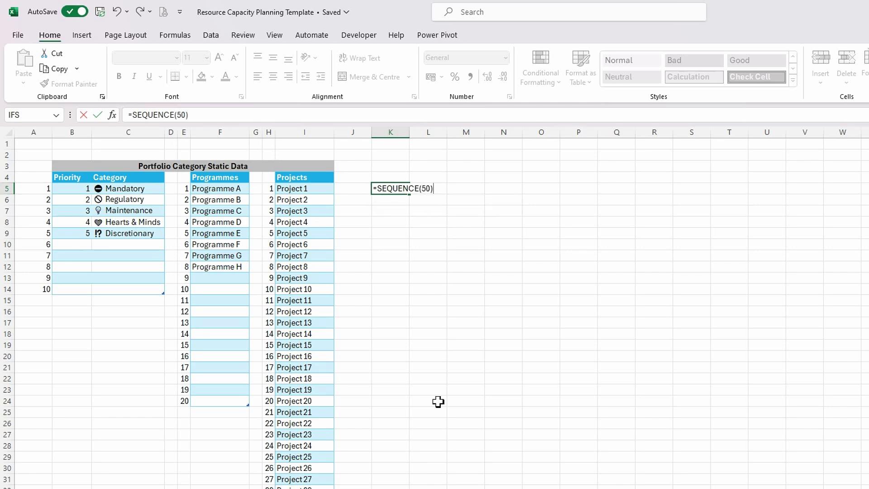
{"action": "key", "text": "Return"}
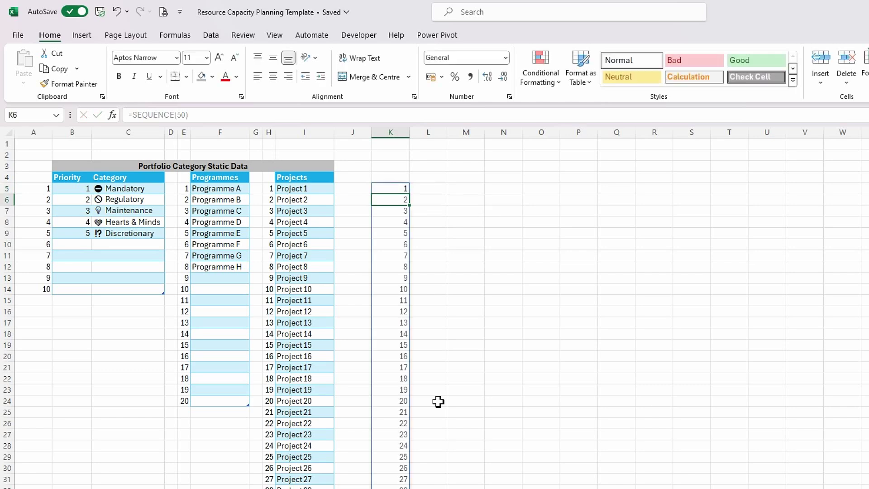
Enter the headings Programme, Project and Category in L4:N4 beside the new numbering.
{"action": "left_click", "coordinate": [431, 177]}
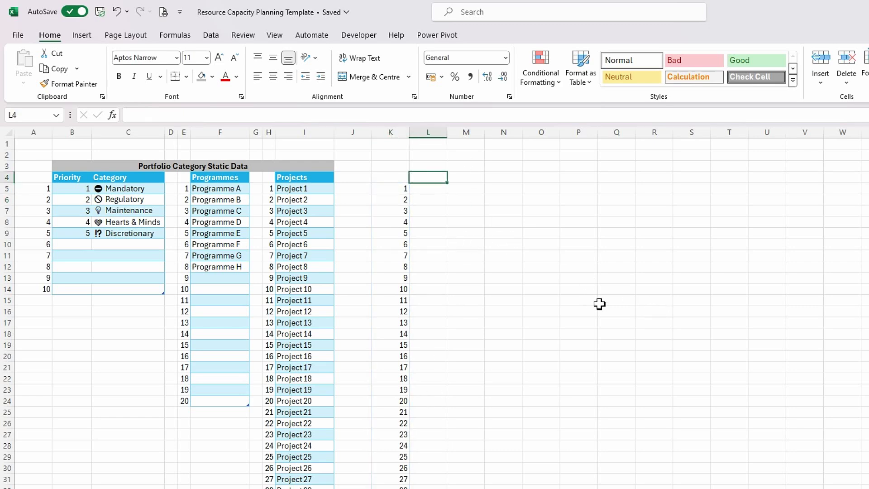
{"action": "type", "text": "Pro"}
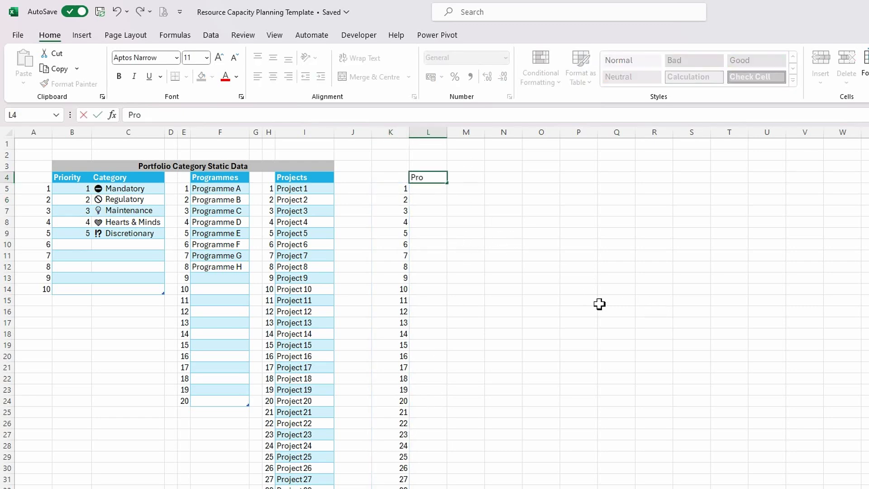
{"action": "type", "text": "gramme"}
{"action": "key", "text": "Tab"}
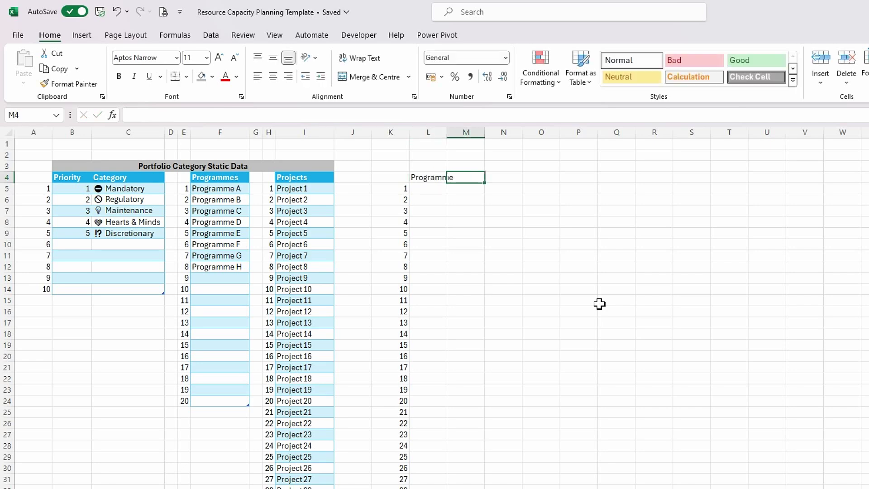
{"action": "double_click", "coordinate": [447, 132]}
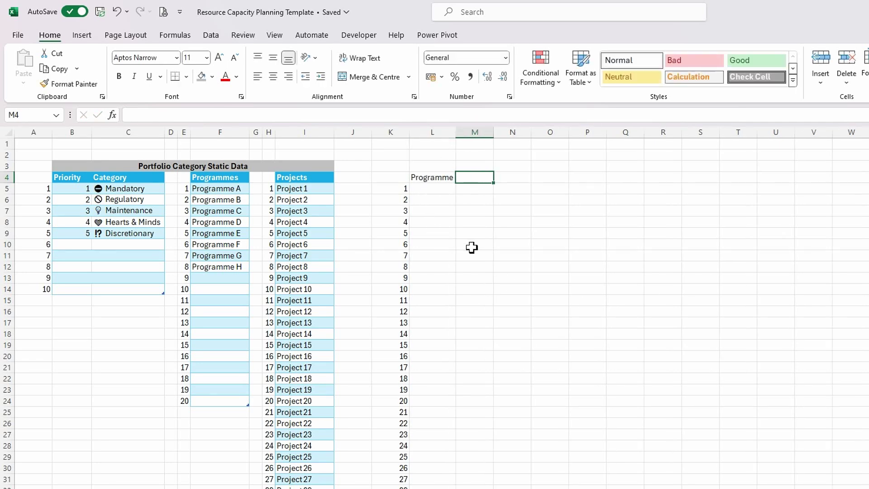
{"action": "type", "text": "Proje"}
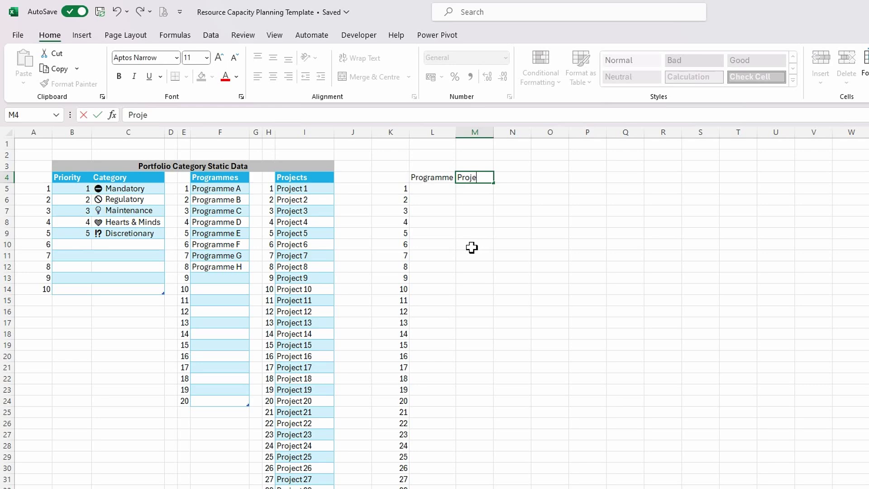
{"action": "type", "text": "ct"}
{"action": "key", "text": "Tab"}
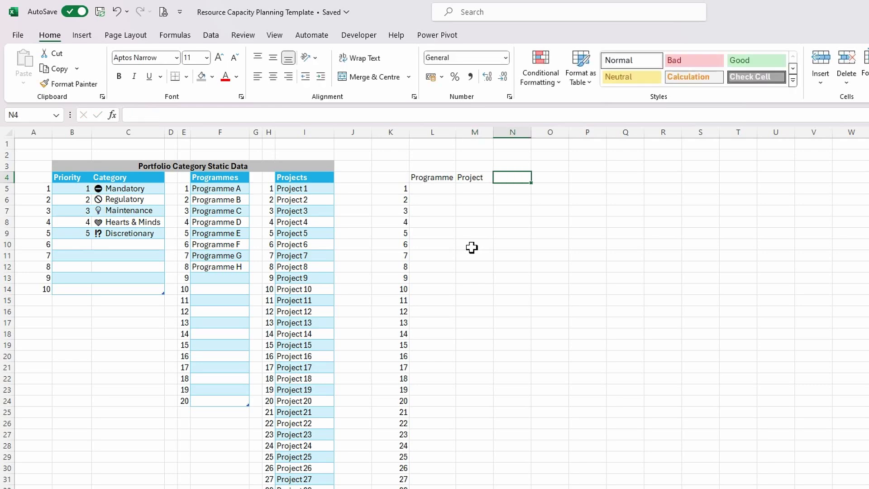
{"action": "type", "text": "Categ"}
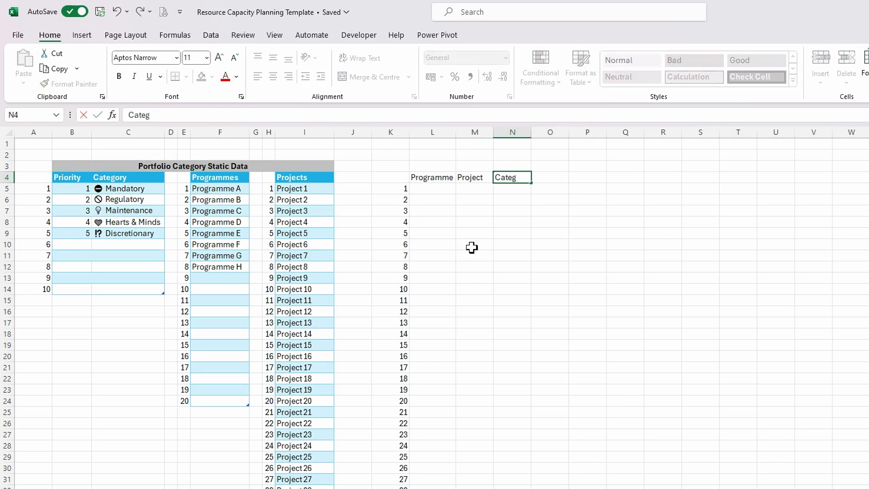
{"action": "type", "text": "ory"}
{"action": "key", "text": "Tab"}
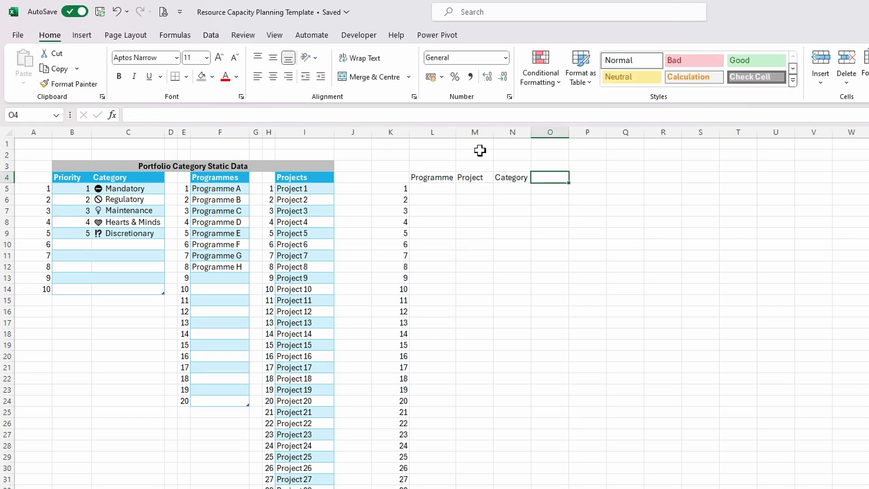
AutoFit columns L to N to their headings and select L5, the first cell under Programme.
{"action": "double_click", "coordinate": [531, 135]}
{"action": "double_click", "coordinate": [494, 135]}
{"action": "double_click", "coordinate": [455, 135]}
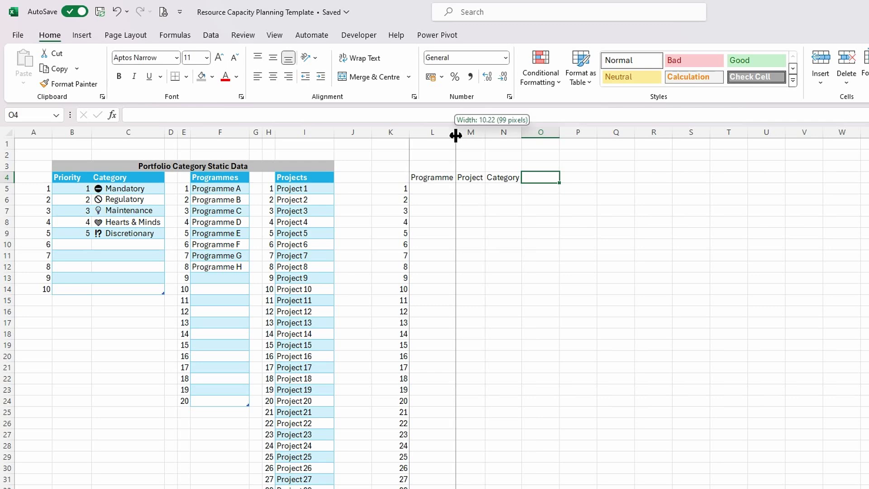
{"action": "left_click", "coordinate": [448, 179]}
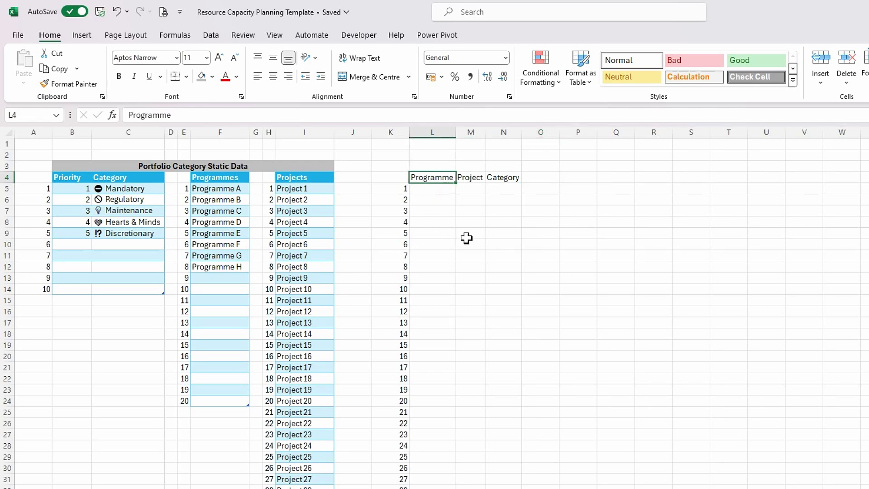
{"action": "left_click", "coordinate": [430, 189]}
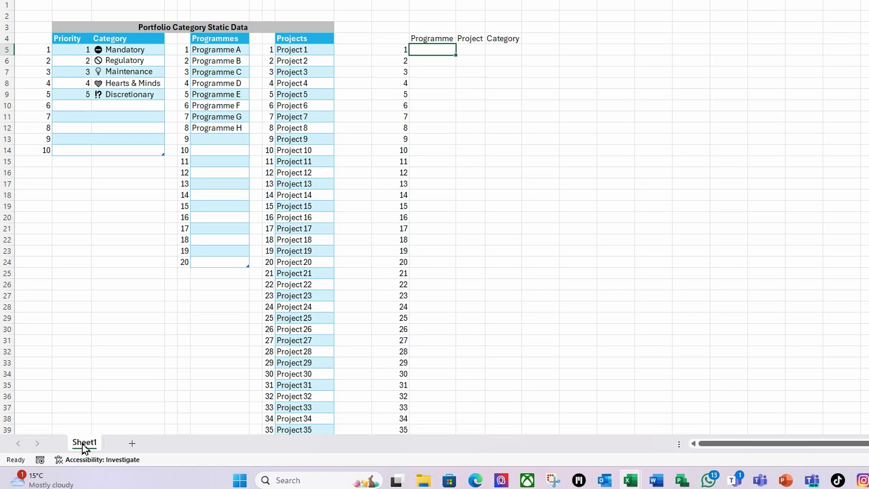
Rename Sheet1 as 1. Static Data.
{"action": "right_click", "coordinate": [86, 447]}
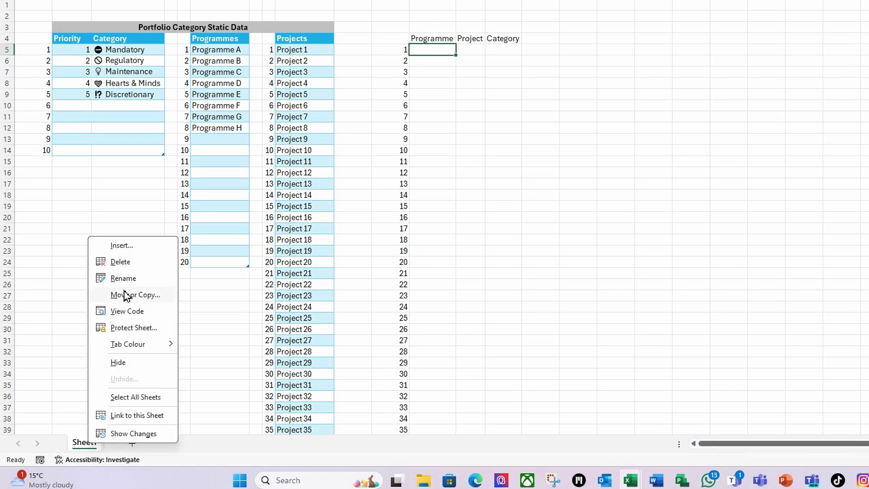
{"action": "left_click", "coordinate": [123, 278]}
{"action": "type", "text": "1. S"}
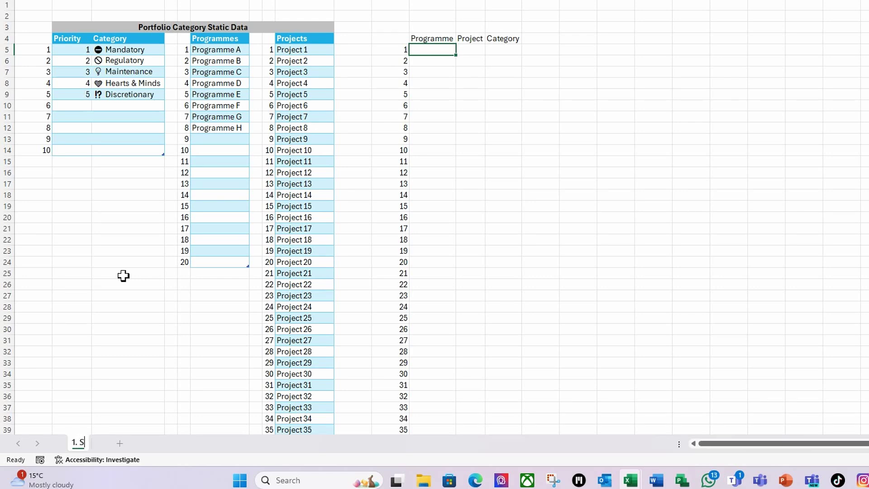
{"action": "type", "text": "tatic Data"}
{"action": "key", "text": "Return"}
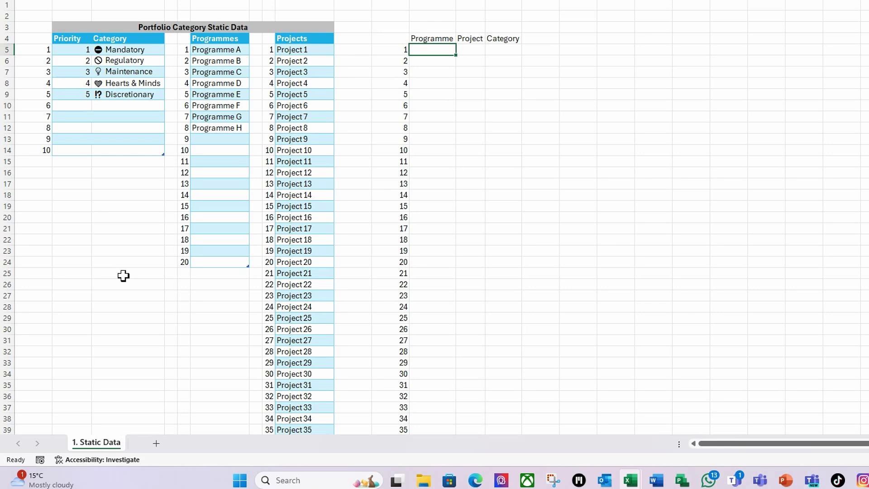
Colour the 1. Static Data sheet tab with the standard red.
{"action": "right_click", "coordinate": [97, 446]}
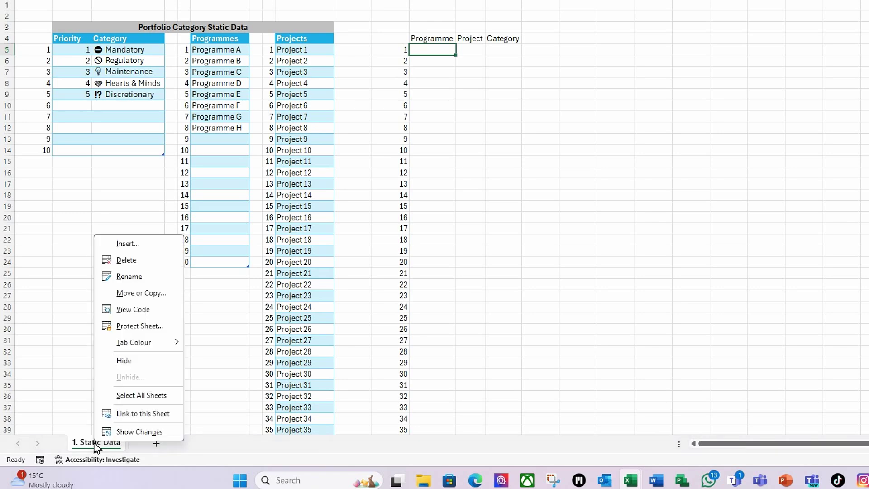
{"action": "mouse_move", "coordinate": [136, 351]}
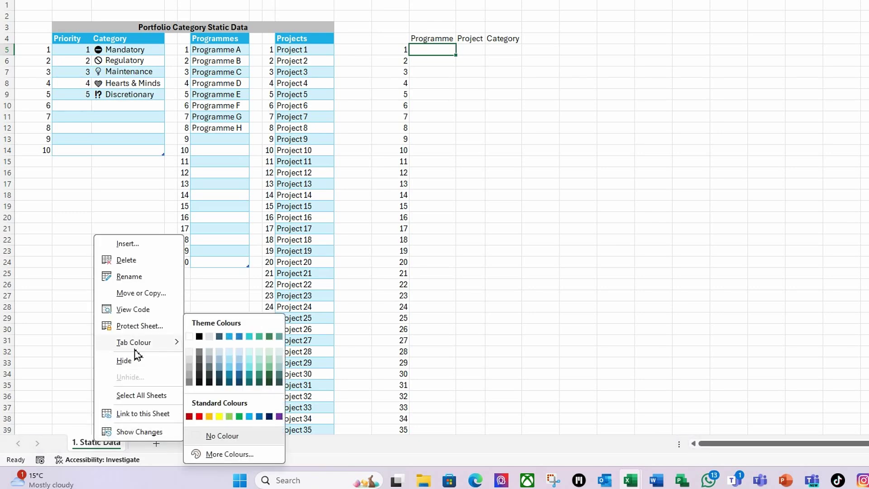
{"action": "left_click", "coordinate": [200, 418]}
{"action": "left_click", "coordinate": [113, 385]}
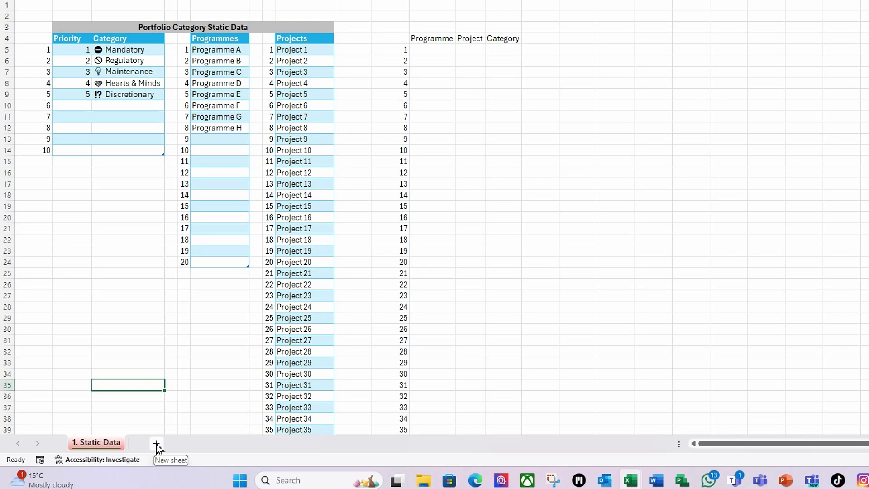
Add a new worksheet after 1. Static Data and name it Static Data Support.
{"action": "left_click", "coordinate": [156, 444]}
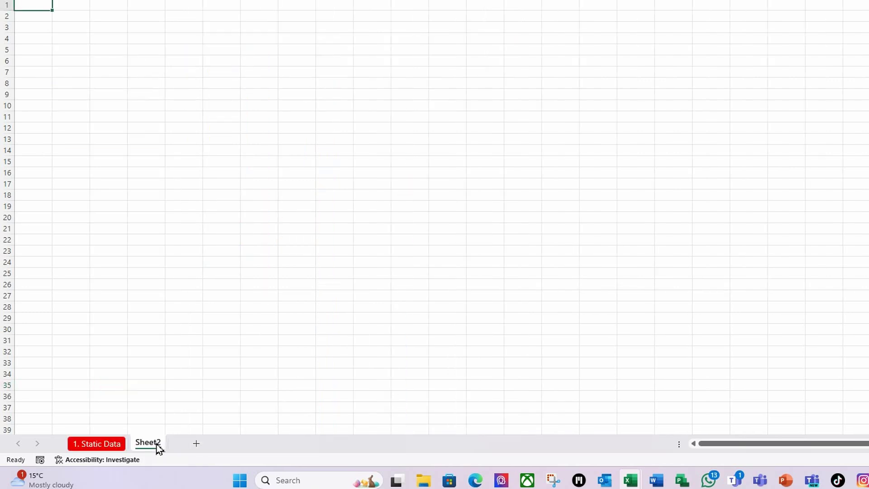
{"action": "right_click", "coordinate": [156, 447]}
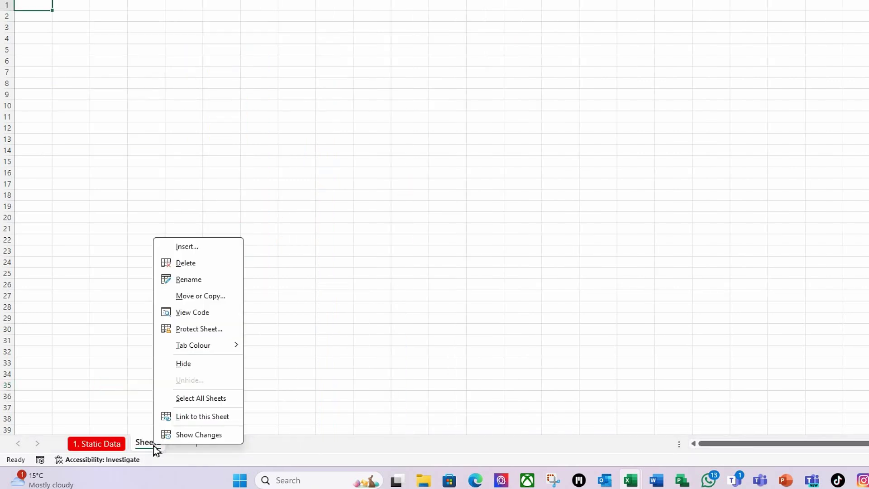
{"action": "left_click", "coordinate": [196, 280]}
{"action": "type", "text": "Static Data"}
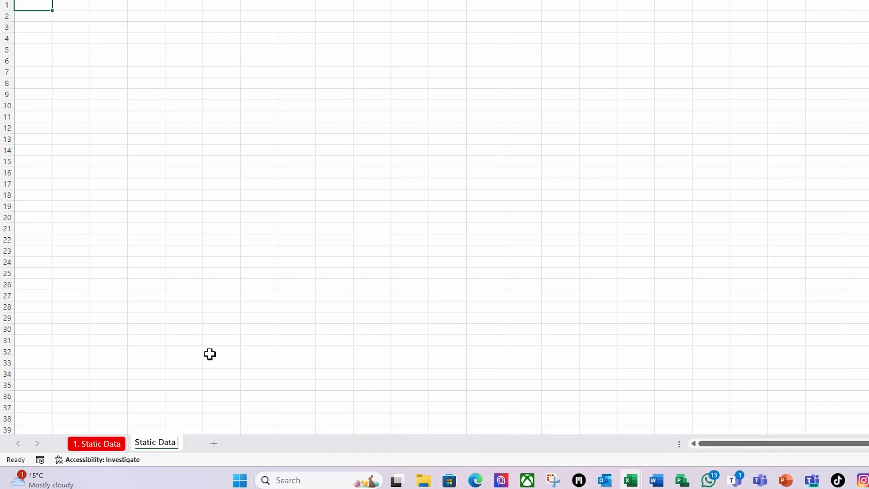
{"action": "type", "text": " Support"}
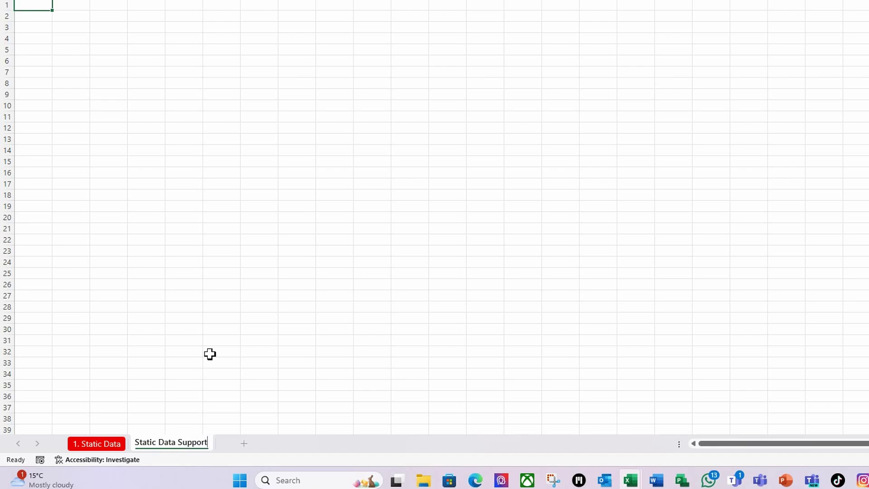
{"action": "key", "text": "Return"}
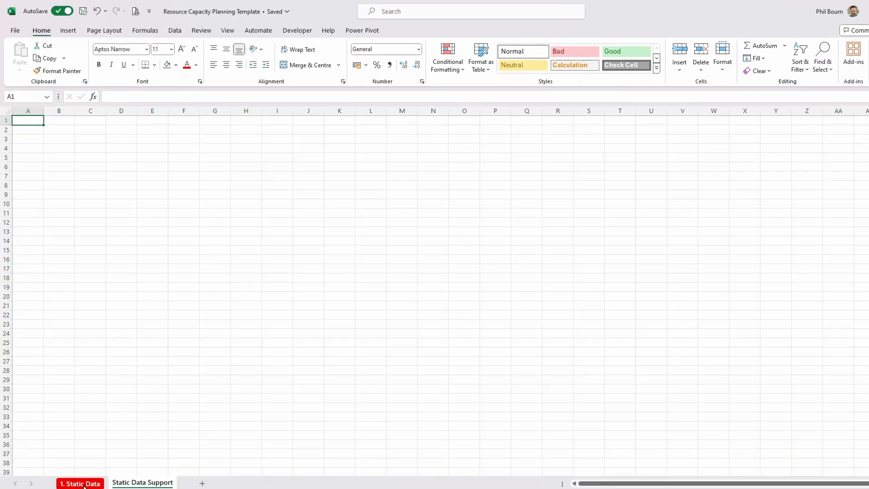
{"action": "left_click", "coordinate": [81, 483]}
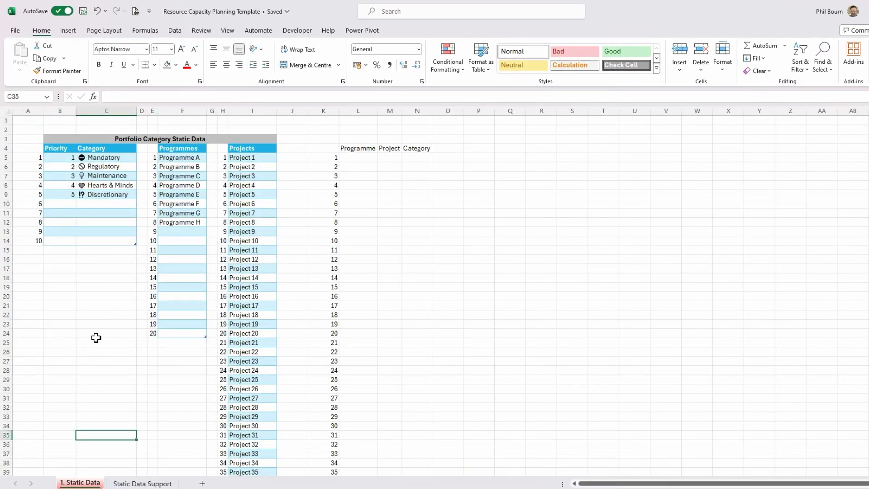
{"action": "left_click", "coordinate": [360, 158]}
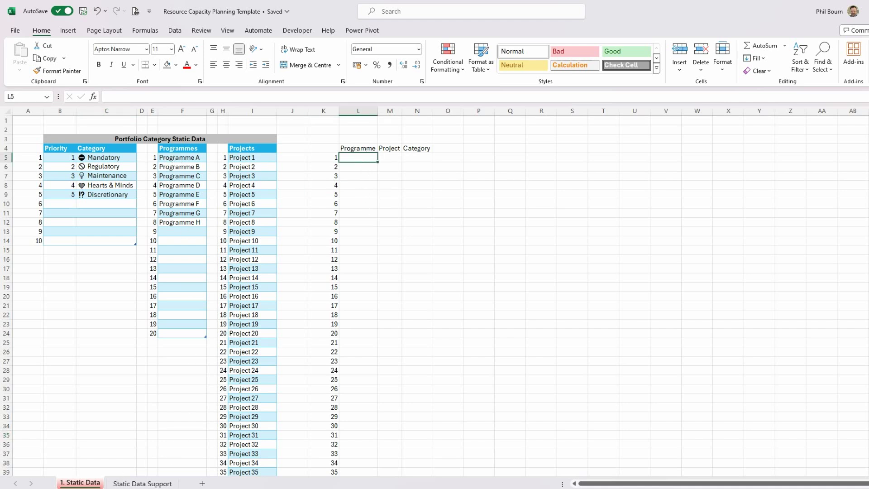
{"action": "left_click", "coordinate": [144, 483]}
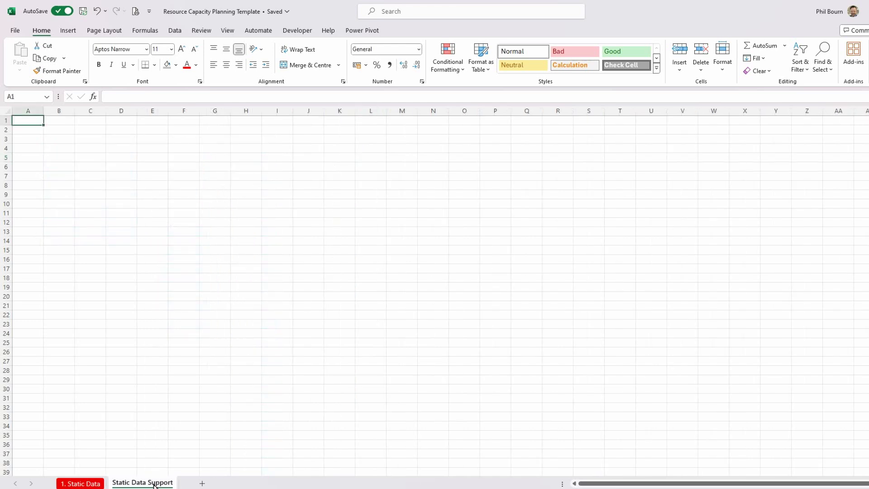
On the Static Data Support sheet, widen column A to about 12 and enter the heading Programme Dropdown in A2.
{"action": "left_click", "coordinate": [50, 148]}
{"action": "left_click", "coordinate": [26, 129]}
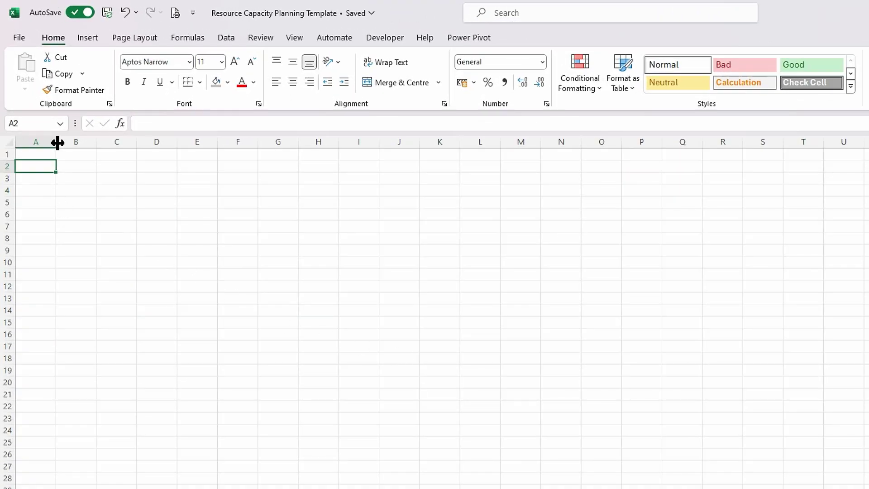
{"action": "left_click_drag", "start_coordinate": [50, 126], "coordinate": [73, 143]}
{"action": "type", "text": "P"}
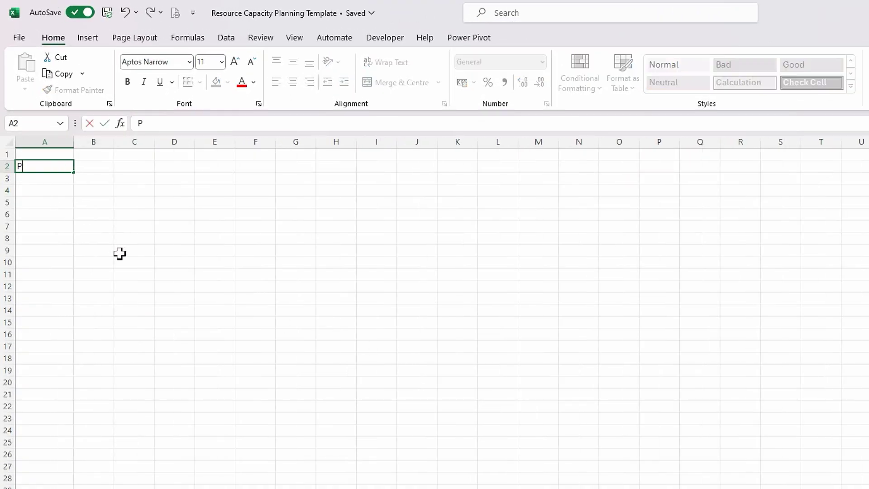
{"action": "type", "text": "rogramme "}
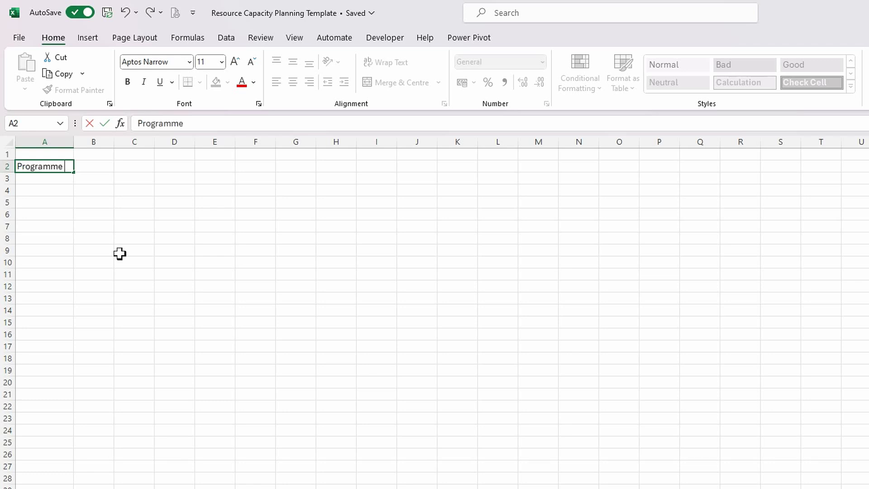
{"action": "type", "text": "Dropdown"}
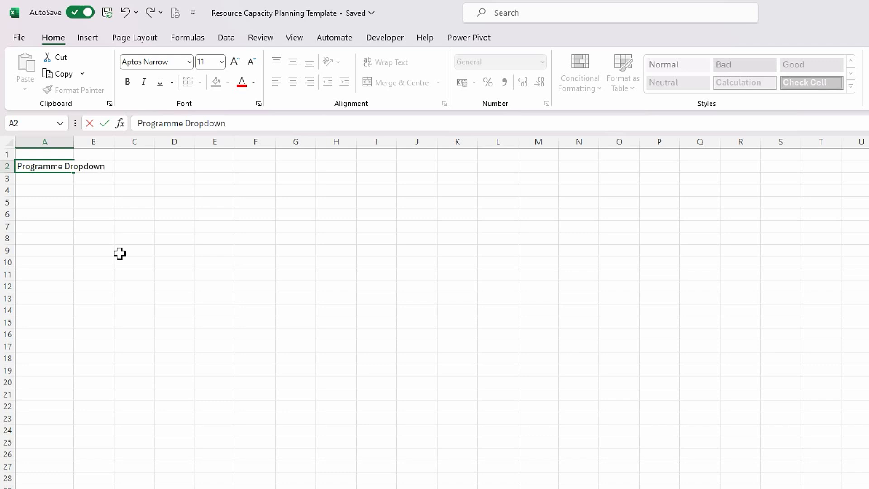
{"action": "type", "text": "s"}
{"action": "key", "text": "BackSpace"}
{"action": "key", "text": "Return"}
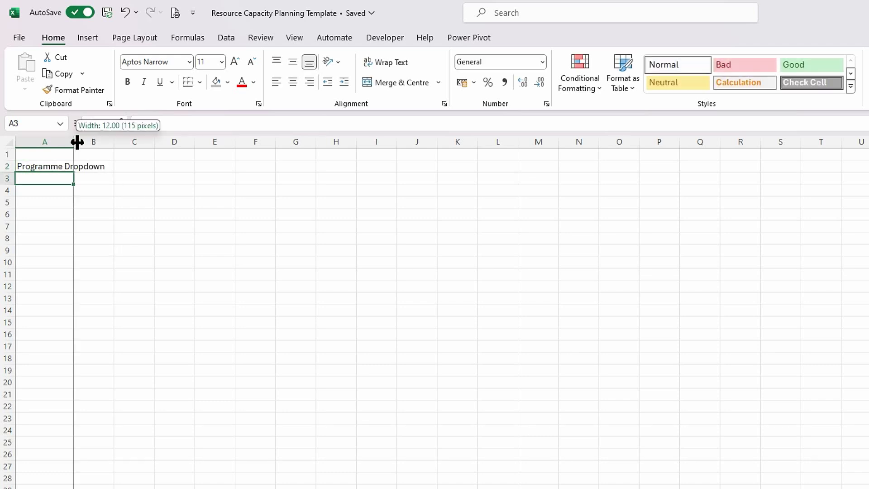
Autofit column A on the Static Data Support sheet to the width of its heading.
{"action": "double_click", "coordinate": [74, 141]}
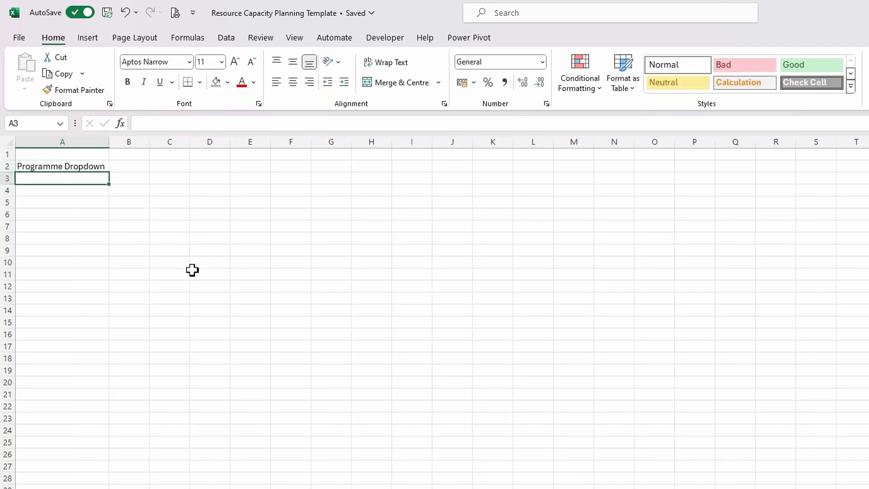
{"action": "type", "text": "=filter"}
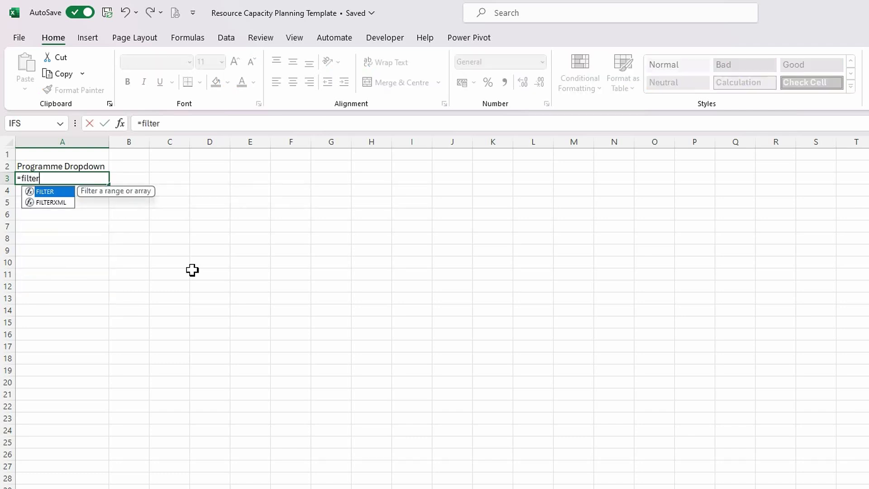
{"action": "key", "text": "Tab"}
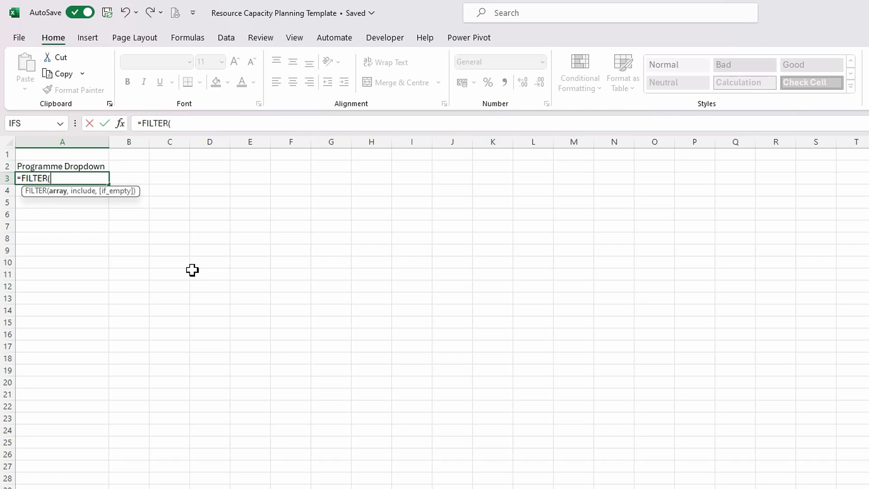
{"action": "key", "text": "BackSpace"}
{"action": "key", "text": "BackSpace"}
{"action": "key", "text": "BackSpace"}
{"action": "key", "text": "BackSpace"}
{"action": "key", "text": "BackSpace"}
{"action": "key", "text": "BackSpace"}
{"action": "key", "text": "BackSpace"}
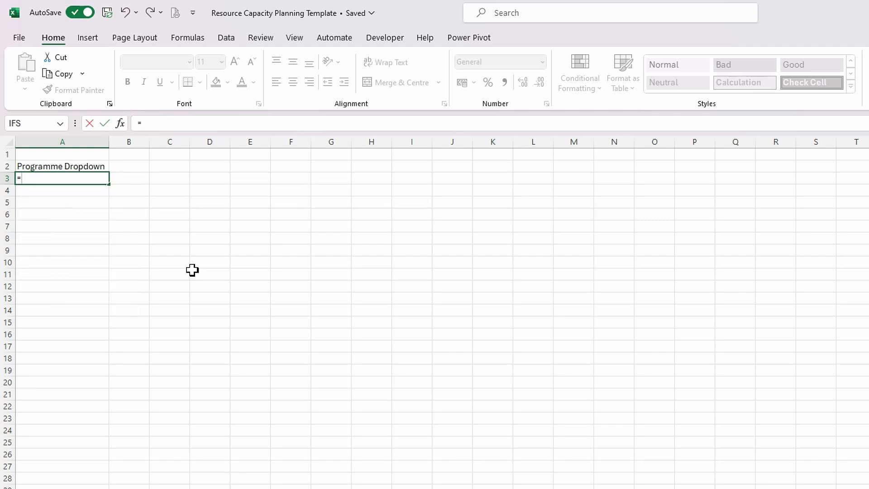
Enter the formula =SORT(tblProgramme[Programmes]) in A3 below the Programme Dropdown heading.
{"action": "type", "text": "sor"}
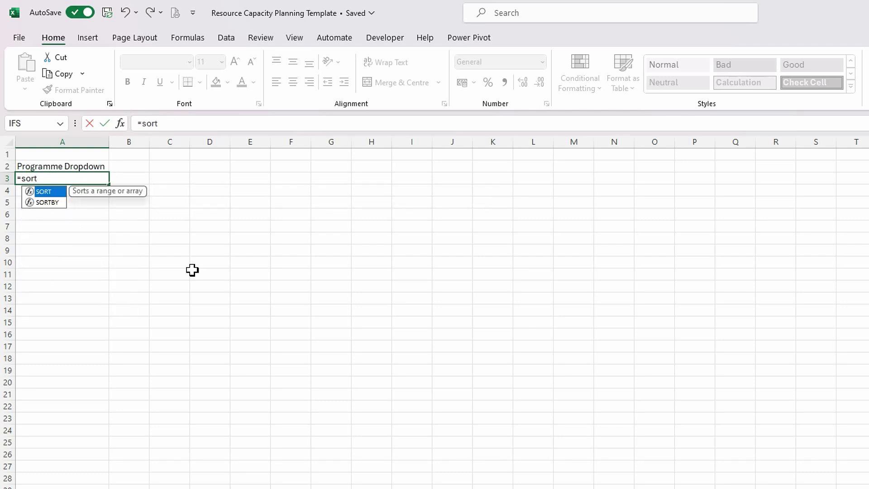
{"action": "type", "text": "t"}
{"action": "key", "text": "Tab"}
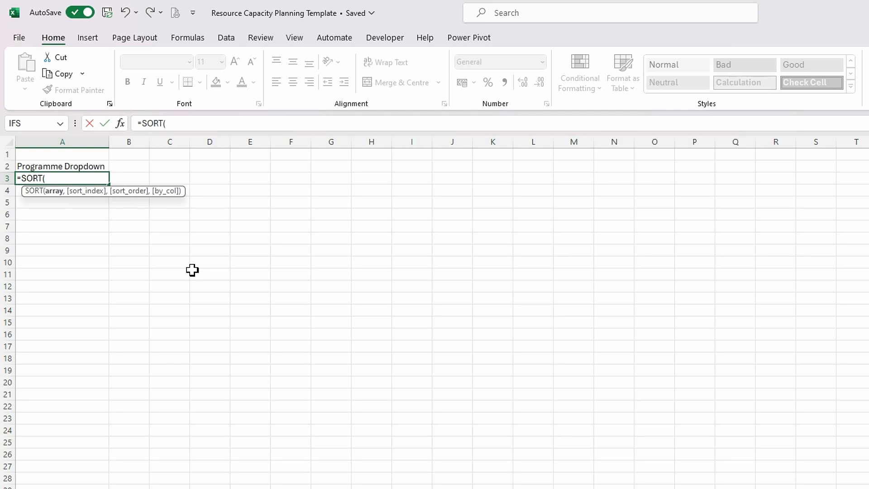
{"action": "type", "text": "tbl"}
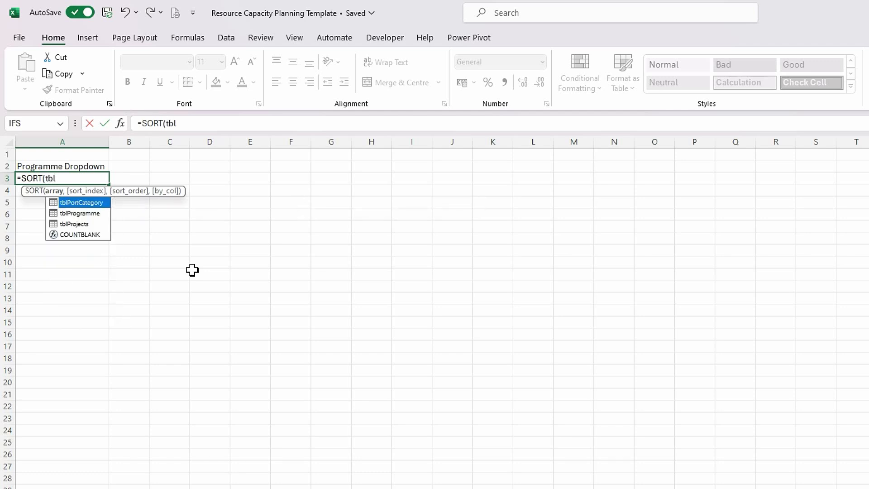
{"action": "double_click", "coordinate": [84, 213]}
{"action": "type", "text": "["}
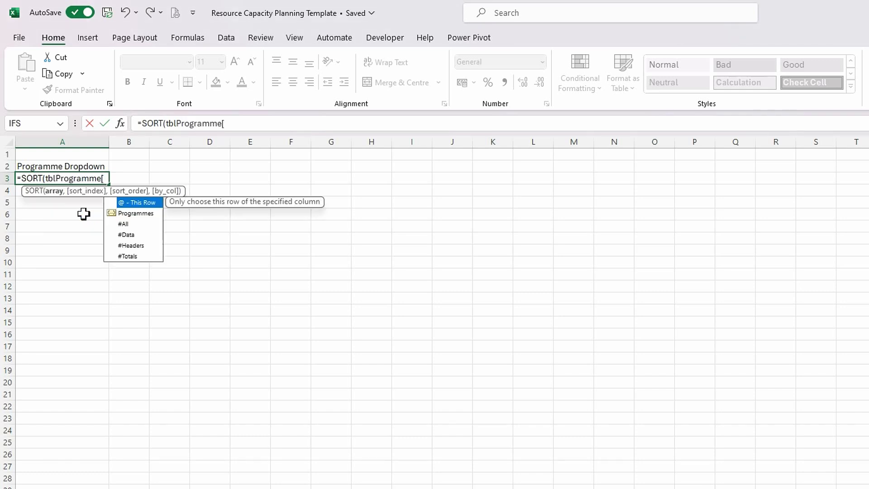
{"action": "double_click", "coordinate": [131, 214]}
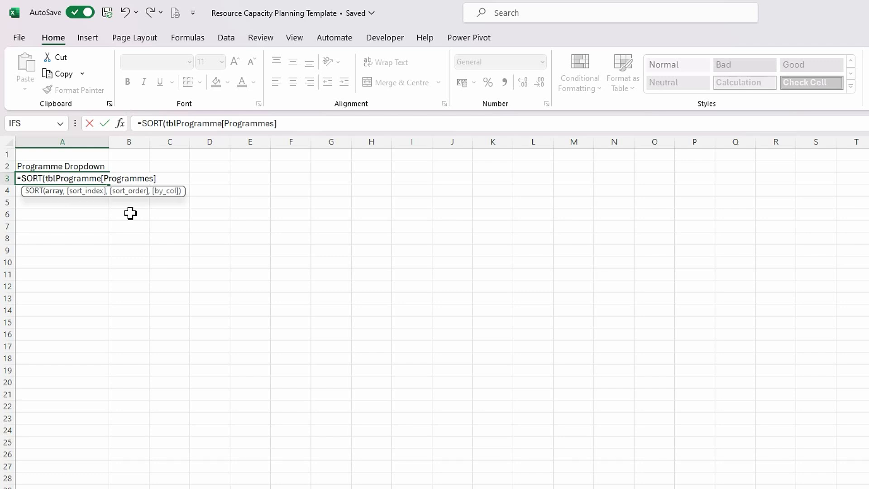
{"action": "key", "text": "Return"}
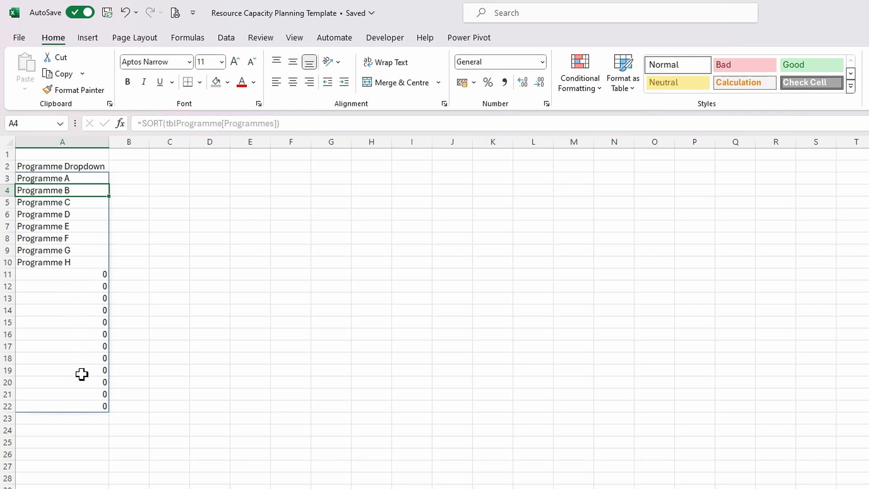
Exclude blank programmes by changing the A3 formula to =SORT(FILTER(tblProgramme[Programmes],tblProgramme[Programmes]<>"")).
{"action": "left_click", "coordinate": [42, 178]}
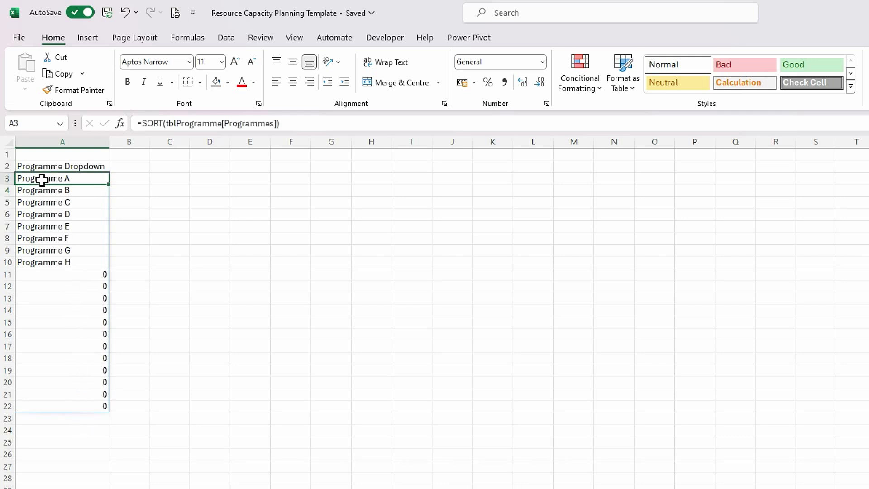
{"action": "left_click", "coordinate": [169, 126]}
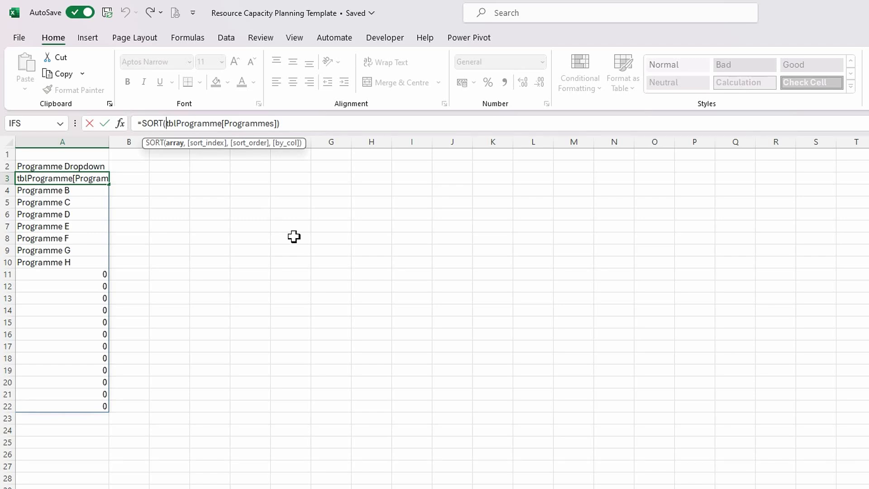
{"action": "type", "text": "FILTER("}
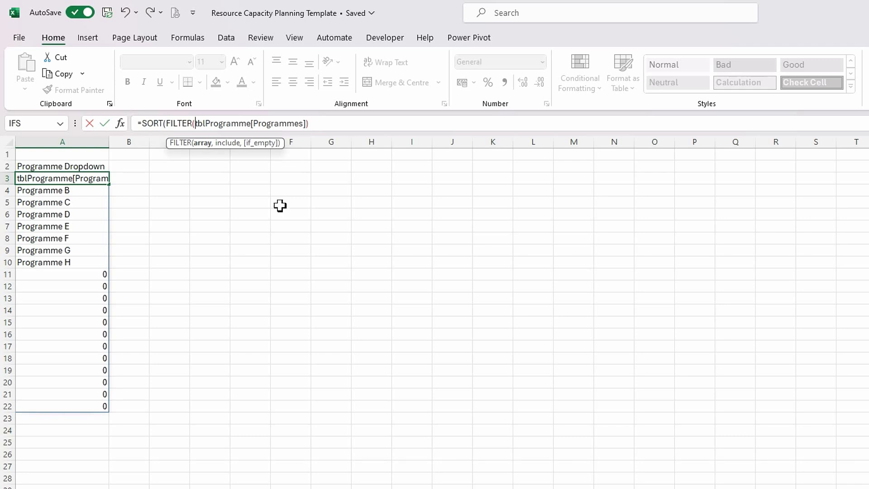
{"action": "left_click", "coordinate": [307, 123]}
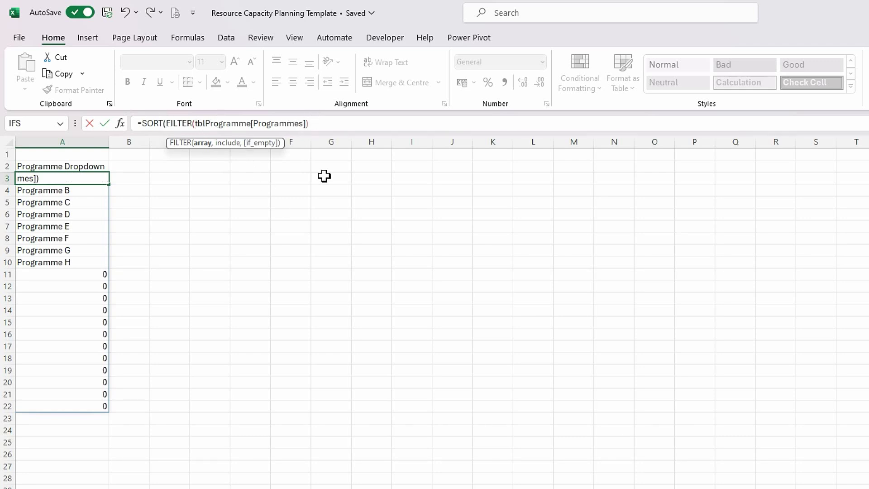
{"action": "type", "text": ","}
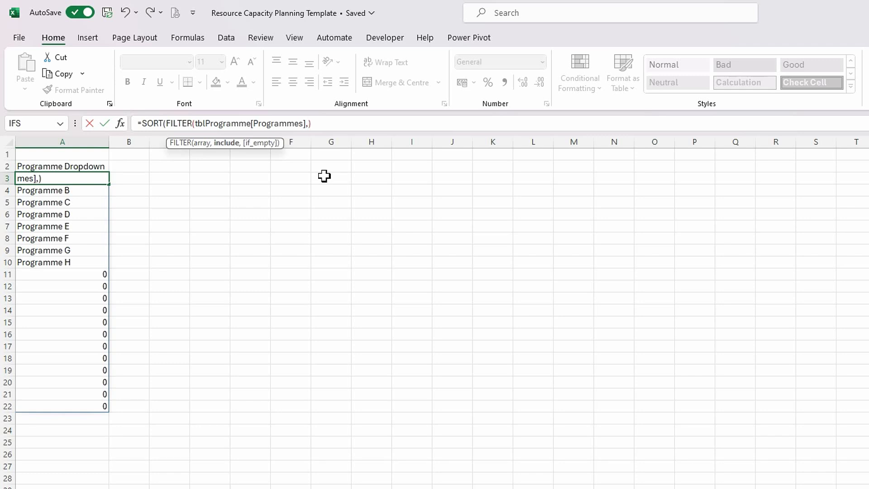
{"action": "type", "text": "tbl"}
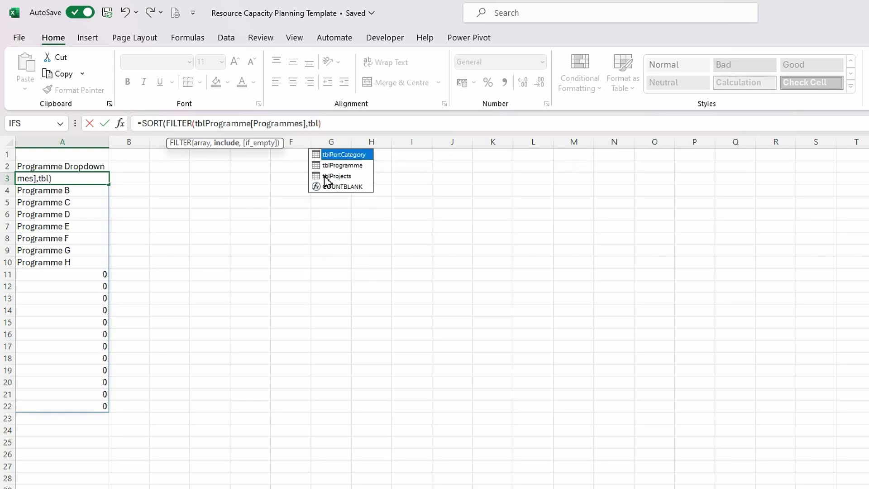
{"action": "double_click", "coordinate": [338, 165]}
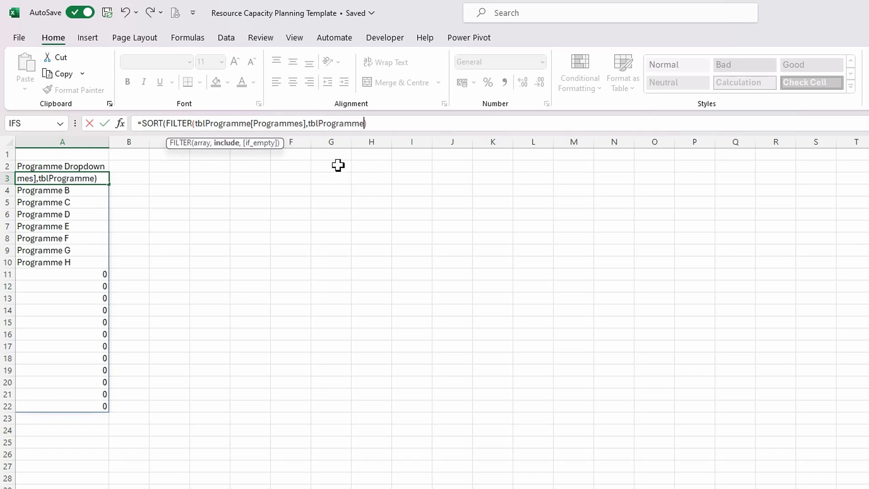
{"action": "type", "text": "["}
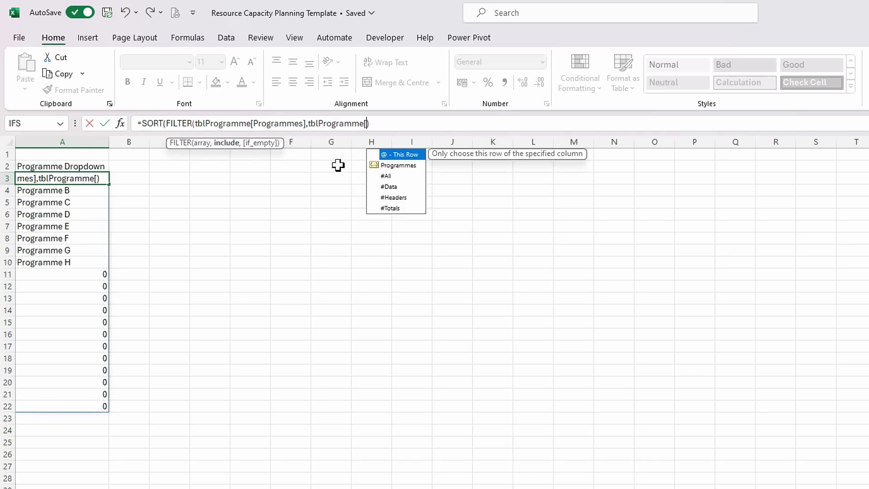
{"action": "double_click", "coordinate": [405, 165]}
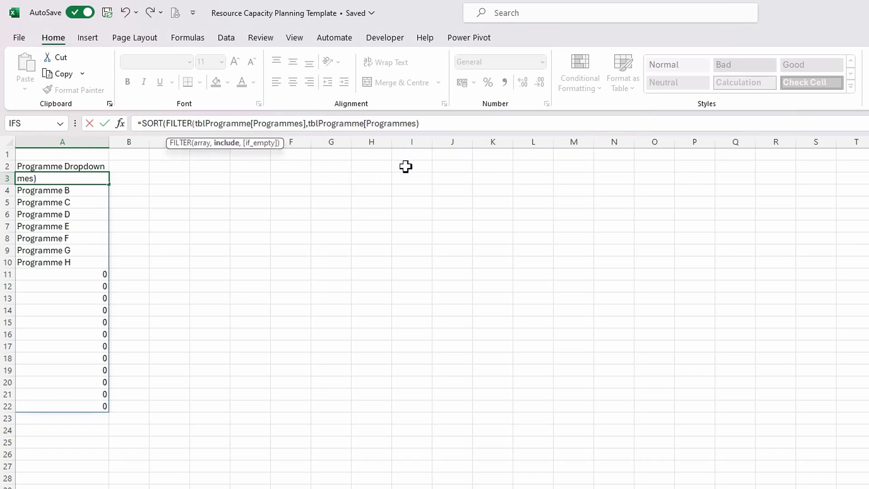
{"action": "type", "text": "]<>\"\""}
{"action": "type", "text": ")"}
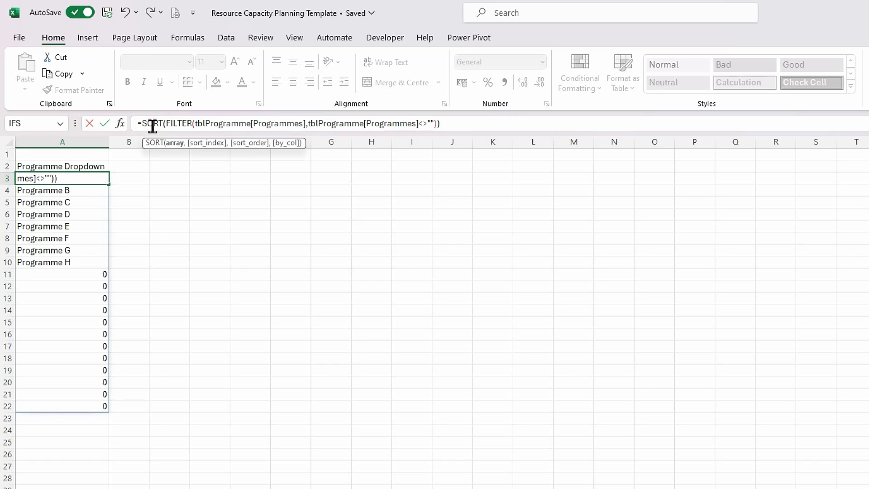
{"action": "key", "text": "Return"}
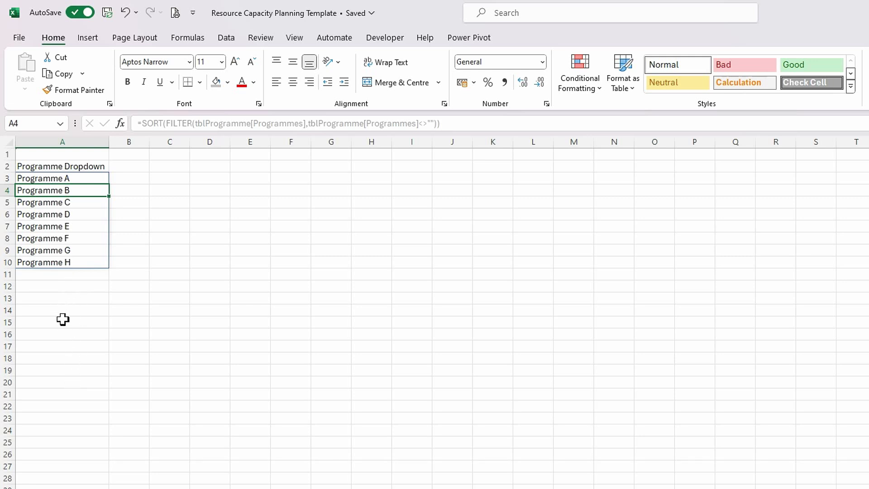
{"action": "left_click", "coordinate": [135, 166]}
{"action": "left_click", "coordinate": [90, 178]}
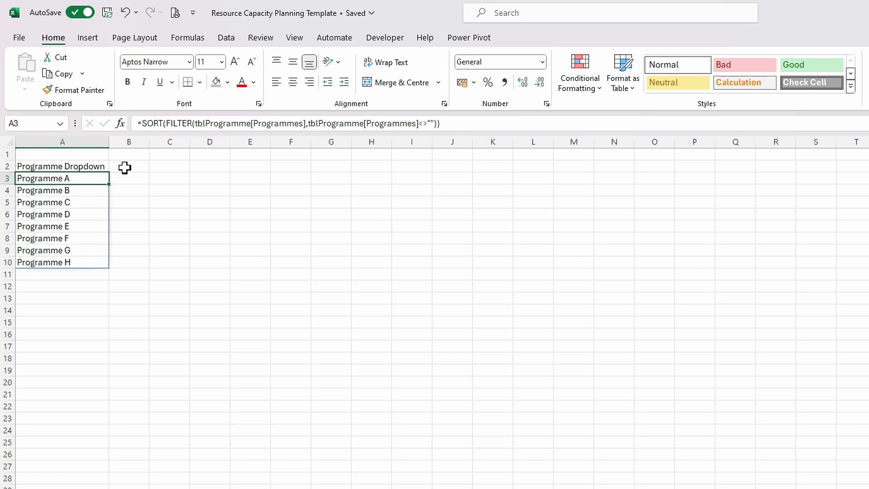
Add List data validation to cell L5 under Programme on the 1. Static Data sheet, with source ='Static Data Support'!$A$3#.
{"action": "key", "text": "ctrl+Page_Up"}
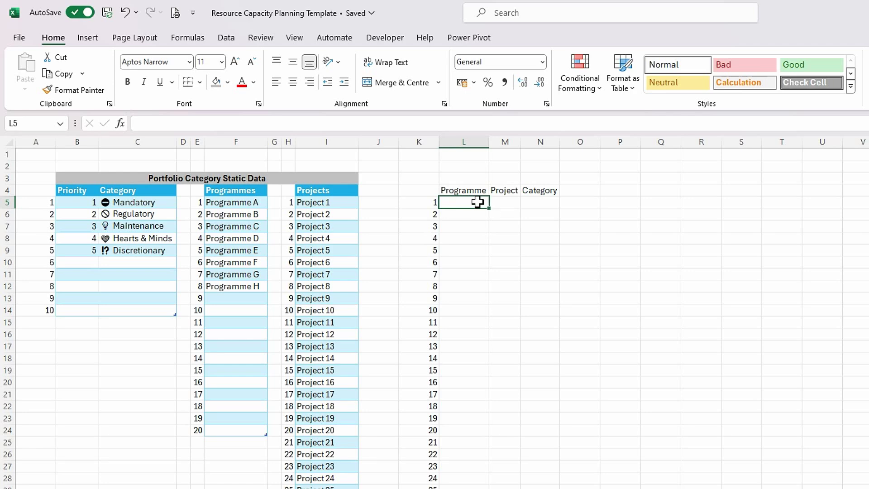
{"action": "left_click", "coordinate": [226, 39]}
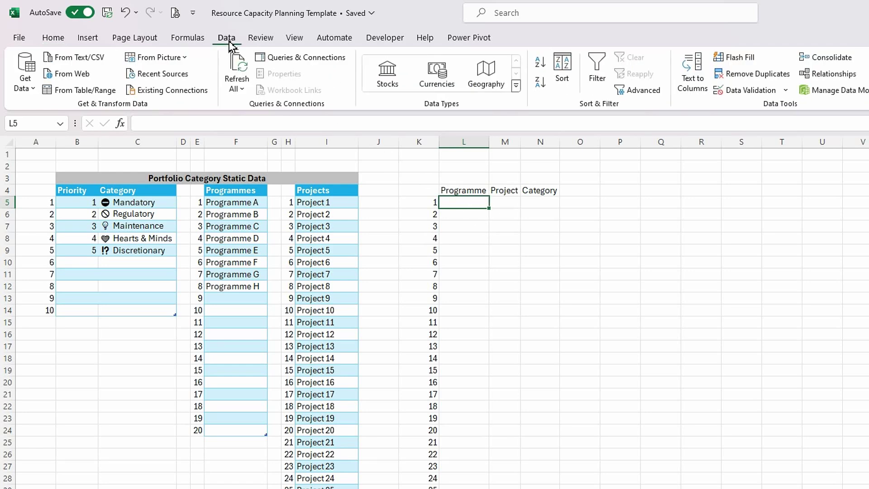
{"action": "left_click", "coordinate": [785, 90]}
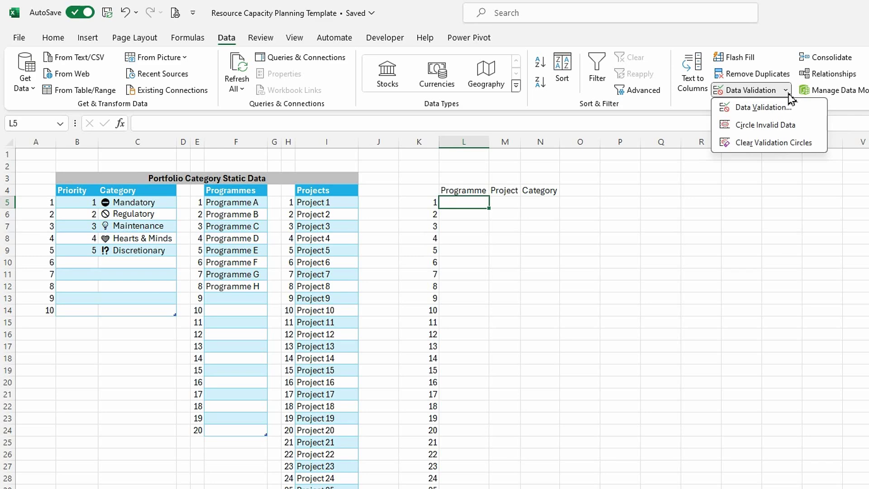
{"action": "left_click", "coordinate": [754, 108]}
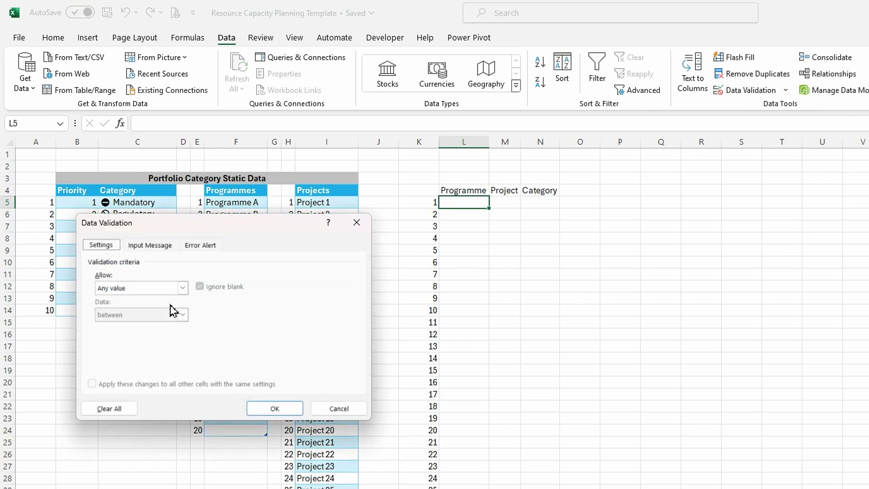
{"action": "left_click", "coordinate": [182, 288]}
{"action": "left_click", "coordinate": [109, 325]}
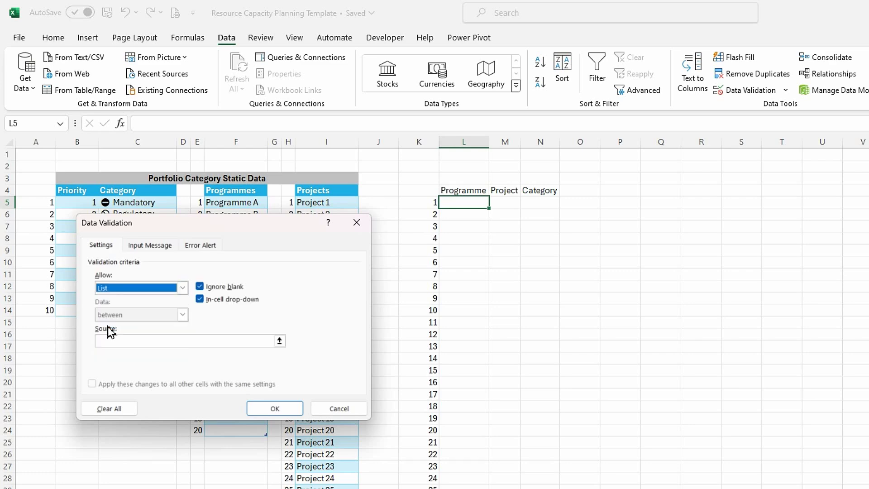
{"action": "left_click", "coordinate": [279, 342]}
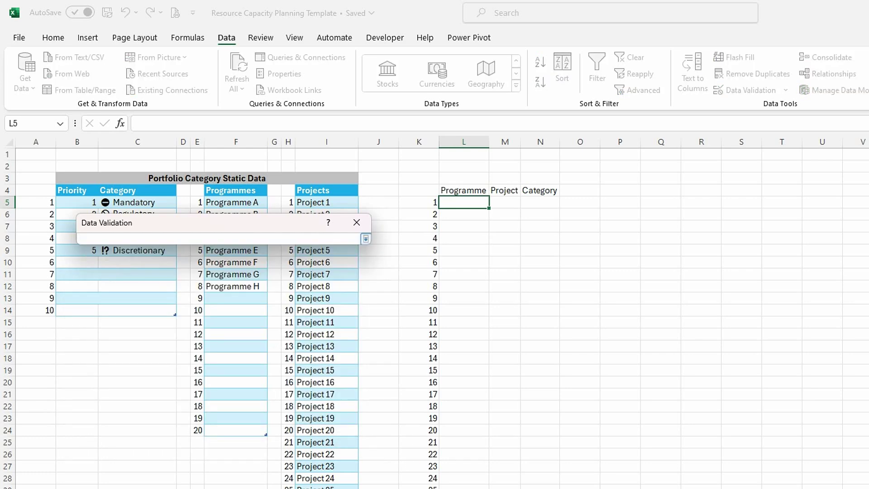
{"action": "key", "text": "ctrl+Page_Down"}
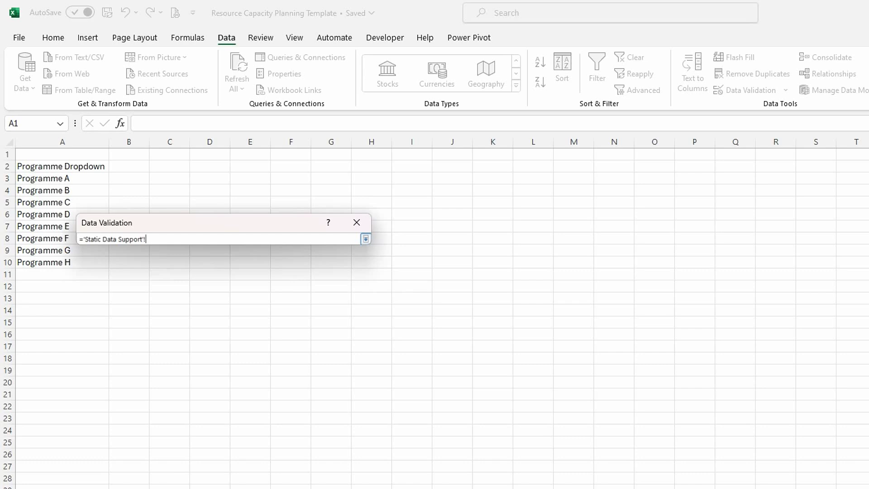
{"action": "left_click", "coordinate": [63, 178]}
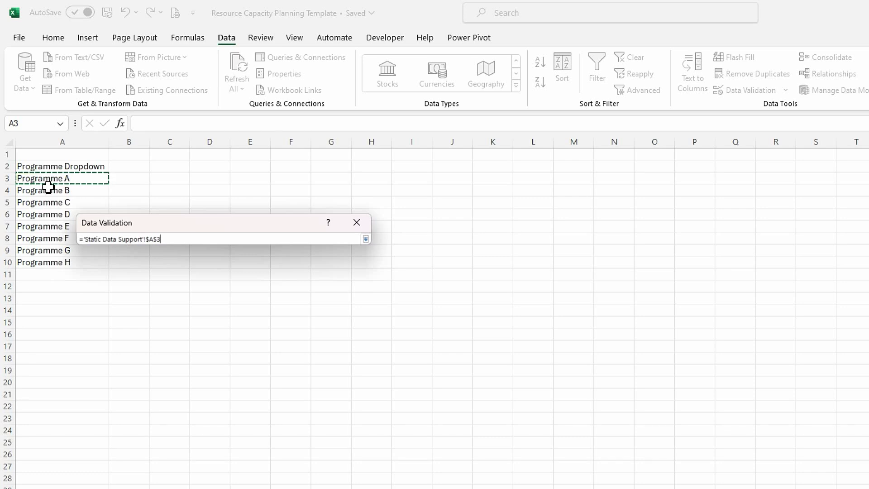
{"action": "type", "text": "#"}
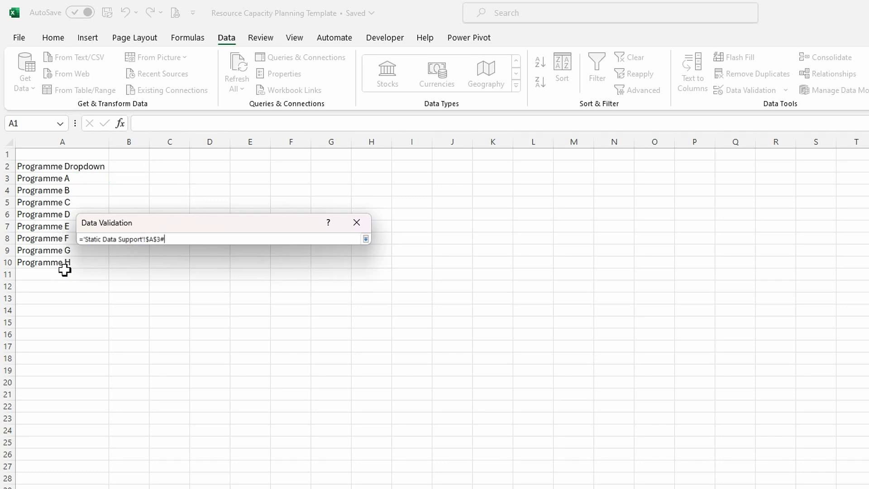
{"action": "left_click", "coordinate": [366, 239]}
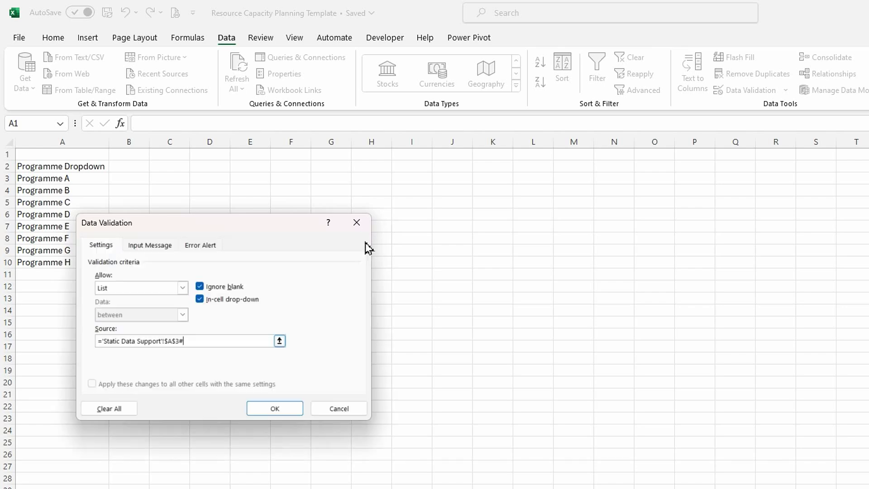
{"action": "left_click", "coordinate": [284, 410]}
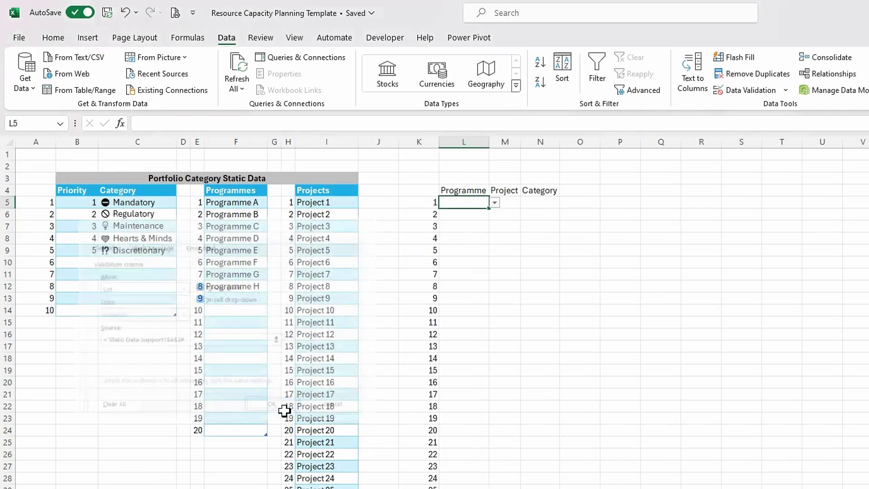
Check the programme options offered by the dropdown in cell L5.
{"action": "left_click", "coordinate": [495, 202]}
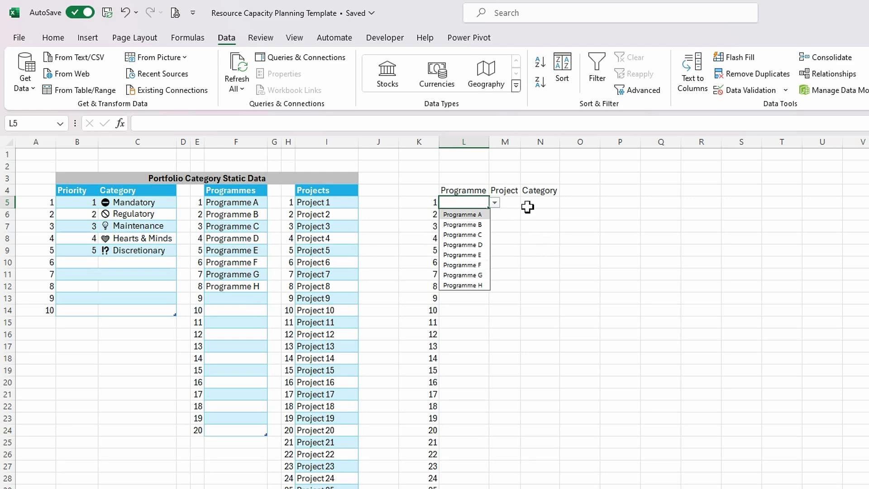
{"action": "left_click", "coordinate": [511, 205]}
{"action": "left_click", "coordinate": [471, 206]}
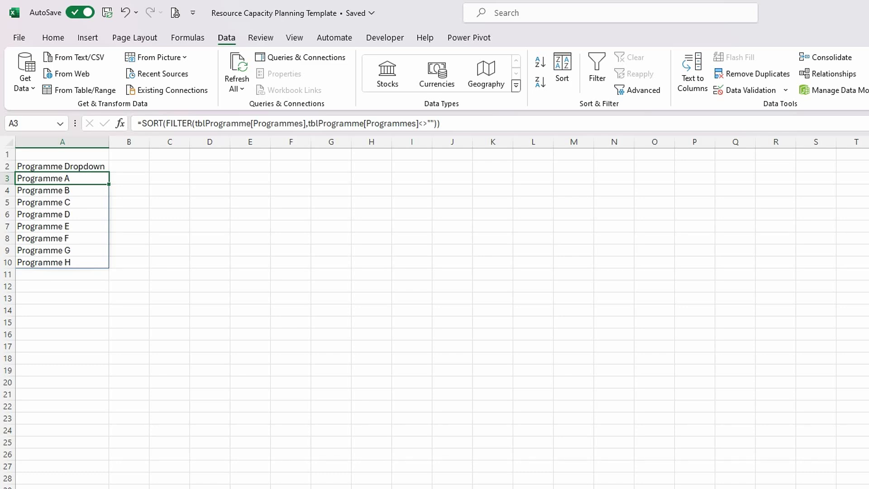
Widen column M under the Project heading on the 1. Static Data sheet.
{"action": "key", "text": "ctrl+Page_Up"}
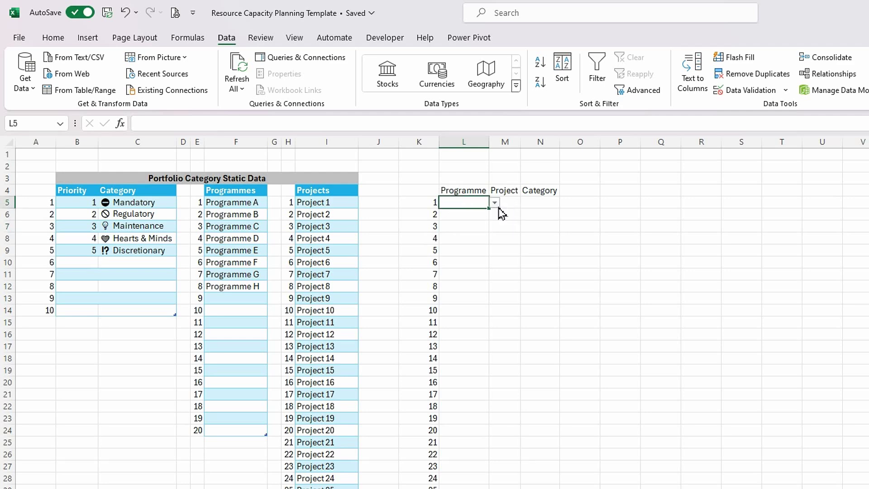
{"action": "left_click", "coordinate": [514, 206]}
{"action": "left_click_drag", "start_coordinate": [521, 142], "coordinate": [569, 142]}
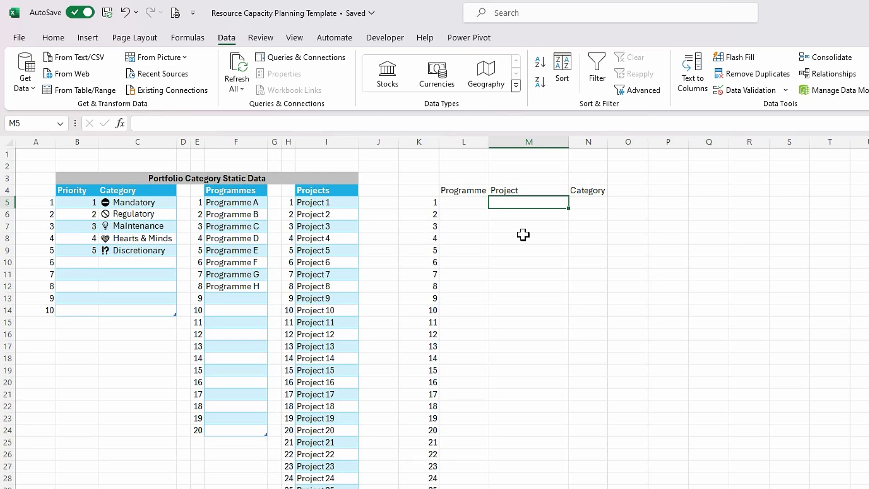
Choose Programme A from the dropdown in cell L5 and fit column L to its contents.
{"action": "left_click", "coordinate": [471, 202]}
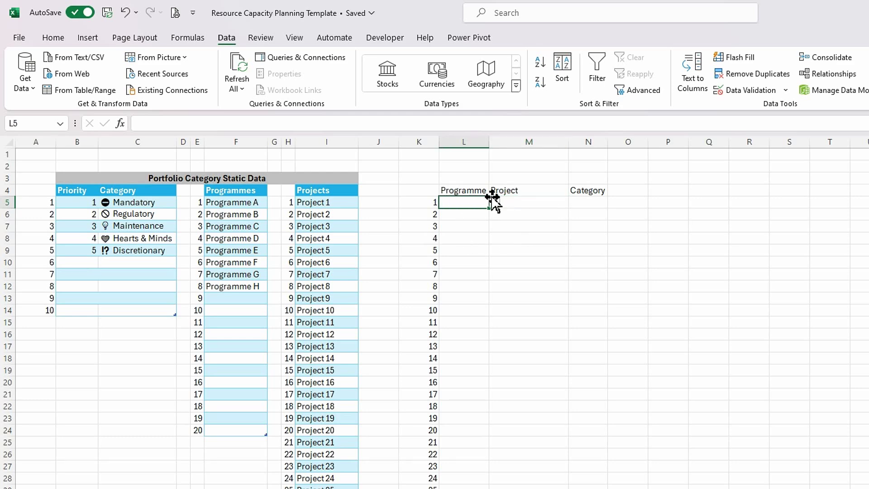
{"action": "left_click", "coordinate": [496, 205]}
{"action": "left_click", "coordinate": [477, 212]}
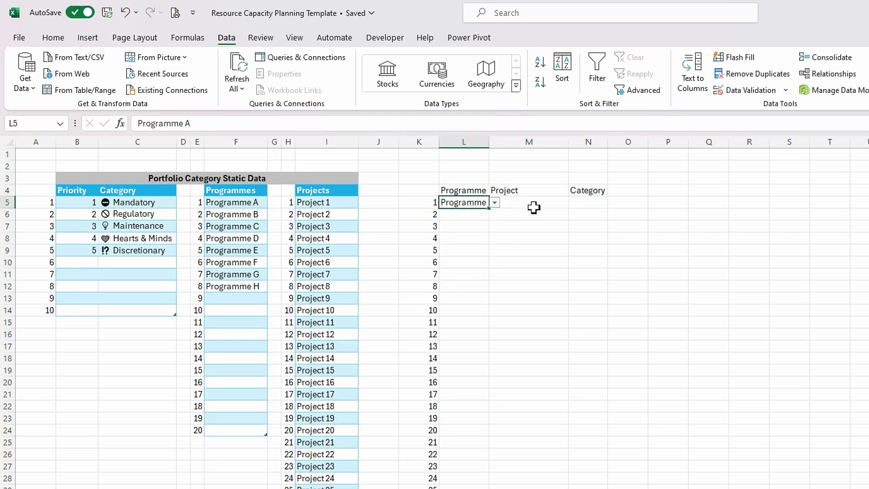
{"action": "left_click", "coordinate": [540, 203]}
{"action": "double_click", "coordinate": [489, 144]}
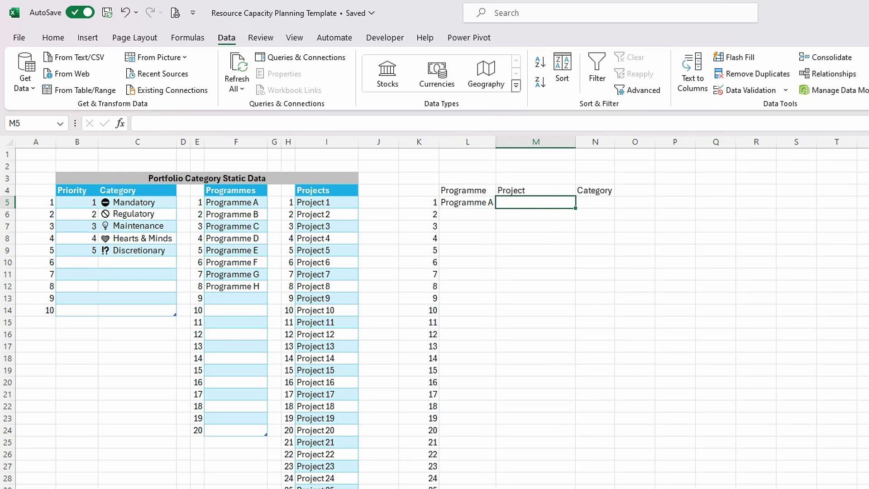
Enter the heading Projects in cell D2 of the Static Data Support sheet.
{"action": "key", "text": "ctrl+Page_Down"}
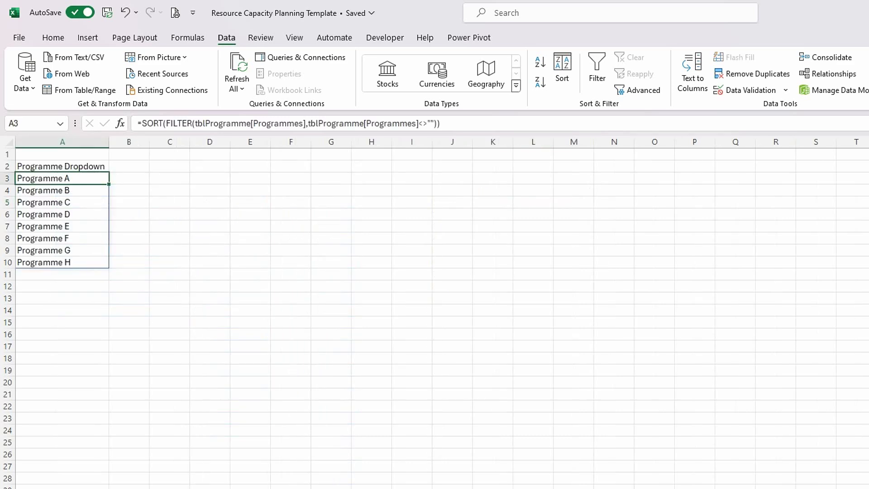
{"action": "left_click", "coordinate": [211, 171]}
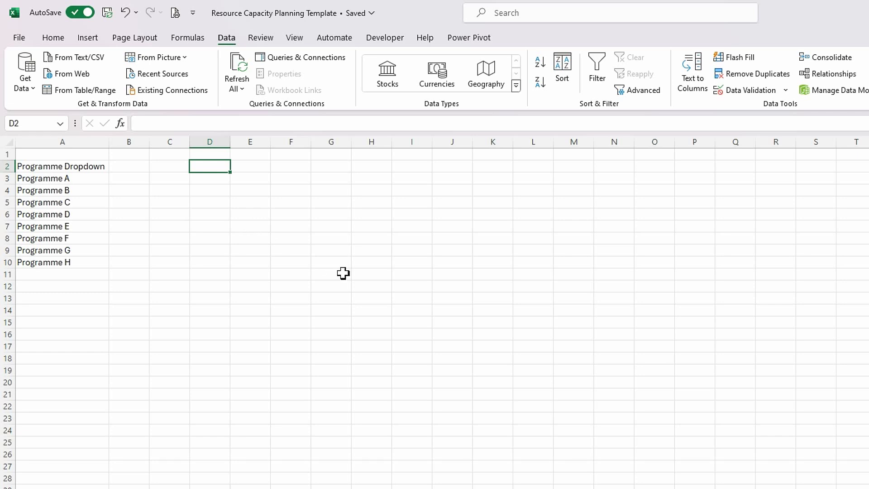
{"action": "type", "text": "Projects"}
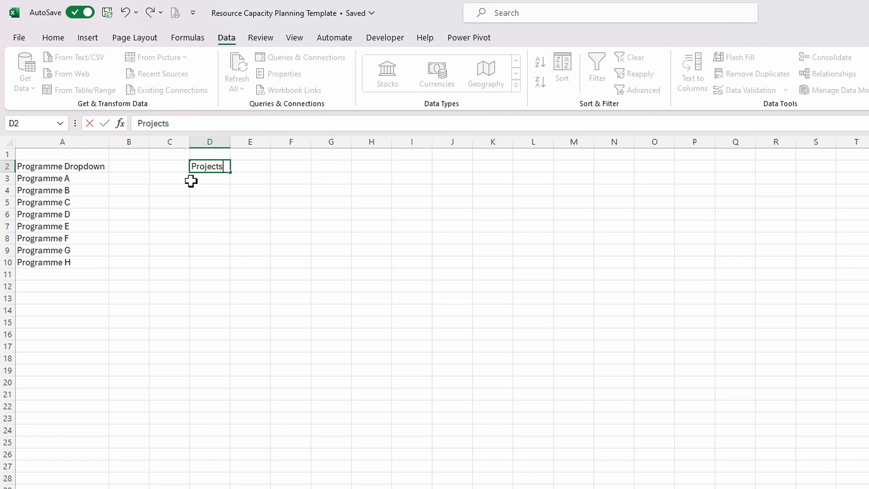
{"action": "left_click", "coordinate": [170, 170]}
Number the project rows from cell C3 down with the formula =SEQUENCE(50).
{"action": "left_click", "coordinate": [172, 180]}
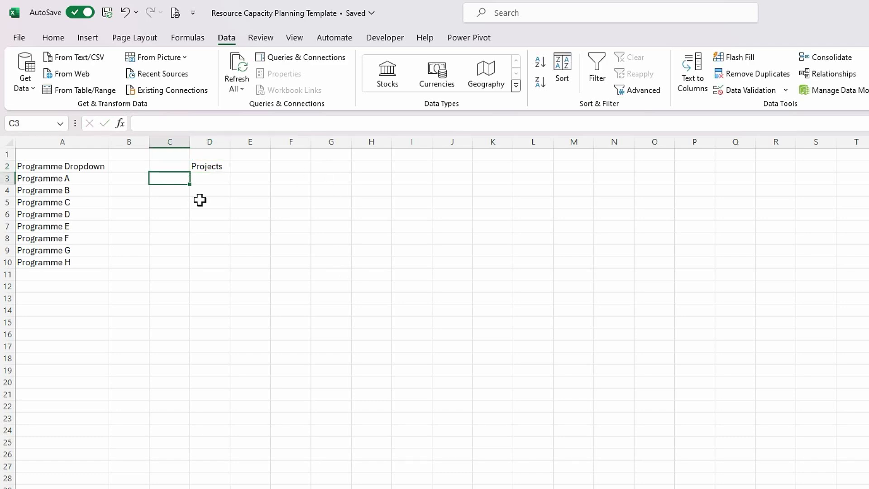
{"action": "type", "text": "="}
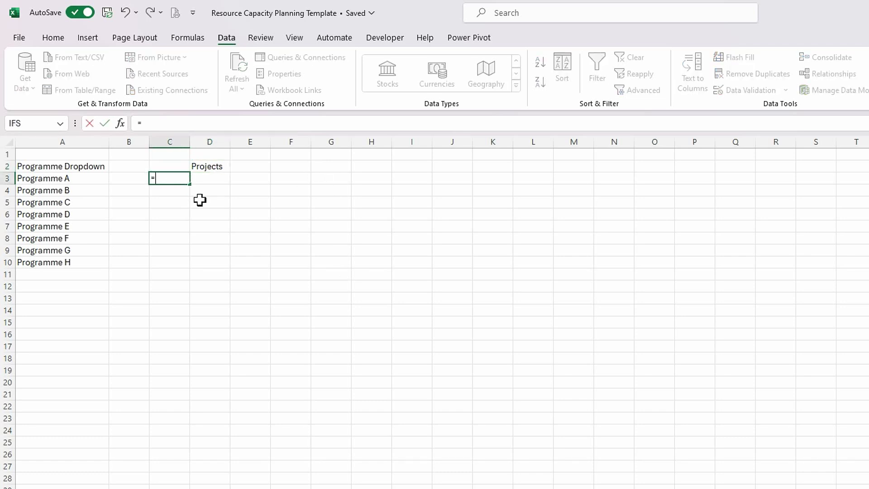
{"action": "type", "text": "se"}
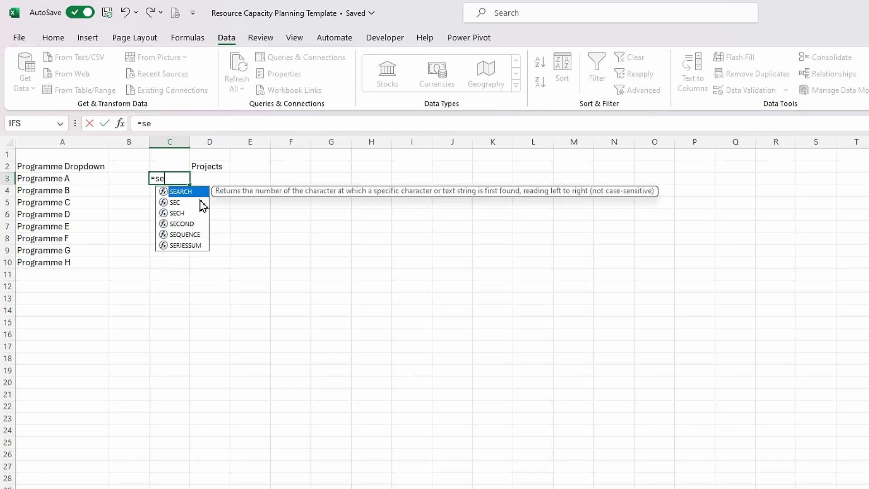
{"action": "double_click", "coordinate": [188, 234]}
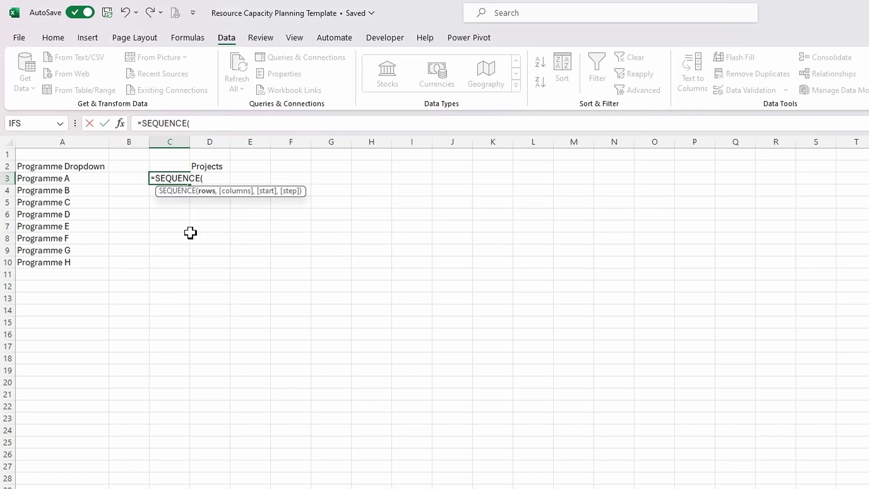
{"action": "type", "text": "50)"}
{"action": "key", "text": "Return"}
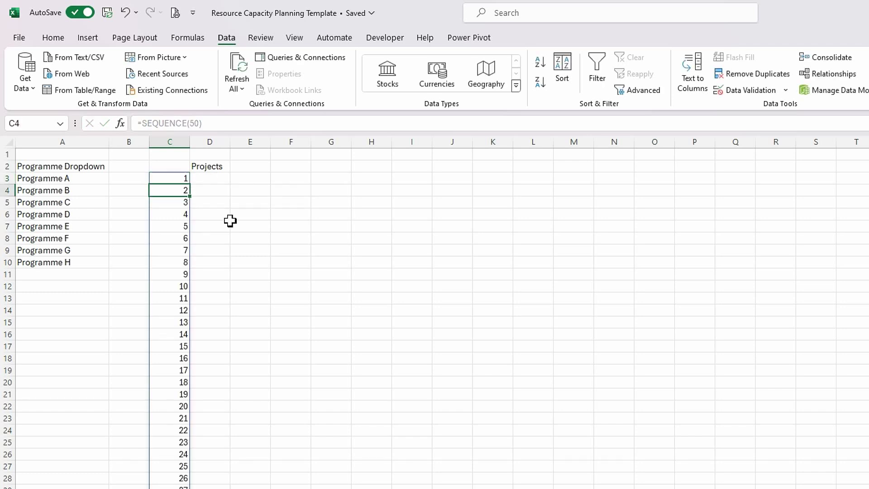
List the non-blank projects under the Projects heading by entering =FILTER(tblProjects[Projects],tblProjects[Projects]<>"") in D3.
{"action": "left_click", "coordinate": [214, 180]}
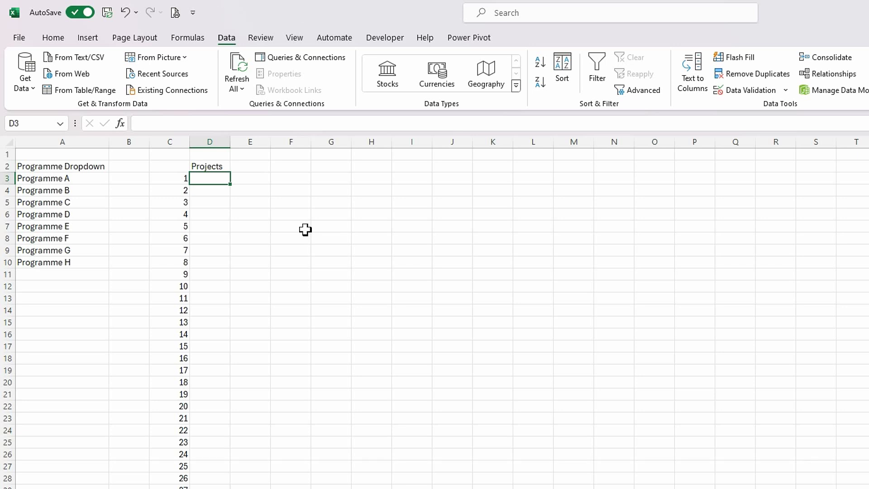
{"action": "type", "text": "="}
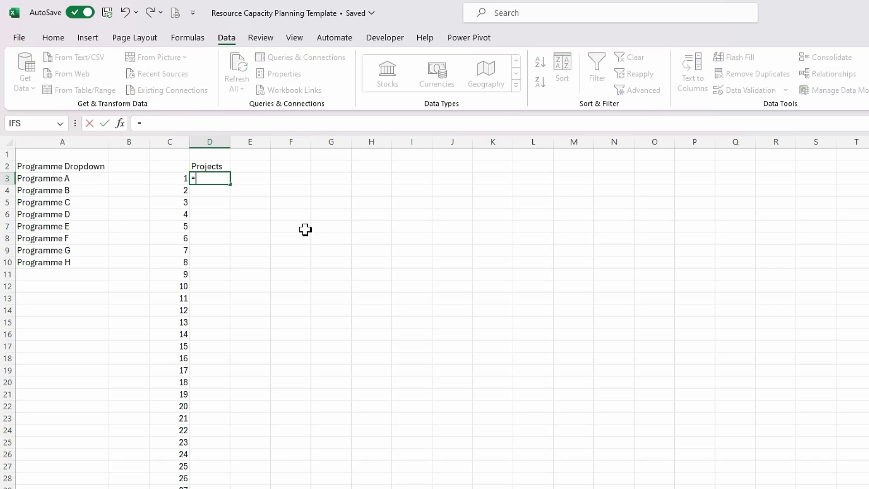
{"action": "type", "text": "filter"}
{"action": "key", "text": "Tab"}
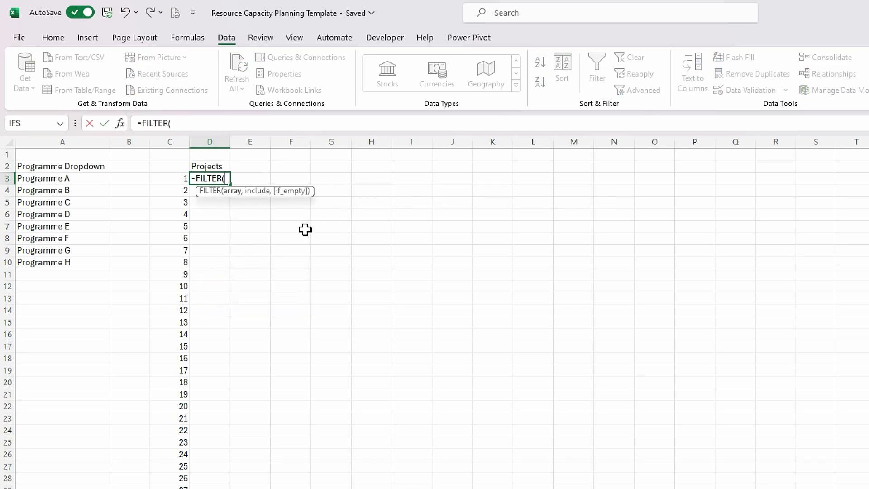
{"action": "type", "text": "tb"}
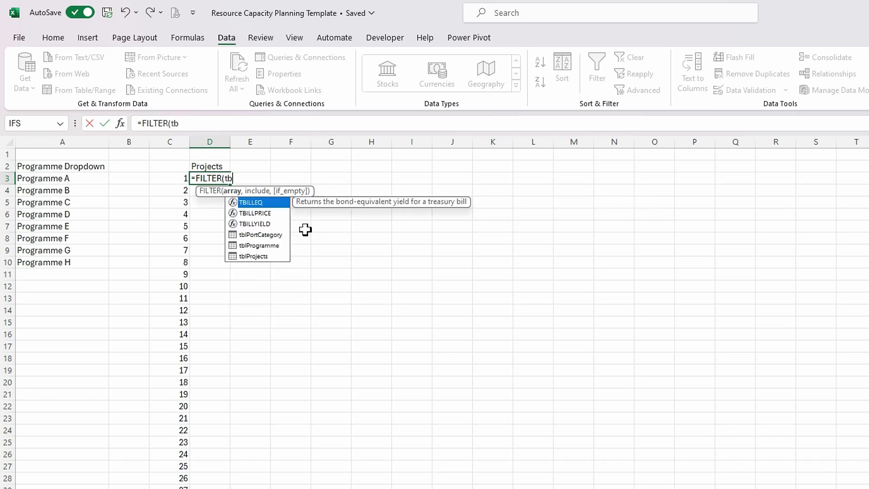
{"action": "double_click", "coordinate": [252, 256]}
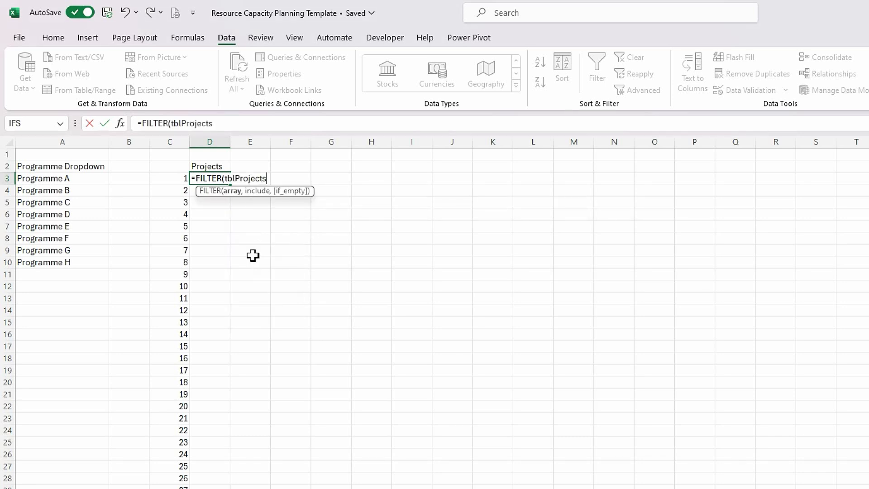
{"action": "type", "text": "["}
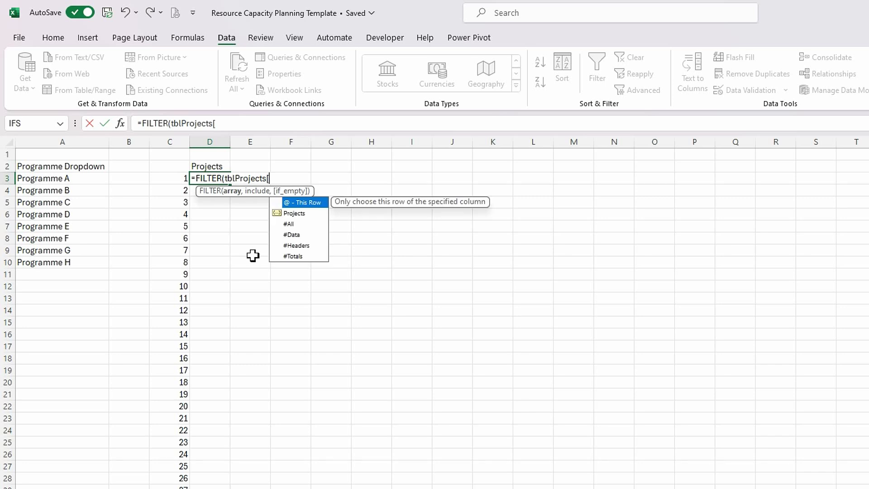
{"action": "double_click", "coordinate": [295, 213]}
{"action": "type", "text": "],t"}
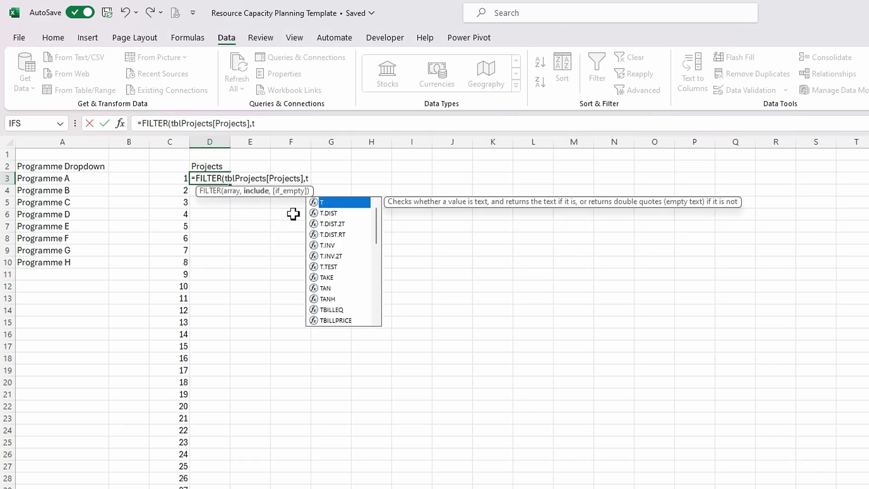
{"action": "type", "text": "b"}
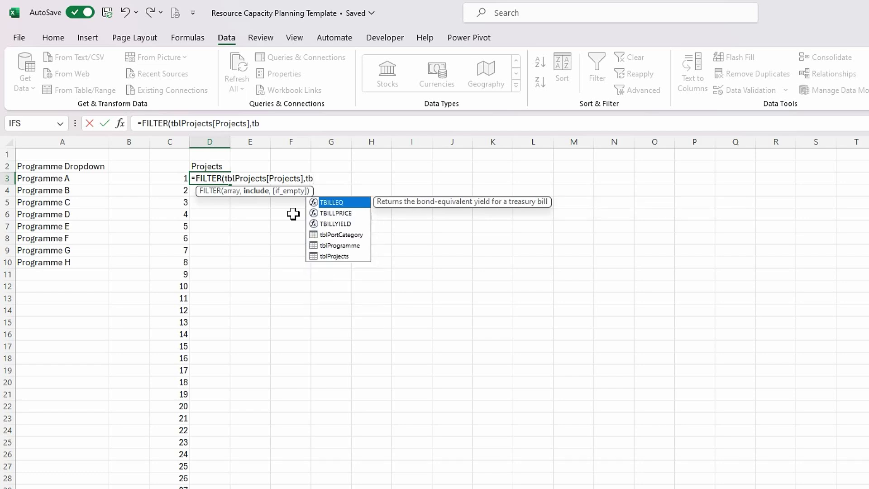
{"action": "double_click", "coordinate": [333, 256]}
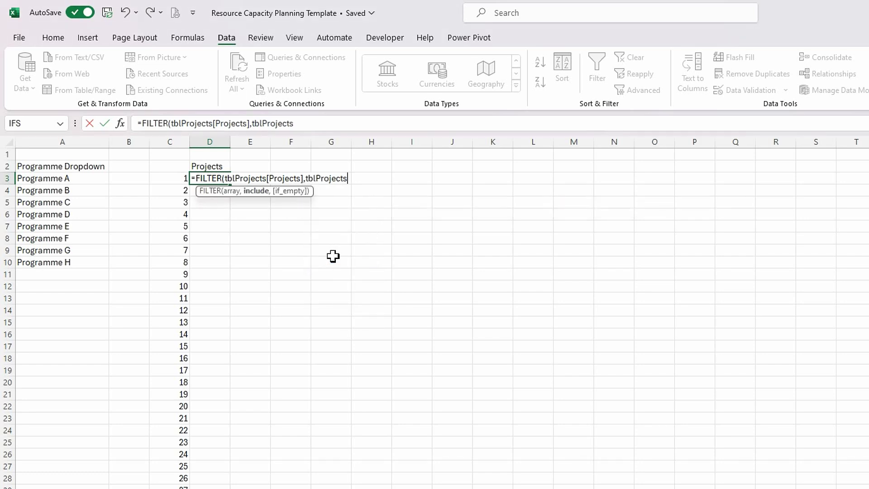
{"action": "type", "text": "["}
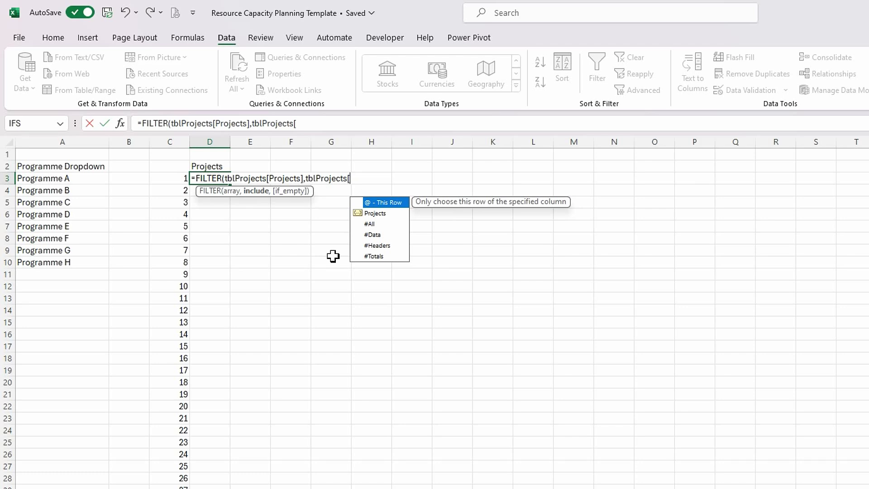
{"action": "left_click", "coordinate": [372, 214]}
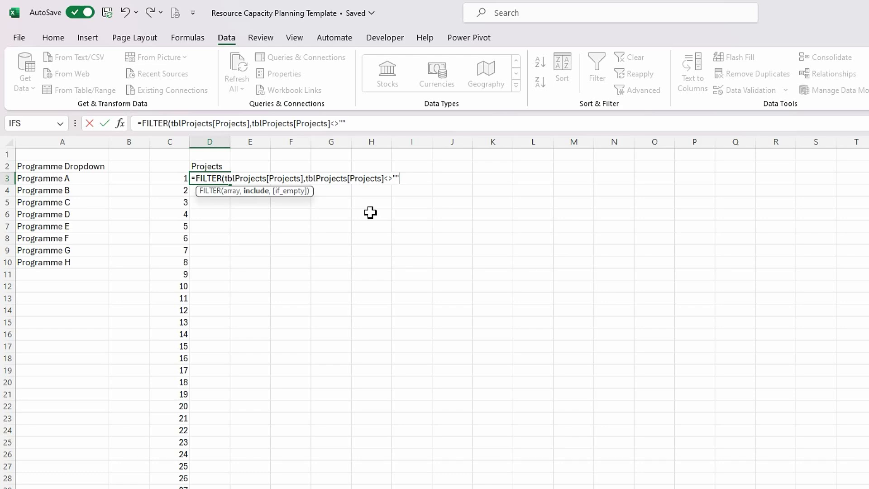
{"action": "type", "text": ")"}
{"action": "key", "text": "Return"}
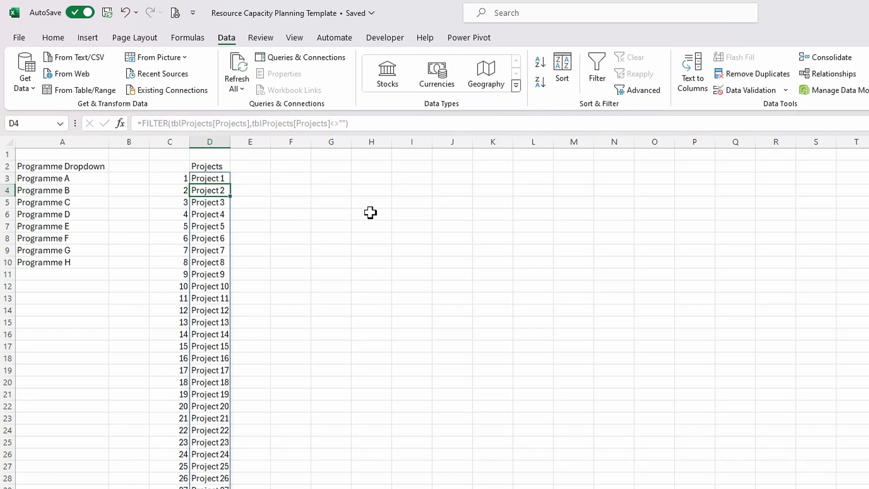
Sort the project list by changing the D3 formula to =SORT(FILTER(tblProjects[Projects],tblProjects[Projects]<>"")).
{"action": "left_click", "coordinate": [215, 178]}
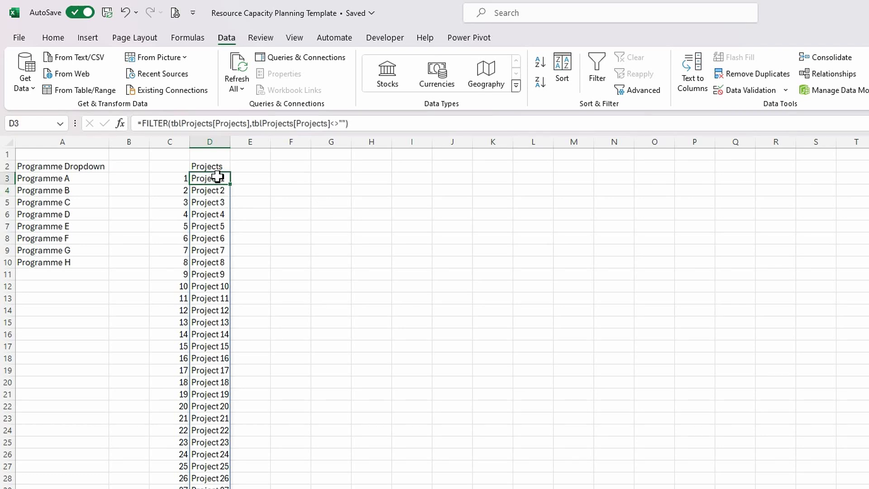
{"action": "left_click", "coordinate": [145, 126]}
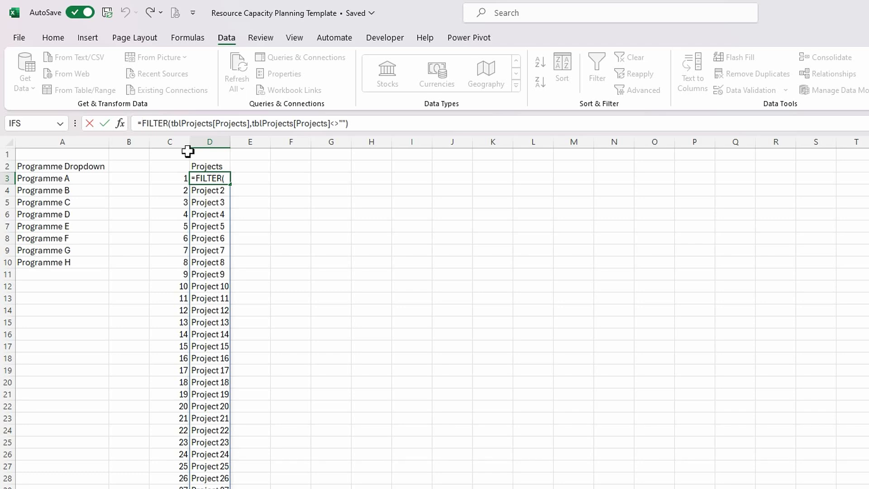
{"action": "type", "text": "sort"}
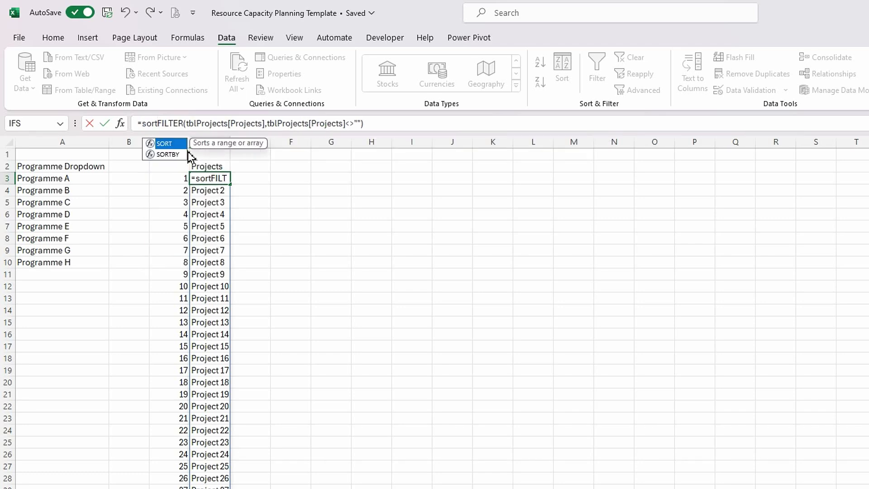
{"action": "key", "text": "Tab"}
{"action": "left_click", "coordinate": [381, 123]}
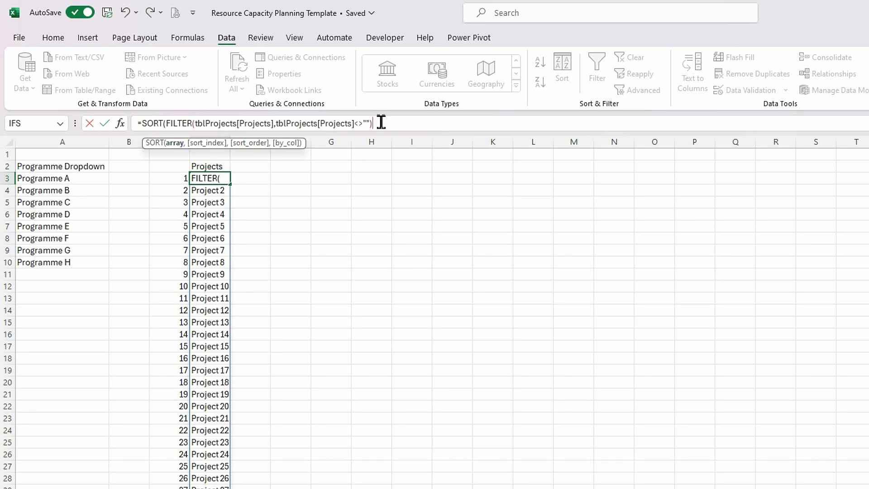
{"action": "type", "text": ")"}
{"action": "key", "text": "Return"}
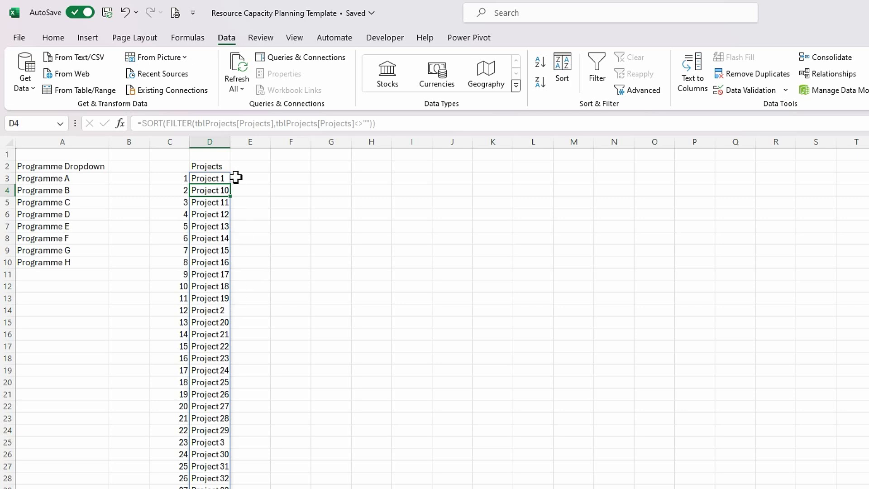
Widen column D slightly and enter the heading Used in cell E2 beside Projects.
{"action": "left_click_drag", "start_coordinate": [231, 143], "coordinate": [232, 144]}
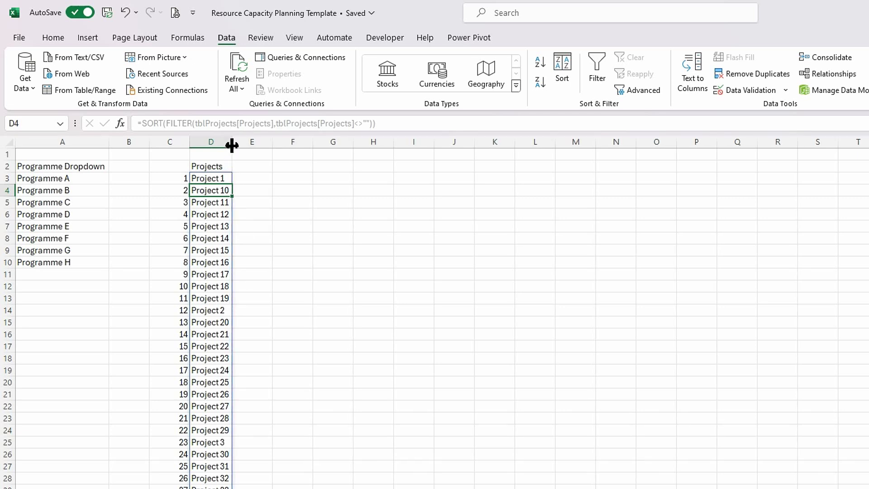
{"action": "left_click", "coordinate": [254, 168]}
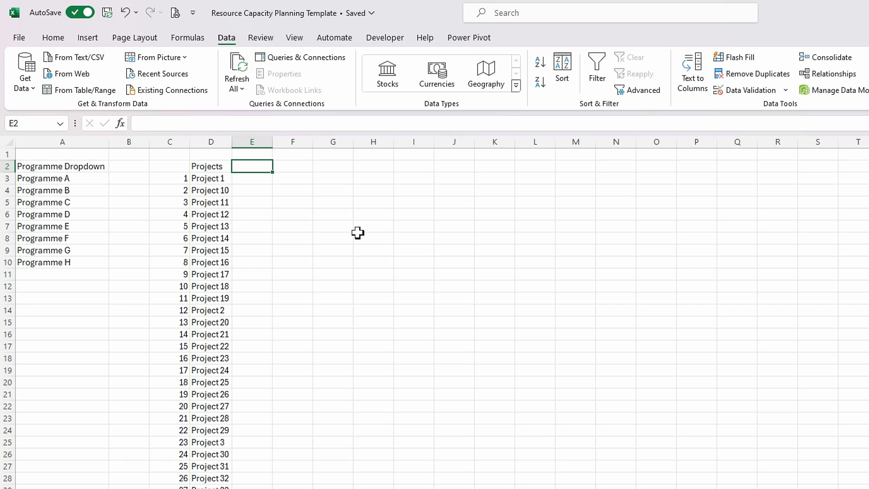
{"action": "type", "text": "Used"}
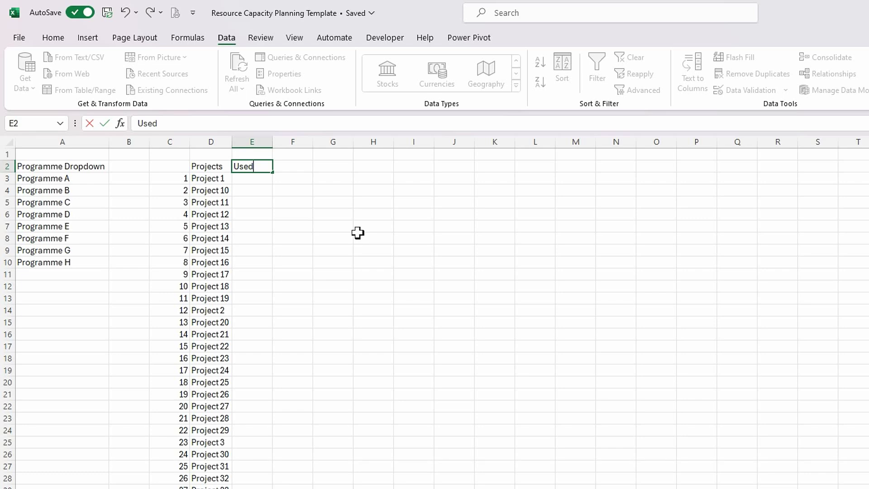
{"action": "key", "text": "Return"}
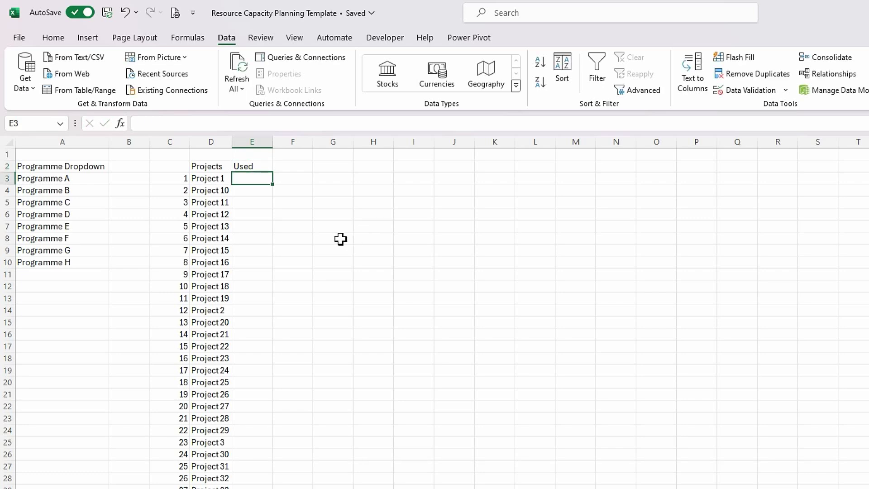
{"action": "left_click", "coordinate": [283, 237]}
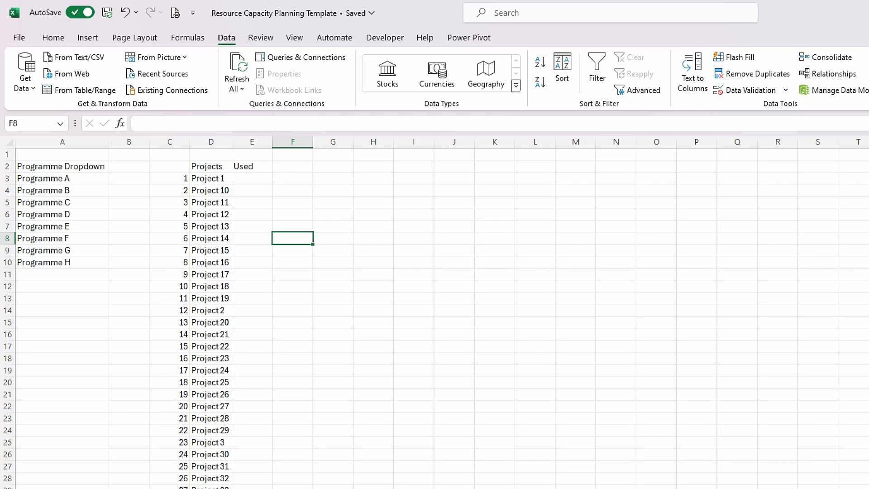
Create a table with headers from the Programme, Project and Category headings in L4:N4 on the static data sheet, excluding the row numbers.
{"action": "left_click", "coordinate": [371, 488]}
{"action": "left_click", "coordinate": [502, 301]}
{"action": "left_click", "coordinate": [474, 207]}
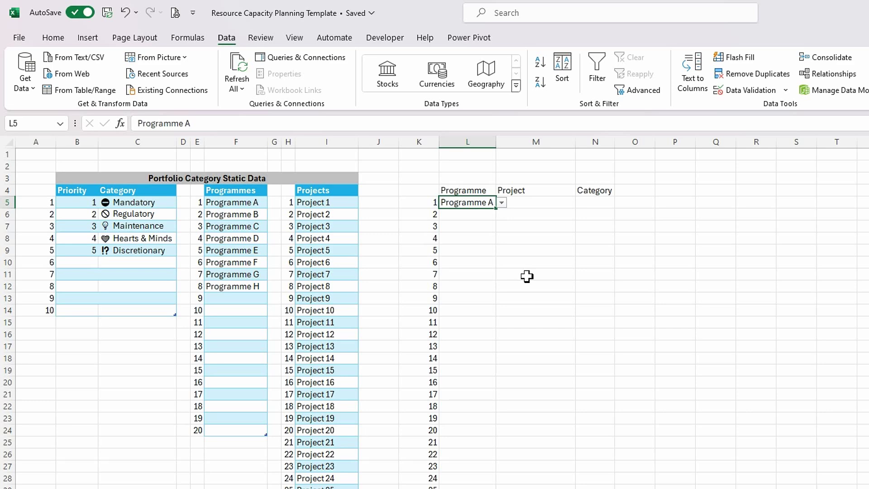
{"action": "key", "text": "ctrl+t"}
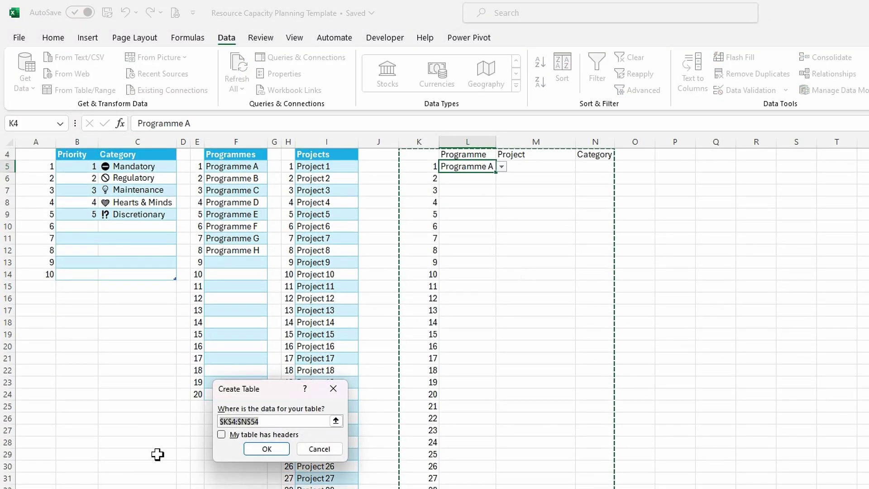
{"action": "left_click", "coordinate": [221, 434]}
{"action": "left_click", "coordinate": [230, 422]}
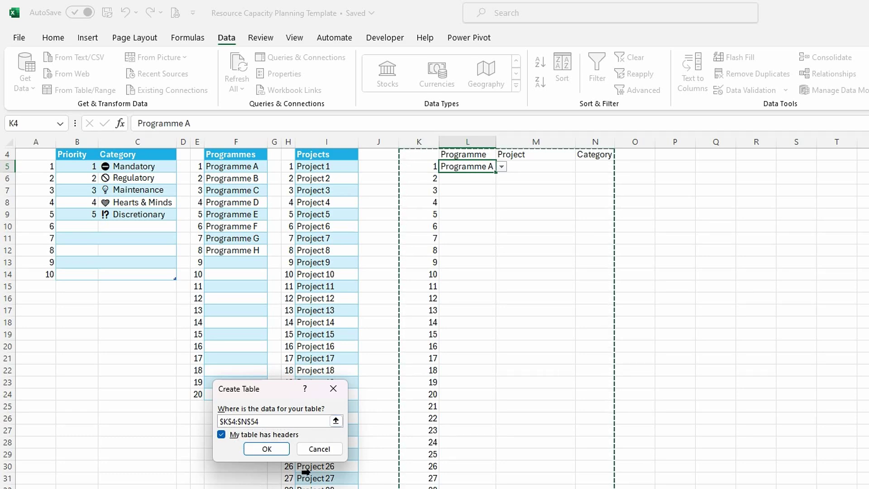
{"action": "key", "text": "BackSpace"}
{"action": "type", "text": "l"}
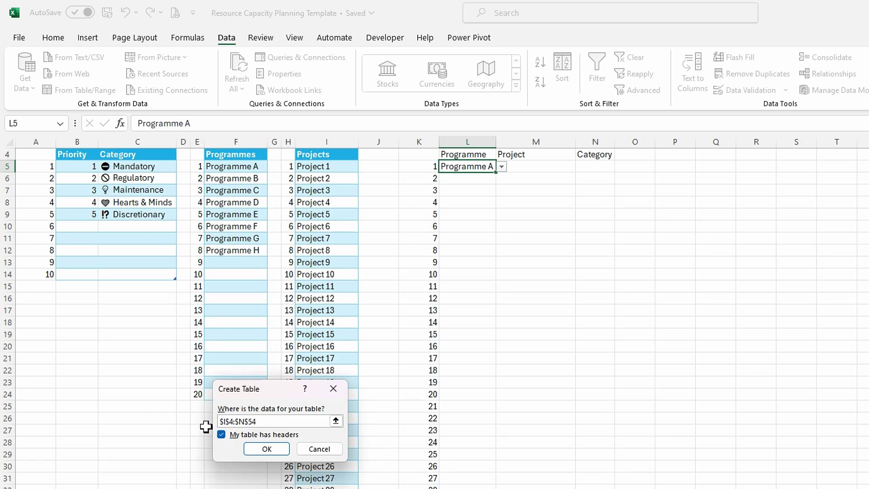
{"action": "left_click", "coordinate": [254, 421]}
{"action": "left_click", "coordinate": [267, 449]}
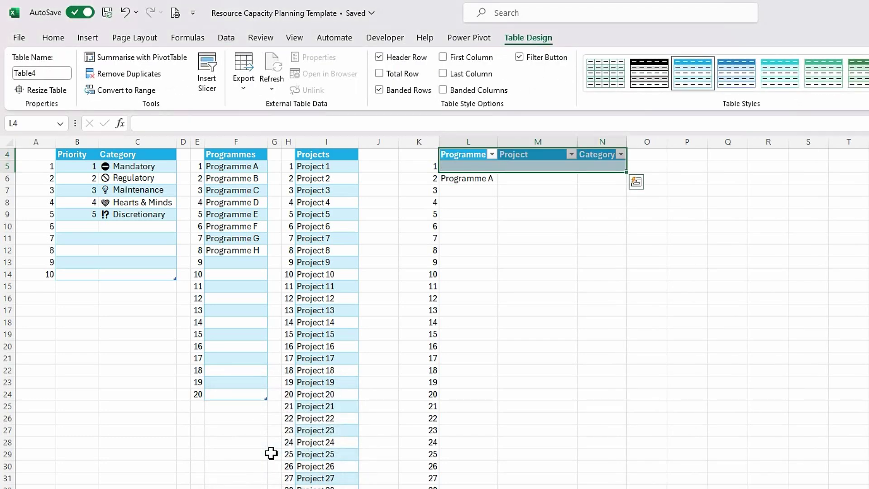
Delete the Programme A entry from cell L6 below the new table.
{"action": "left_click", "coordinate": [568, 201]}
{"action": "left_click", "coordinate": [472, 178]}
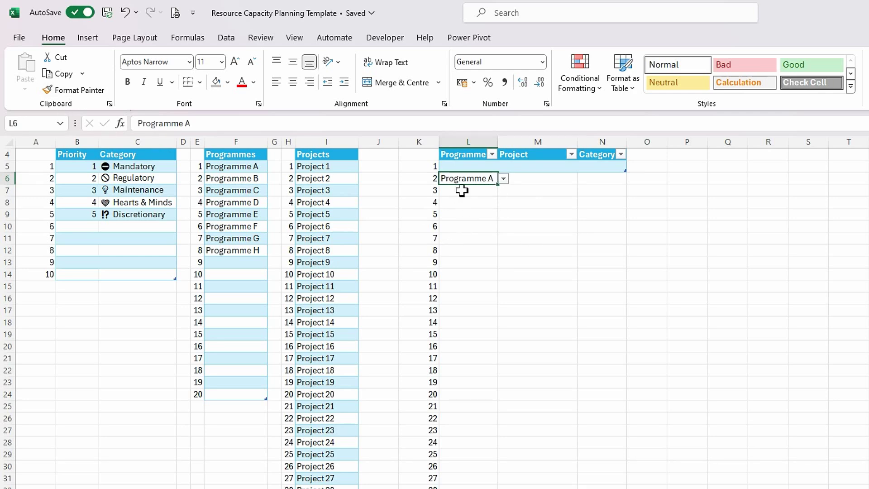
{"action": "scroll", "coordinate": [466, 251], "scroll_direction": "up", "scroll_amount": 1}
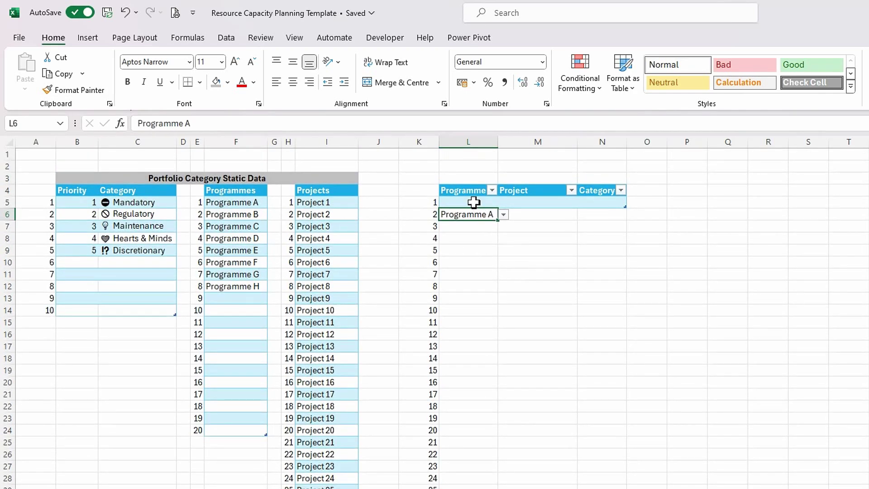
{"action": "left_click", "coordinate": [473, 202]}
{"action": "key", "text": "Down"}
{"action": "key", "text": "Delete"}
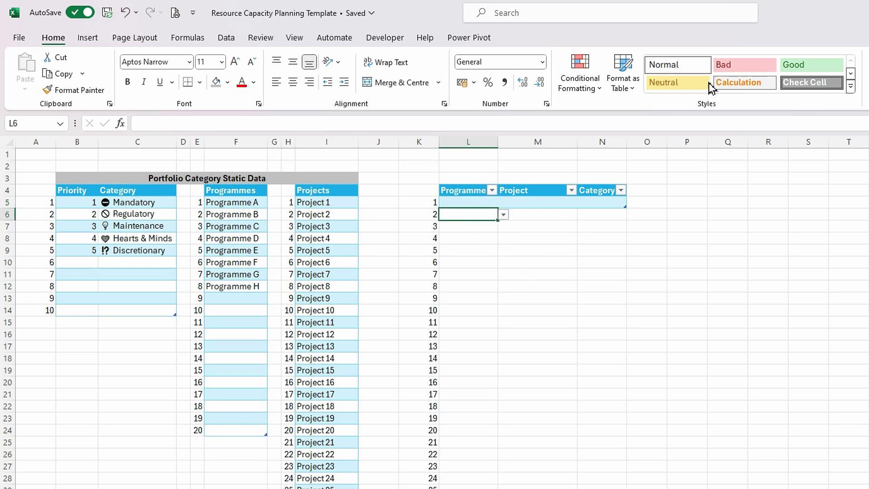
Clear all data validation settings from cell L6.
{"action": "left_click", "coordinate": [226, 38]}
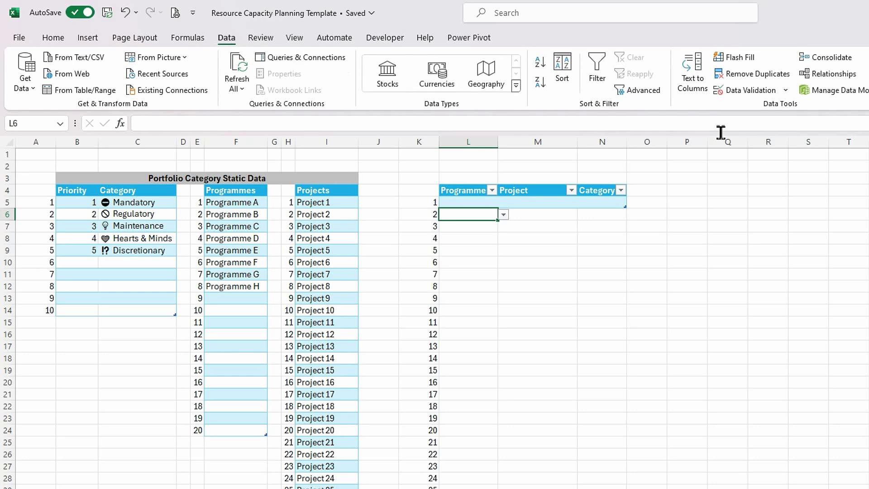
{"action": "left_click", "coordinate": [788, 92]}
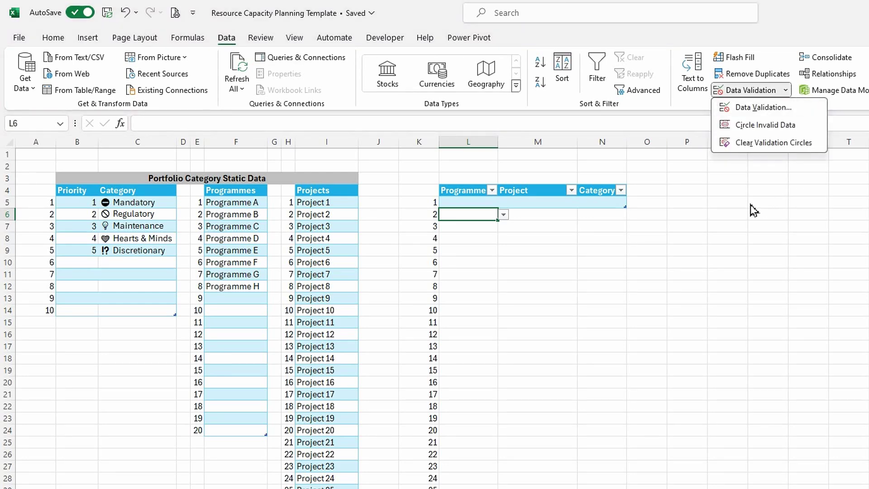
{"action": "left_click", "coordinate": [749, 110]}
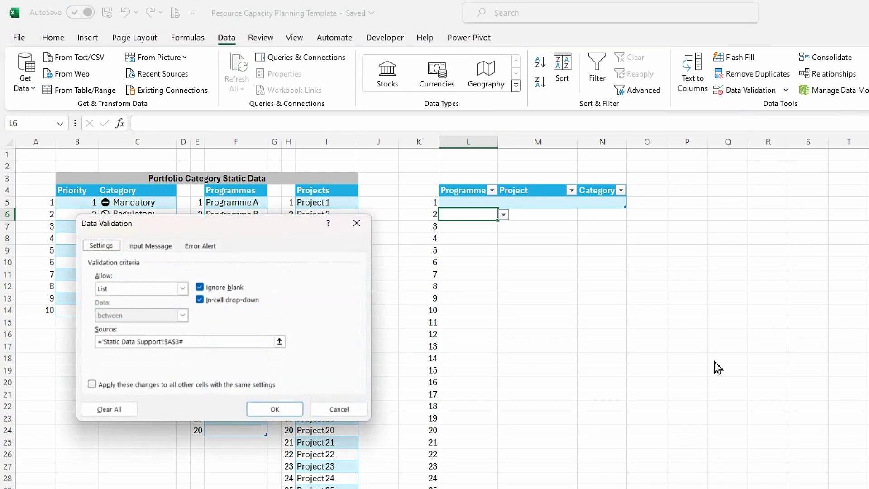
{"action": "left_click", "coordinate": [104, 409]}
{"action": "left_click", "coordinate": [285, 413]}
{"action": "left_click", "coordinate": [489, 250]}
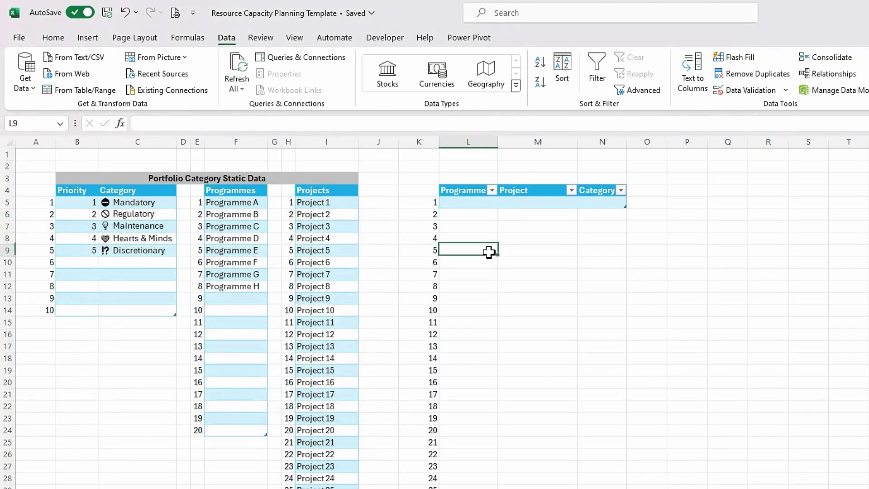
Add list data validation to the table's Programme cell L5 with the source ='Static Data Support'!$A$3#.
{"action": "left_click", "coordinate": [467, 203]}
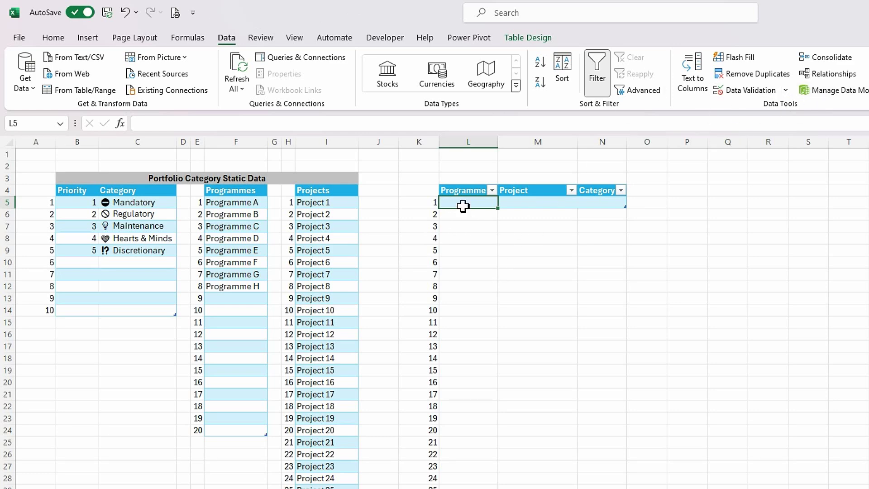
{"action": "left_click", "coordinate": [785, 90]}
{"action": "left_click", "coordinate": [781, 111]}
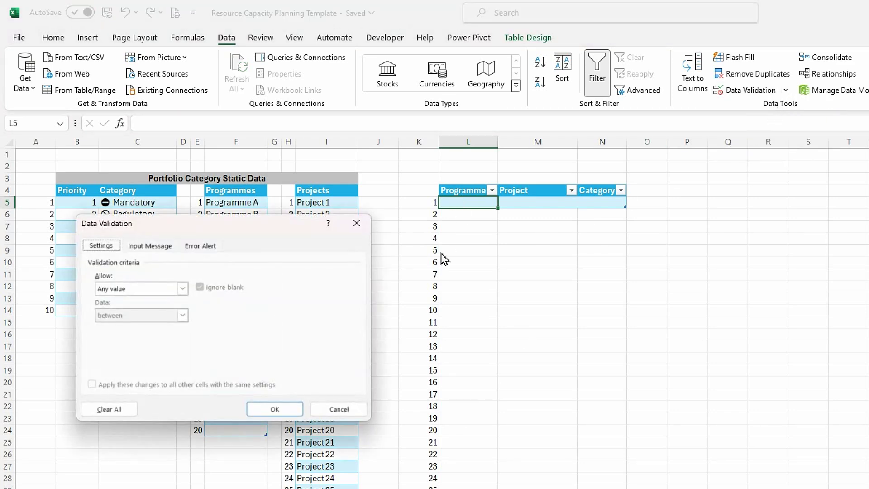
{"action": "left_click", "coordinate": [182, 288]}
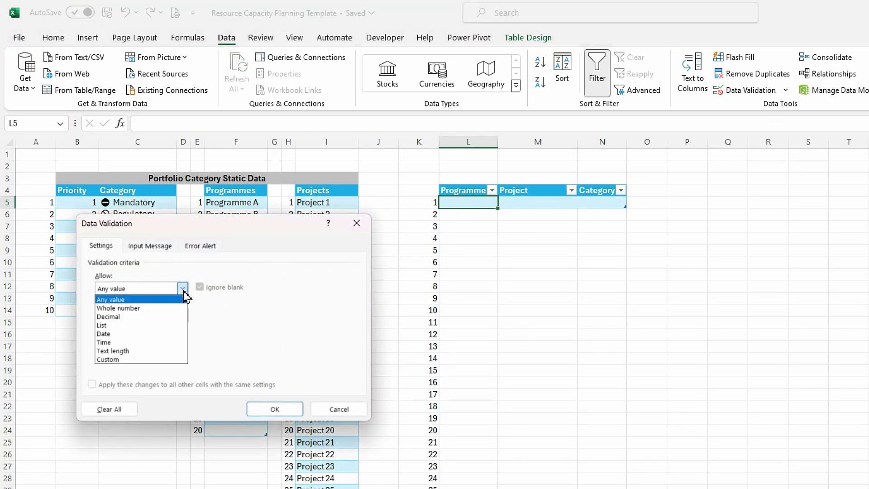
{"action": "left_click", "coordinate": [109, 326]}
{"action": "left_click", "coordinate": [280, 340]}
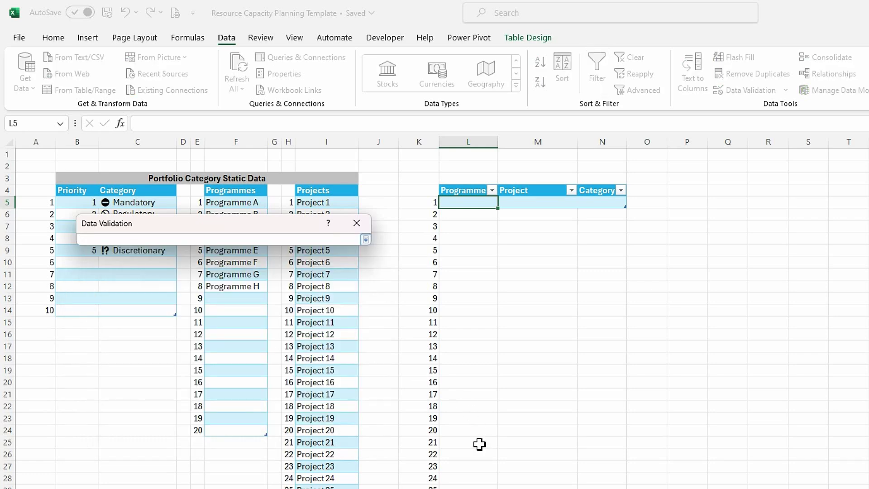
{"action": "key", "text": "ctrl+Page_Down"}
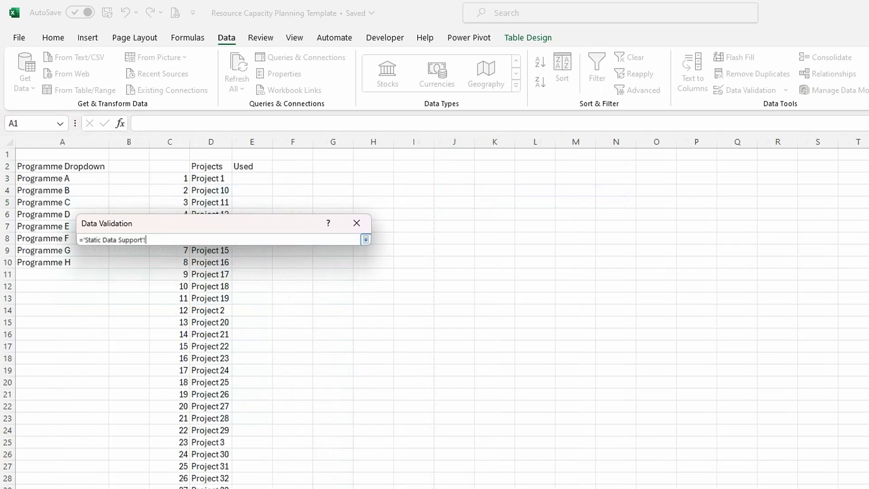
{"action": "left_click", "coordinate": [60, 176]}
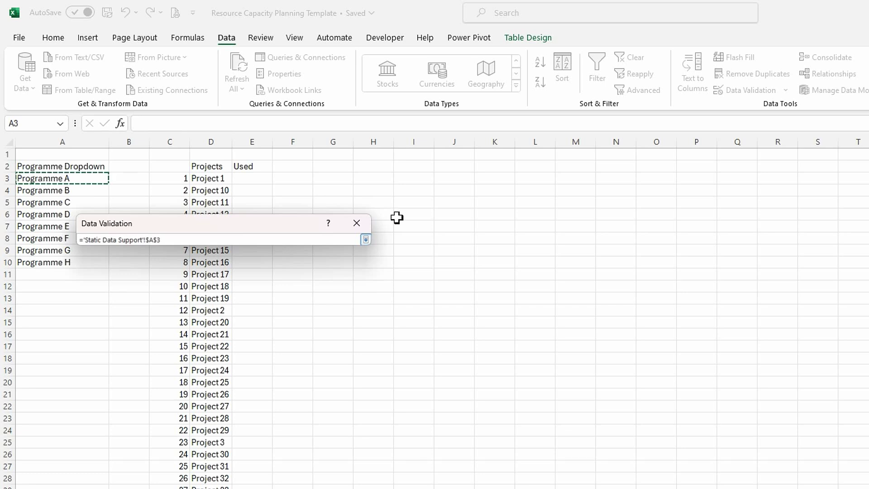
{"action": "type", "text": "#"}
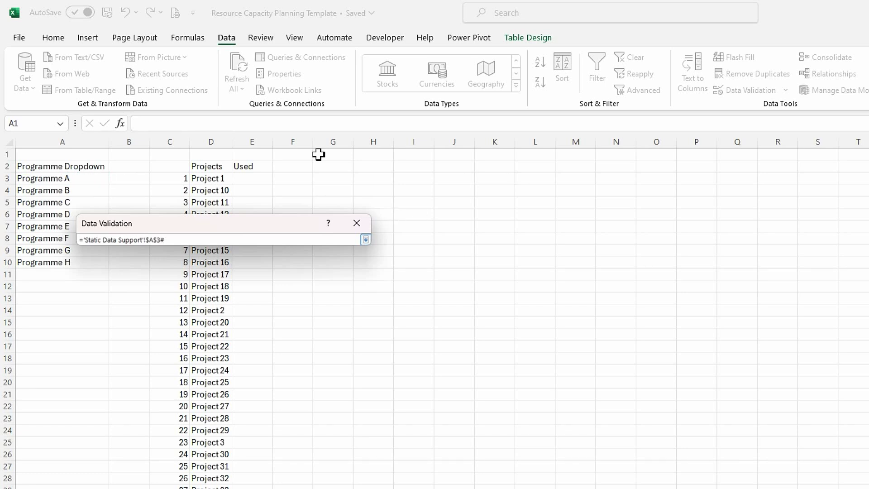
{"action": "left_click", "coordinate": [366, 240]}
{"action": "left_click", "coordinate": [285, 412]}
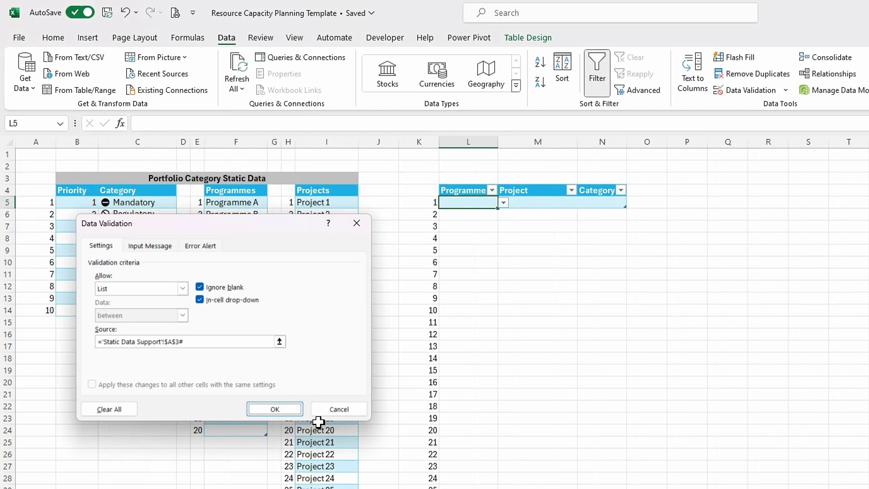
Choose Programme A from the dropdown in cell L5.
{"action": "left_click", "coordinate": [504, 204]}
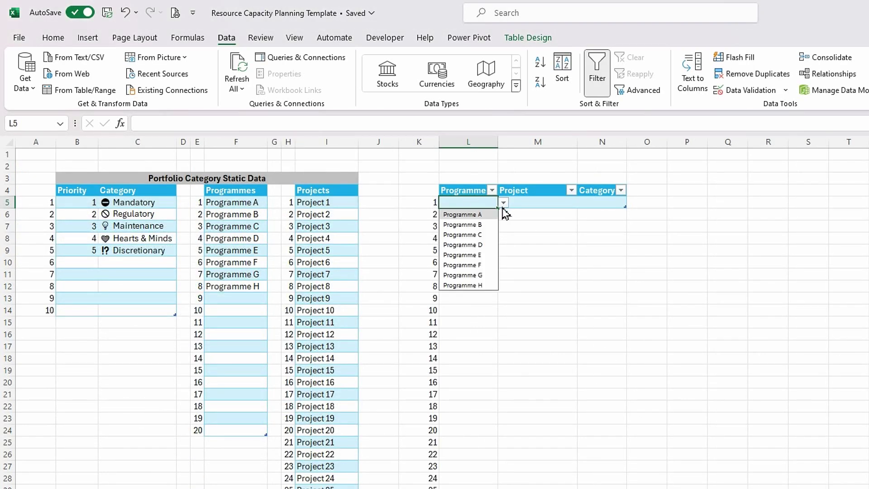
{"action": "left_click", "coordinate": [482, 214]}
{"action": "left_click", "coordinate": [539, 205]}
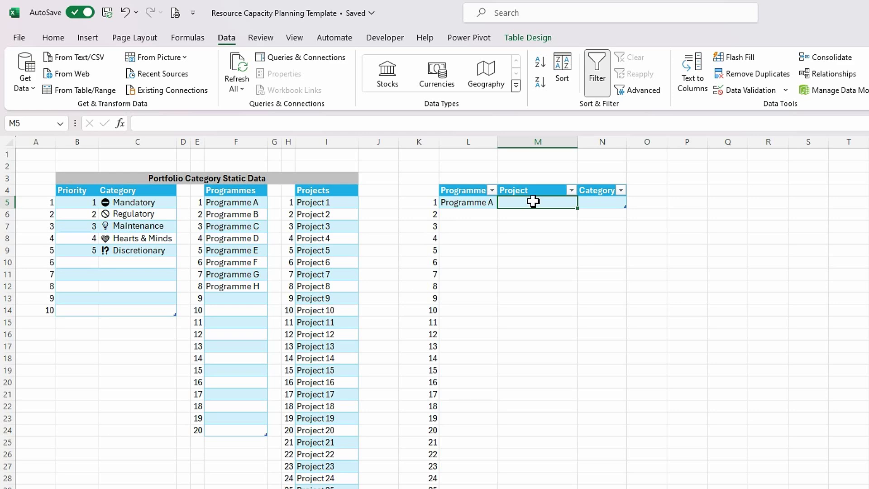
Rename the Programme-Project-Category table as tblPortfolioXfer.
{"action": "left_click", "coordinate": [460, 201]}
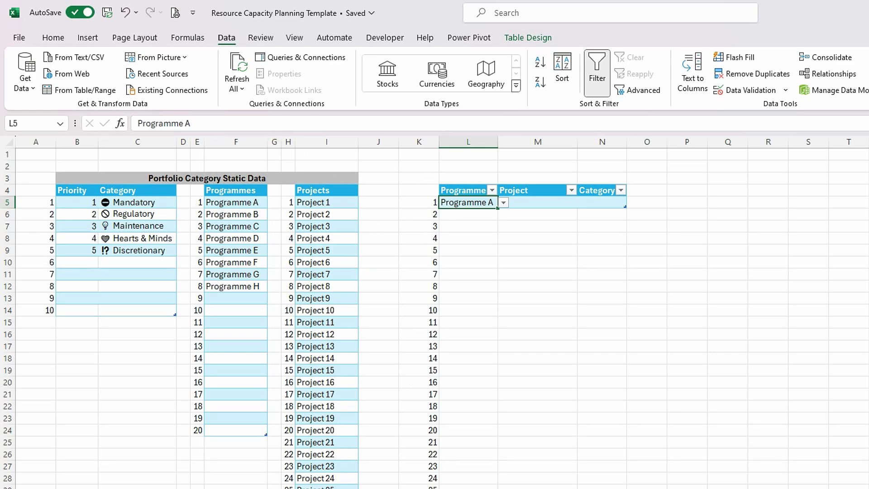
{"action": "left_click", "coordinate": [524, 38]}
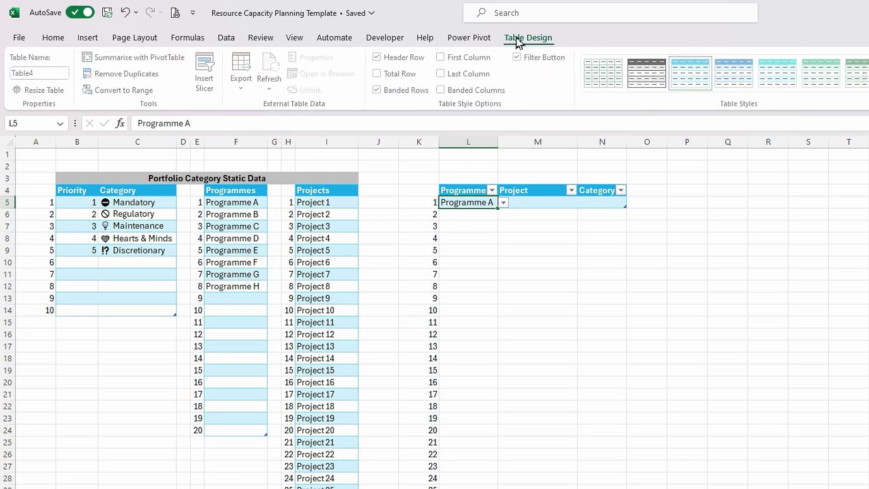
{"action": "left_click", "coordinate": [50, 74]}
{"action": "type", "text": "tblPortfolioXfer"}
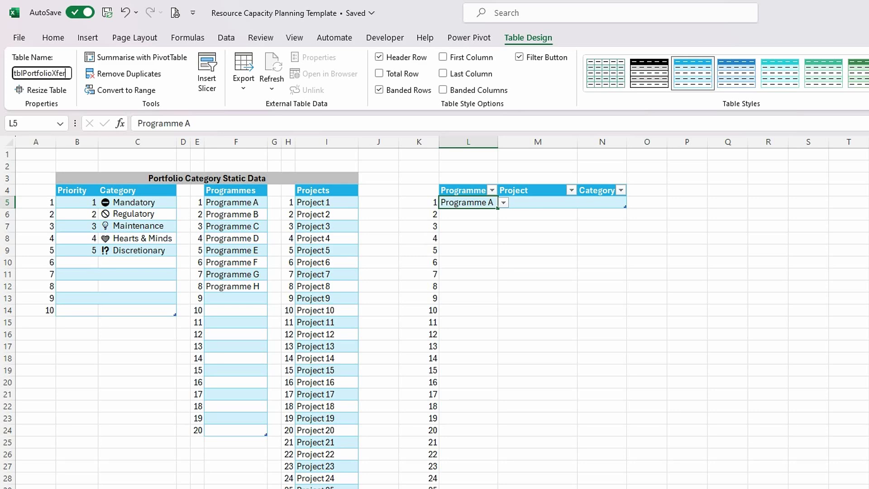
{"action": "key", "text": "Return"}
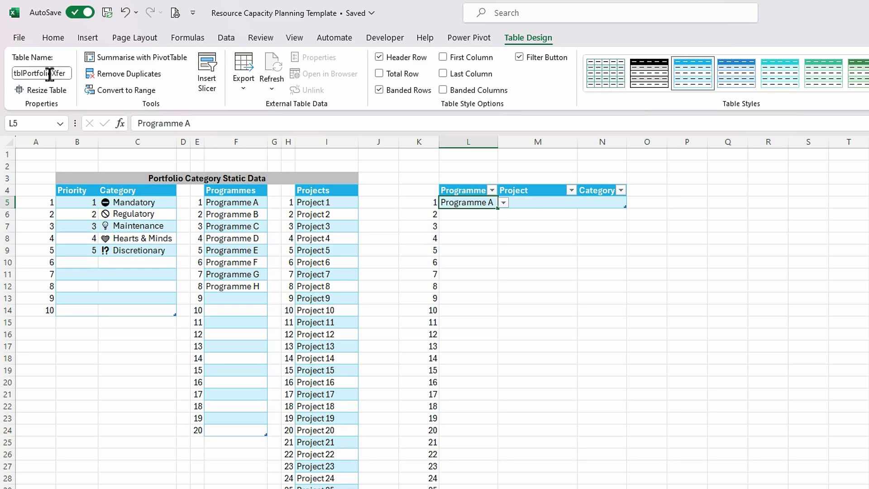
{"action": "left_click", "coordinate": [536, 209]}
{"action": "left_click", "coordinate": [479, 203]}
Change the heading in cell E2 of the Static Data Support sheet to Used?
{"action": "key", "text": "ctrl+Page_Down"}
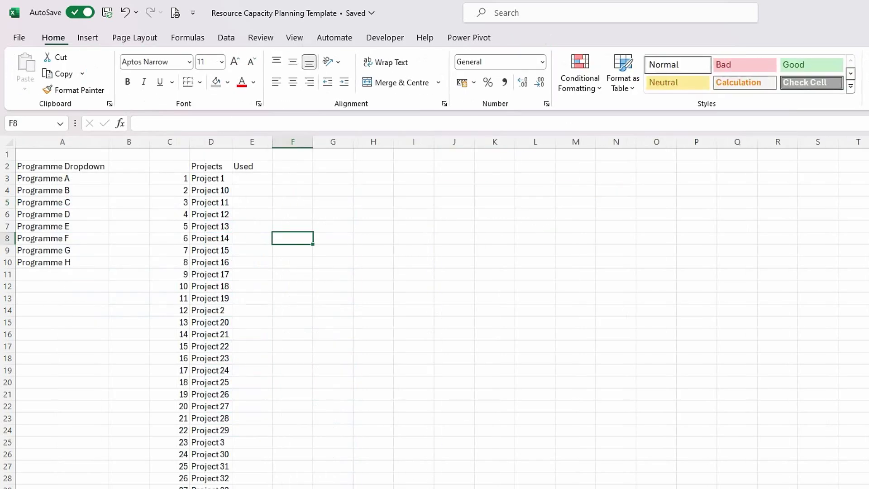
{"action": "left_click", "coordinate": [245, 179]}
{"action": "left_click", "coordinate": [257, 165]}
{"action": "left_click", "coordinate": [181, 127]}
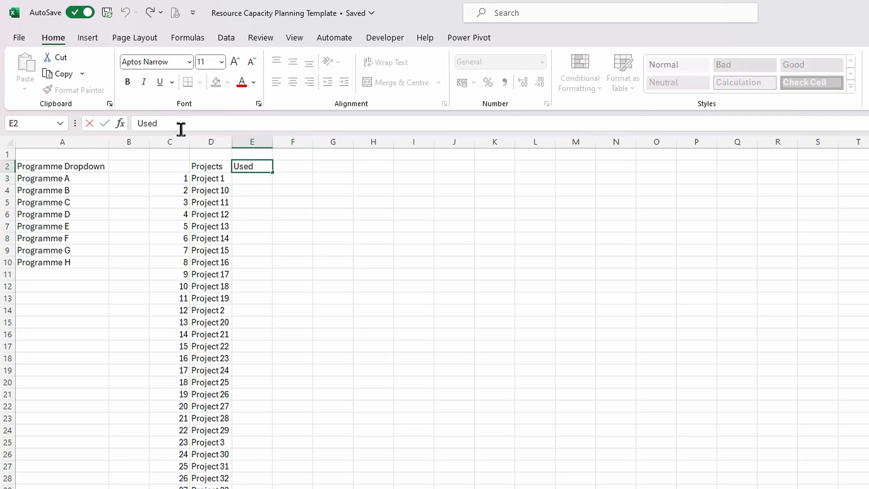
{"action": "type", "text": "?"}
{"action": "key", "text": "Return"}
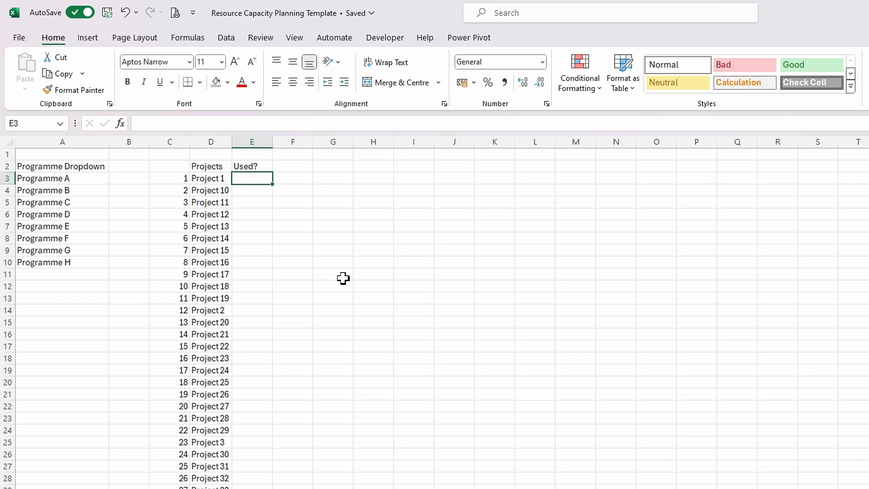
Enter the formula =COUNTIF(tblPortfolioXfer[Project],D3) in cell E3 under the Used? heading.
{"action": "type", "text": "="}
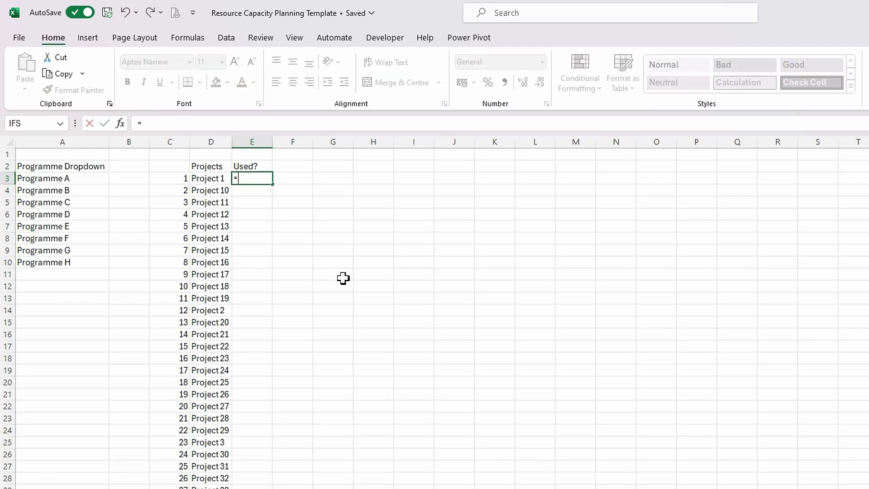
{"action": "type", "text": "coun"}
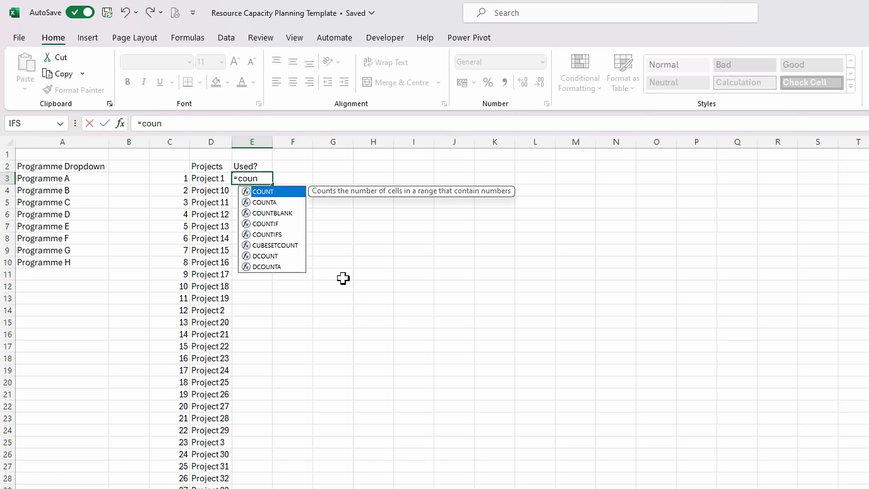
{"action": "type", "text": "if"}
{"action": "key", "text": "BackSpace"}
{"action": "key", "text": "BackSpace"}
{"action": "type", "text": "ti"}
{"action": "double_click", "coordinate": [269, 190]}
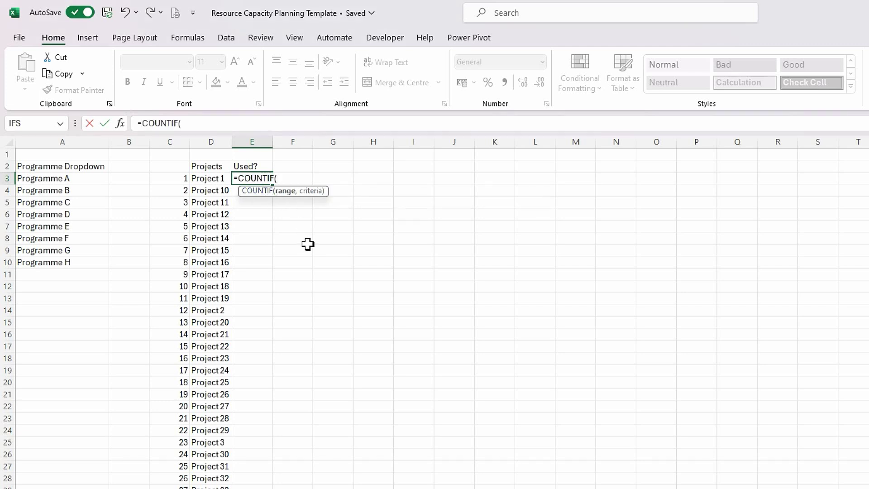
{"action": "type", "text": "tbl"}
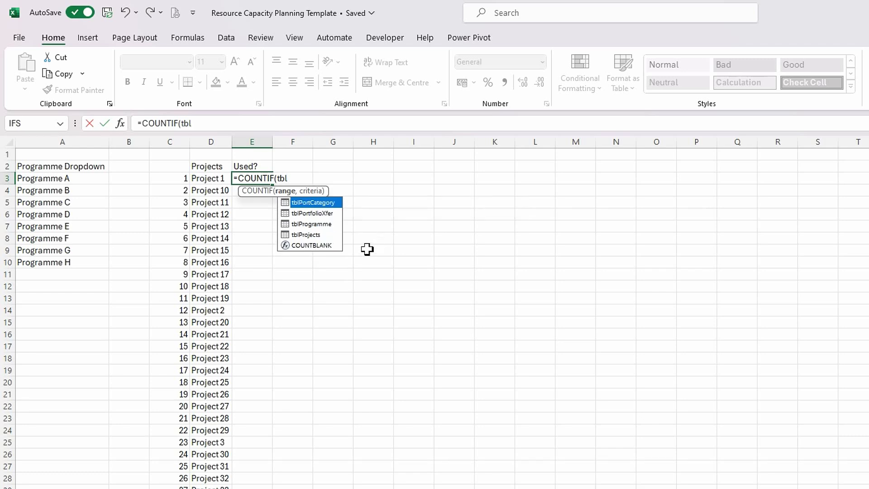
{"action": "double_click", "coordinate": [312, 213]}
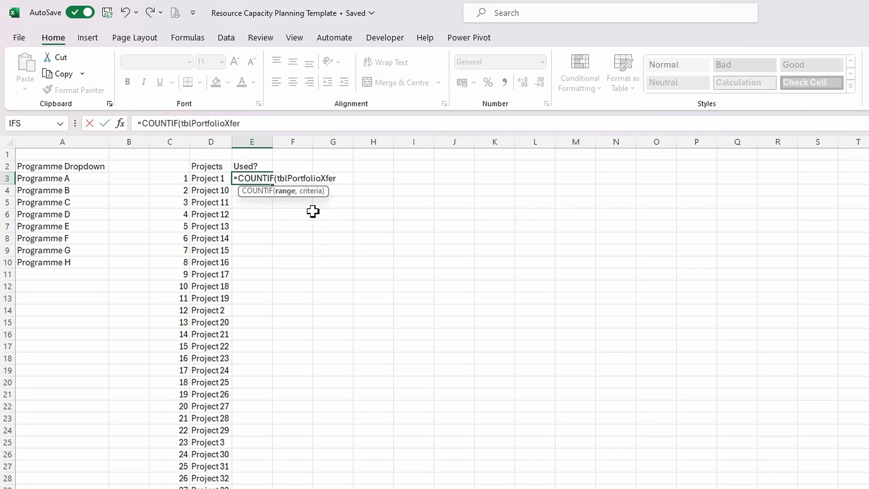
{"action": "type", "text": "["}
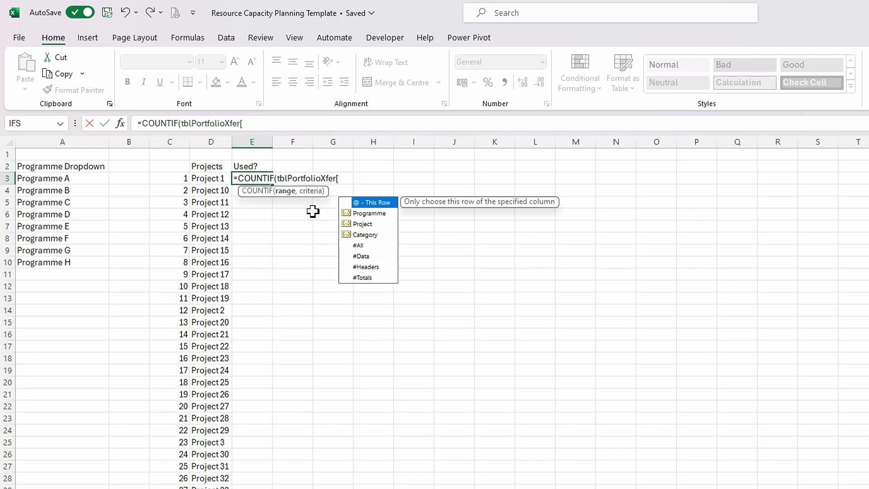
{"action": "double_click", "coordinate": [361, 222]}
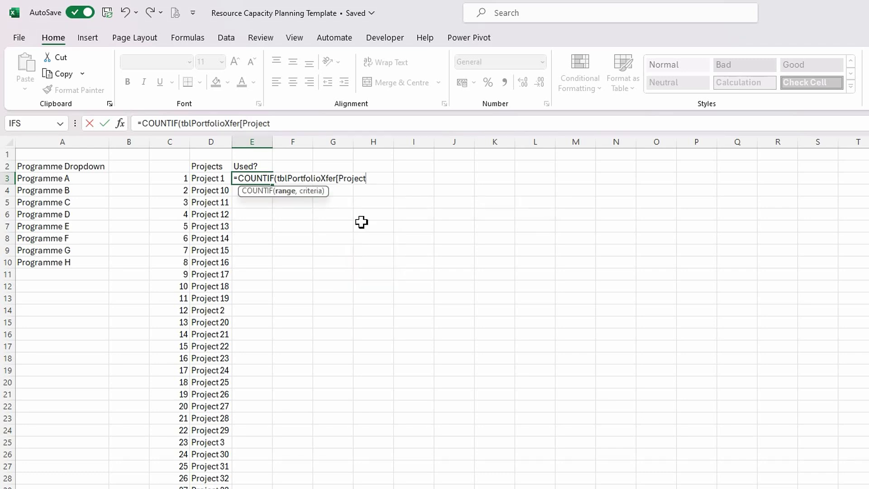
{"action": "type", "text": "],"}
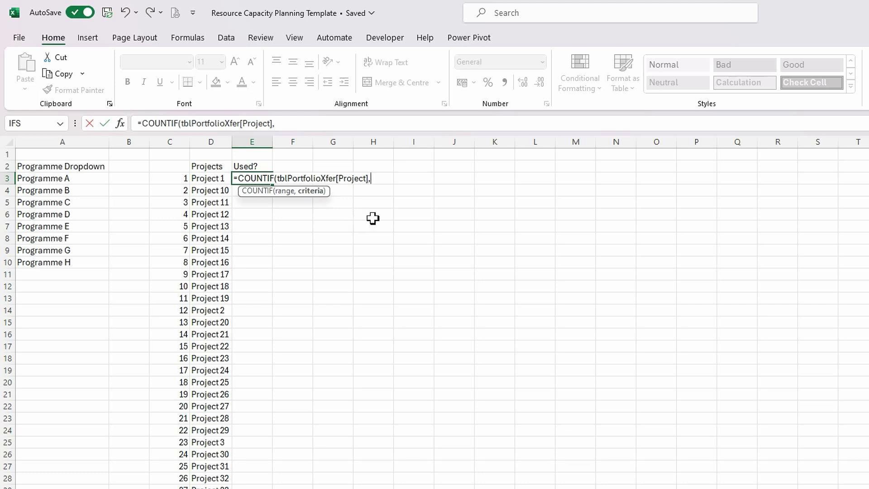
{"action": "left_click", "coordinate": [208, 179]}
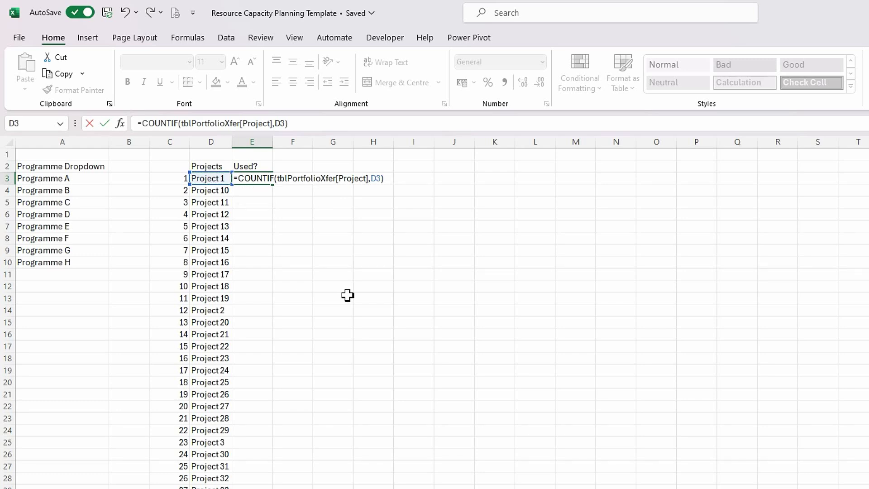
{"action": "key", "text": "Return"}
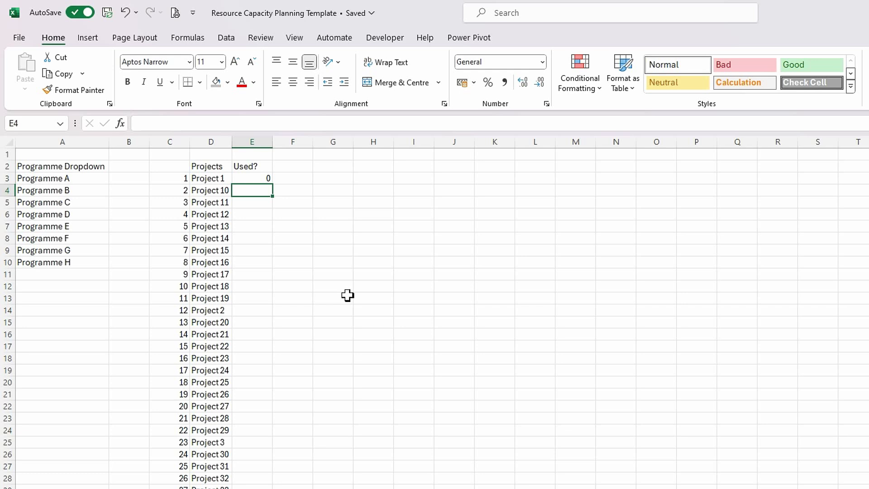
Wrap E3's COUNTIF in an IF that returns "Y" when the count is greater than 0 and "N" otherwise.
{"action": "left_click", "coordinate": [258, 181]}
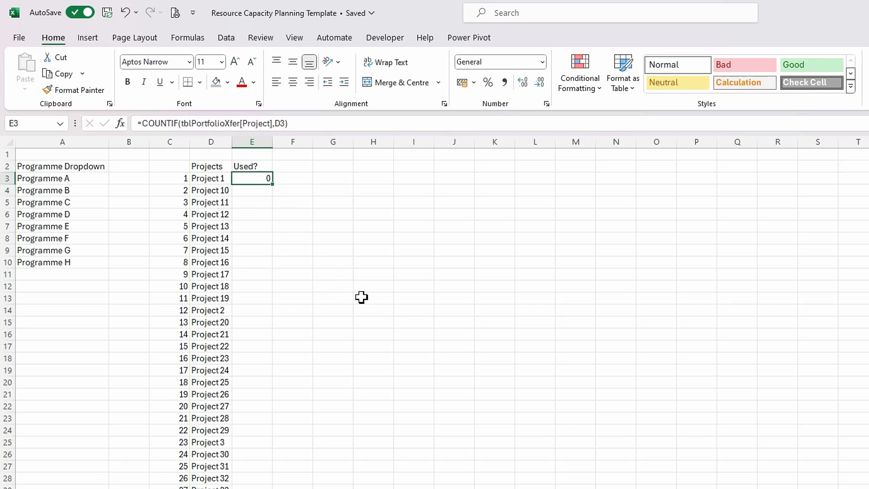
{"action": "left_click", "coordinate": [142, 123]}
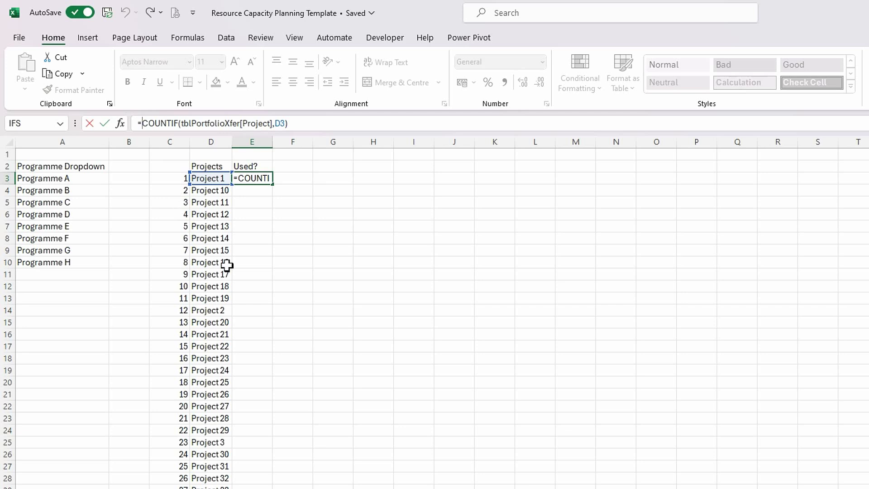
{"action": "type", "text": "if("}
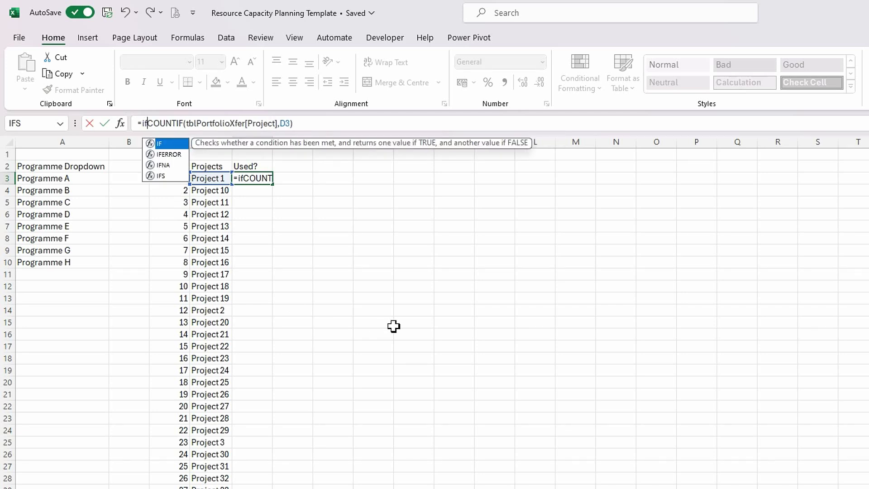
{"action": "left_click", "coordinate": [306, 129]}
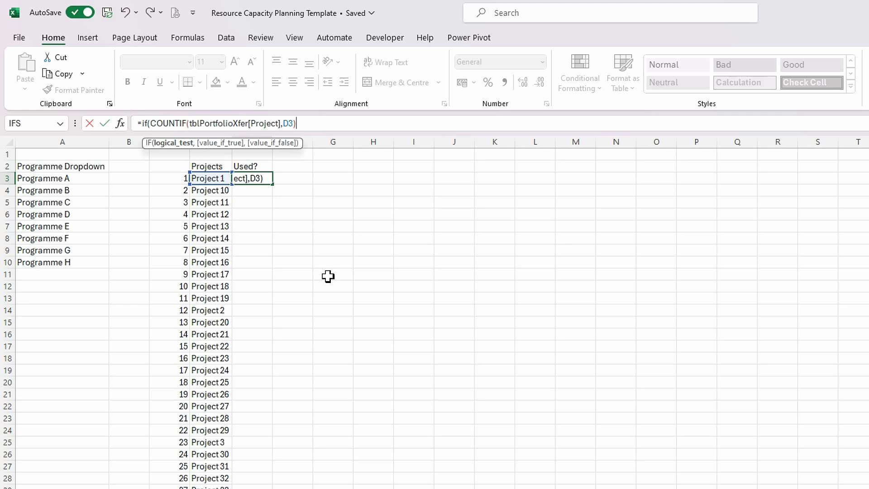
{"action": "type", "text": ">0,\"Y"}
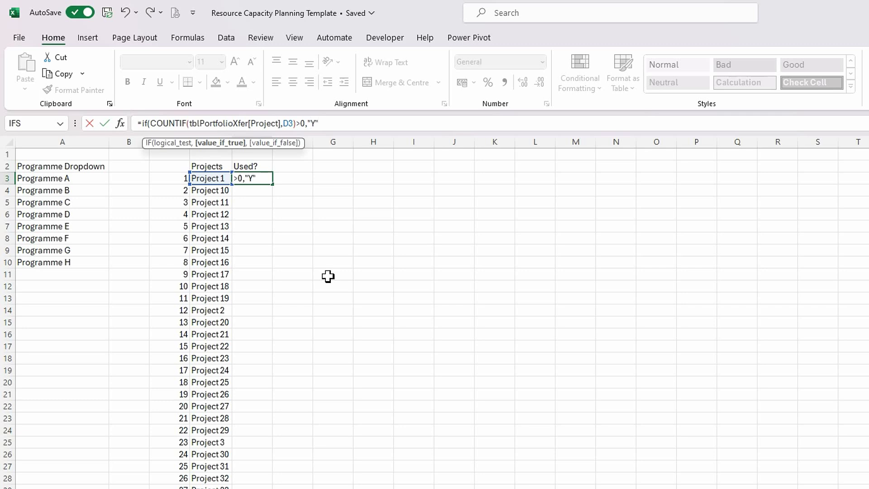
{"action": "type", "text": "\",\"N"}
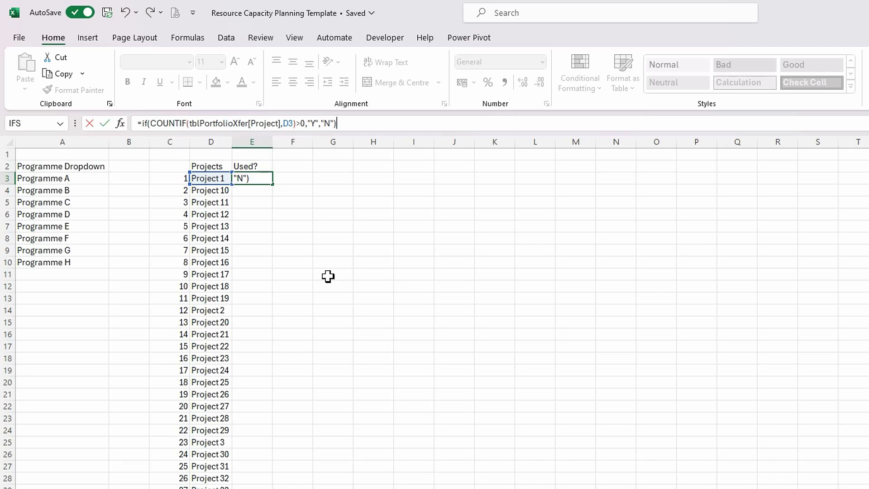
{"action": "key", "text": "Return"}
Nest E3's formula inside an outer IF that runs it only when D3<>"" and otherwise returns an empty string.
{"action": "left_click", "coordinate": [246, 177]}
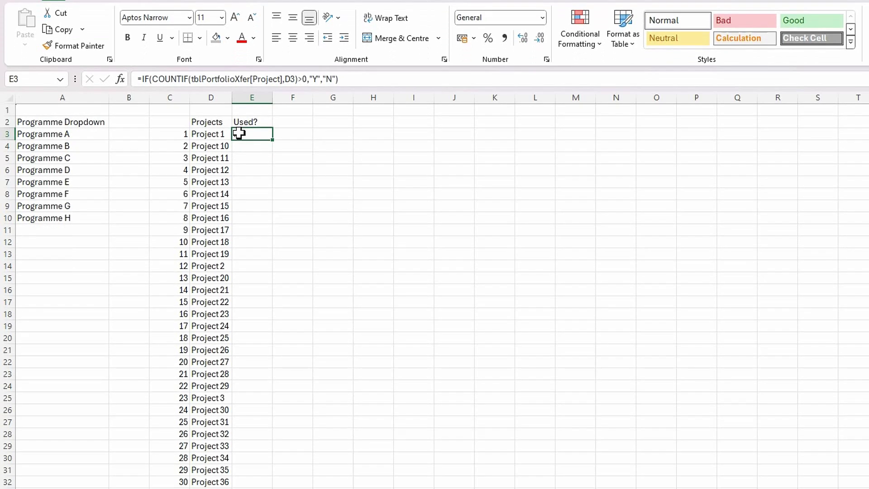
{"action": "scroll", "coordinate": [224, 254], "scroll_direction": "down", "scroll_amount": 5}
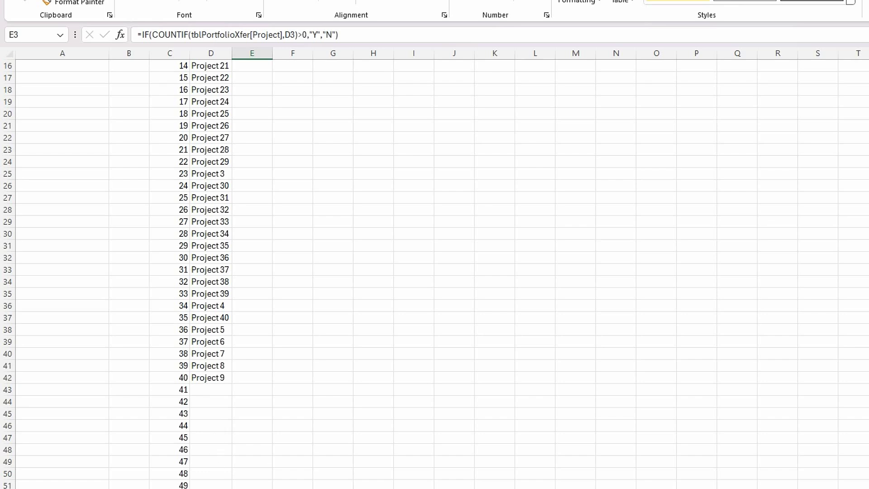
{"action": "scroll", "coordinate": [227, 441], "scroll_direction": "up", "scroll_amount": 5}
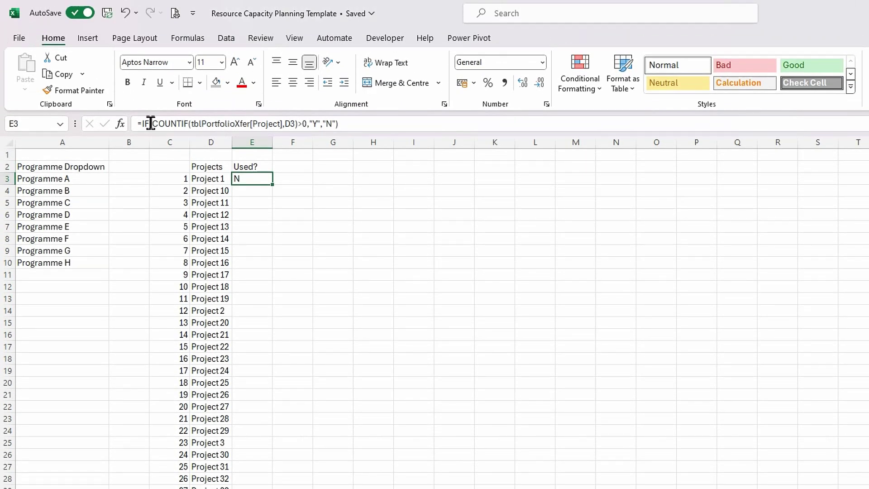
{"action": "left_click", "coordinate": [145, 124]}
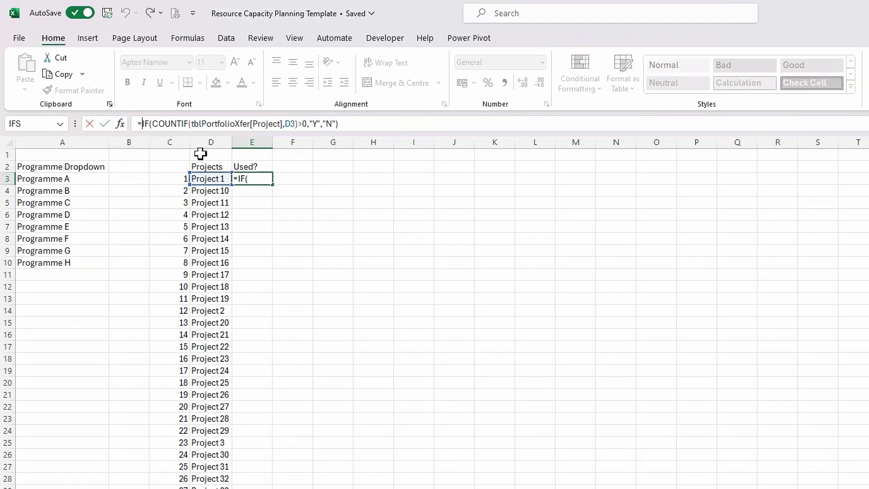
{"action": "type", "text": "if("}
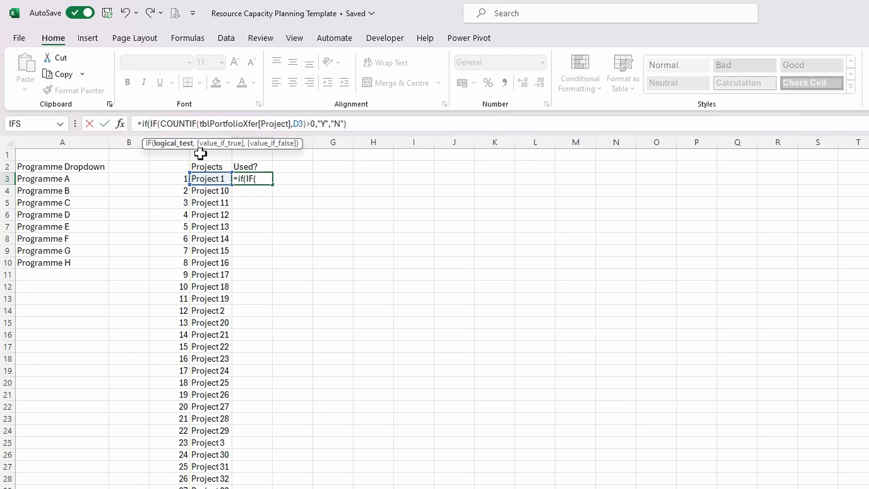
{"action": "left_click", "coordinate": [211, 179]}
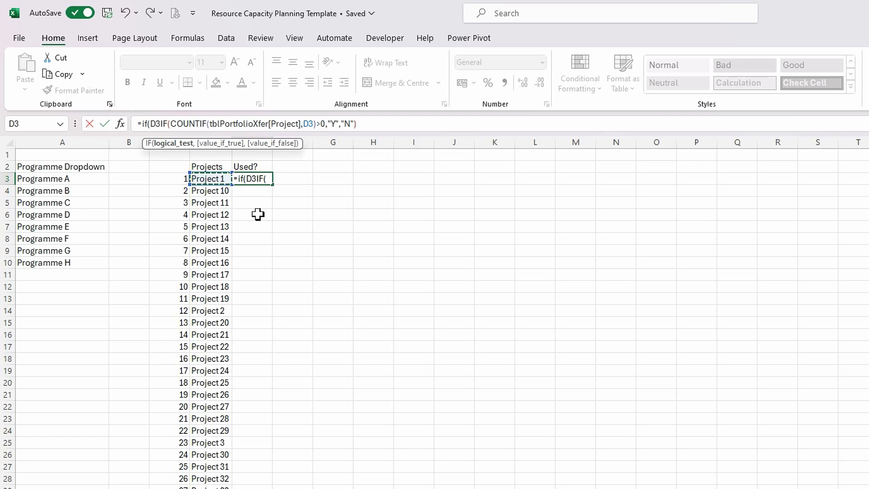
{"action": "type", "text": "<>\"\""}
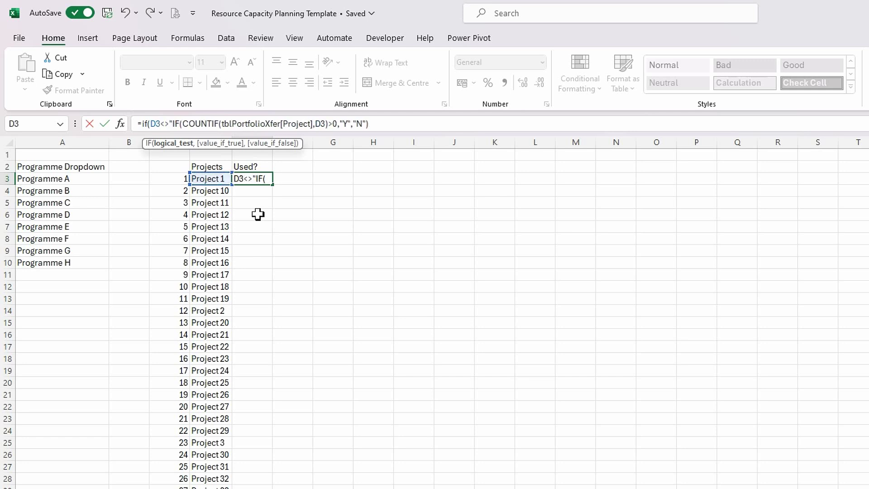
{"action": "type", "text": ","}
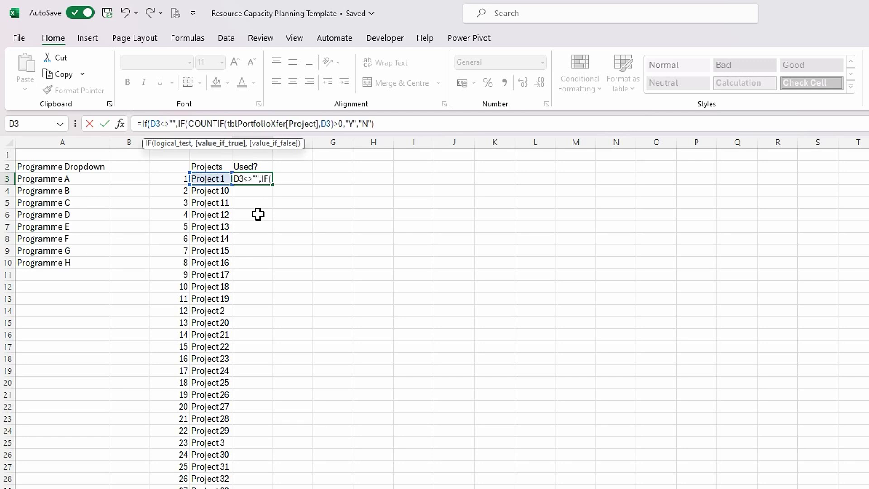
{"action": "left_click", "coordinate": [383, 123]}
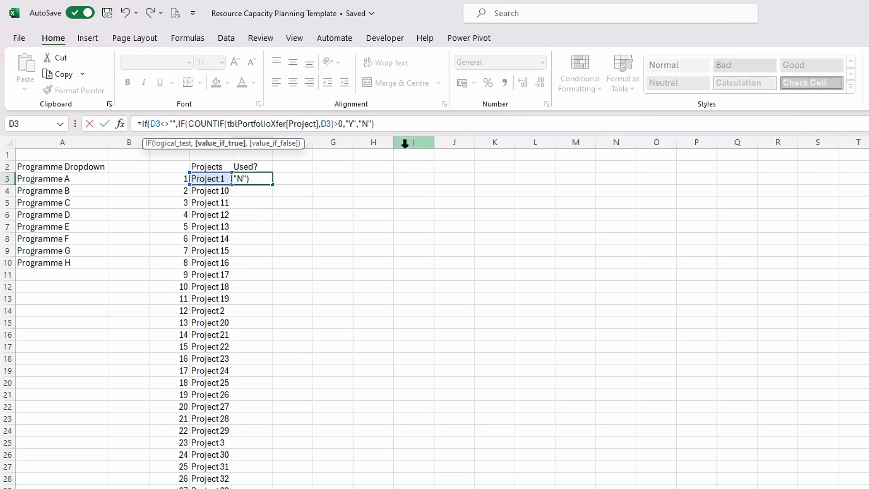
{"action": "type", "text": ","}
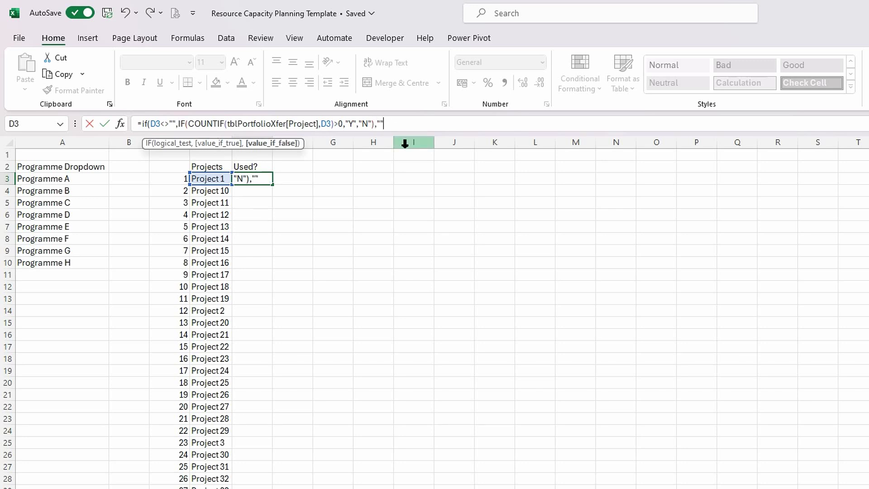
{"action": "type", "text": "\"\")"}
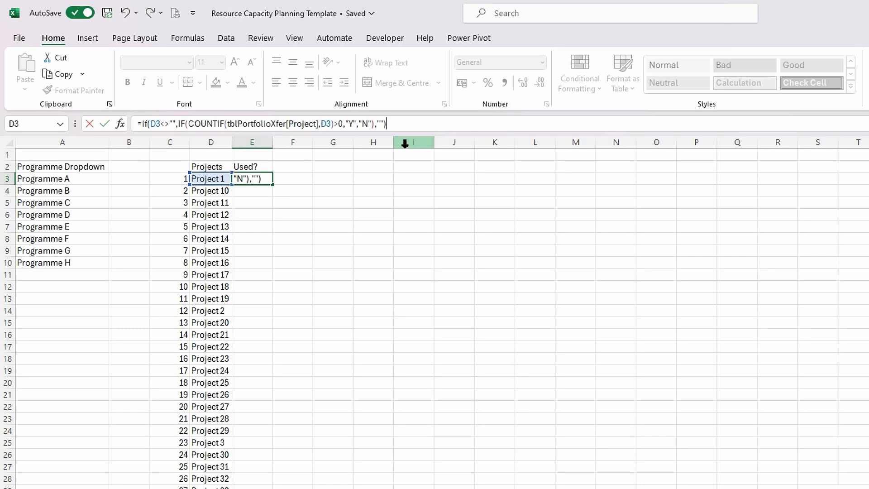
{"action": "key", "text": "Return"}
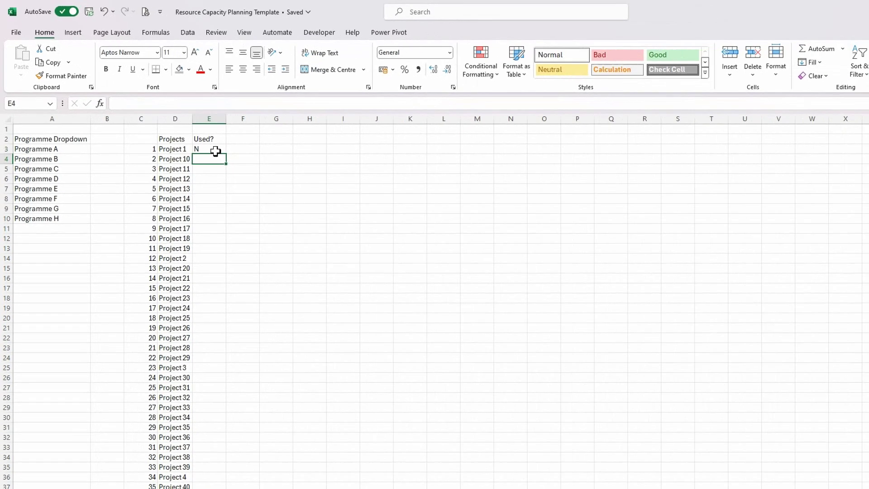
Fill the Used? formula from E3 down to row 52, alongside the numbered project list.
{"action": "left_click", "coordinate": [267, 181]}
{"action": "double_click", "coordinate": [209, 145]}
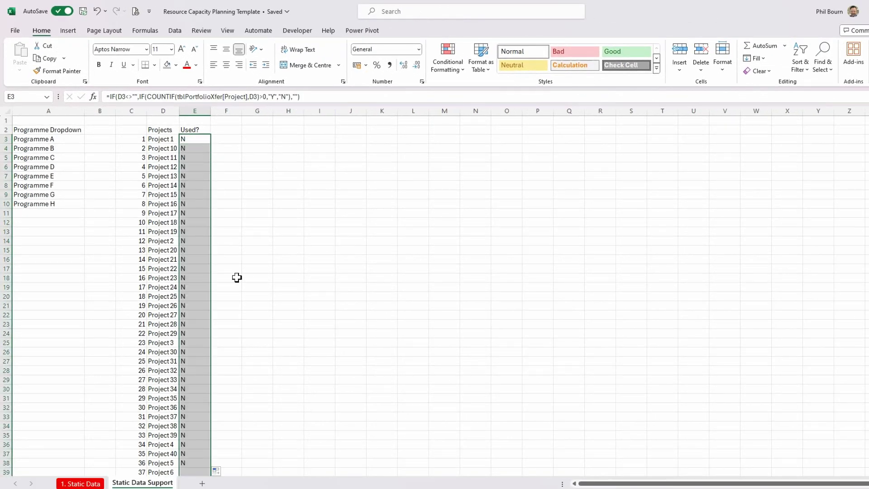
{"action": "scroll", "coordinate": [236, 277], "scroll_direction": "down", "scroll_amount": 6}
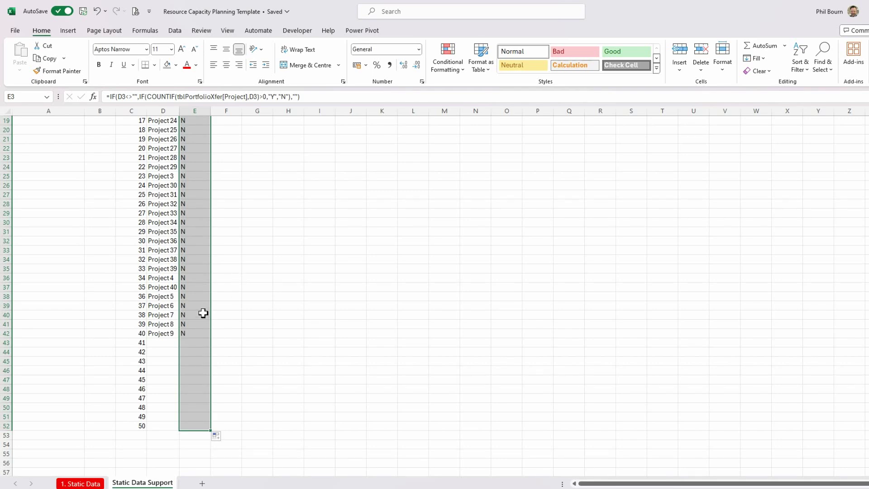
{"action": "scroll", "coordinate": [202, 326], "scroll_direction": "up", "scroll_amount": 6}
{"action": "left_click", "coordinate": [170, 139]}
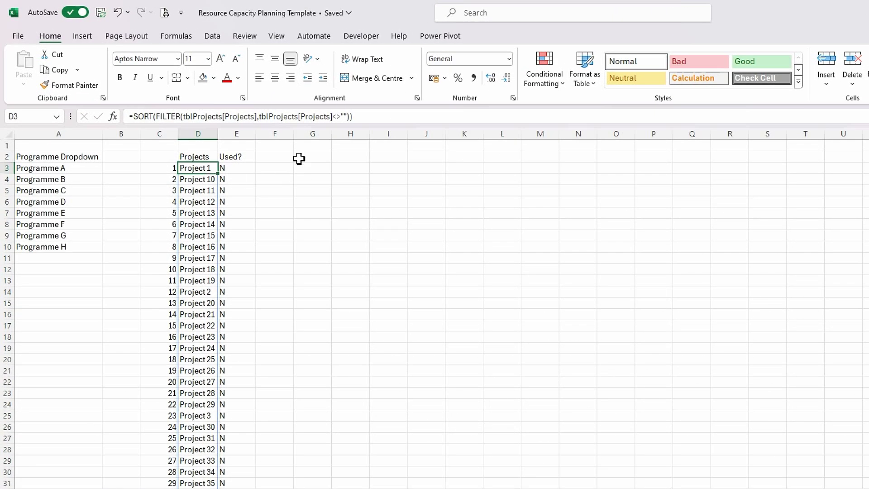
Add the heading Project Dropdown in cell G2 and autofit column G to its width.
{"action": "left_click", "coordinate": [299, 159]}
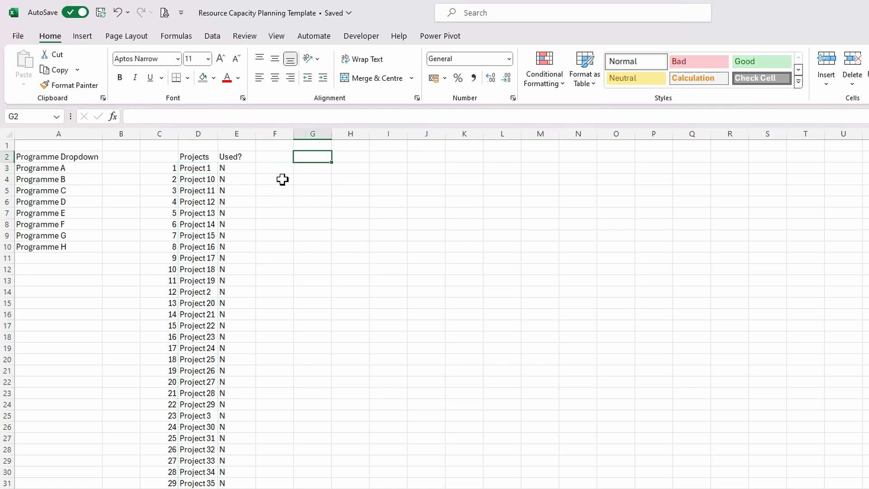
{"action": "type", "text": "Project"}
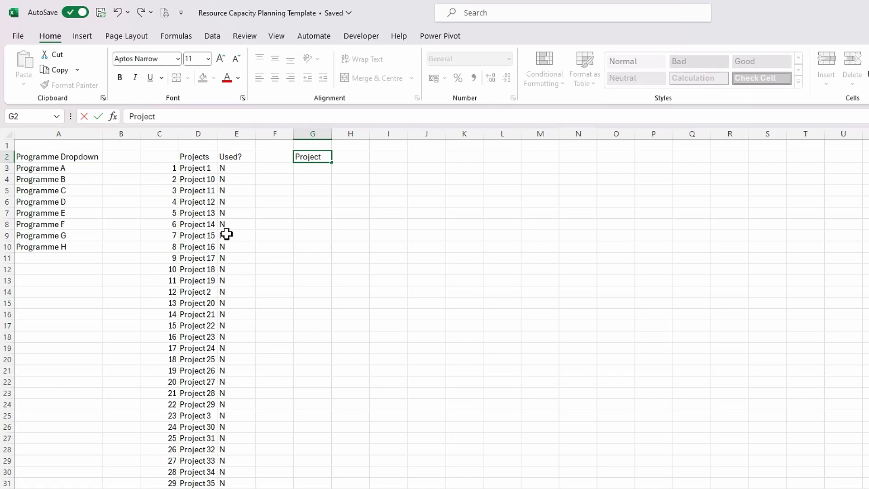
{"action": "type", "text": " Drop down"}
{"action": "key", "text": "BackSpace"}
{"action": "key", "text": "BackSpace"}
{"action": "key", "text": "BackSpace"}
{"action": "key", "text": "BackSpace"}
{"action": "type", "text": "down"}
{"action": "key", "text": "Return"}
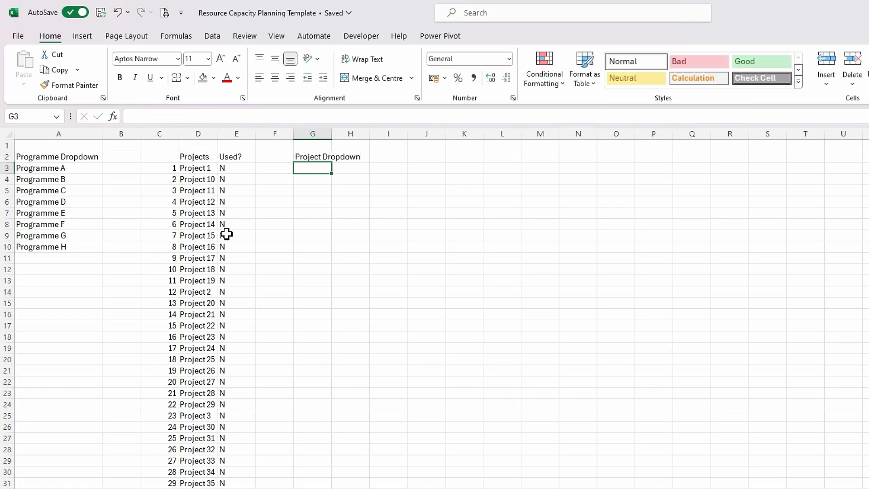
{"action": "double_click", "coordinate": [334, 135]}
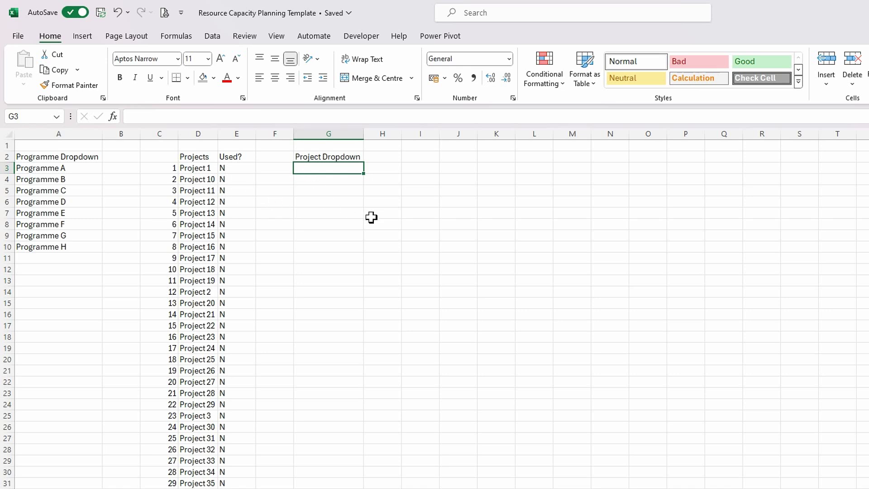
Enter a FILTER formula in G3 that returns the projects in D3:D52 whose Used? value in E3:E52 equals "N".
{"action": "type", "text": "="}
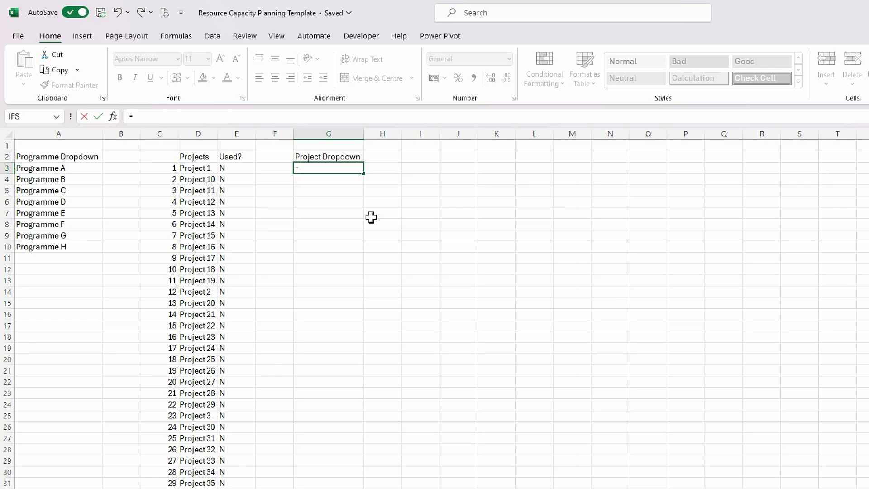
{"action": "type", "text": "fi"}
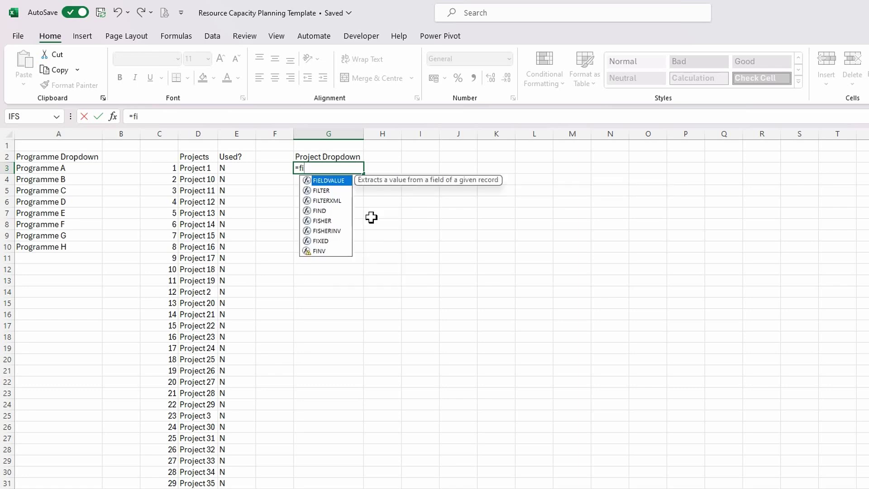
{"action": "double_click", "coordinate": [322, 192]}
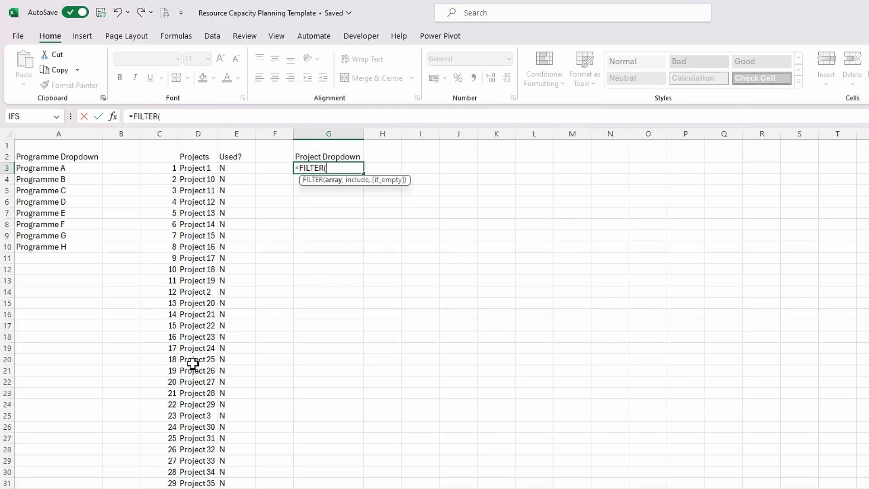
{"action": "left_click_drag", "start_coordinate": [202, 169], "coordinate": [168, 461]}
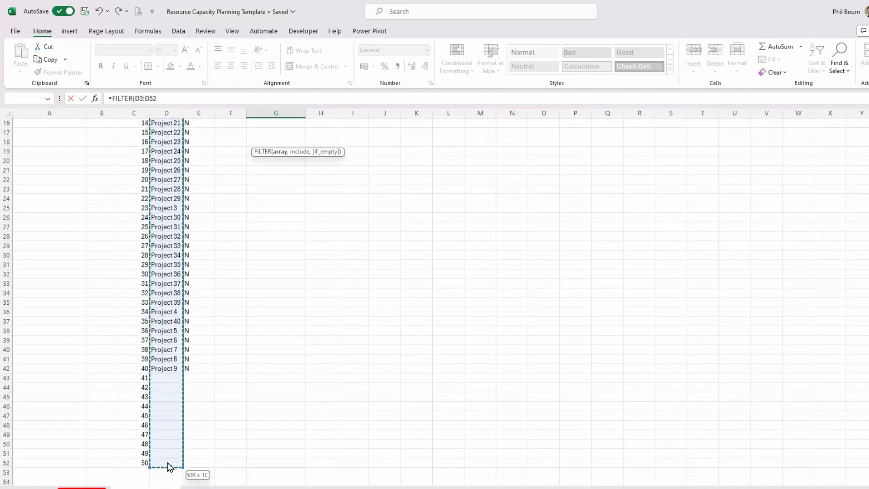
{"action": "type", "text": ","}
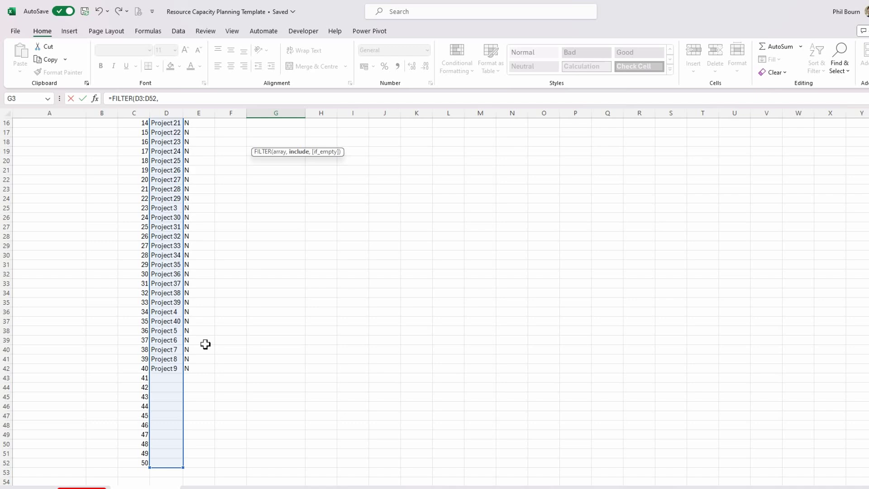
{"action": "scroll", "coordinate": [217, 287], "scroll_direction": "up", "scroll_amount": 5}
{"action": "left_click_drag", "start_coordinate": [198, 143], "coordinate": [206, 479]}
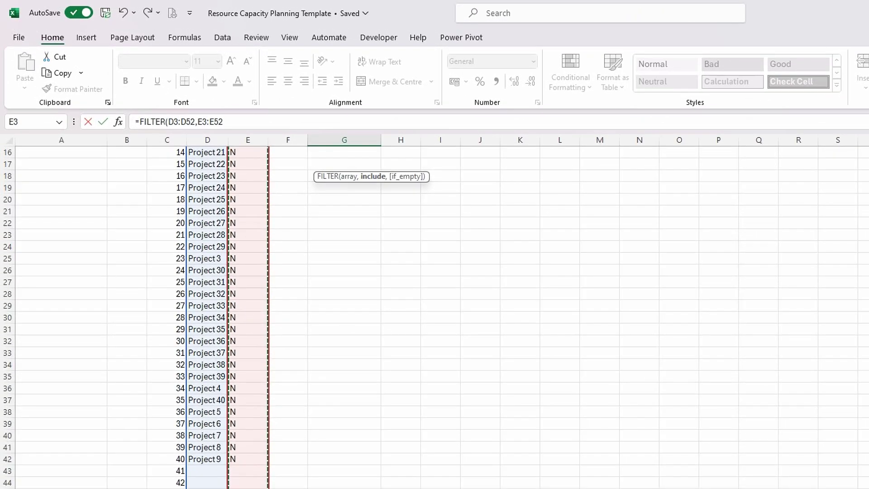
{"action": "type", "text": "=\"N"}
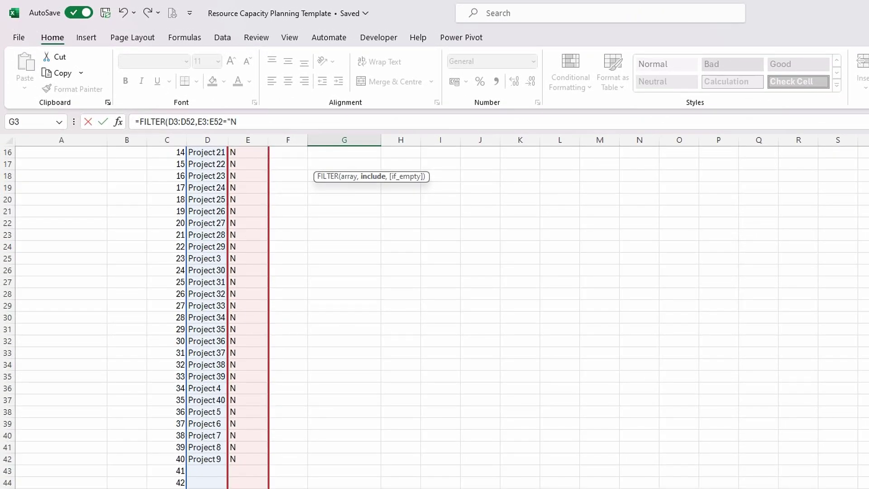
{"action": "type", "text": "\")"}
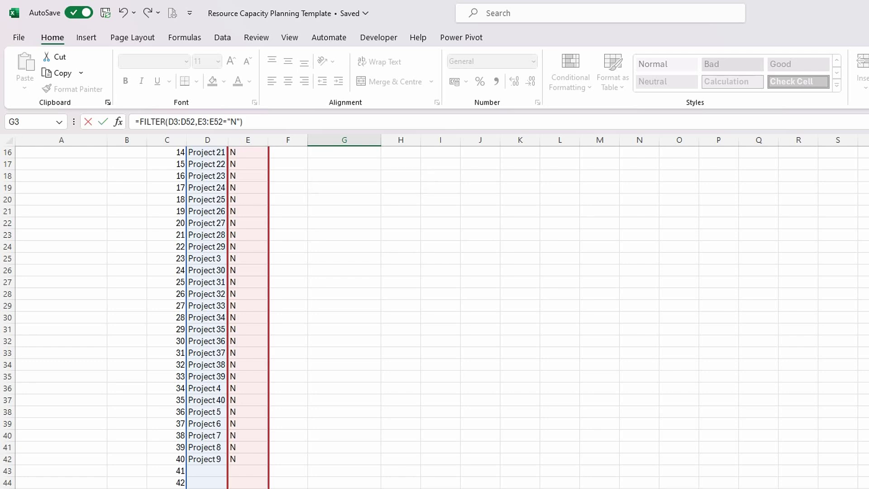
{"action": "key", "text": "Return"}
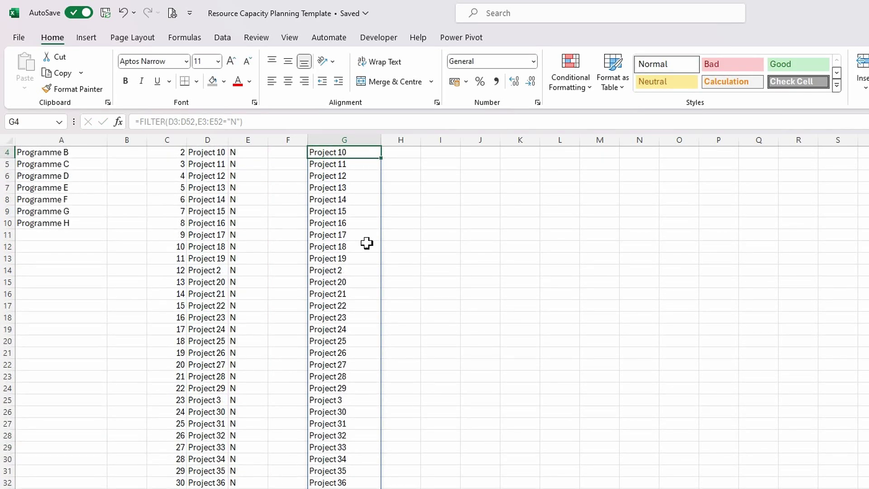
{"action": "scroll", "coordinate": [366, 256], "scroll_direction": "up", "scroll_amount": 1}
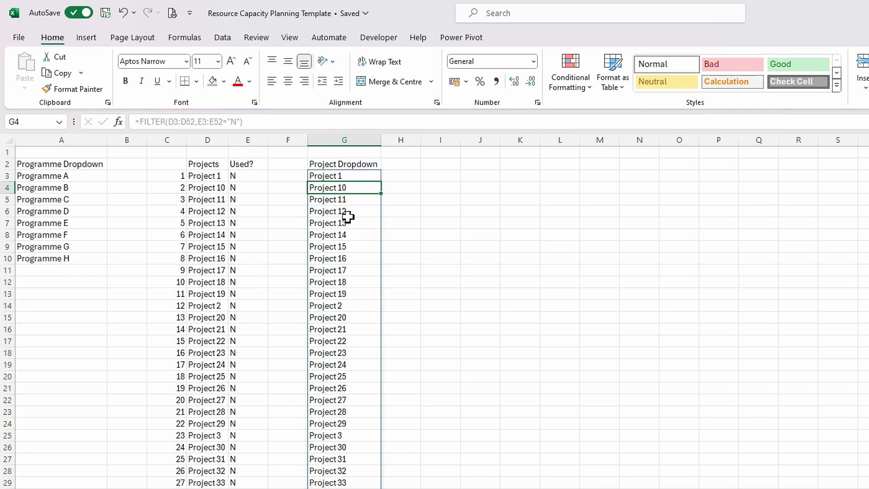
{"action": "scroll", "coordinate": [348, 217], "scroll_direction": "down", "scroll_amount": 4}
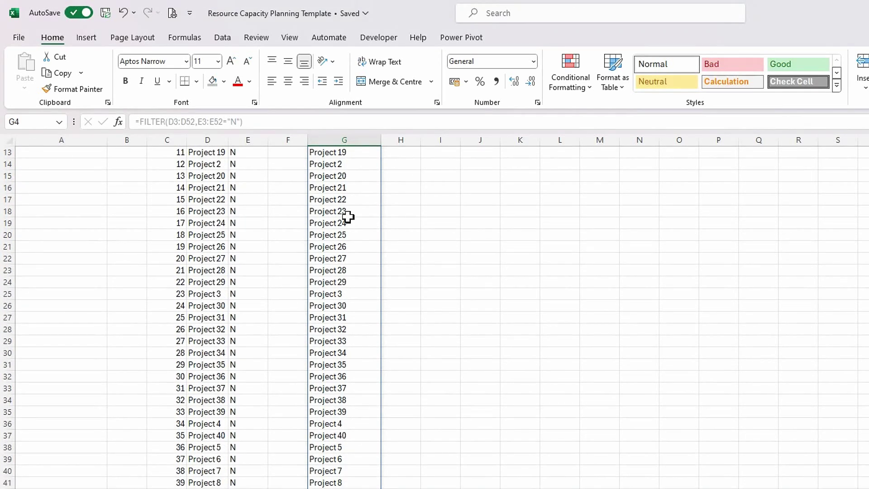
Set up list-type data validation for the first Project cell, M5, in the Programme/Project/Category table.
{"action": "scroll", "coordinate": [349, 229], "scroll_direction": "down", "scroll_amount": 2}
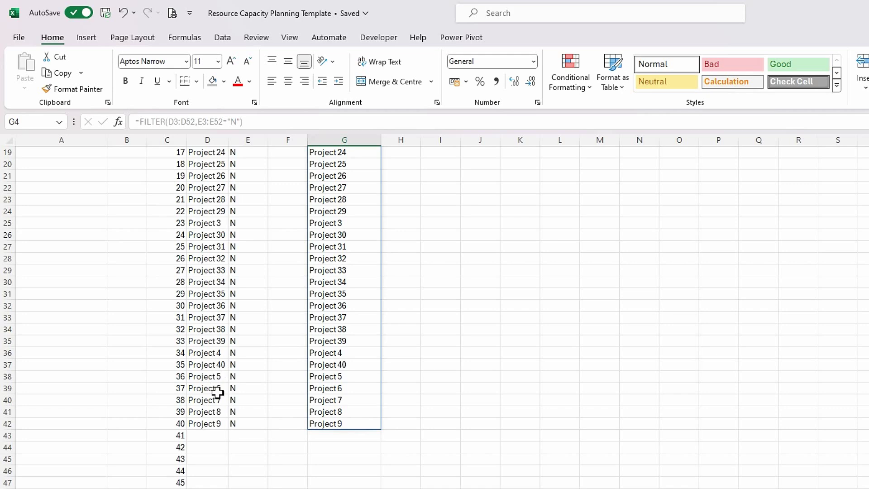
{"action": "scroll", "coordinate": [218, 389], "scroll_direction": "up", "scroll_amount": 6}
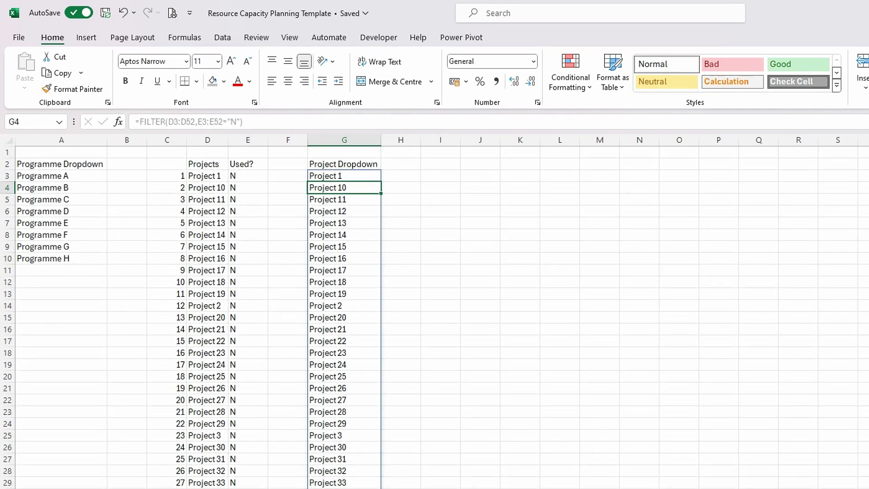
{"action": "key", "text": "ctrl+Page_Up"}
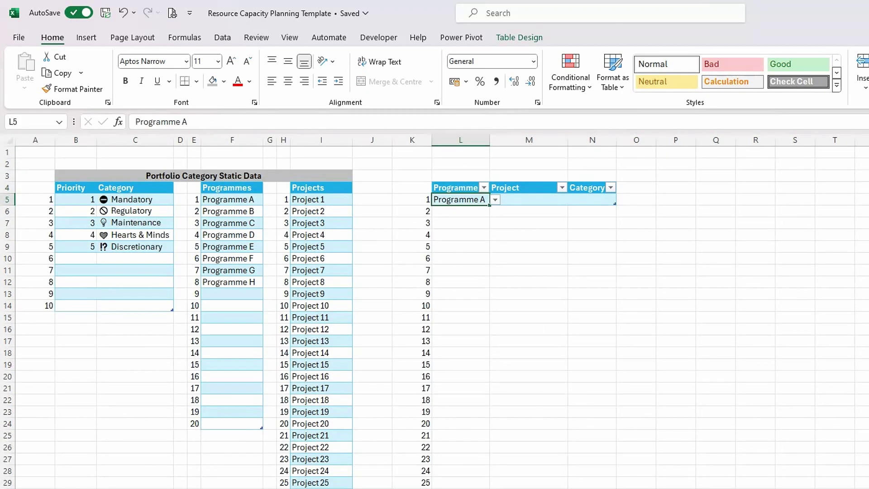
{"action": "left_click", "coordinate": [518, 200]}
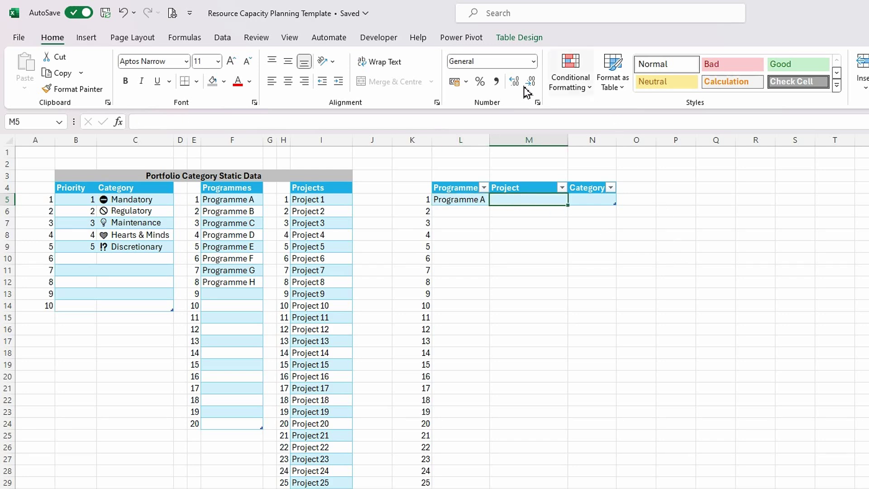
{"action": "left_click", "coordinate": [223, 39]}
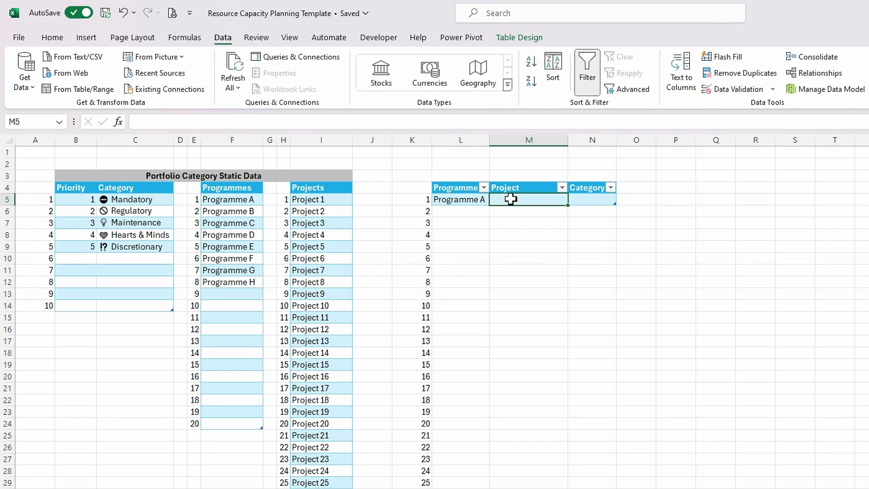
{"action": "left_click", "coordinate": [772, 89]}
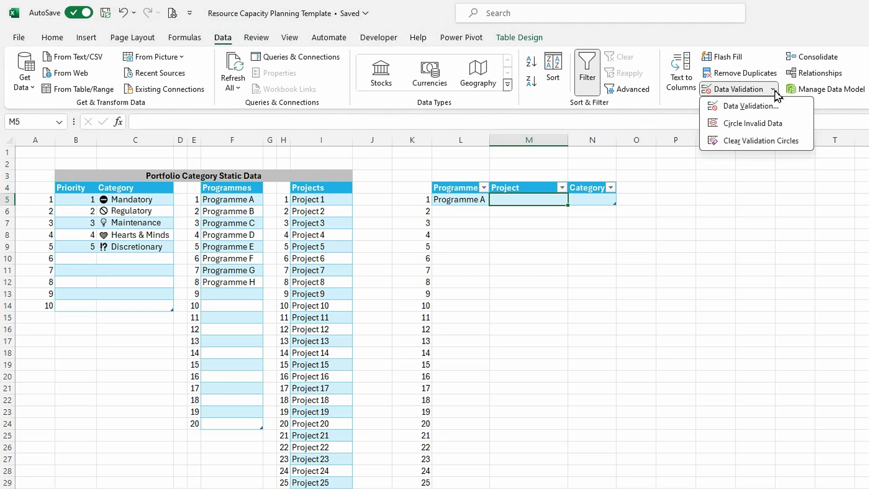
{"action": "left_click", "coordinate": [744, 107]}
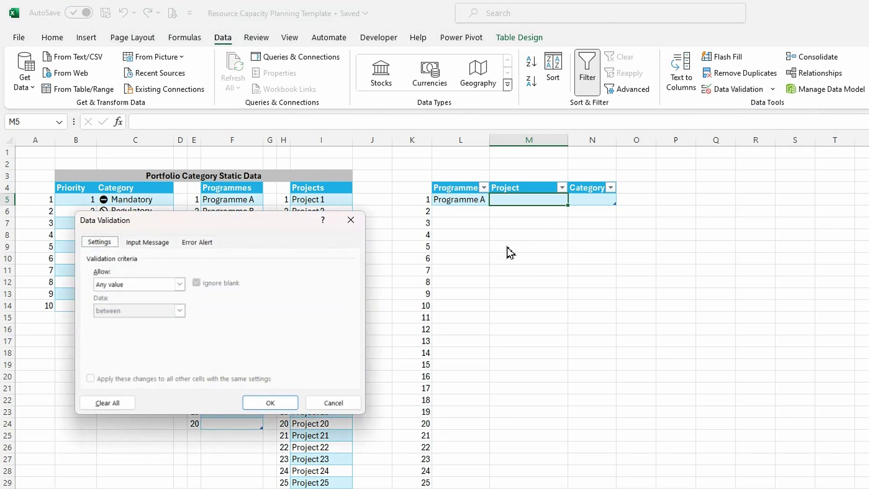
{"action": "left_click", "coordinate": [180, 285]}
{"action": "left_click", "coordinate": [108, 321]}
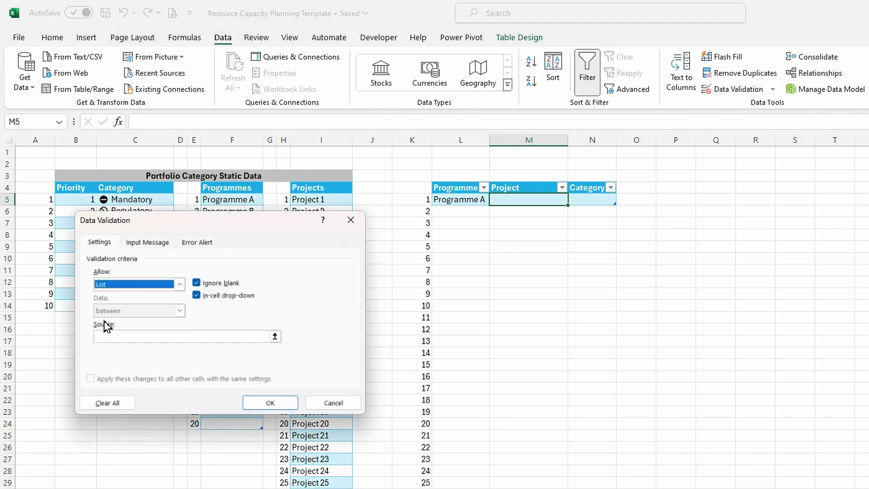
Set the validation list source to the spilled range ='Static Data Support'!$G$3# and apply it.
{"action": "left_click", "coordinate": [274, 336]}
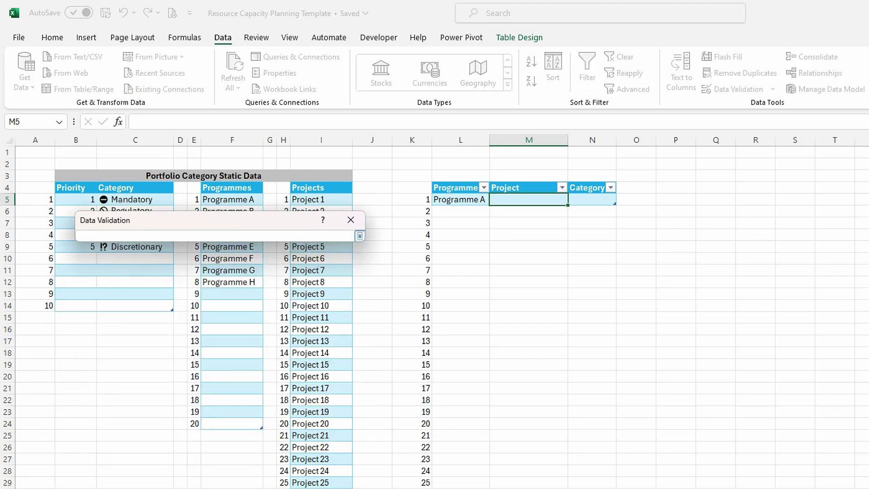
{"action": "key", "text": "ctrl+Page_Down"}
{"action": "left_click", "coordinate": [328, 175]}
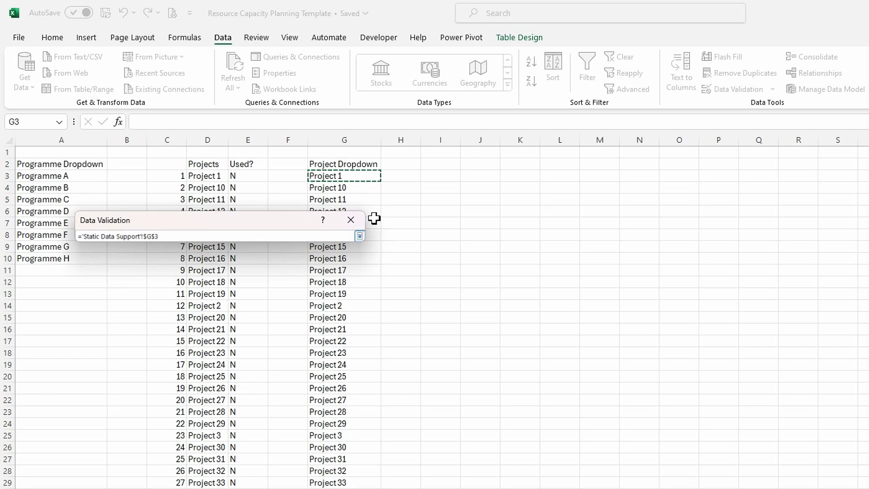
{"action": "type", "text": "#"}
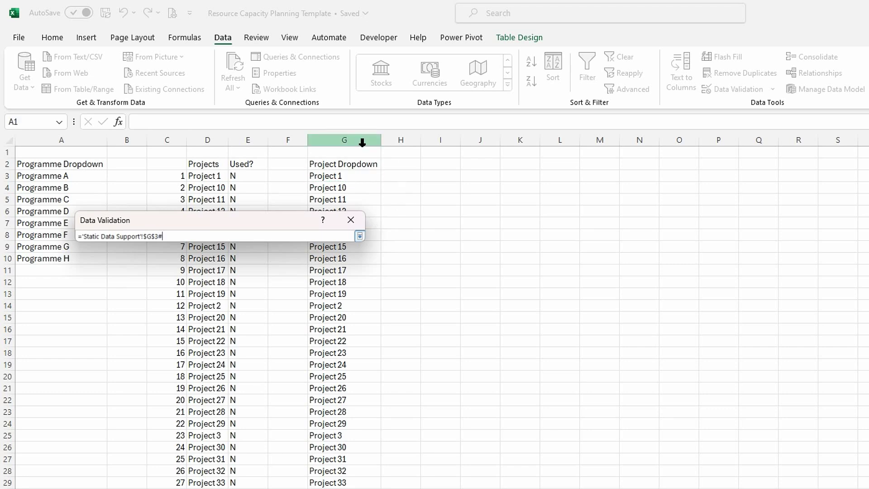
{"action": "left_click", "coordinate": [360, 236]}
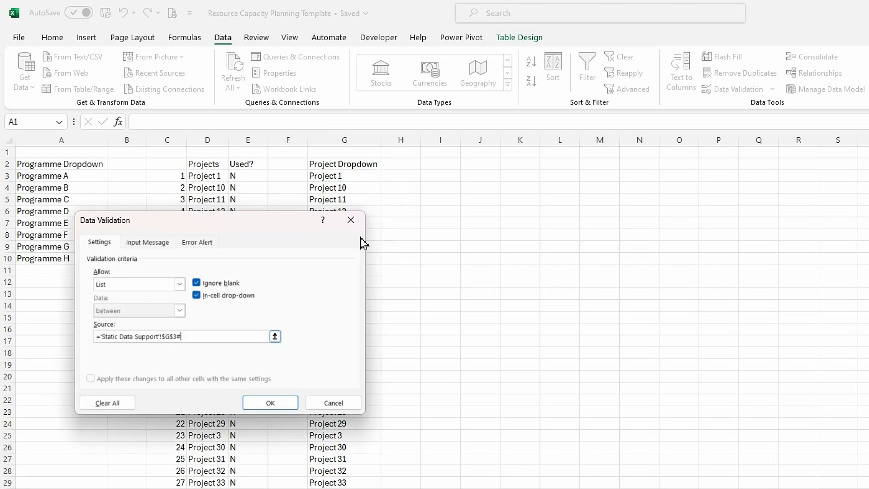
{"action": "left_click", "coordinate": [278, 407]}
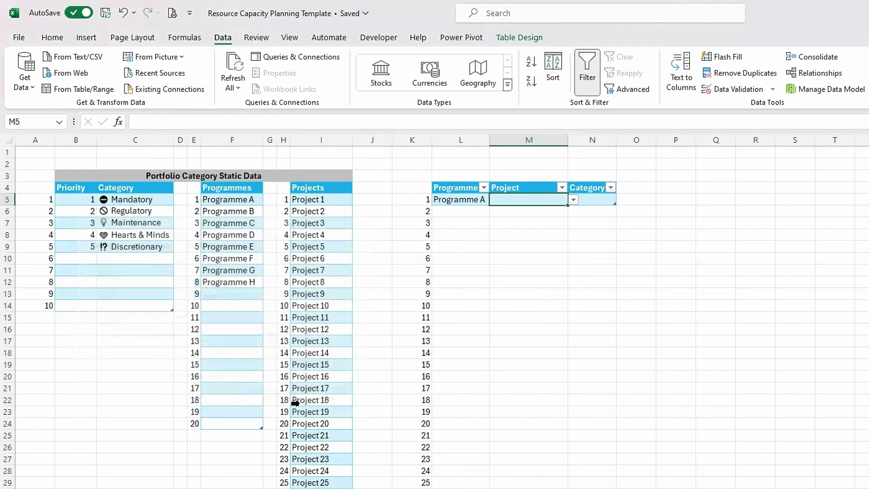
Choose Project 1 from the dropdown list in the first Project cell.
{"action": "left_click", "coordinate": [573, 200]}
{"action": "left_click", "coordinate": [520, 211]}
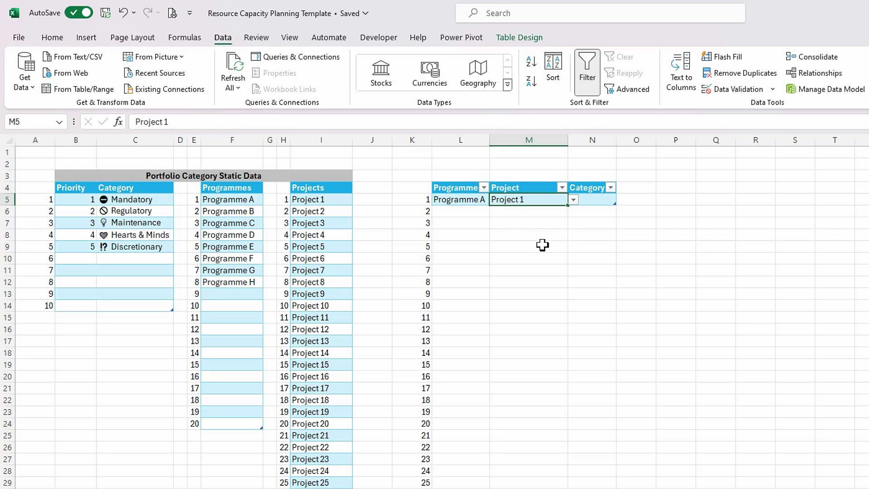
{"action": "key", "text": "Tab"}
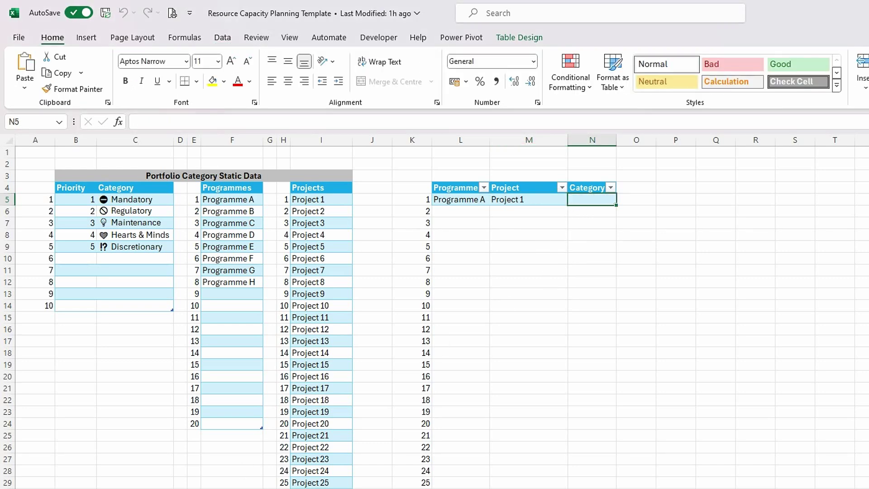
Inspect the Project Dropdown formula on the Static Data Support sheet, and widen the portfolio table's Category column slightly.
{"action": "key", "text": "ctrl+Page_Down"}
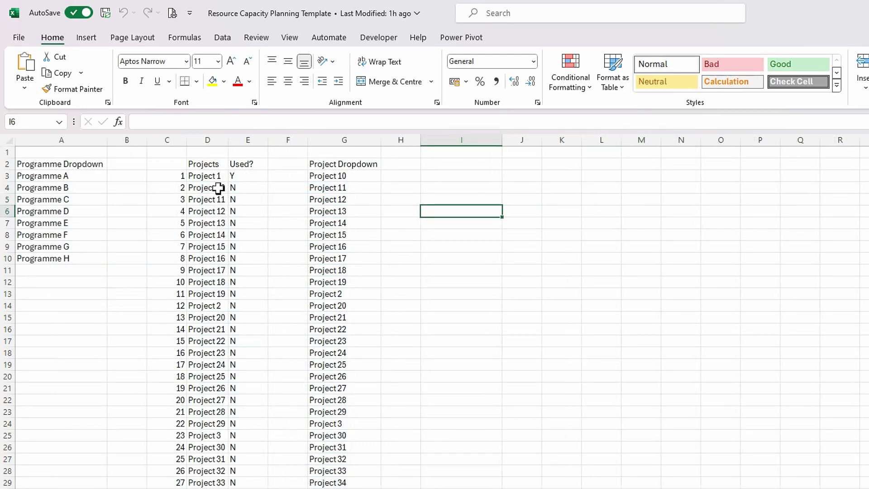
{"action": "left_click", "coordinate": [362, 176]}
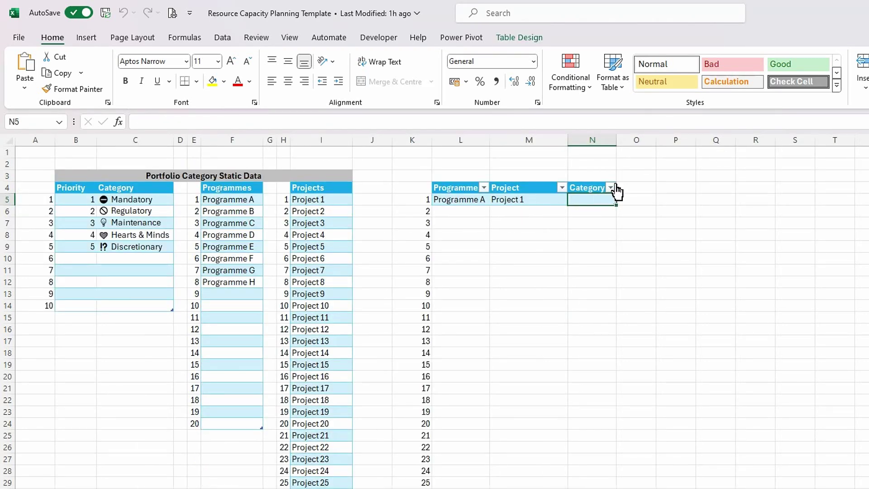
{"action": "left_click_drag", "start_coordinate": [619, 143], "coordinate": [631, 143]}
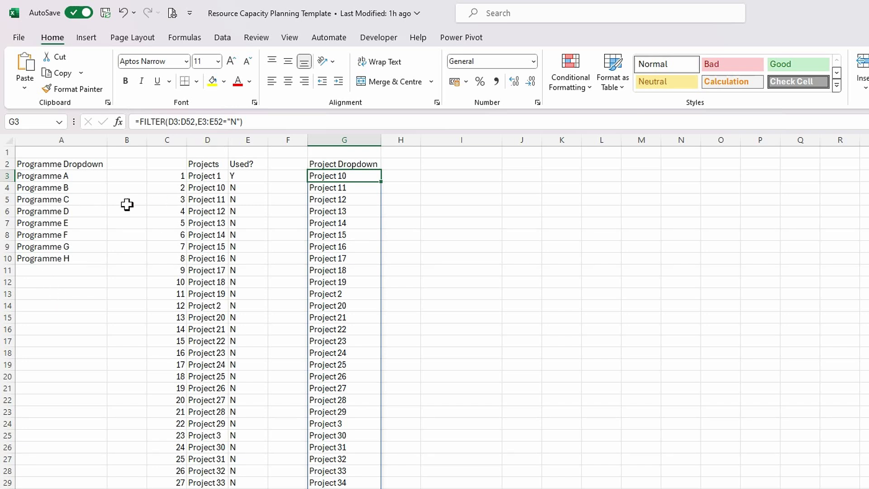
Enter the header "Category Dropdown" in cell I2 of the Static Data Support sheet.
{"action": "left_click", "coordinate": [451, 165]}
{"action": "type", "text": "C"}
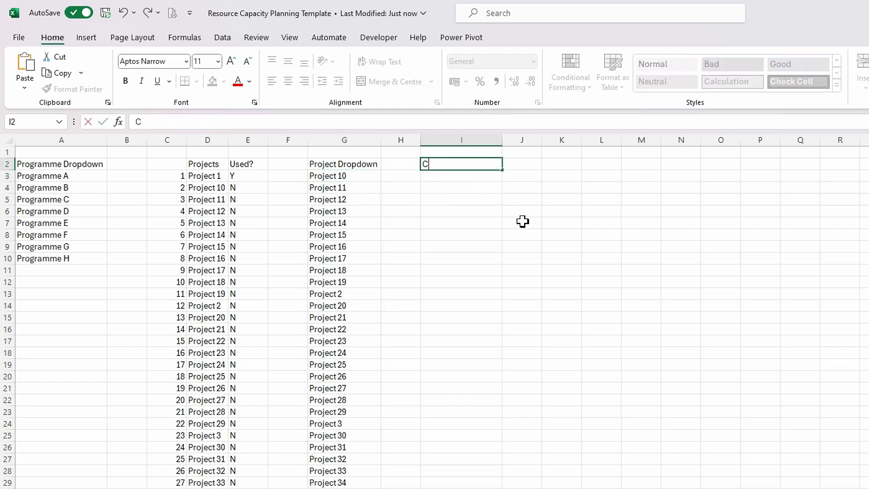
{"action": "type", "text": "ategory Dropdown"}
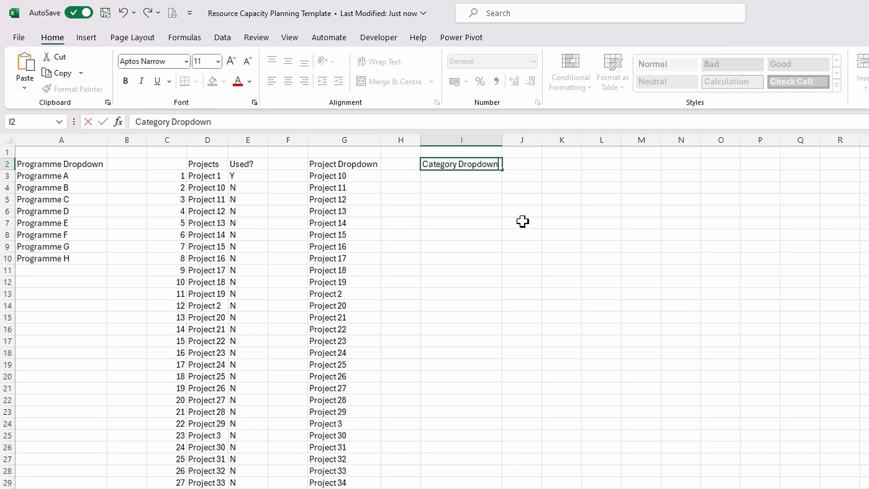
{"action": "key", "text": "Return"}
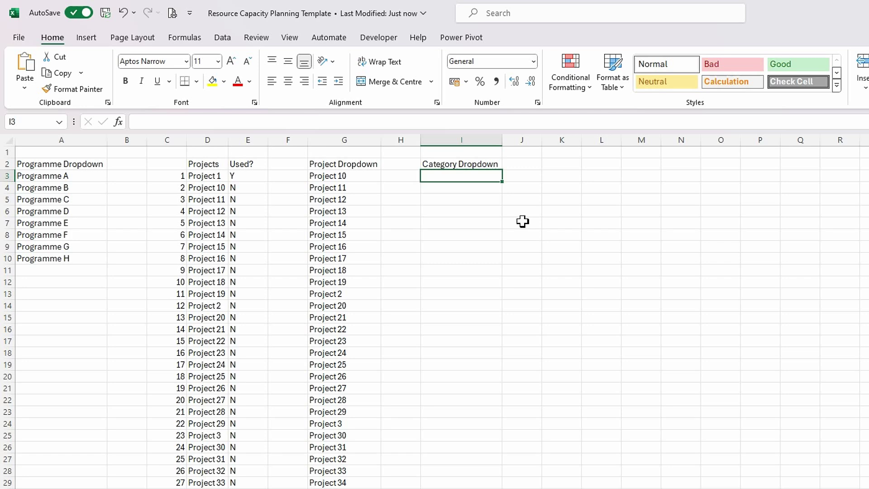
Begin a FILTER formula in cell I3 with tblPortCategory[Category] as its array.
{"action": "type", "text": "=fil"}
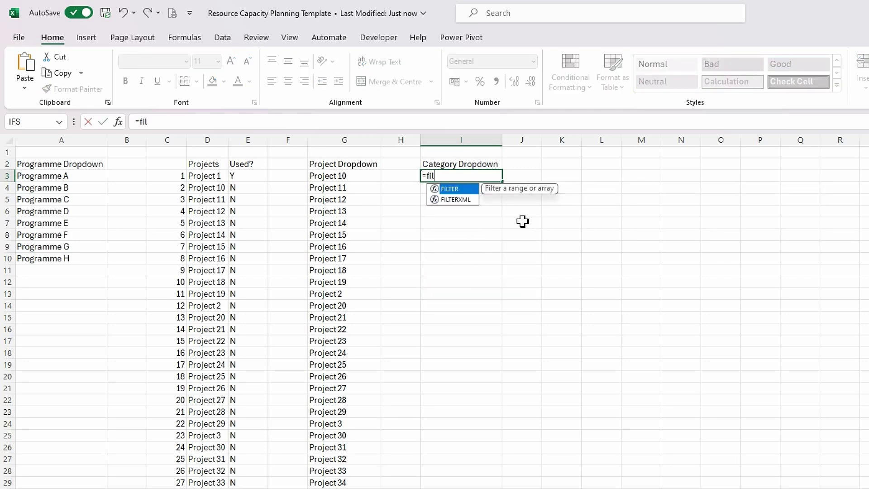
{"action": "key", "text": "Tab"}
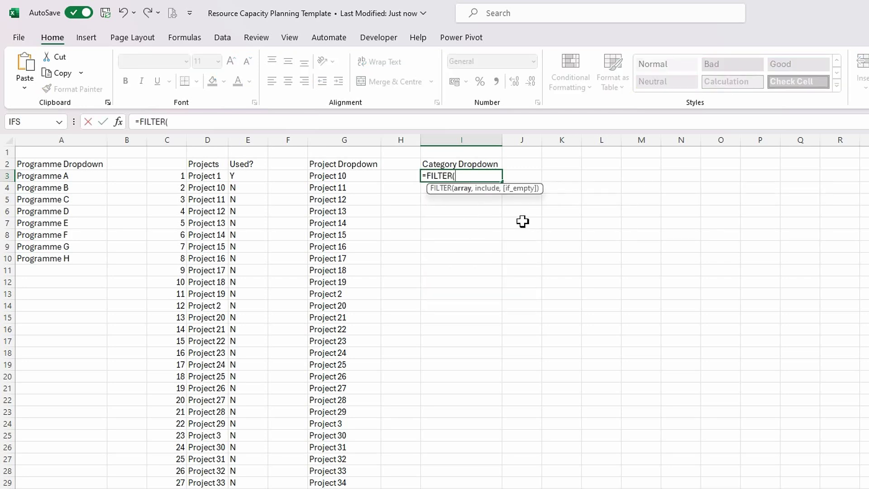
{"action": "type", "text": "tb"}
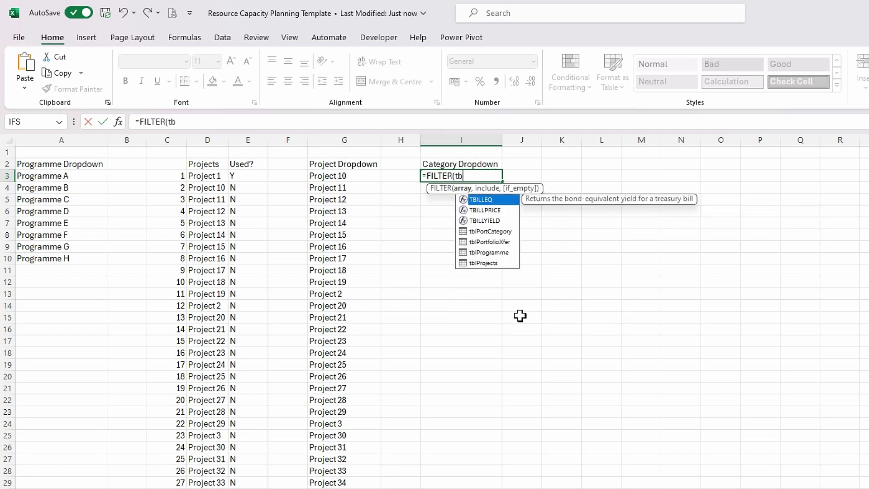
{"action": "double_click", "coordinate": [493, 232]}
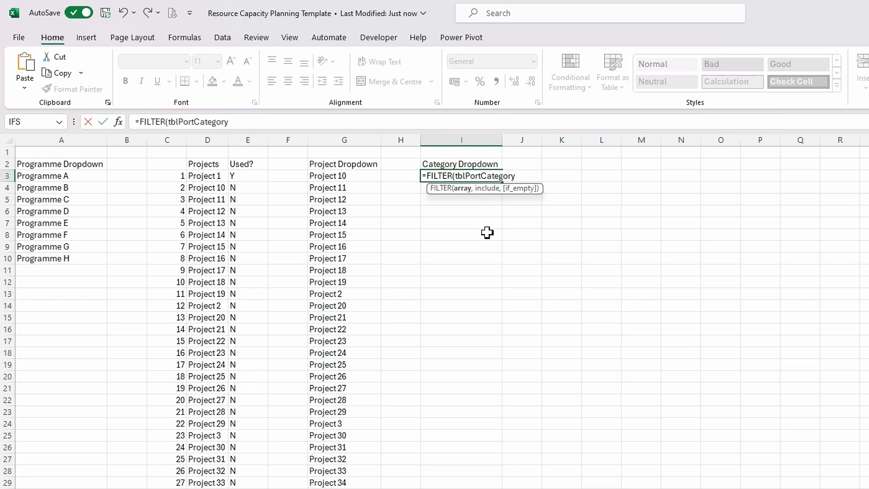
{"action": "type", "text": "["}
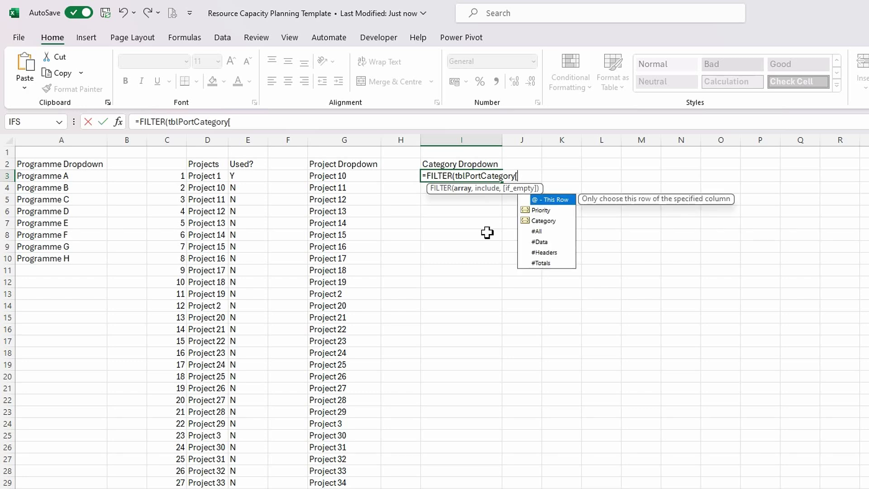
{"action": "double_click", "coordinate": [541, 221]}
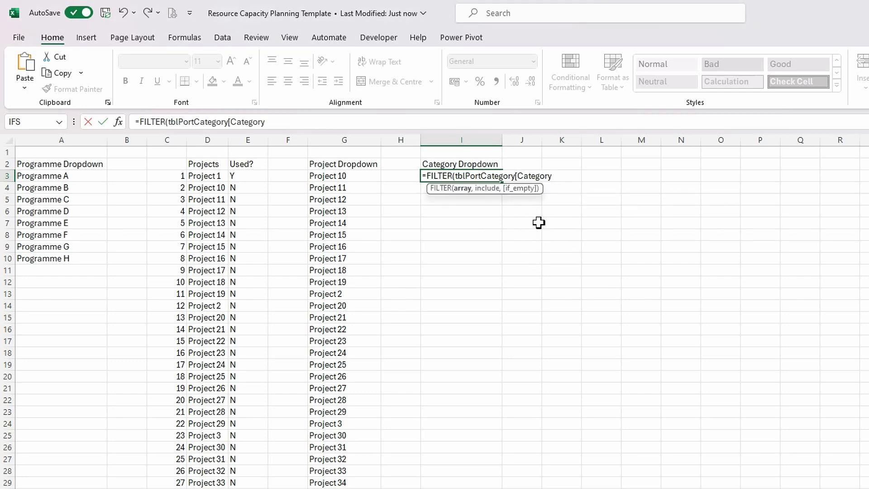
{"action": "type", "text": "]"}
Complete the FILTER formula with the include condition tblPortCategory[Category]<>"" and commit it.
{"action": "type", "text": ",tb"}
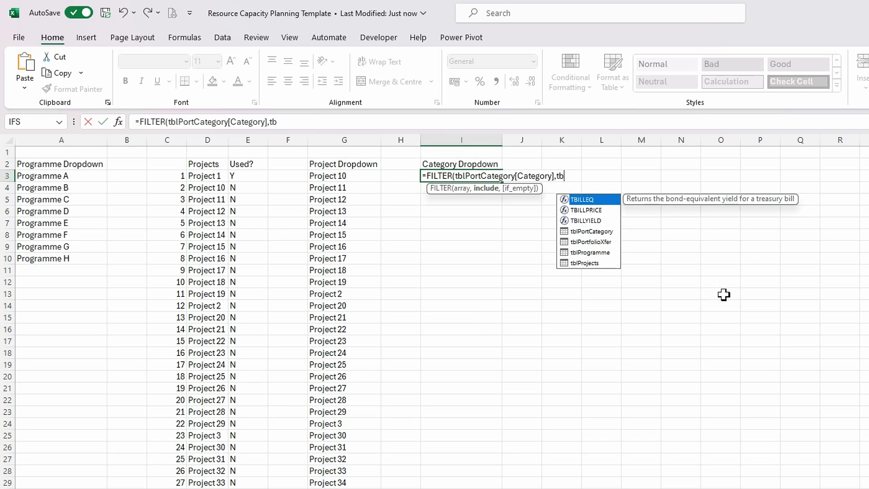
{"action": "double_click", "coordinate": [589, 232]}
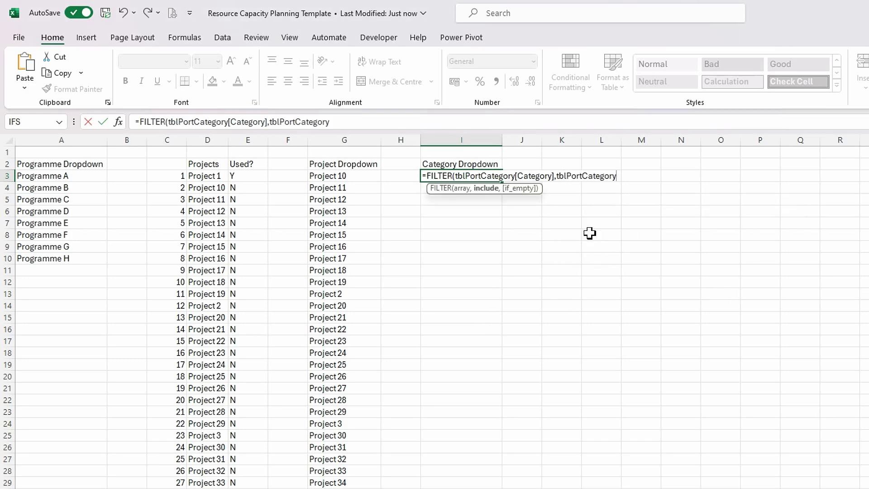
{"action": "type", "text": "["}
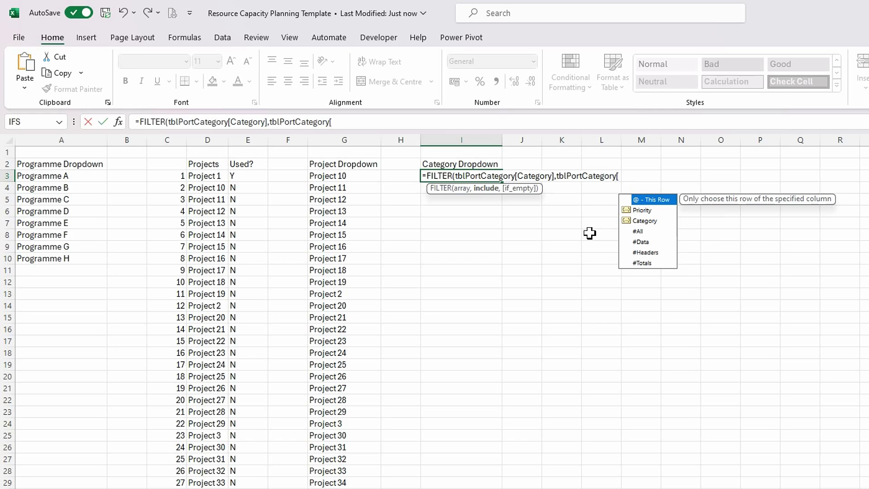
{"action": "double_click", "coordinate": [637, 222]}
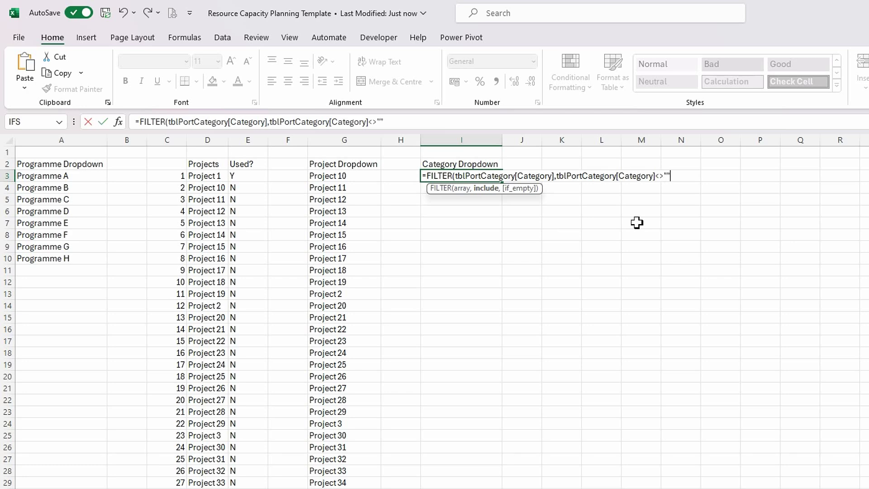
{"action": "type", "text": ")"}
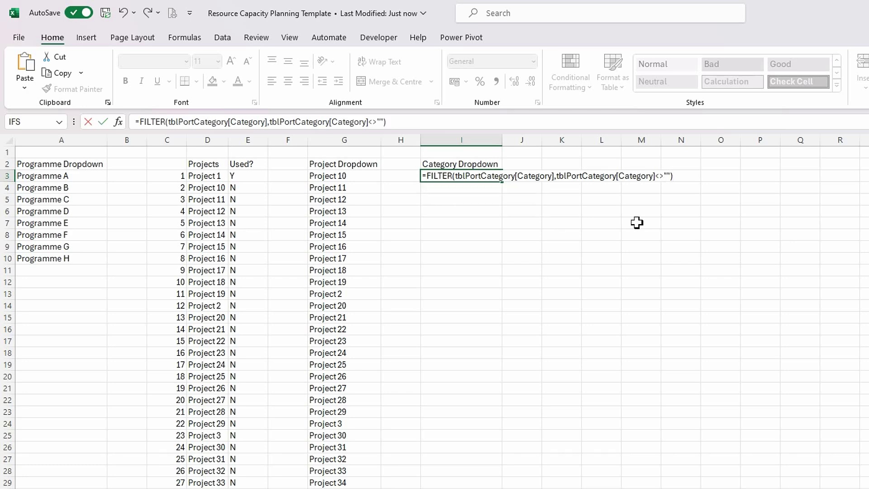
{"action": "key", "text": "ctrl+Return"}
Open data validation for the portfolio table's Category cell N5 on the Static Data sheet and allow a List.
{"action": "left_click", "coordinate": [598, 212]}
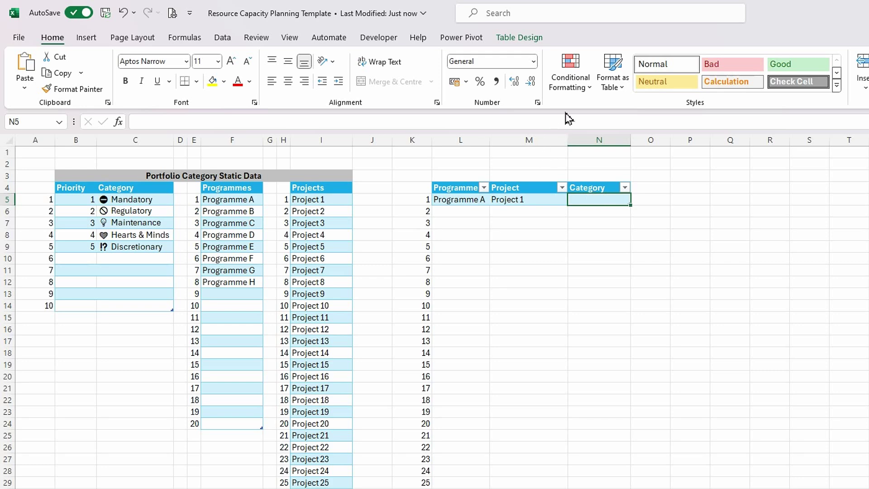
{"action": "left_click", "coordinate": [231, 40]}
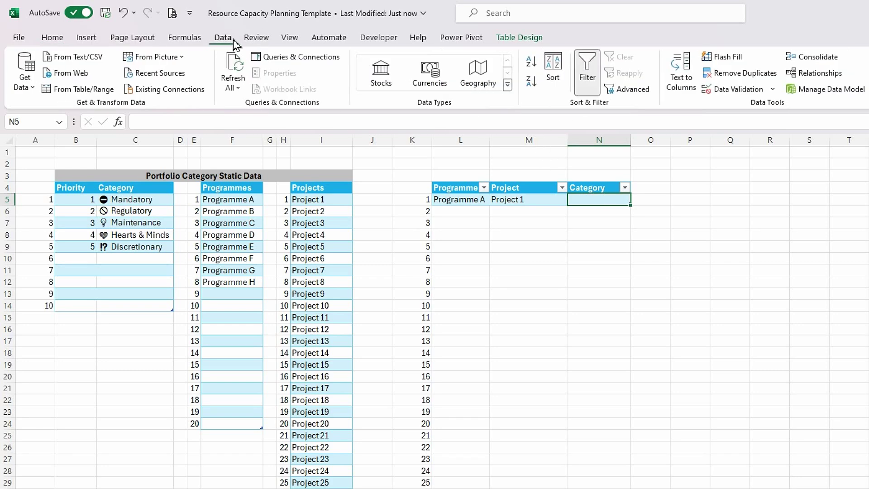
{"action": "left_click", "coordinate": [767, 93]}
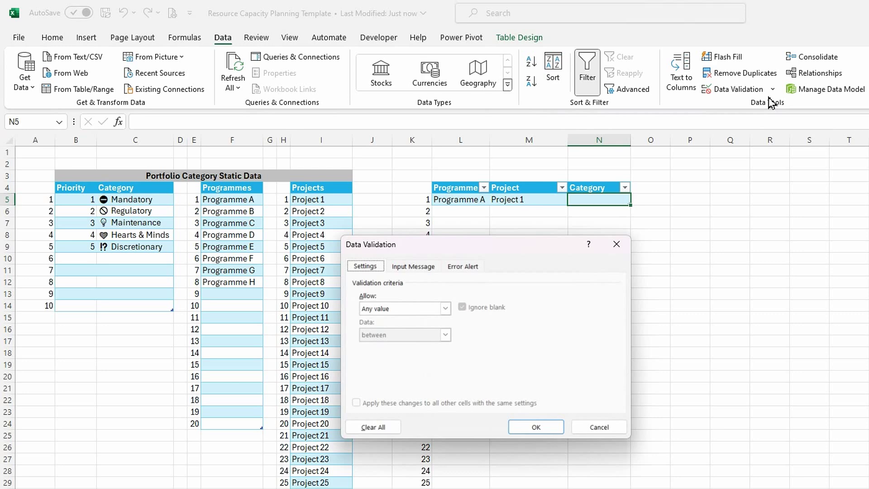
{"action": "left_click", "coordinate": [447, 309]}
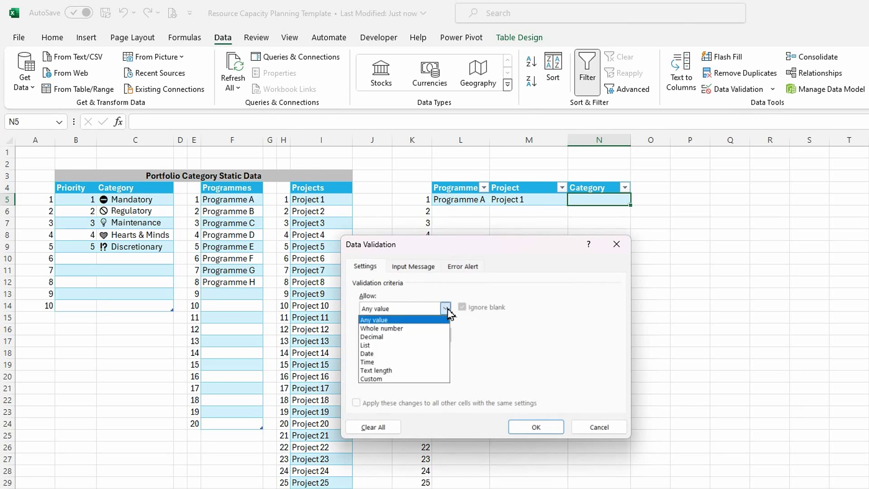
{"action": "left_click", "coordinate": [434, 343]}
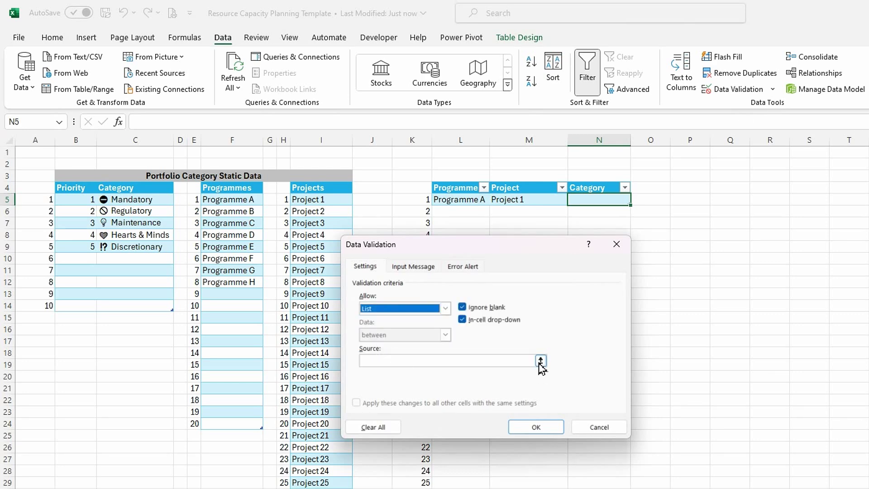
Set the validation list source to ='Static Data Support'!$I$3# and apply it to the Category cell.
{"action": "left_click", "coordinate": [540, 360]}
{"action": "key", "text": "ctrl+Page_Down"}
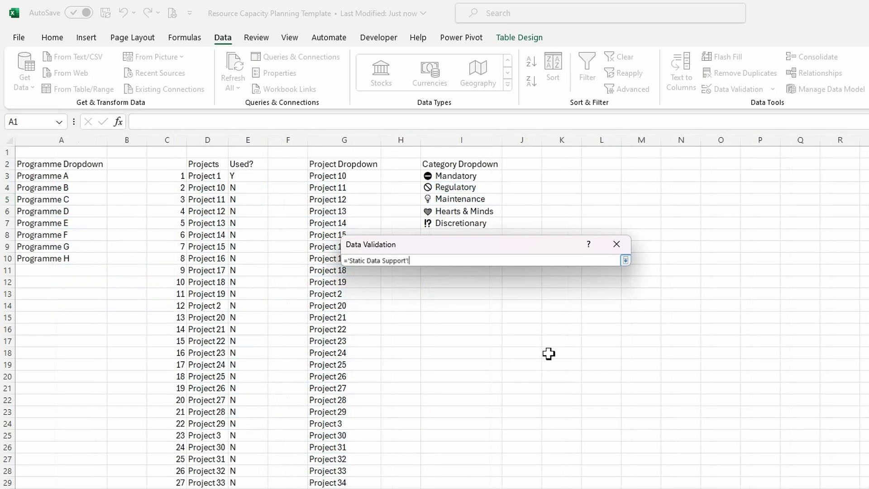
{"action": "left_click", "coordinate": [472, 177]}
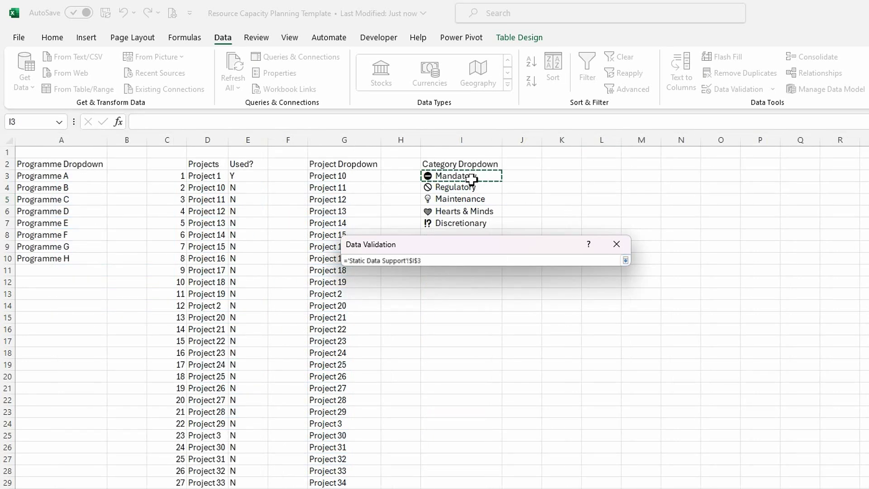
{"action": "type", "text": "#"}
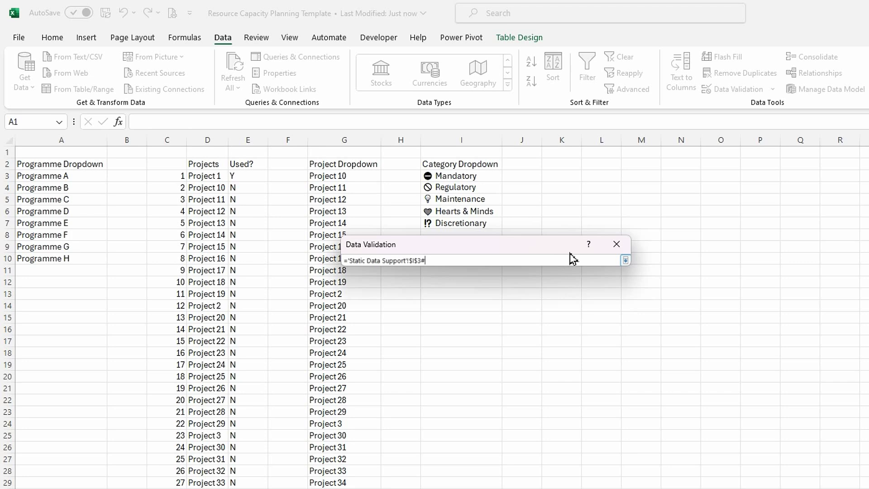
{"action": "left_click", "coordinate": [625, 260]}
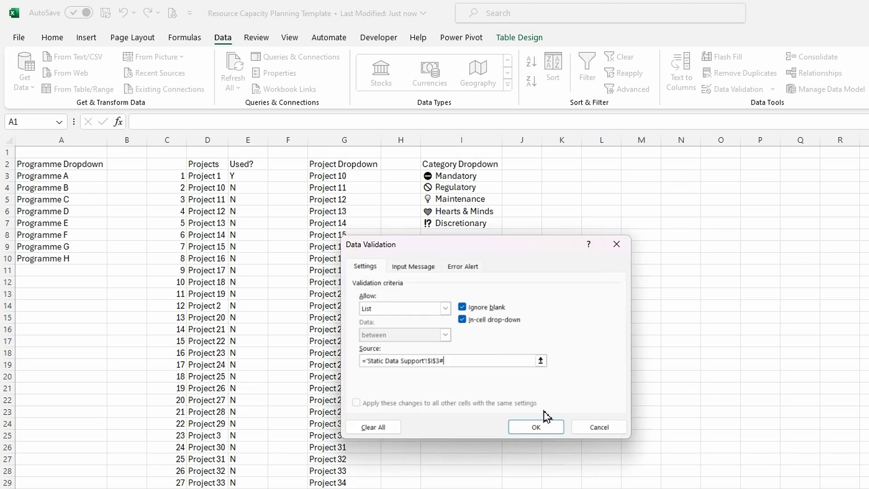
{"action": "left_click", "coordinate": [537, 428]}
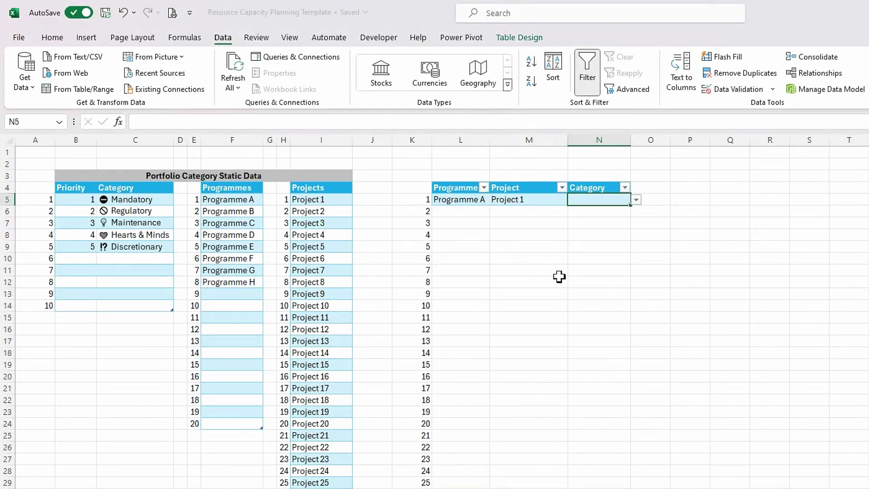
Choose Regulatory from the dropdown as the Category for Project 1 in cell N5.
{"action": "left_click", "coordinate": [637, 200]}
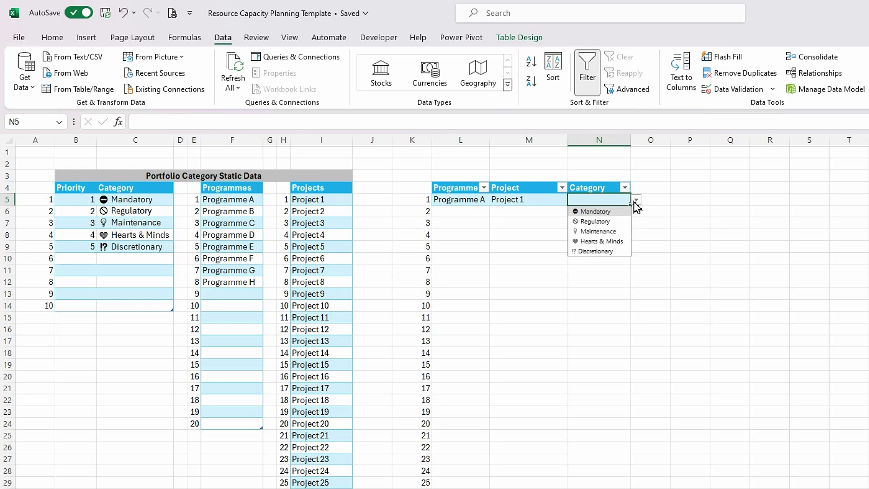
{"action": "left_click", "coordinate": [596, 221]}
{"action": "left_click", "coordinate": [542, 235]}
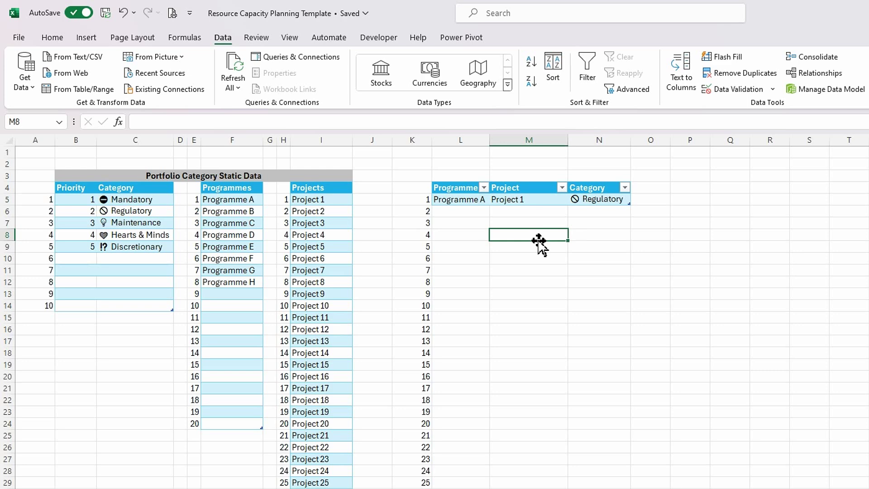
Add a second row to the portfolio table with Programme A and Project 2 chosen from the dropdowns.
{"action": "left_click", "coordinate": [597, 200]}
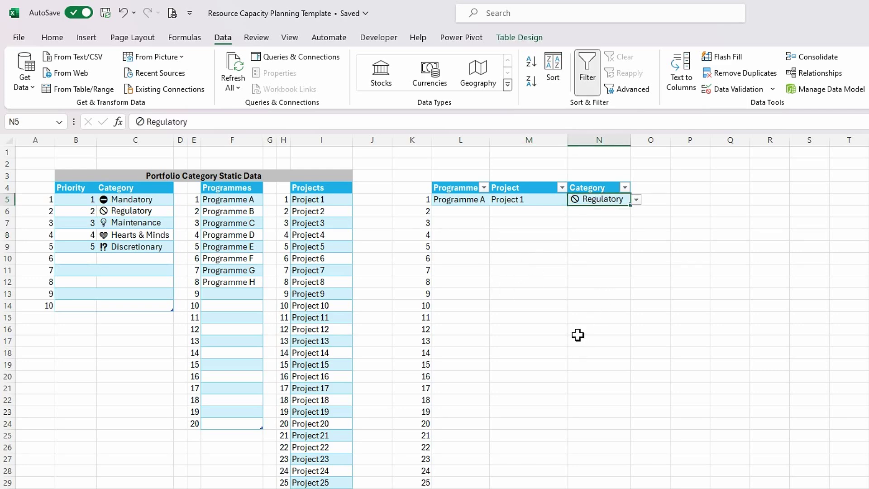
{"action": "key", "text": "Tab"}
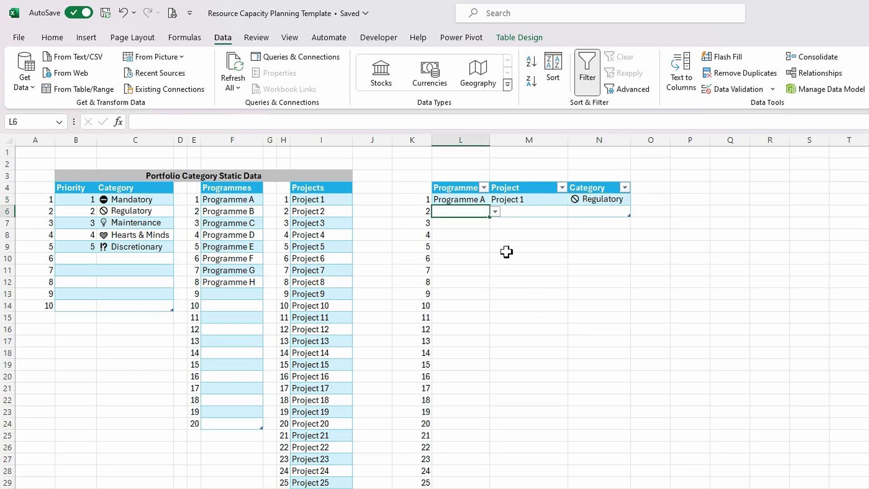
{"action": "left_click", "coordinate": [496, 211]}
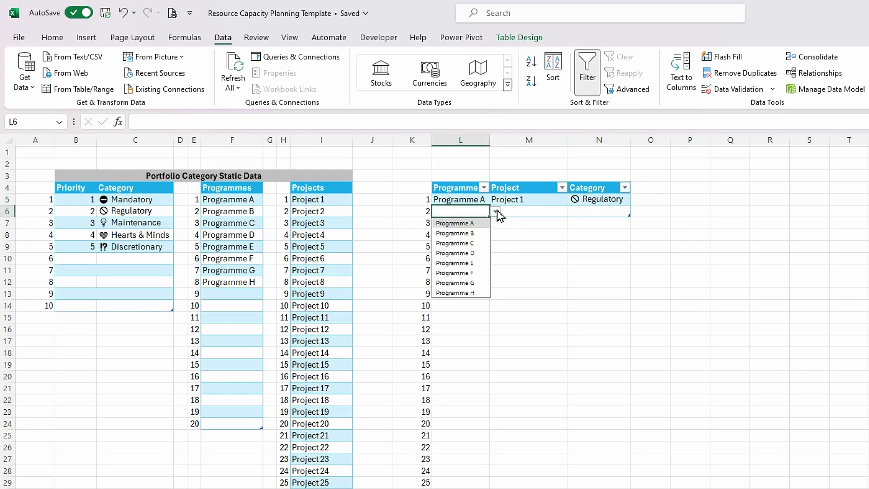
{"action": "left_click", "coordinate": [471, 222]}
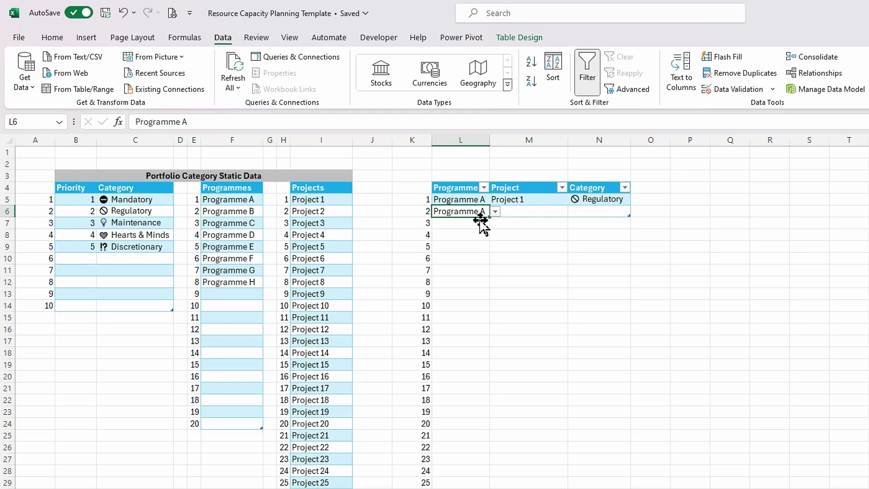
{"action": "left_click", "coordinate": [520, 210]}
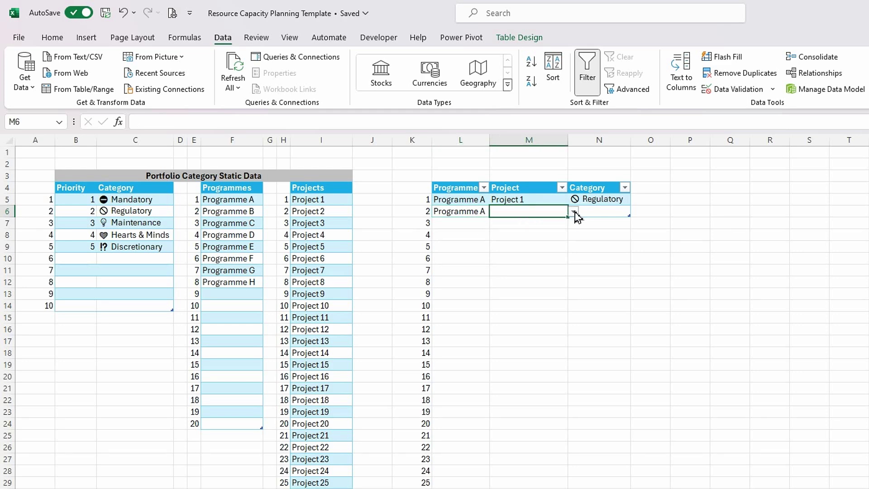
{"action": "type", "text": "pr"}
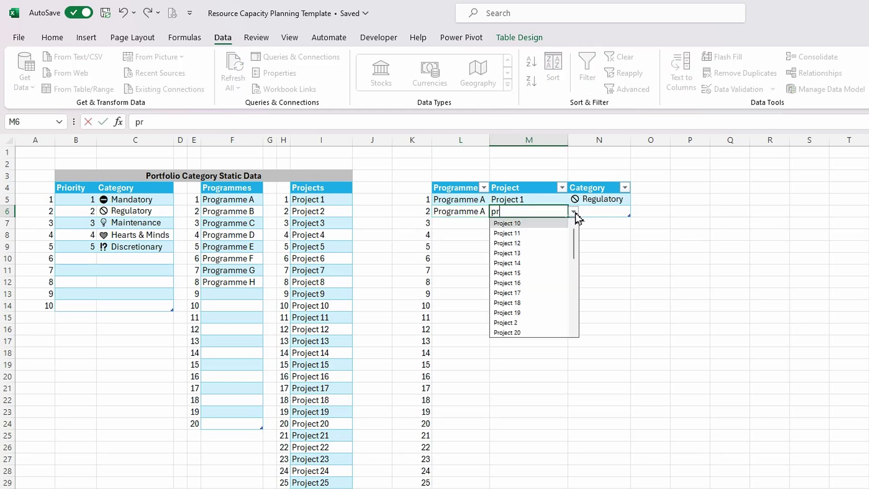
{"action": "left_click", "coordinate": [507, 322]}
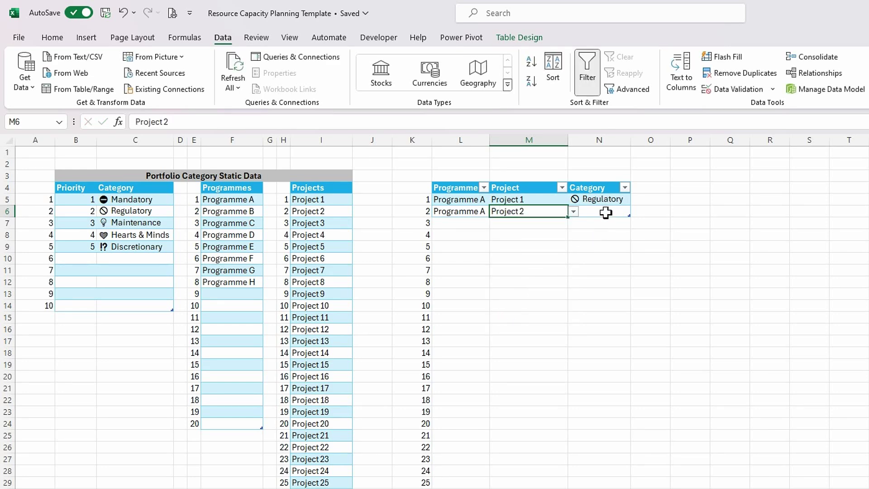
Set the Category for Project 2 to Regulatory by searching the dropdown for "re", and add another table row.
{"action": "left_click", "coordinate": [605, 212]}
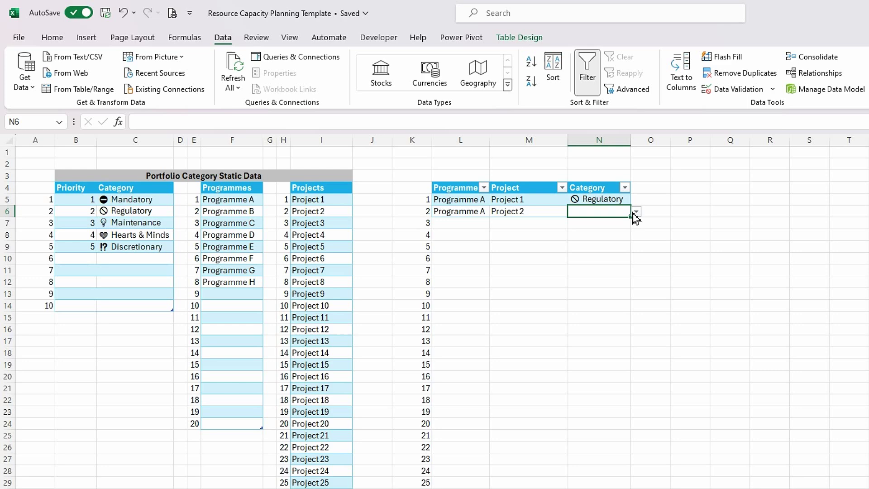
{"action": "type", "text": "re"}
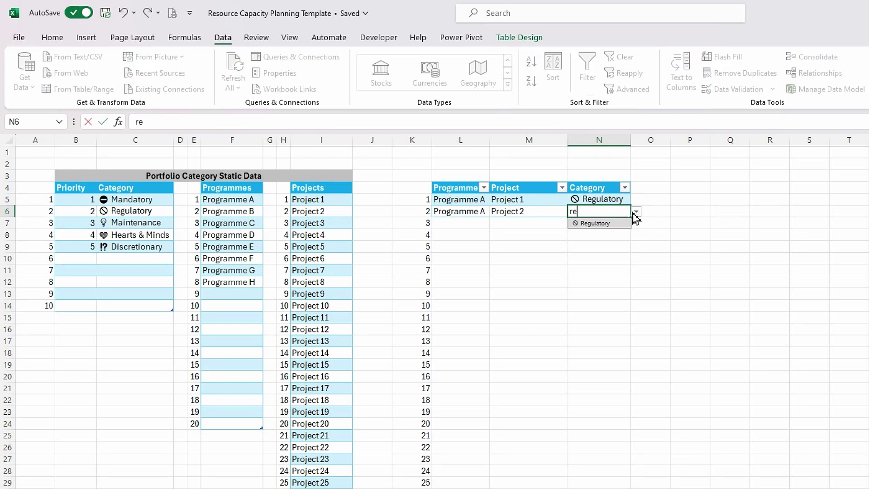
{"action": "left_click", "coordinate": [605, 224]}
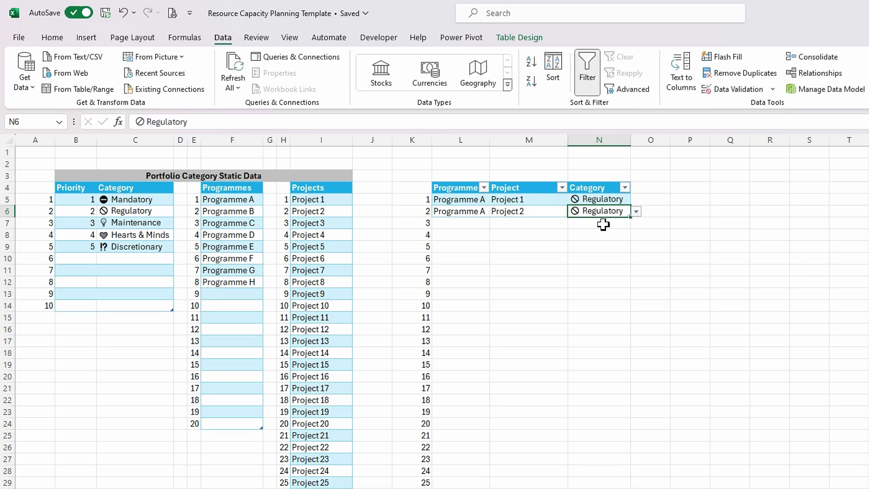
{"action": "key", "text": "Tab"}
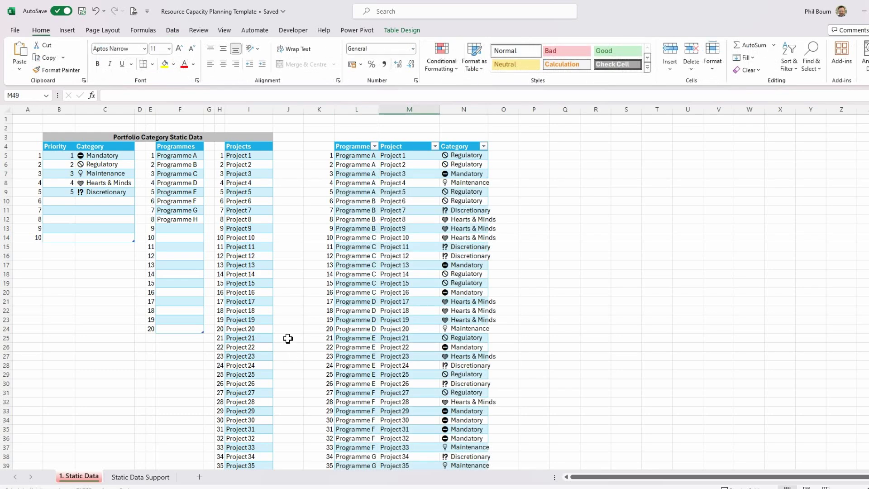
Review the filled-in portfolio table down to row 50 and autofit the width of its Category column.
{"action": "scroll", "coordinate": [365, 304], "scroll_direction": "down", "scroll_amount": 5}
{"action": "scroll", "coordinate": [365, 303], "scroll_direction": "down", "scroll_amount": 1}
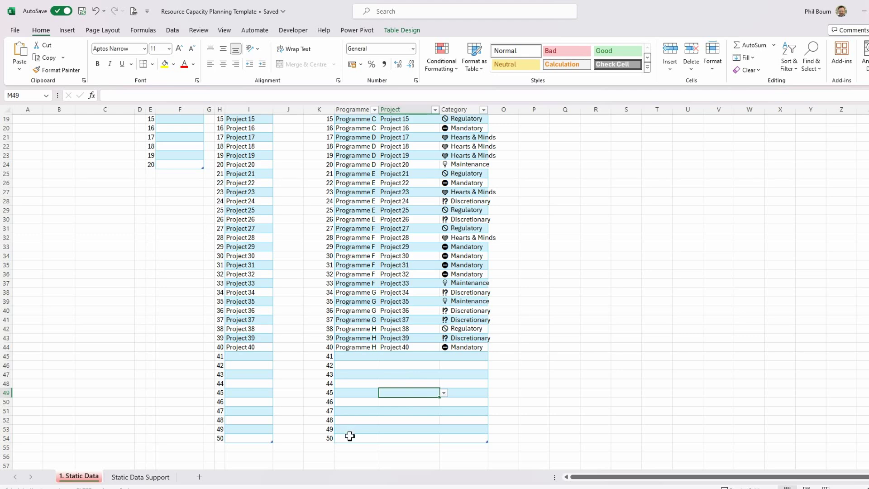
{"action": "scroll", "coordinate": [441, 375], "scroll_direction": "up", "scroll_amount": 2}
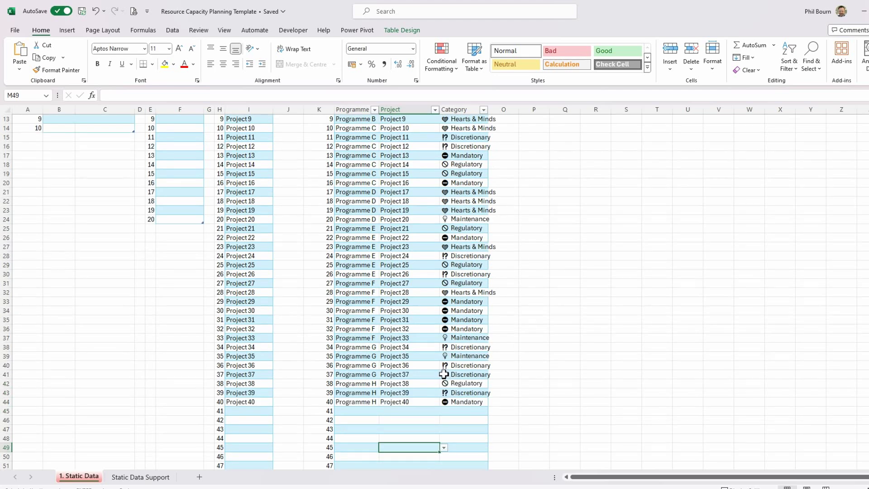
{"action": "scroll", "coordinate": [443, 379], "scroll_direction": "up", "scroll_amount": 3}
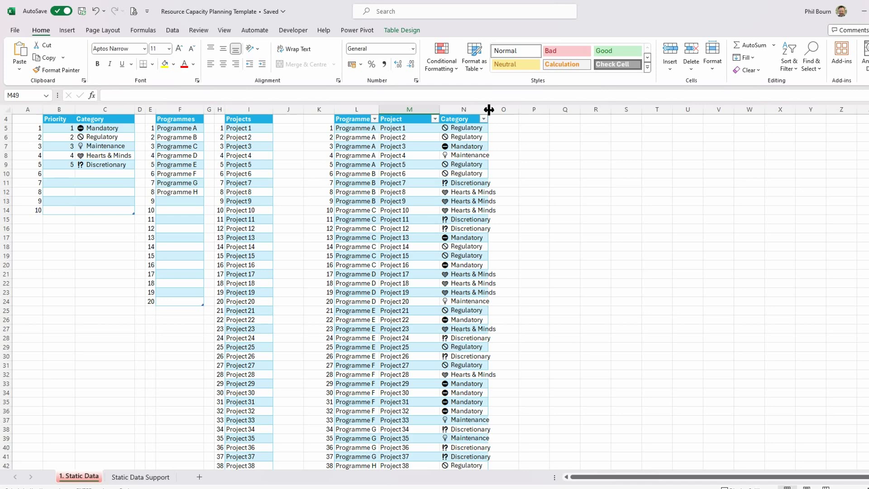
{"action": "double_click", "coordinate": [489, 109]}
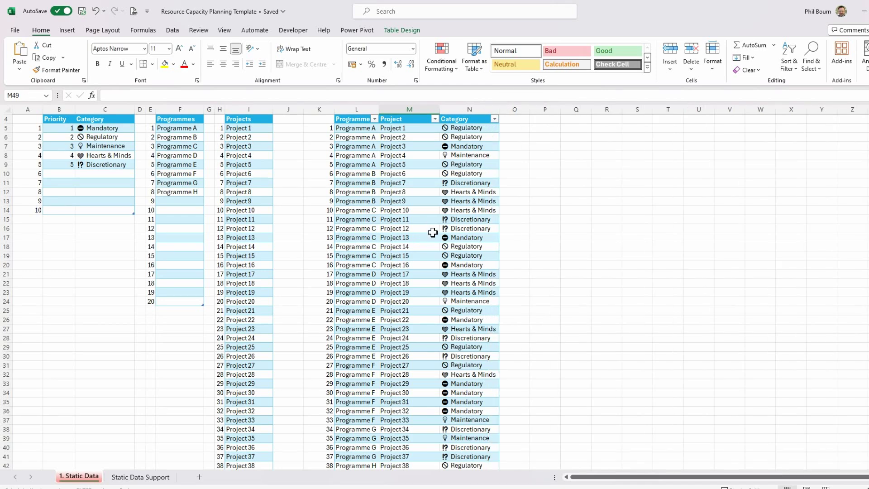
Widen the portfolio table's Programme column and slightly widen its Project column.
{"action": "scroll", "coordinate": [433, 232], "scroll_direction": "down", "scroll_amount": 5}
{"action": "scroll", "coordinate": [436, 238], "scroll_direction": "up", "scroll_amount": 6}
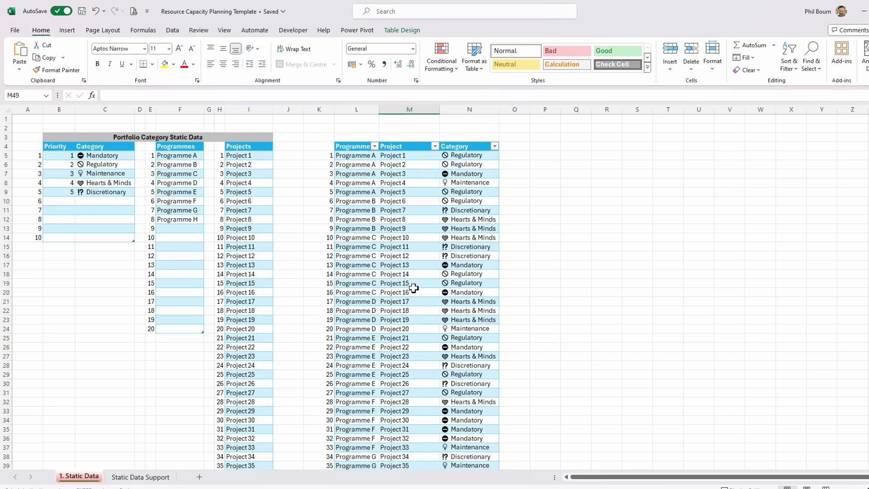
{"action": "left_click_drag", "start_coordinate": [380, 110], "coordinate": [404, 115]}
{"action": "left_click_drag", "start_coordinate": [466, 113], "coordinate": [472, 118]}
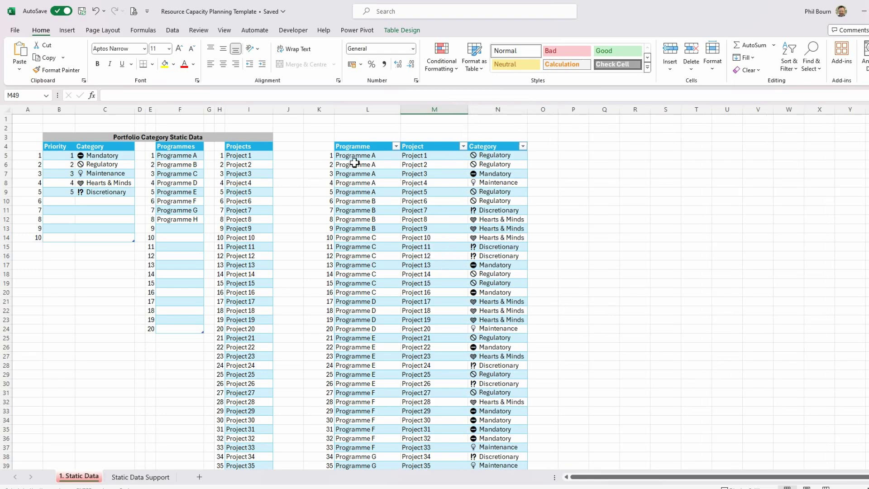
Enter the title "Cross reference Table" in cell L3 above the portfolio table.
{"action": "left_click", "coordinate": [353, 138]}
{"action": "type", "text": "Cross"}
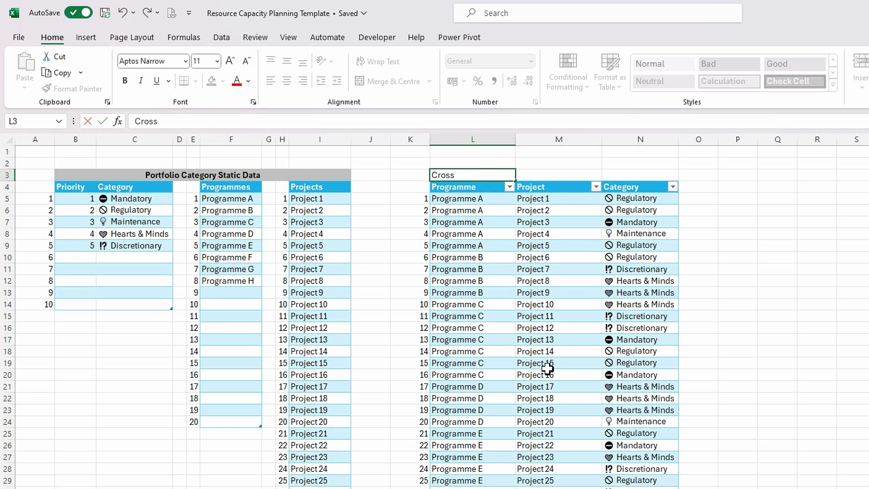
{"action": "type", "text": " reference Table"}
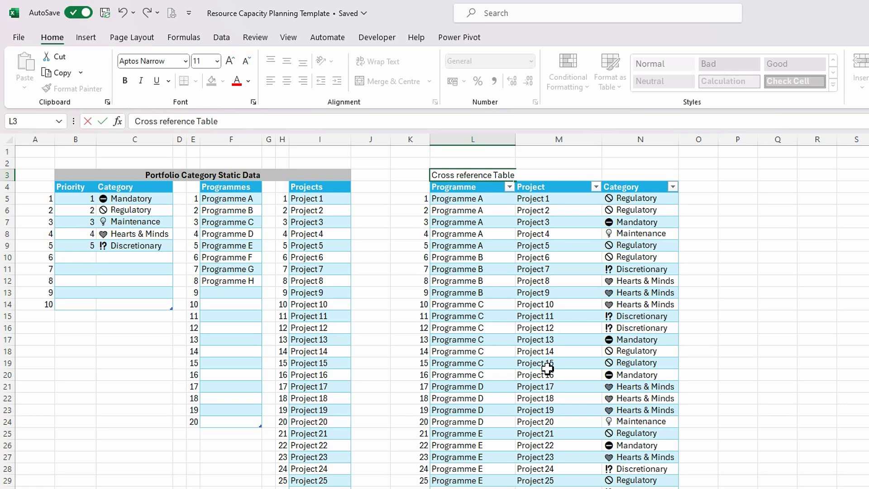
{"action": "key", "text": "Tab"}
Centre the "Cross reference Table" title over L3:N3 using Centre Across Selection, without merging the cells.
{"action": "left_click_drag", "start_coordinate": [459, 175], "coordinate": [660, 175]}
{"action": "key", "text": "ctrl+1"}
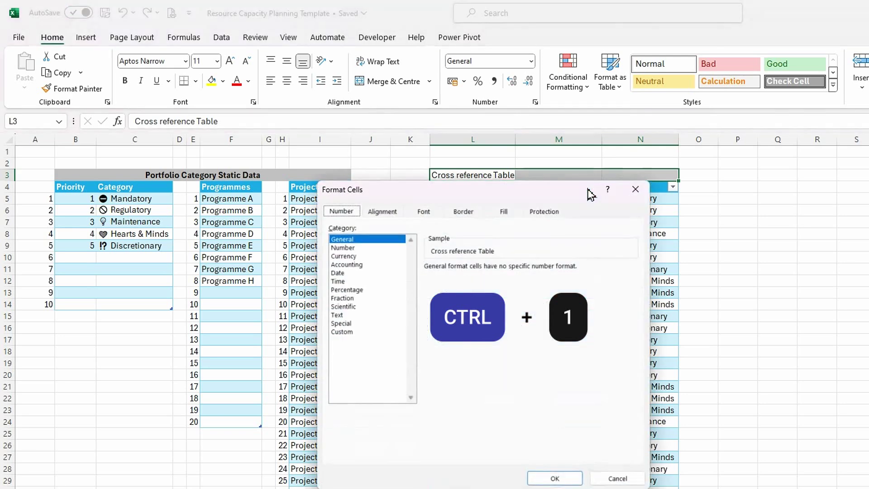
{"action": "left_click", "coordinate": [383, 211]}
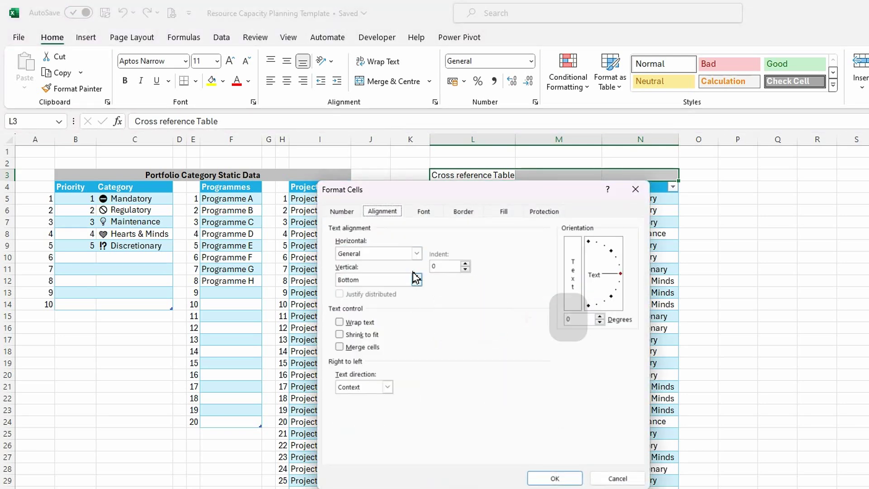
{"action": "left_click", "coordinate": [416, 252]}
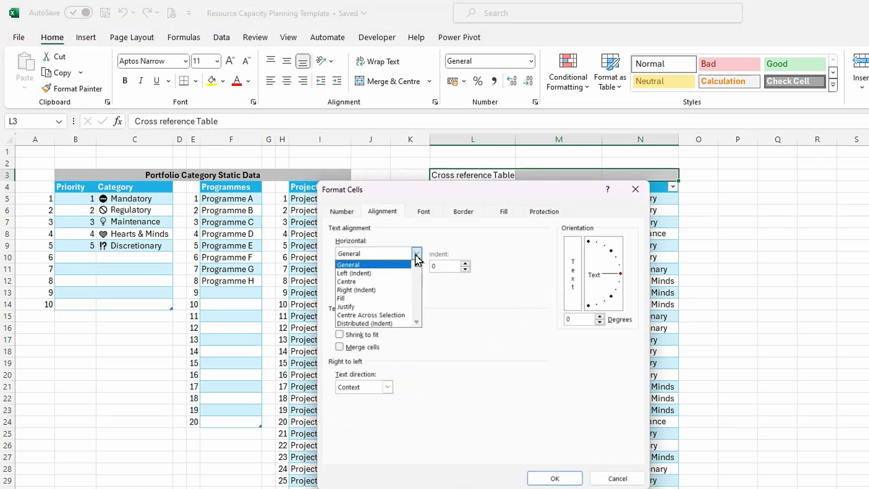
{"action": "left_click", "coordinate": [371, 315]}
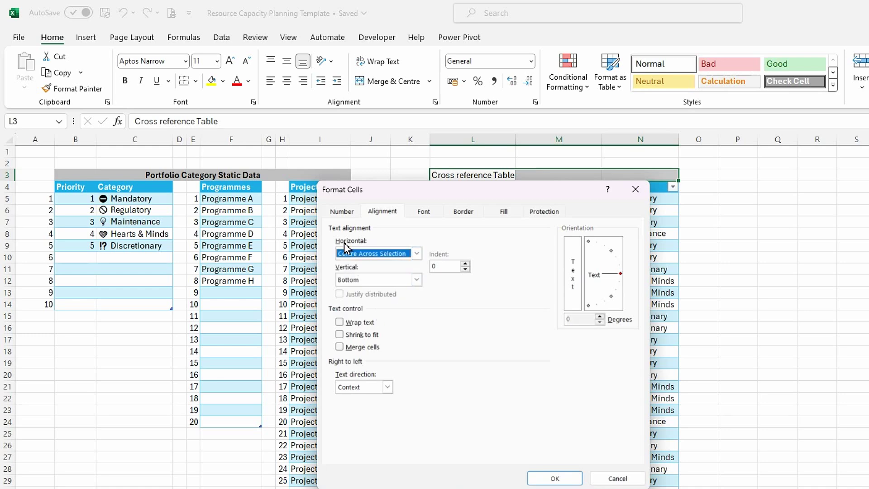
{"action": "left_click", "coordinate": [553, 478]}
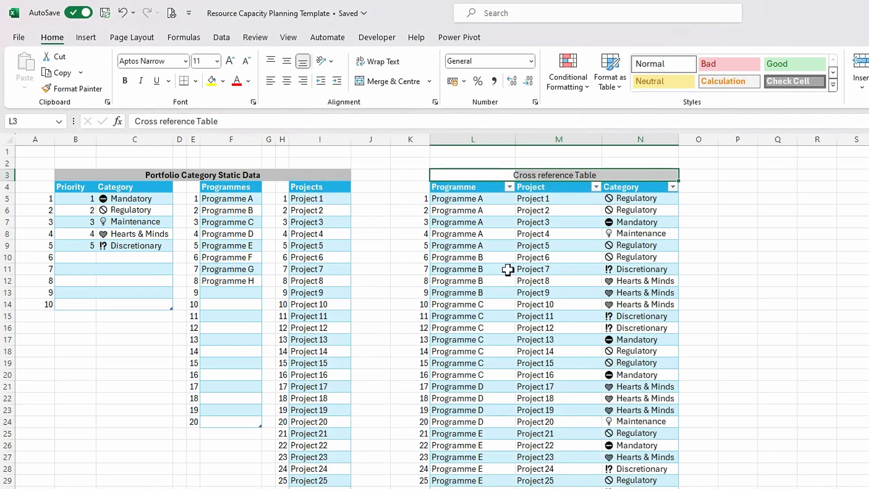
Make the "Cross reference Table" title bold and give it a grey fill matching the Portfolio Category Static Data title.
{"action": "left_click", "coordinate": [125, 80]}
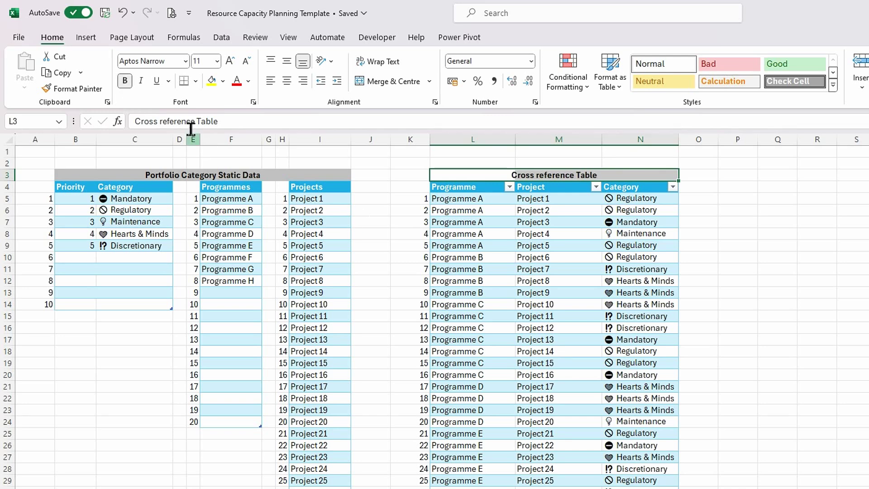
{"action": "left_click", "coordinate": [222, 81]}
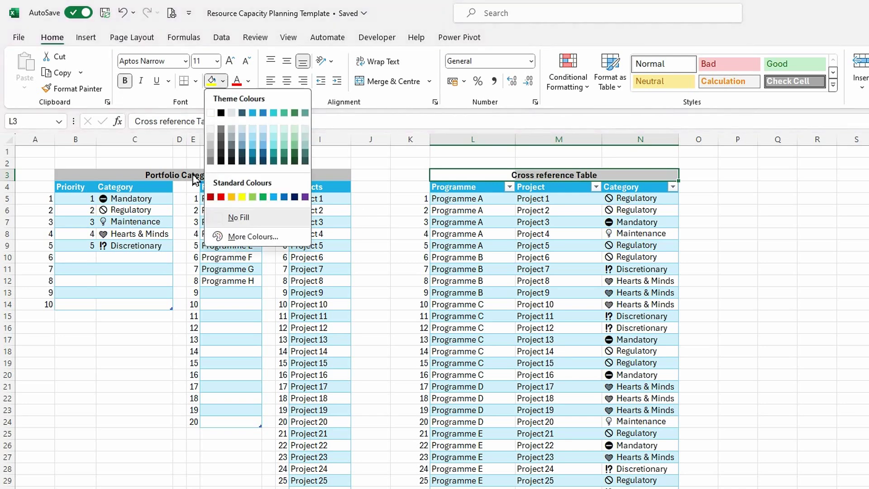
{"action": "left_click", "coordinate": [211, 145]}
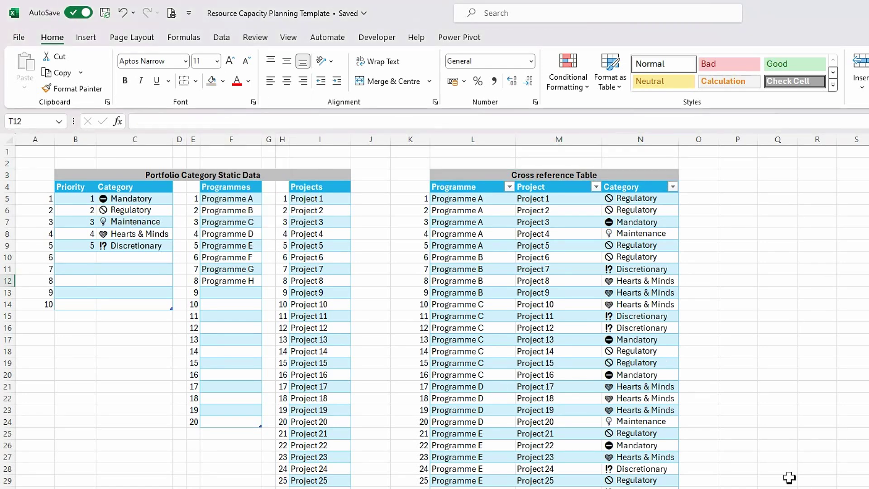
Enter the header "Skill Set" in cell Q4, beside the cross reference table.
{"action": "left_click", "coordinate": [473, 233]}
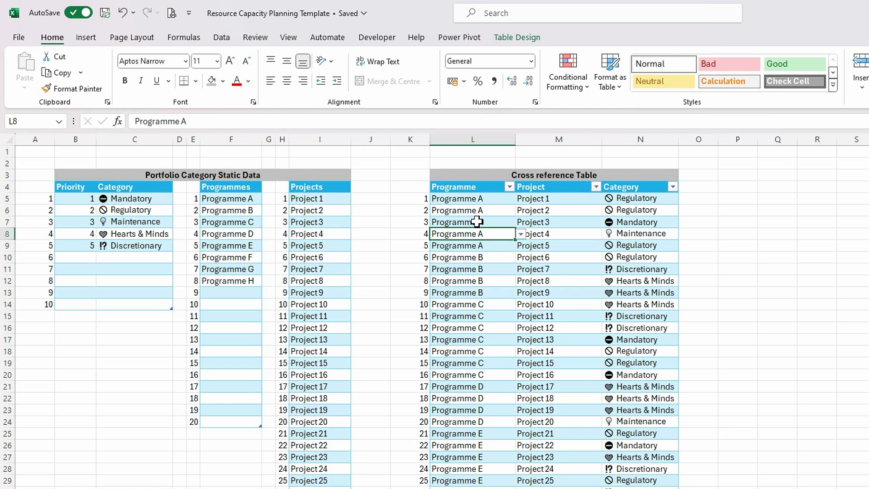
{"action": "left_click", "coordinate": [748, 189]}
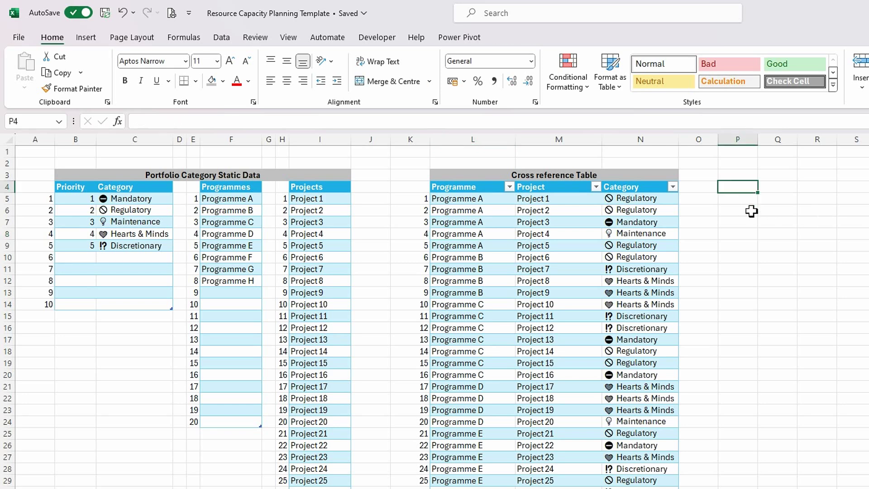
{"action": "left_click", "coordinate": [774, 186]}
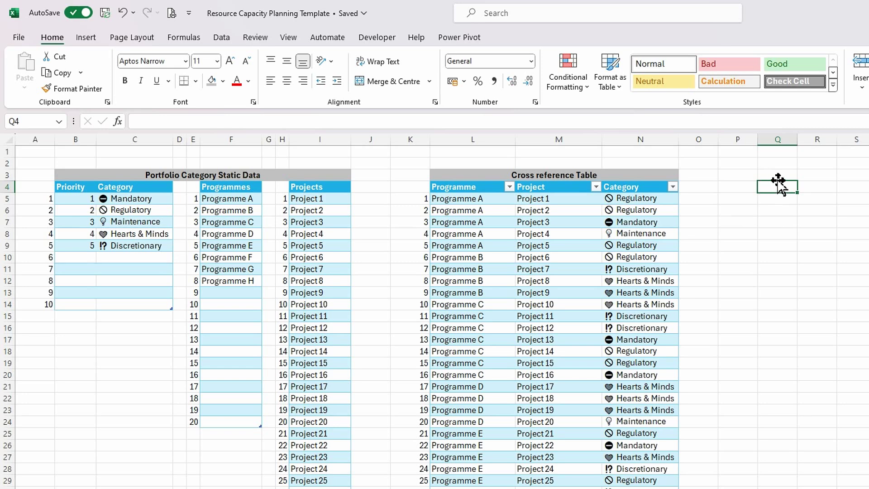
{"action": "type", "text": "S"}
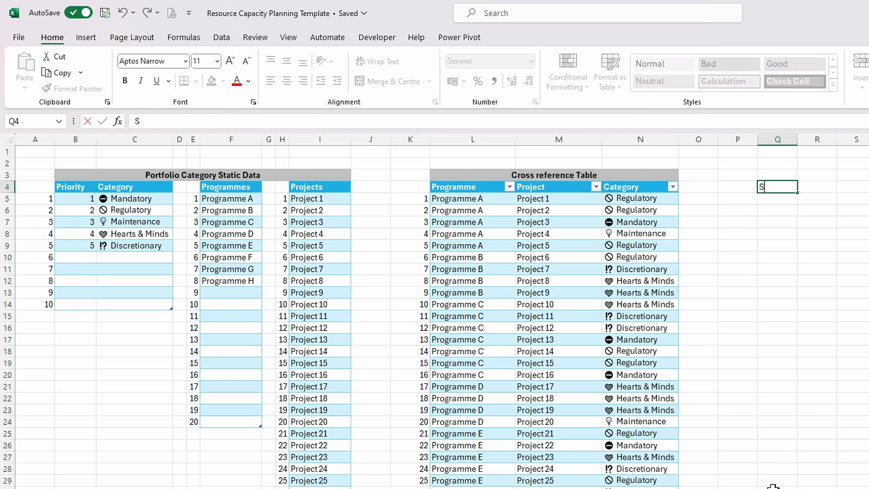
{"action": "type", "text": "kill Set"}
{"action": "key", "text": "Tab"}
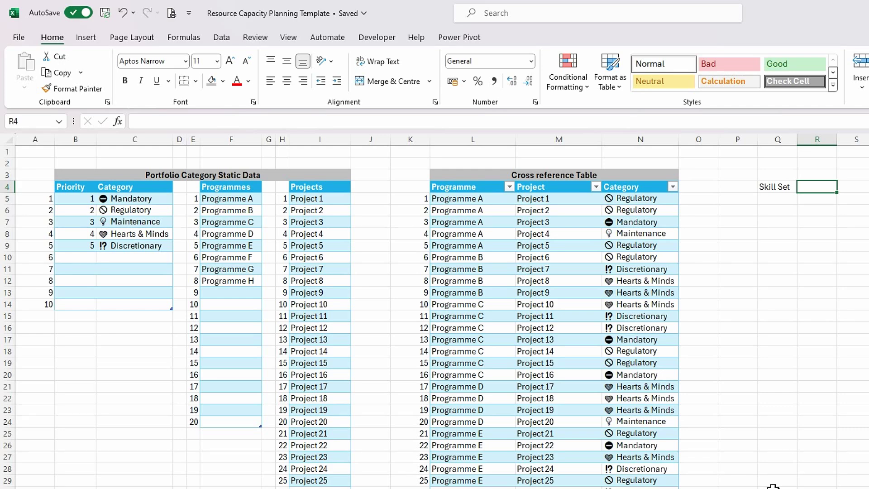
Enter the header "Type" in cell S4 for the leave list.
{"action": "key", "text": "Right"}
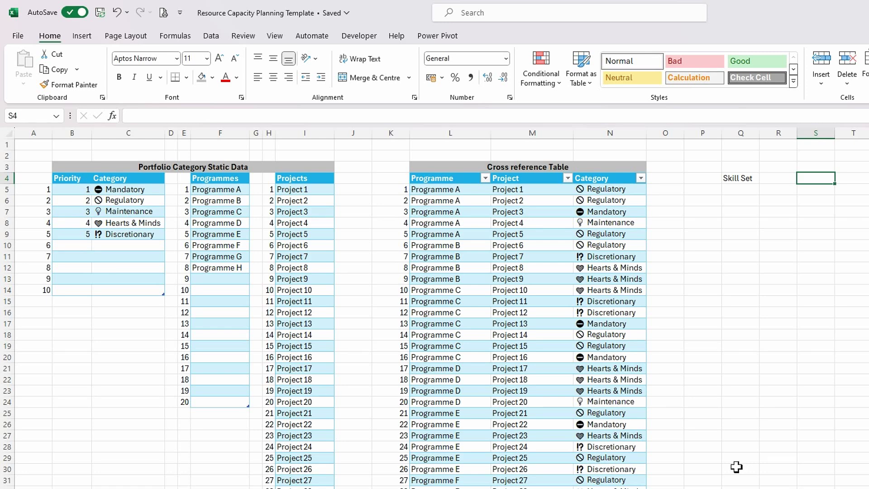
{"action": "type", "text": "Le"}
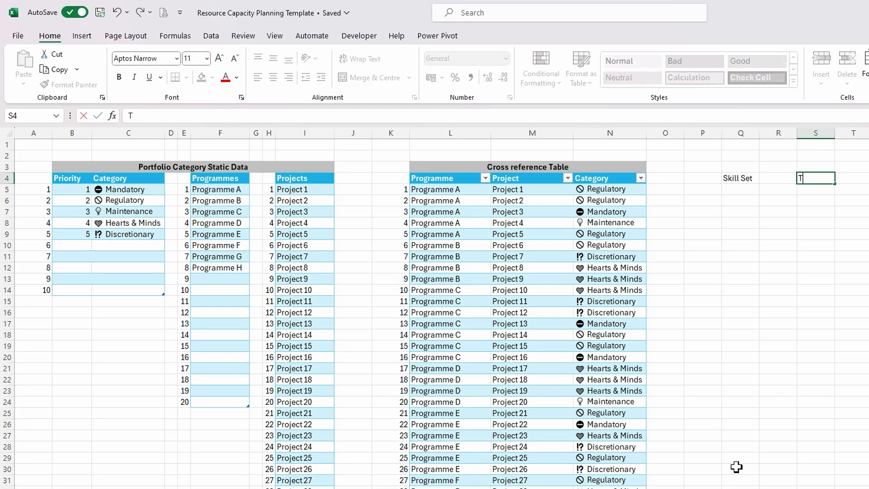
{"action": "type", "text": "av"}
{"action": "key", "text": "BackSpace"}
{"action": "key", "text": "BackSpace"}
{"action": "key", "text": "BackSpace"}
{"action": "key", "text": "BackSpace"}
{"action": "type", "text": "Type"}
{"action": "key", "text": "Return"}
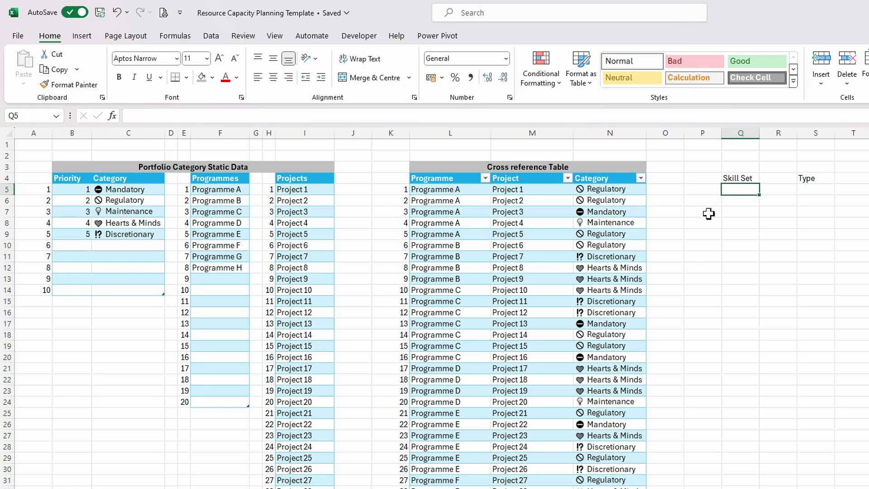
Enter "Project Manager" in Q5 as the first skill set and autofit the width of column Q.
{"action": "type", "text": "Project"}
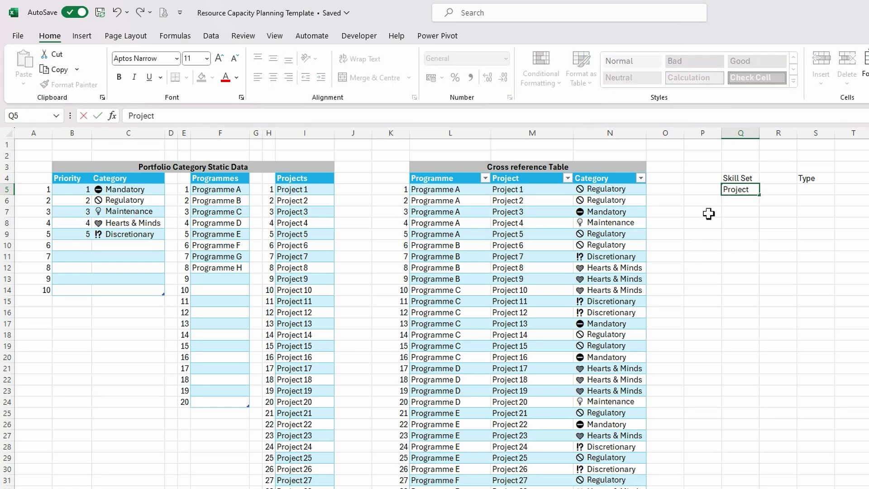
{"action": "type", "text": " Manager"}
{"action": "key", "text": "Tab"}
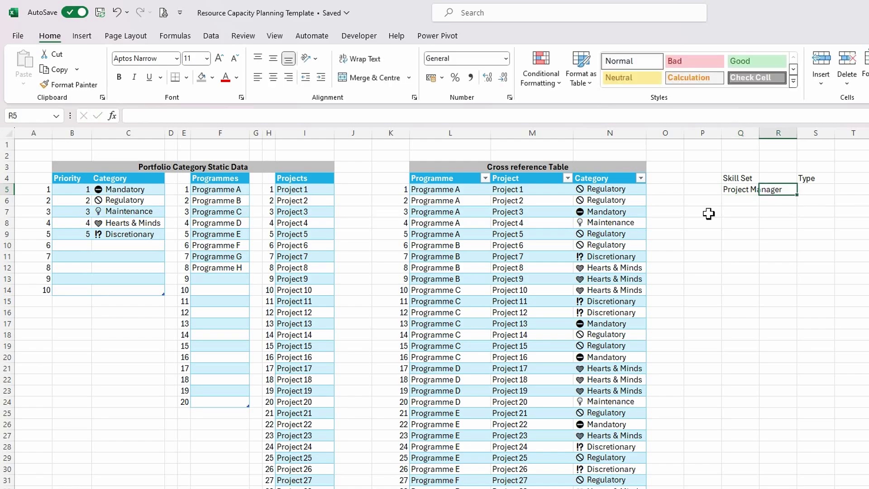
{"action": "double_click", "coordinate": [760, 135]}
List "Planned Leave" and "Unplanned Leave" in S5:S6 under Type and widen column S to fit them.
{"action": "left_click", "coordinate": [844, 189]}
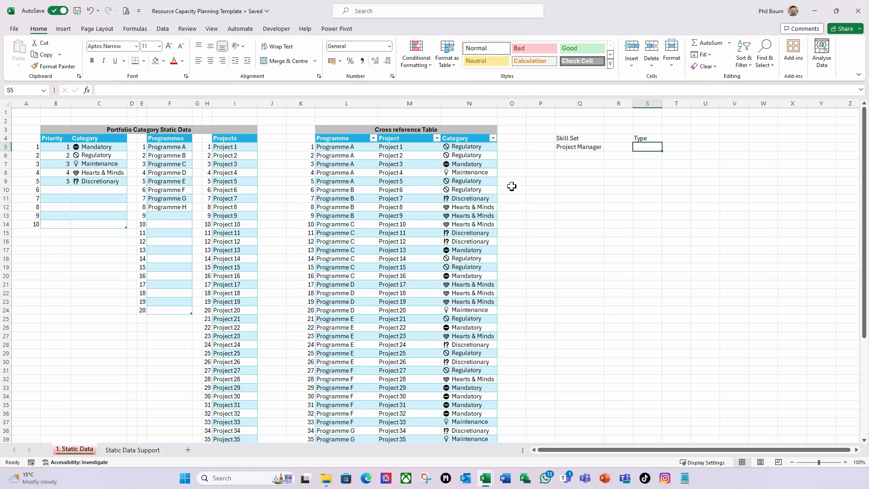
{"action": "type", "text": "P"}
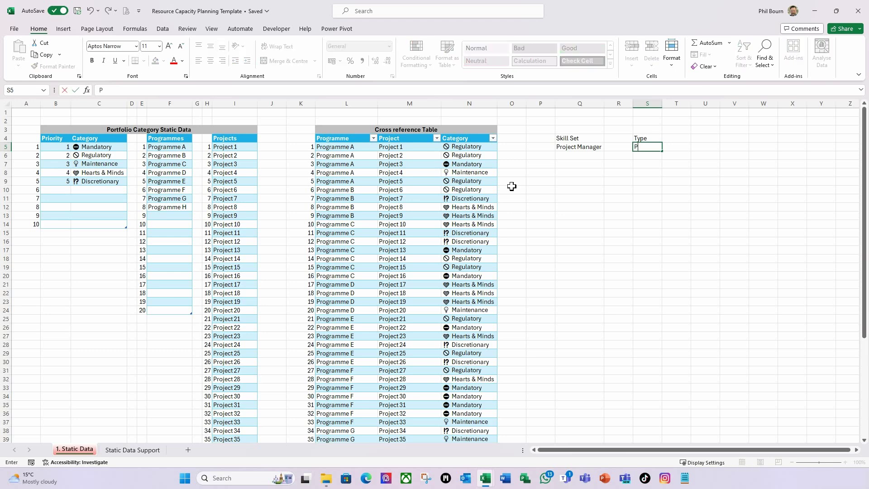
{"action": "type", "text": "lanned Leave"}
{"action": "key", "text": "Return"}
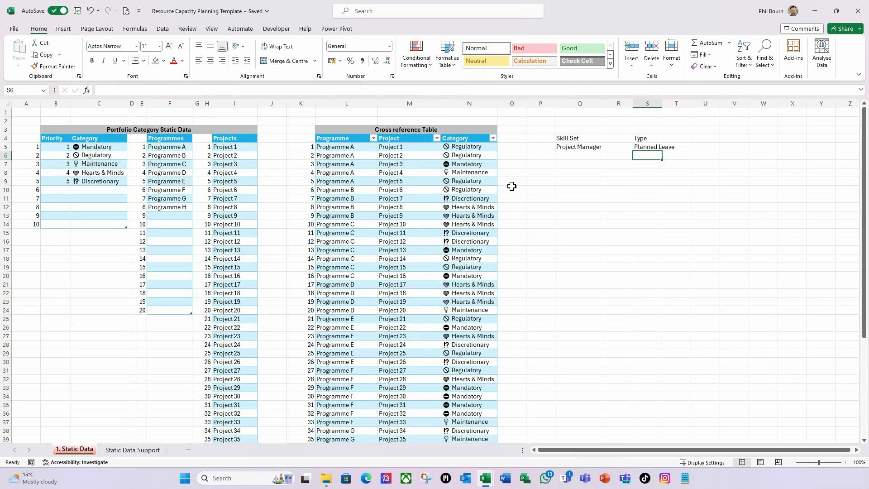
{"action": "type", "text": "Unplanned"}
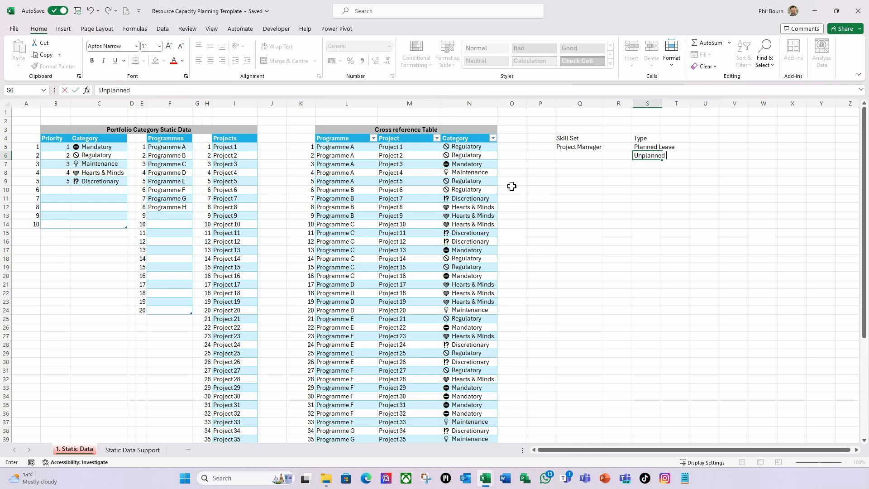
{"action": "type", "text": " Leave"}
{"action": "key", "text": "Return"}
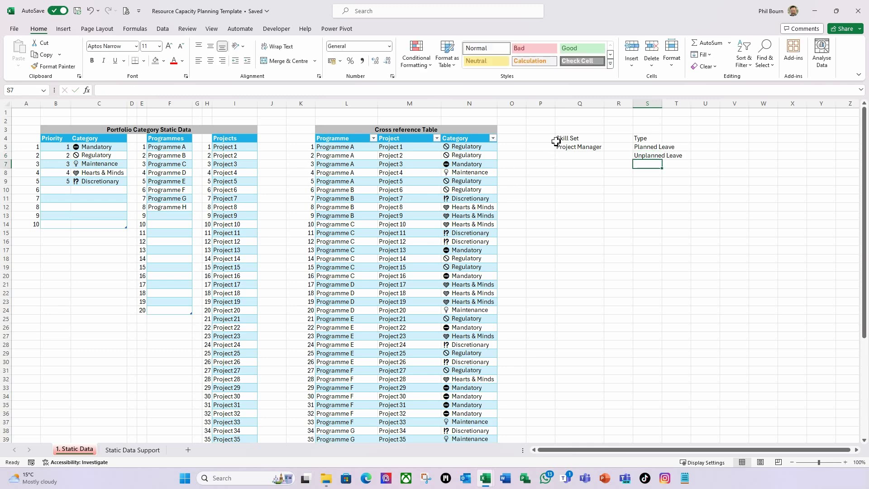
{"action": "left_click_drag", "start_coordinate": [663, 104], "coordinate": [684, 104]}
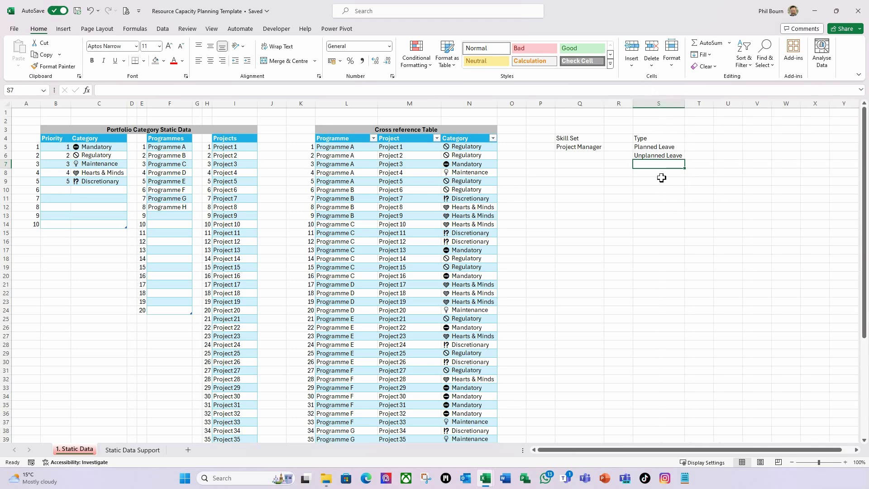
Convert the Skill Set range Q4:Q5 into a table with headers.
{"action": "left_click", "coordinate": [569, 147]}
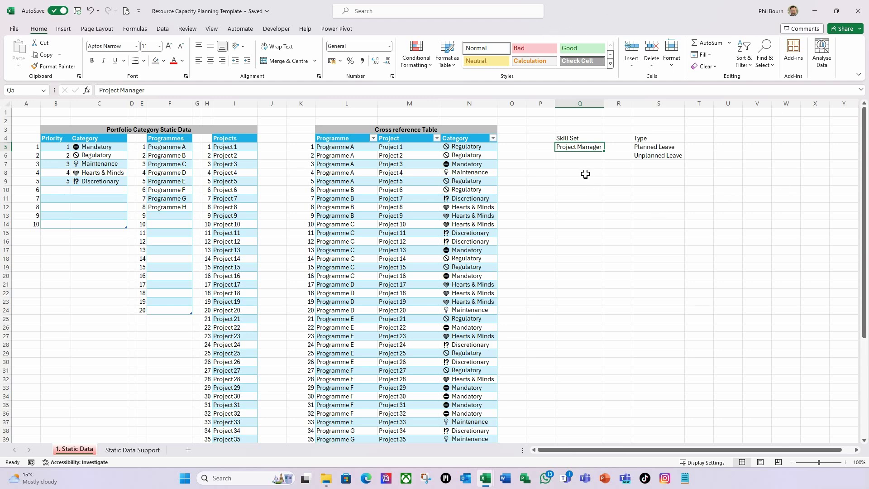
{"action": "key", "text": "ctrl+t"}
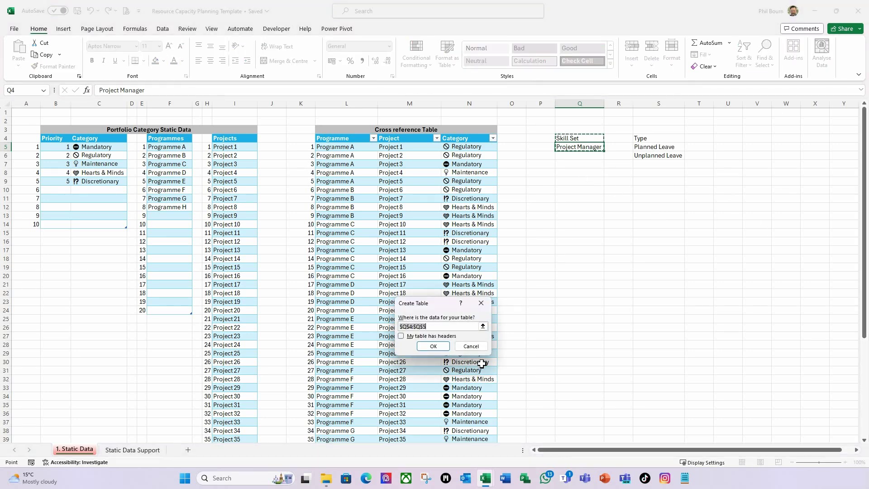
{"action": "left_click", "coordinate": [400, 336]}
{"action": "left_click", "coordinate": [432, 346]}
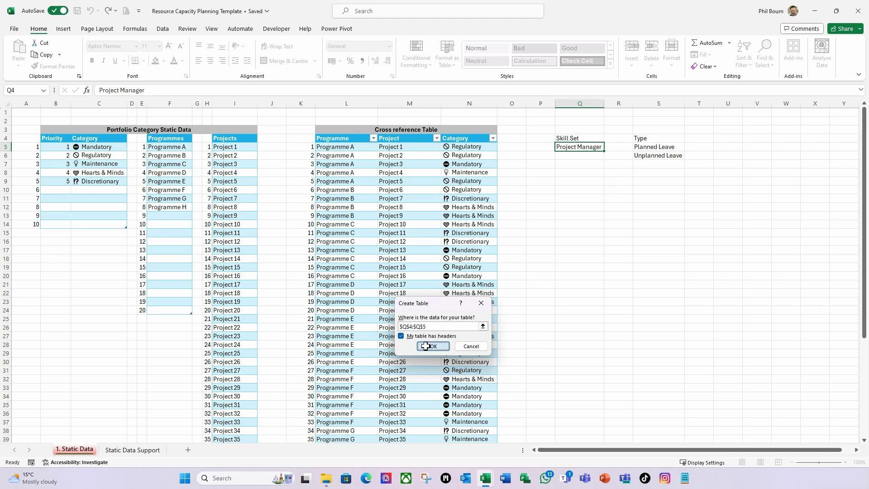
Name the Skill Set table tblSkillSets.
{"action": "left_click", "coordinate": [578, 146]}
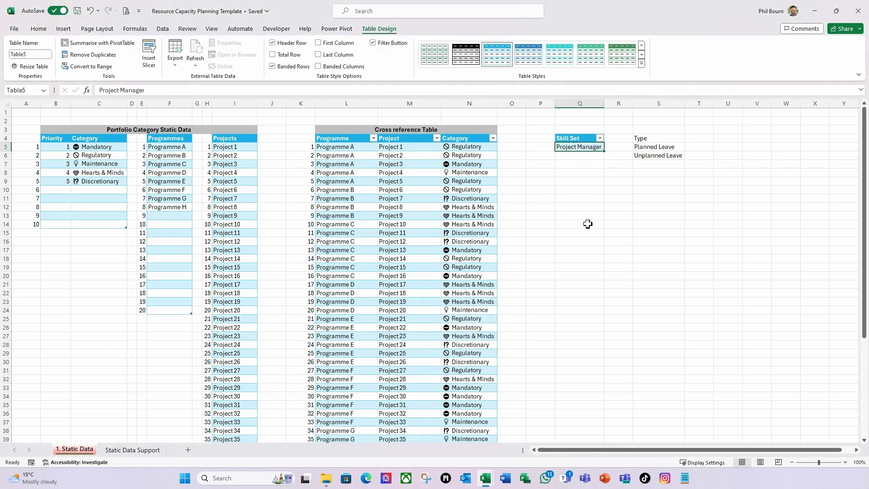
{"action": "left_click", "coordinate": [36, 54]}
{"action": "type", "text": "tb"}
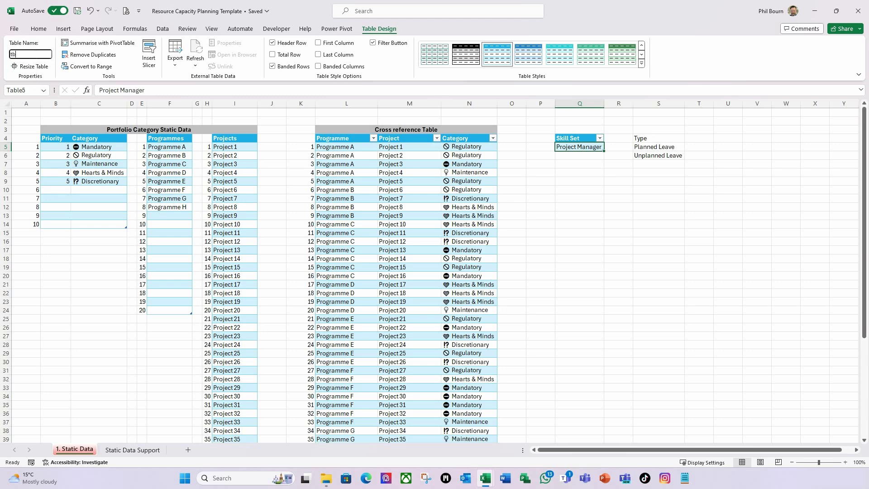
{"action": "type", "text": "lSkillSets"}
{"action": "key", "text": "Return"}
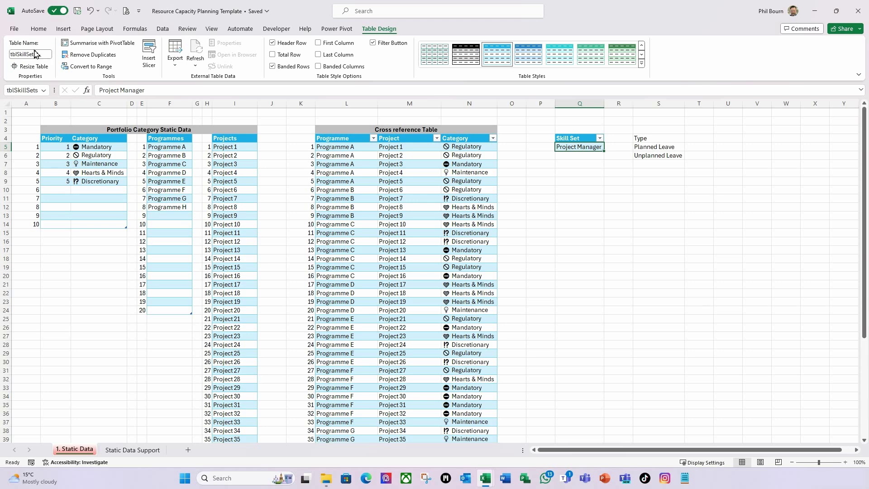
Number ten rows beside the Skill Set table by entering =SEQUENCE(10) in cell P5.
{"action": "left_click", "coordinate": [546, 147]}
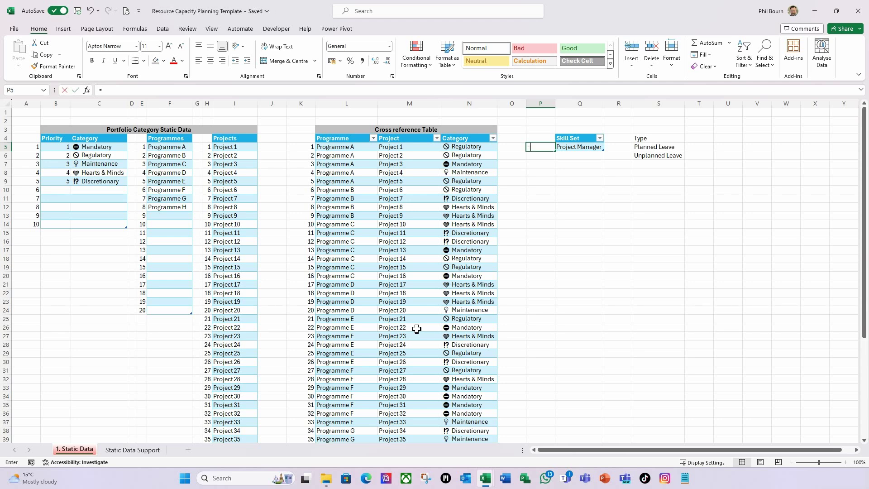
{"action": "type", "text": "=seq"}
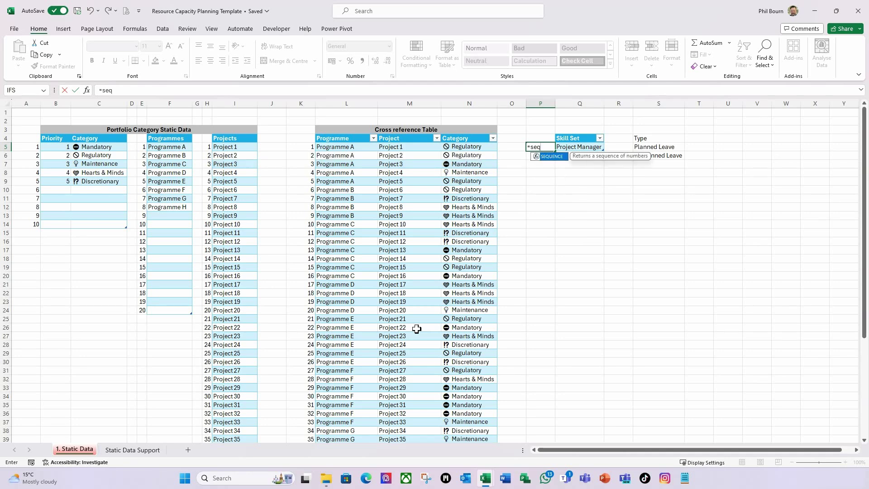
{"action": "key", "text": "Tab"}
{"action": "type", "text": "10)"}
{"action": "key", "text": "Return"}
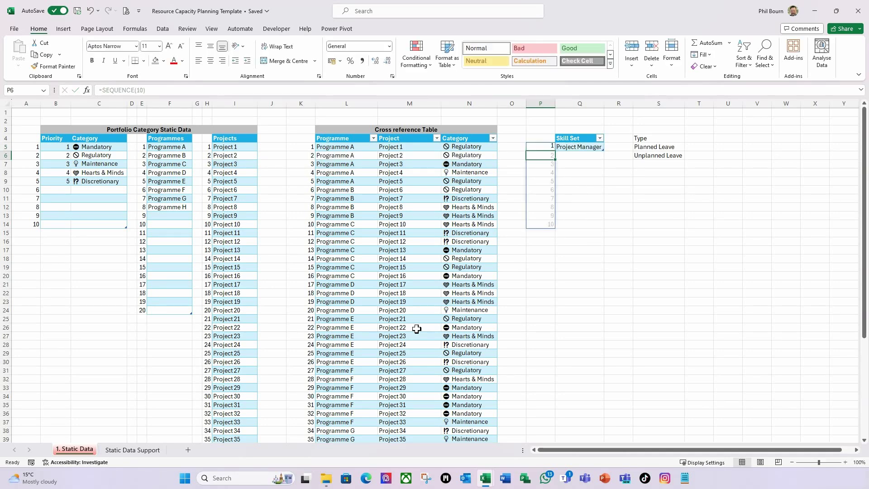
Extend the Skill Set table with blank rows down to row 14, and return to cell Q6 for the second skill set.
{"action": "left_click", "coordinate": [578, 149]}
{"action": "key", "text": "Tab"}
{"action": "key", "text": "Tab"}
{"action": "key", "text": "Tab"}
{"action": "key", "text": "Tab"}
{"action": "key", "text": "Tab"}
{"action": "key", "text": "Tab"}
{"action": "key", "text": "Tab"}
{"action": "key", "text": "Tab"}
{"action": "key", "text": "Tab"}
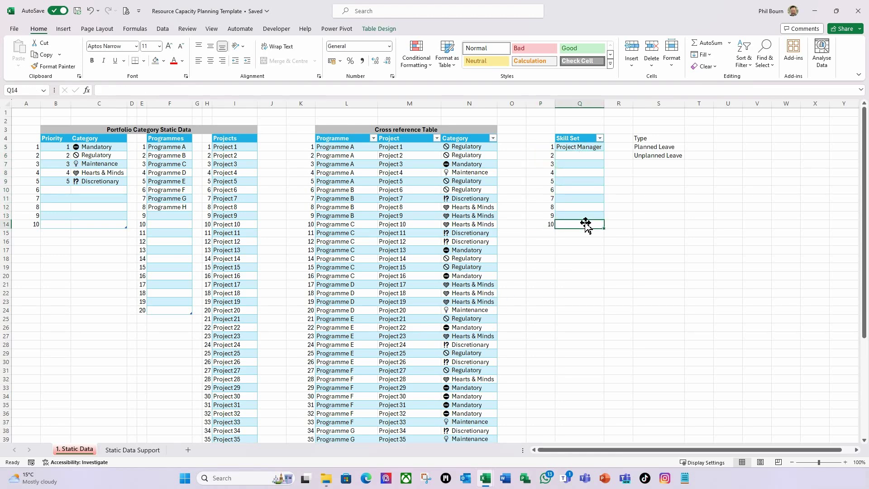
{"action": "left_click", "coordinate": [580, 155]}
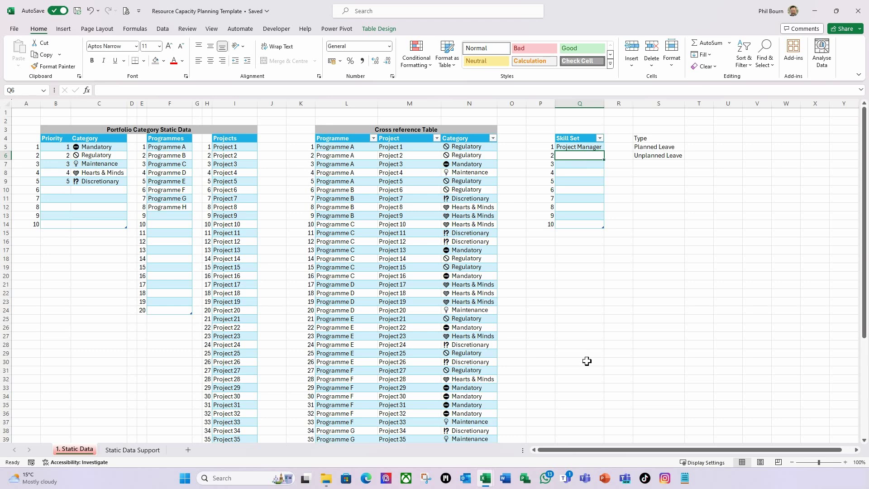
Add Business Analysis, Architect, SME and PMO to the Skill Set table from Q6 down, and fit the column width to the entries.
{"action": "left_click", "coordinate": [652, 148]}
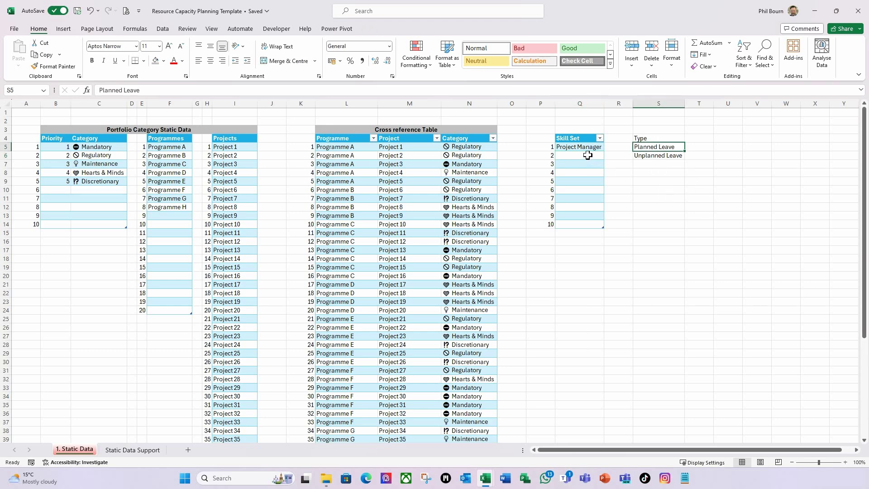
{"action": "left_click", "coordinate": [587, 155]}
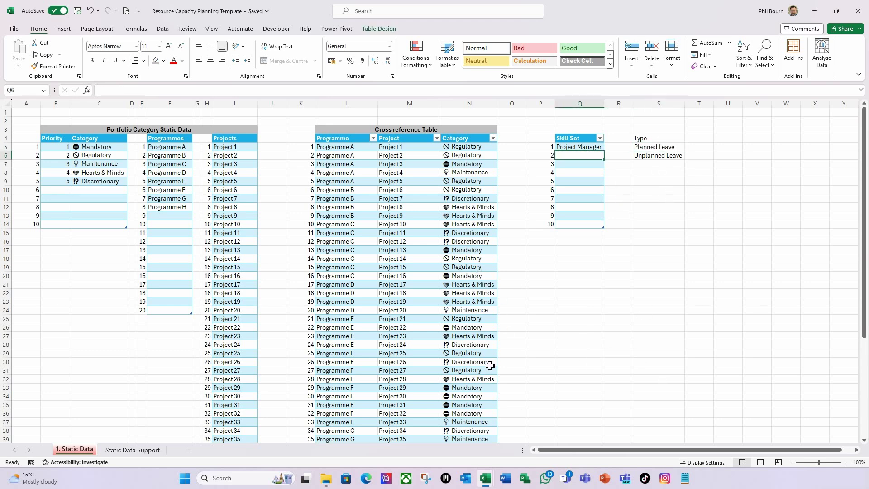
{"action": "type", "text": "Business Analysis"}
{"action": "key", "text": "Return"}
{"action": "type", "text": "Architect"}
{"action": "key", "text": "Return"}
{"action": "type", "text": "SME"}
{"action": "key", "text": "Return"}
{"action": "type", "text": "PMO"}
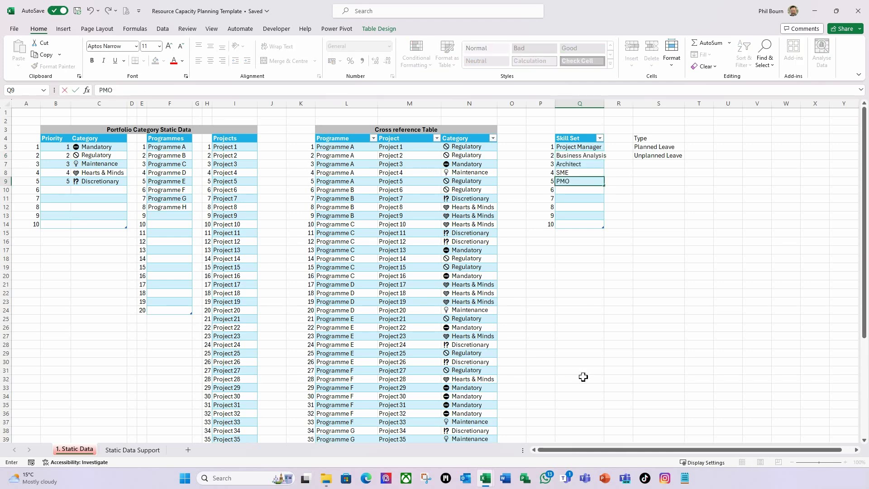
{"action": "key", "text": "Return"}
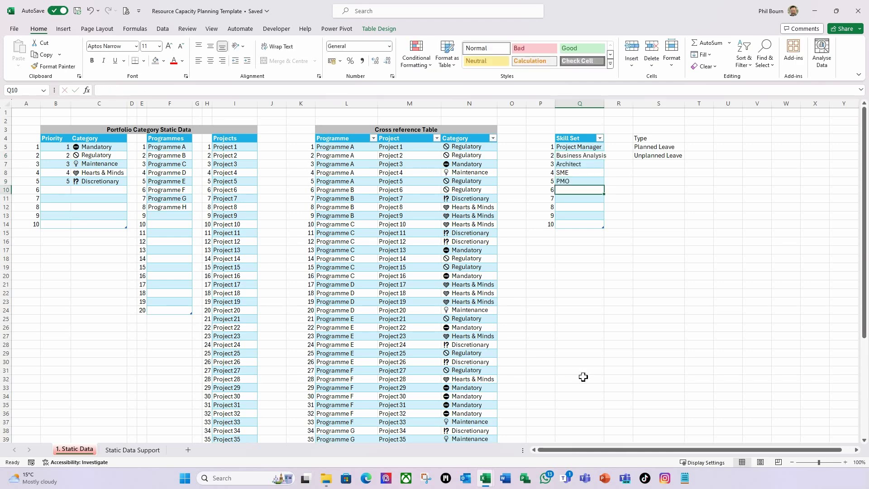
{"action": "double_click", "coordinate": [604, 103]}
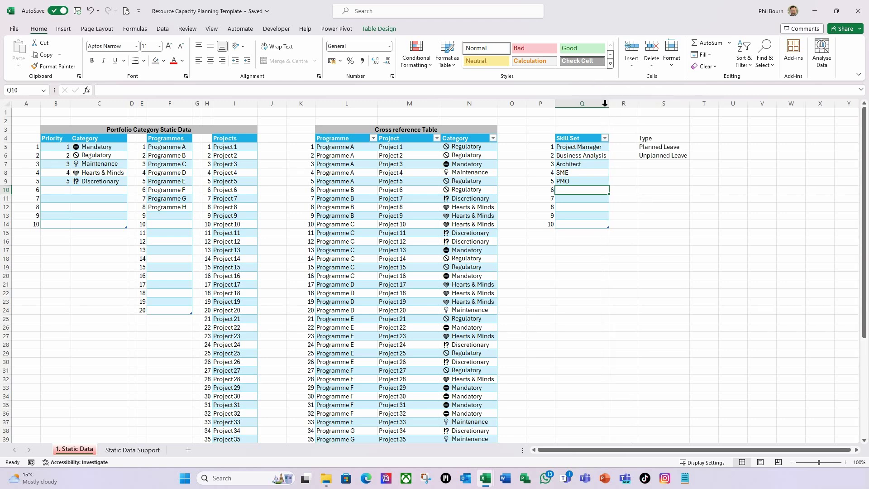
Convert the Type list in S4:S6 into a table with headers.
{"action": "left_click", "coordinate": [663, 150]}
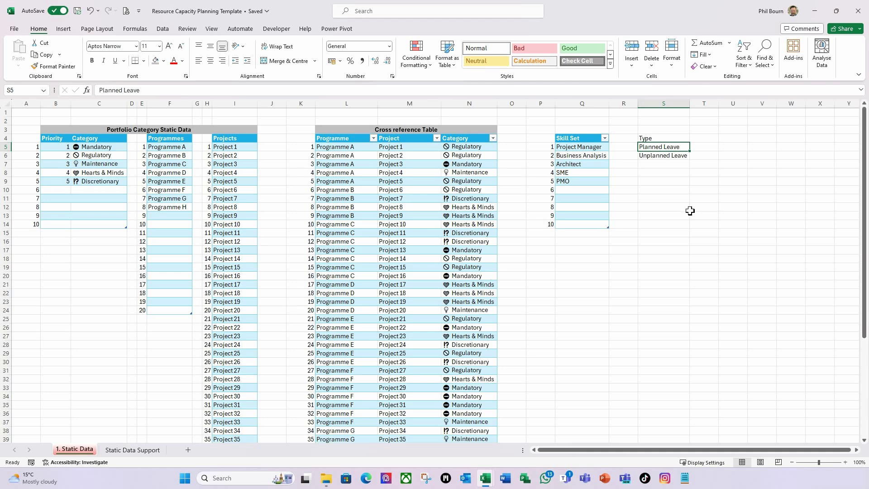
{"action": "key", "text": "ctrl+t"}
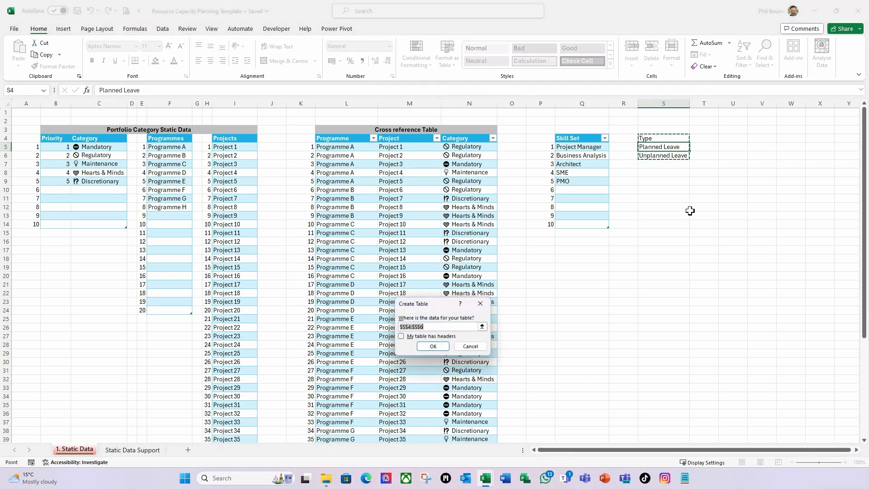
{"action": "left_click", "coordinate": [402, 337]}
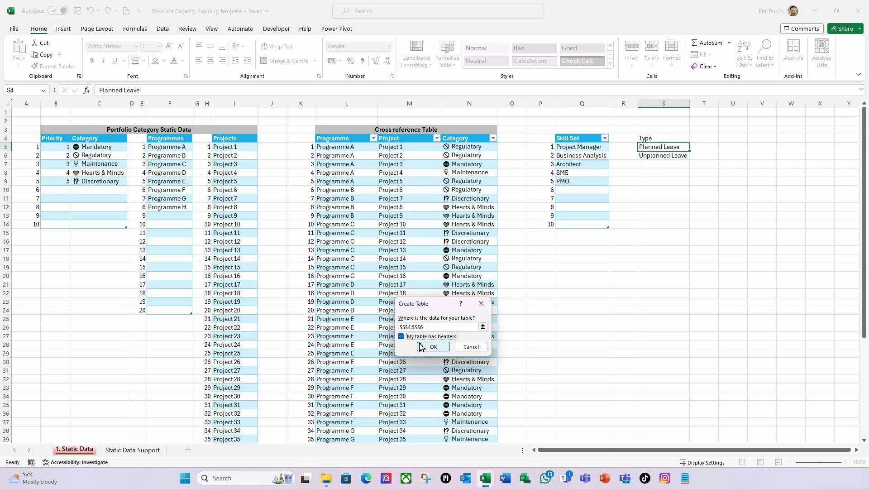
{"action": "left_click", "coordinate": [433, 346]}
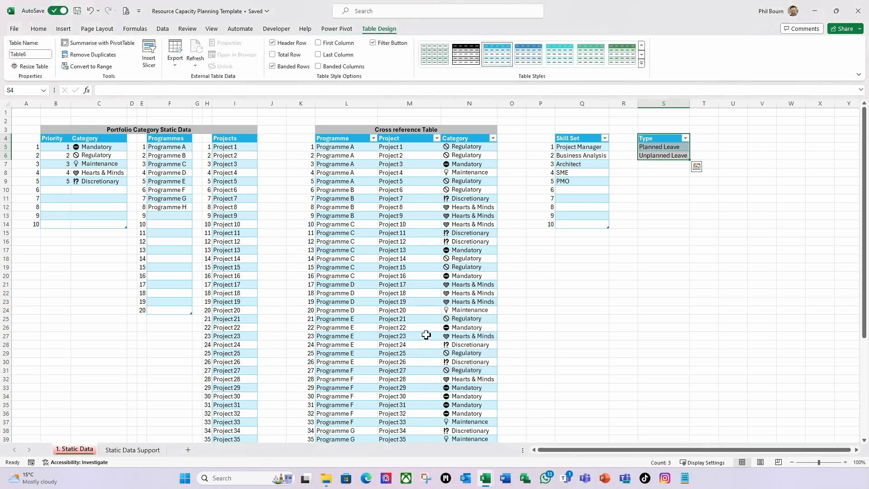
Name the Type table tblCapacityTypes.
{"action": "left_click", "coordinate": [661, 145]}
{"action": "left_click", "coordinate": [38, 56]}
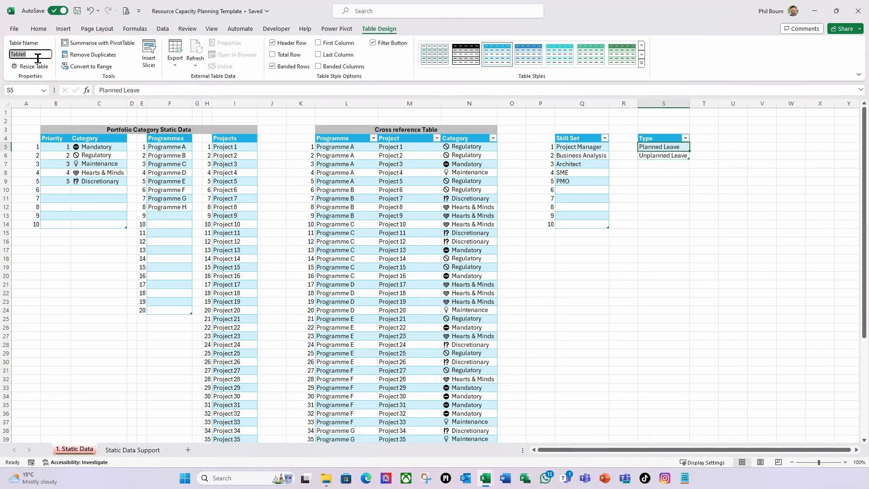
{"action": "type", "text": "tblCapacityTypes"}
{"action": "key", "text": "Return"}
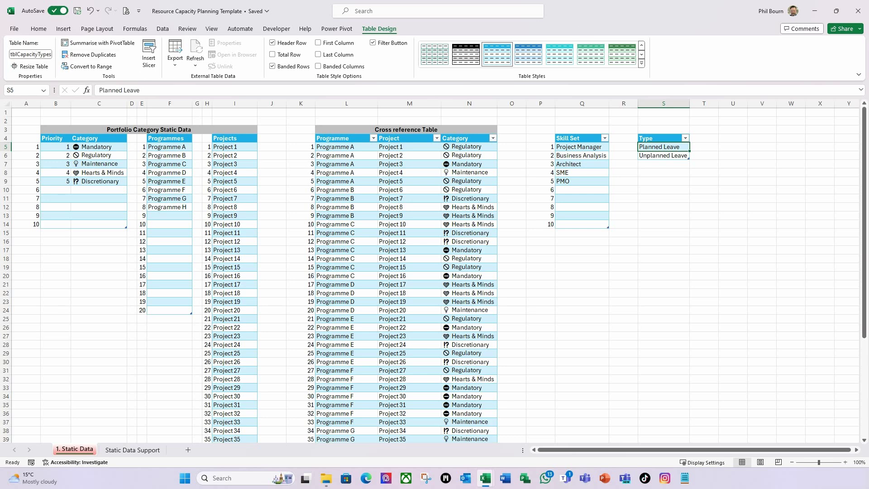
{"action": "left_click", "coordinate": [734, 276]}
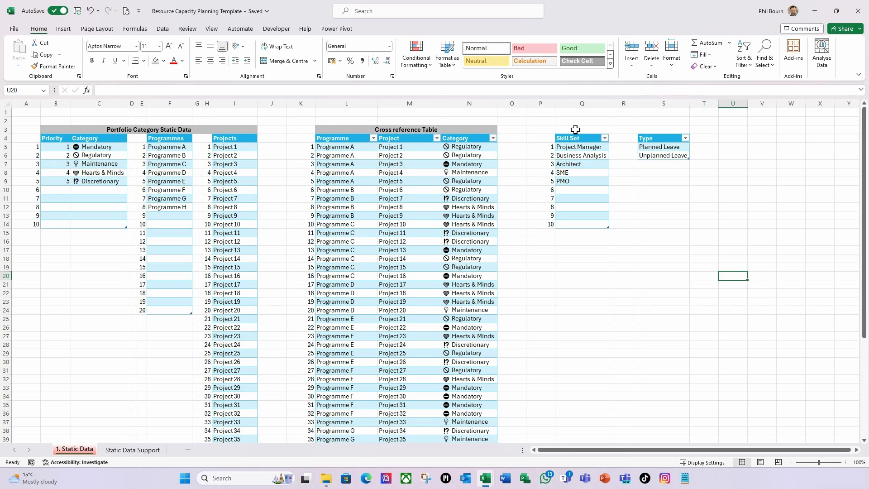
Enter the heading Resource Static Data in Q3, keeping Q3:S3 above the Skill Set and Type tables selected.
{"action": "left_click_drag", "start_coordinate": [575, 130], "coordinate": [667, 129]}
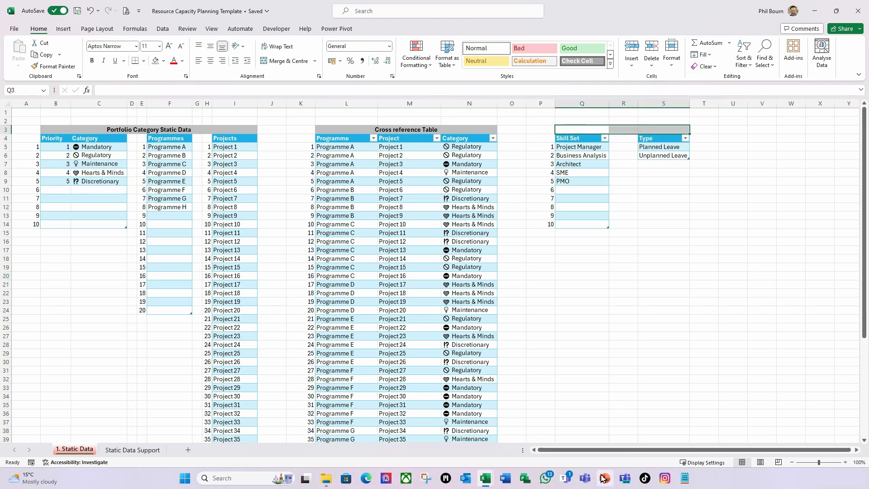
{"action": "type", "text": "Re"}
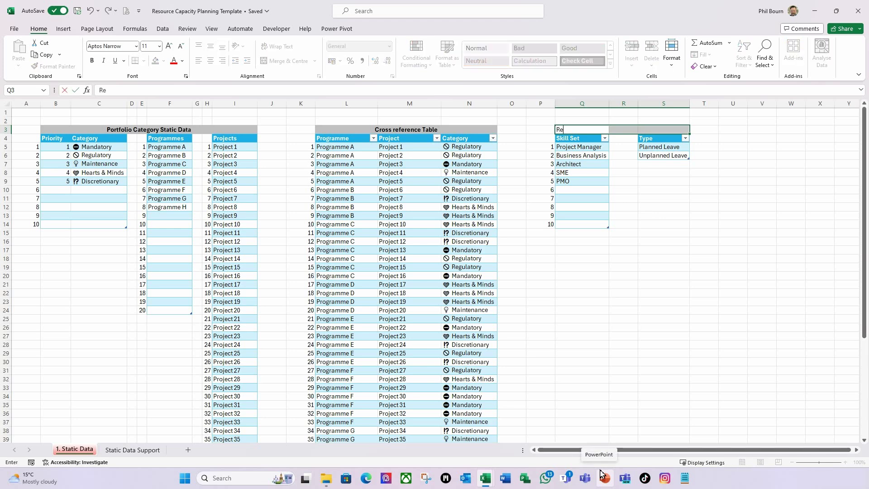
{"action": "type", "text": "source Static Data"}
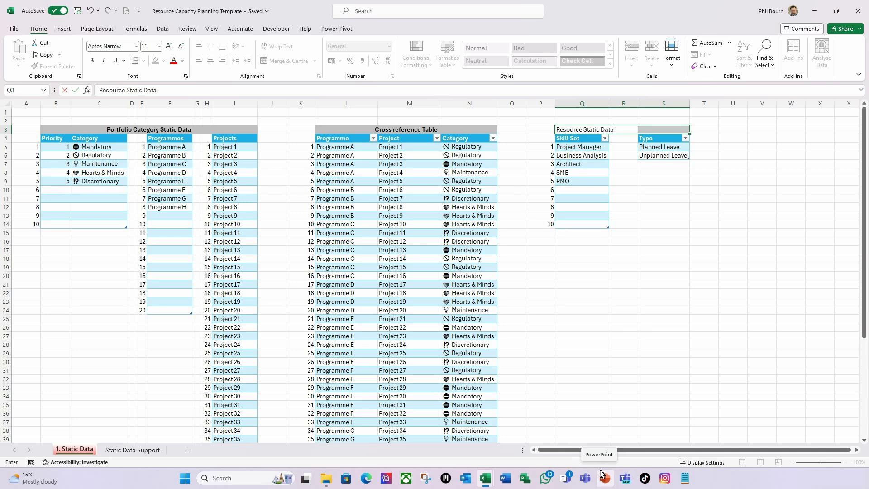
{"action": "key", "text": "Tab"}
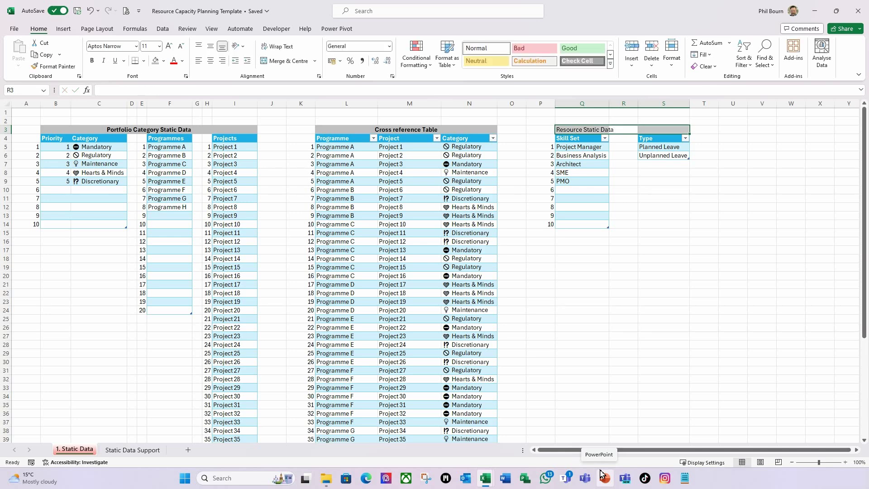
Centre the Resource Static Data heading across the selection Q3:S3, make it bold and give it a grey fill.
{"action": "key", "text": "ctrl+1"}
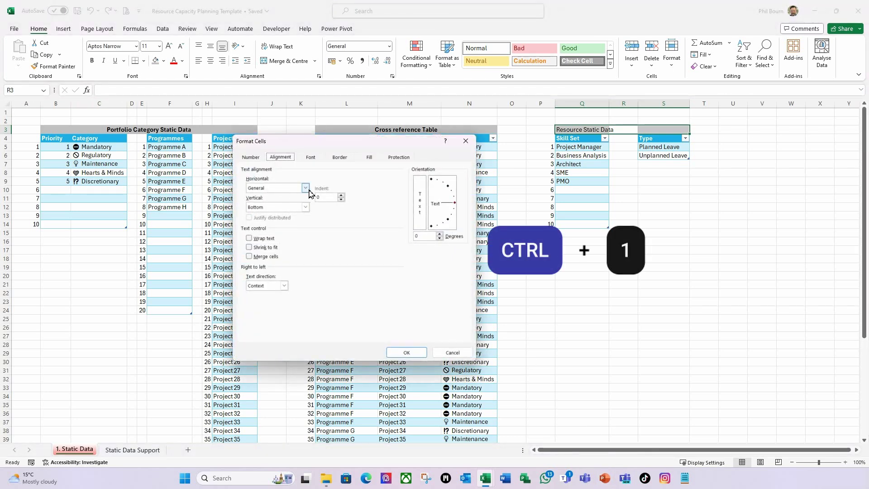
{"action": "left_click", "coordinate": [307, 188]}
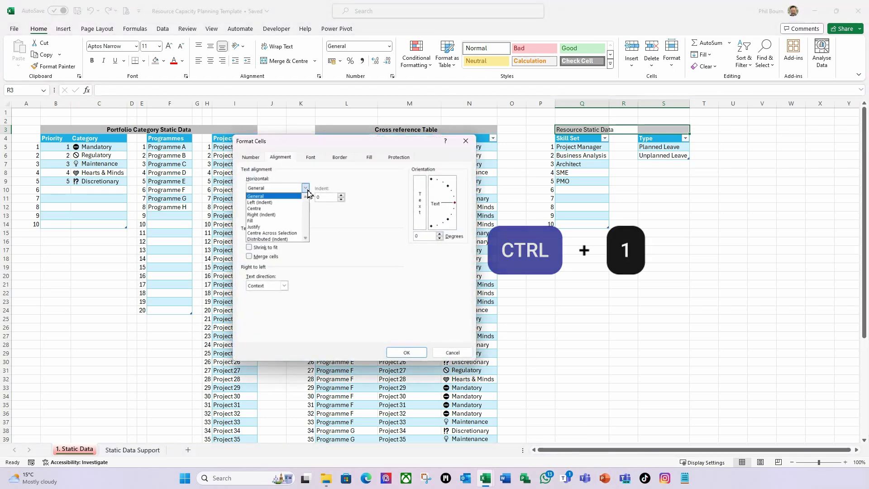
{"action": "left_click", "coordinate": [284, 233]}
{"action": "left_click", "coordinate": [406, 352]}
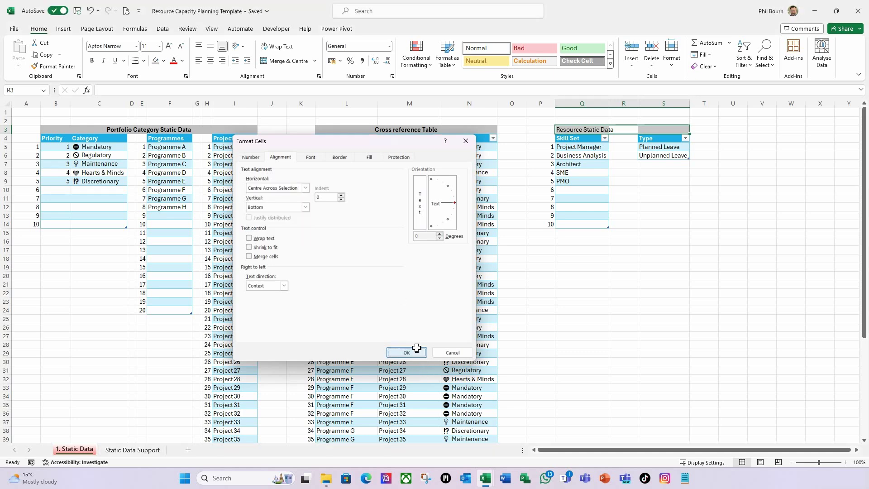
{"action": "left_click", "coordinate": [92, 60]}
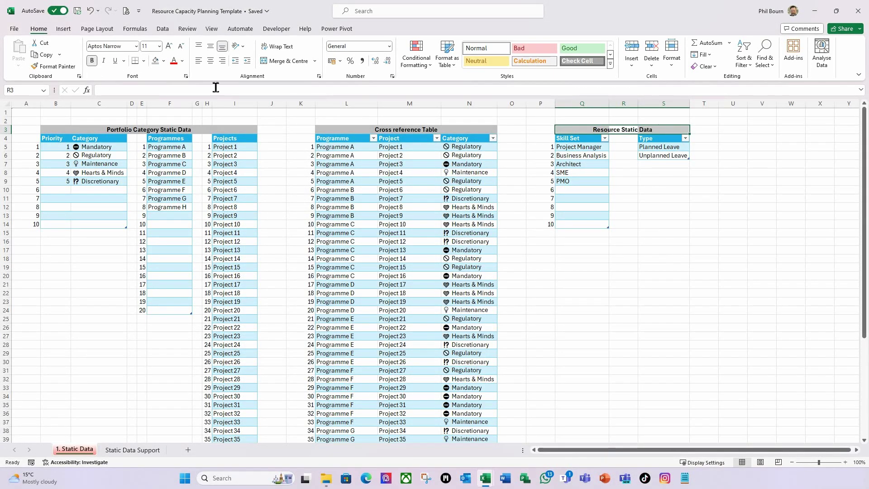
{"action": "left_click", "coordinate": [704, 259]}
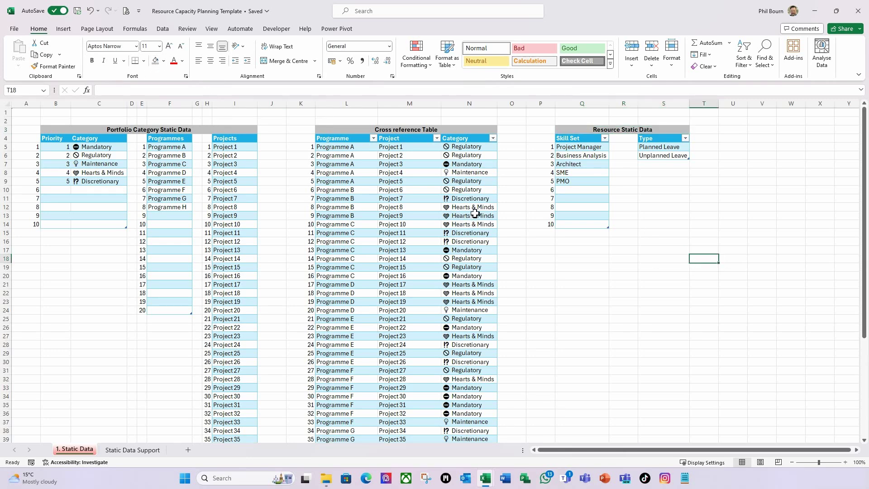
Narrow the blank spacer columns J, O and R between the static data tables.
{"action": "mouse_move", "coordinate": [286, 105]}
{"action": "left_mouse_down"}
{"action": "mouse_move", "coordinate": [267, 105]}
{"action": "mouse_move", "coordinate": [278, 104]}
{"action": "left_mouse_up"}
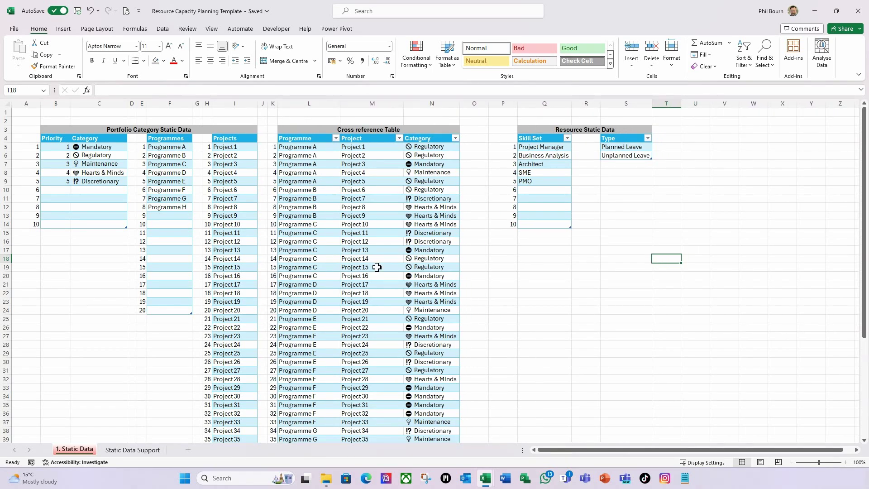
{"action": "mouse_move", "coordinate": [489, 103]}
{"action": "left_mouse_down"}
{"action": "mouse_move", "coordinate": [468, 103]}
{"action": "mouse_move", "coordinate": [488, 104]}
{"action": "mouse_move", "coordinate": [479, 104]}
{"action": "left_mouse_up"}
{"action": "left_click_drag", "start_coordinate": [562, 106], "coordinate": [542, 114]}
{"action": "left_click", "coordinate": [605, 242]}
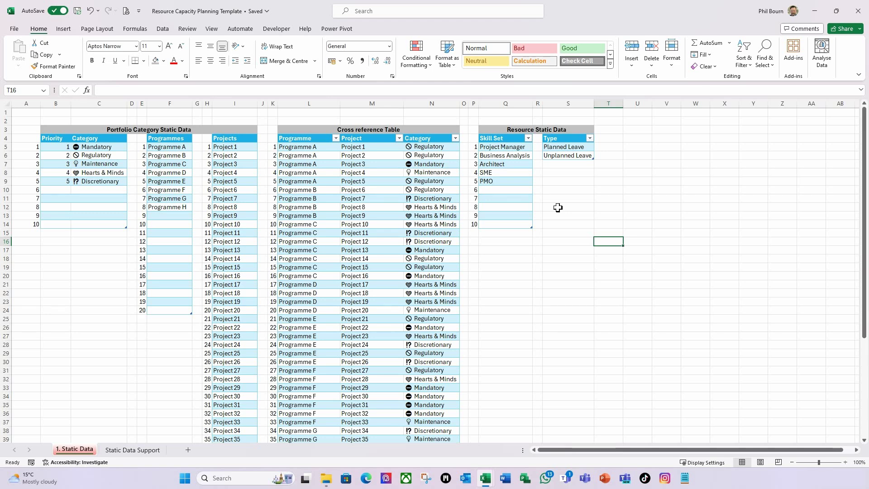
Enter the column headers Start in U4 and Finish in V4.
{"action": "left_click", "coordinate": [629, 138]}
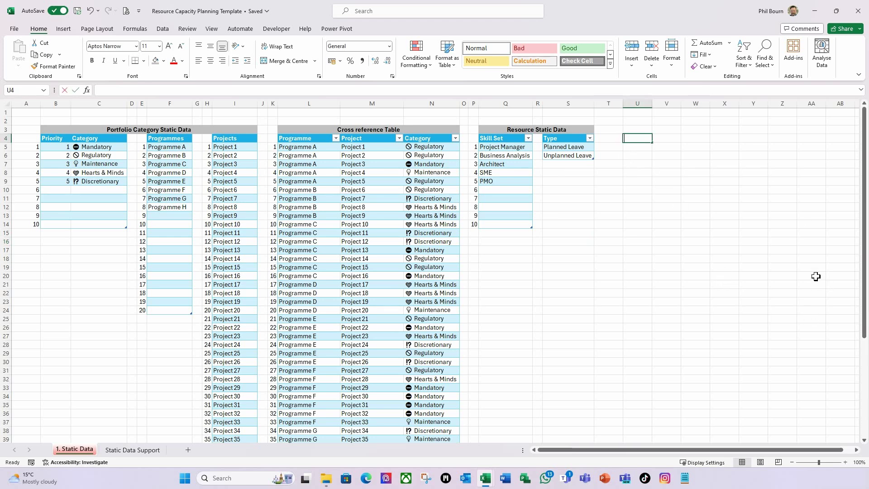
{"action": "type", "text": "Start"}
{"action": "key", "text": "Tab"}
{"action": "type", "text": "Finis"}
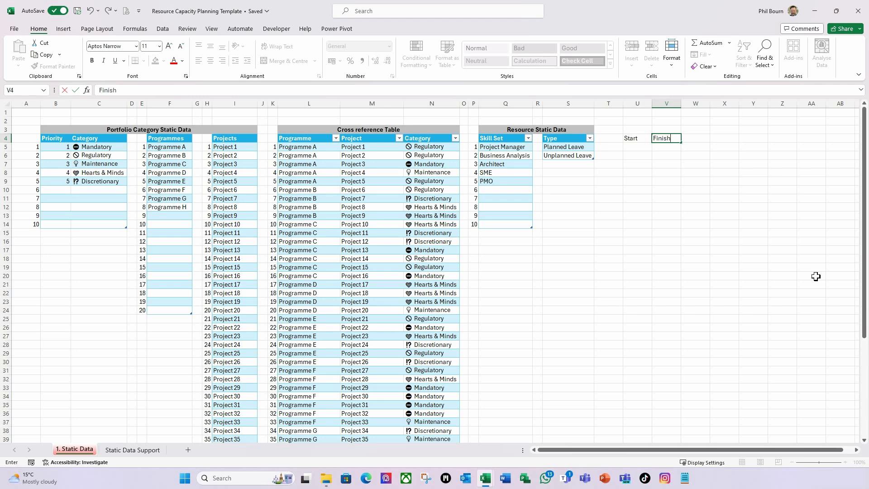
Enter the start date 01/01/24 in U5 and the finish date 31/01/24 in V5.
{"action": "left_click", "coordinate": [637, 152]}
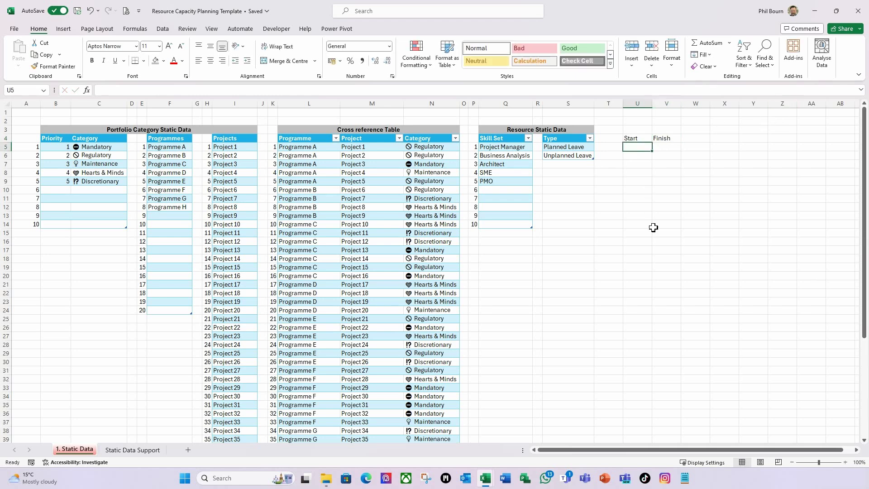
{"action": "type", "text": "01/01/24"}
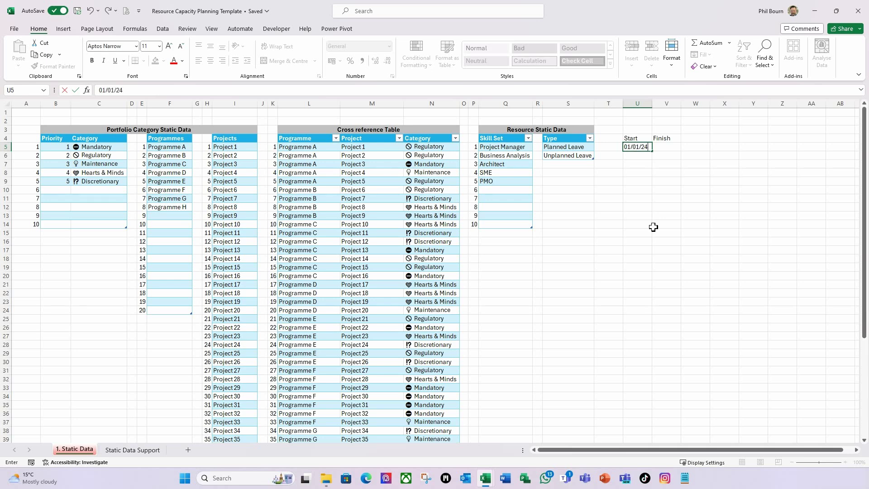
{"action": "key", "text": "Tab"}
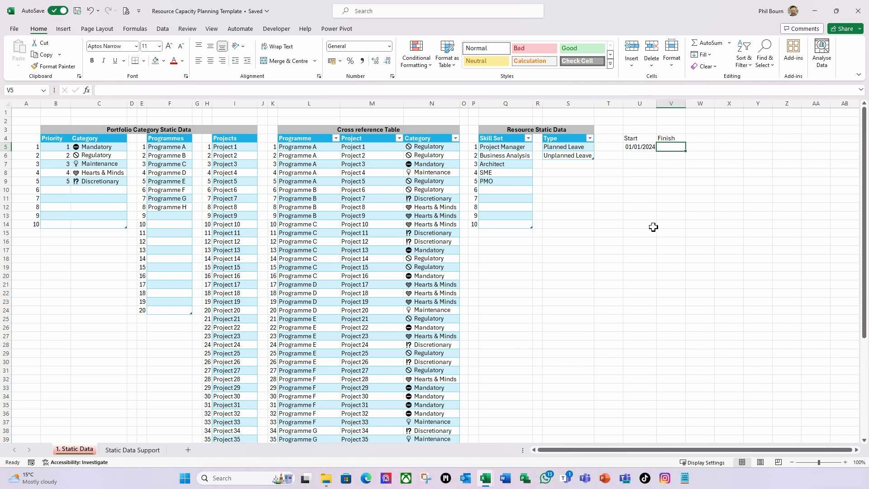
{"action": "type", "text": "31/01"}
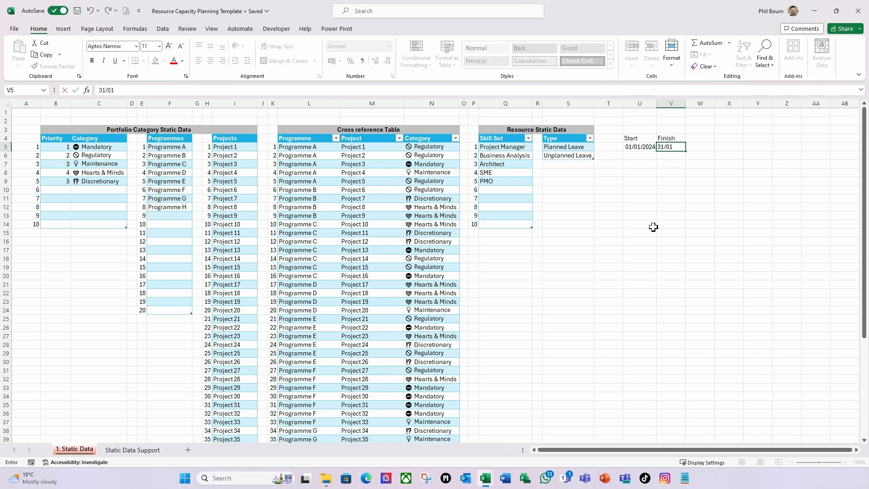
{"action": "type", "text": "/24"}
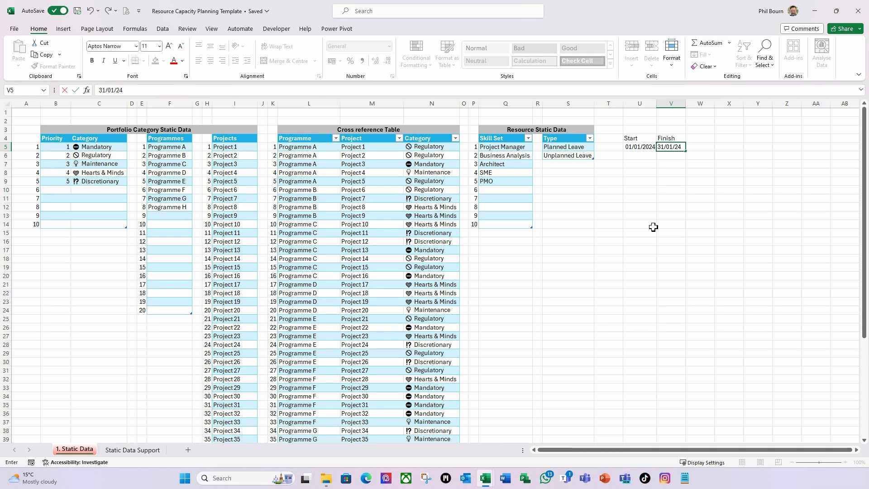
{"action": "key", "text": "Return"}
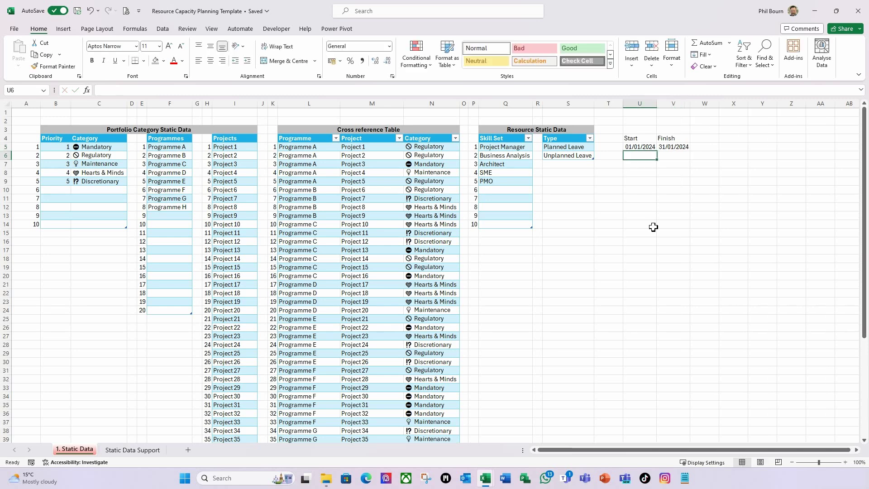
Convert the Start and Finish range U4:V5 into a table with headers and widen columns U and V.
{"action": "left_click", "coordinate": [643, 147]}
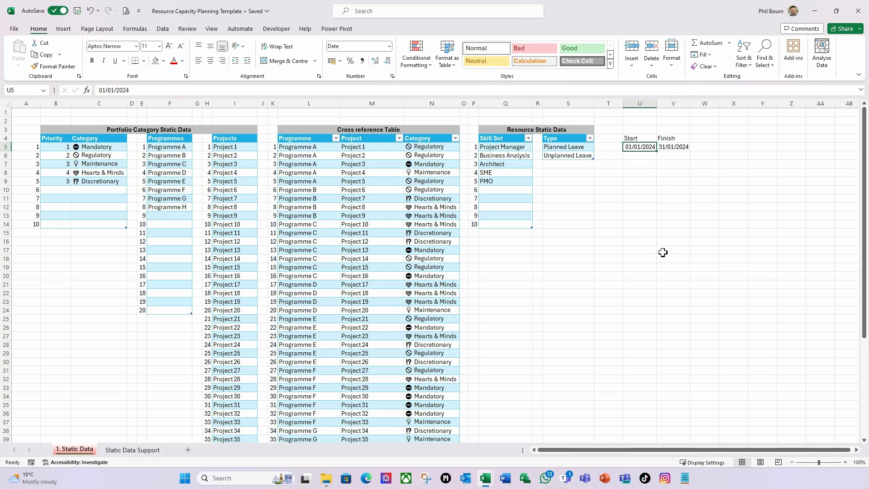
{"action": "key", "text": "ctrl+t"}
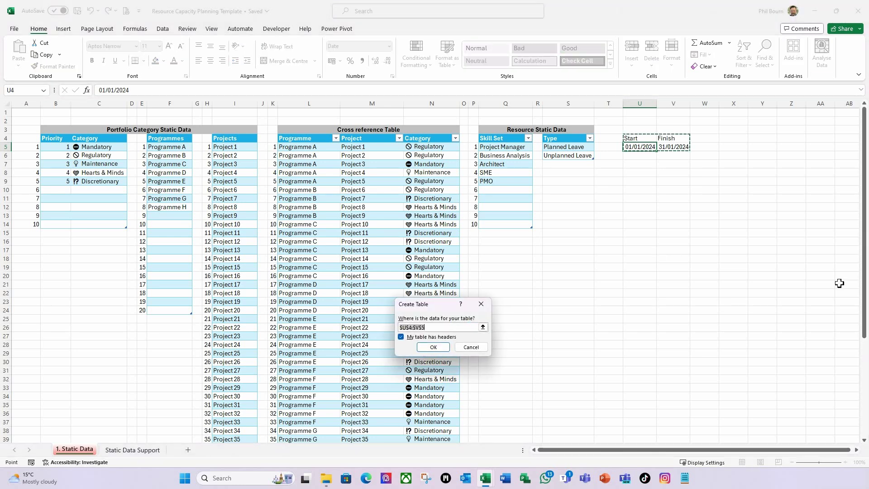
{"action": "left_click", "coordinate": [419, 347]}
{"action": "left_click_drag", "start_coordinate": [658, 102], "coordinate": [723, 107]}
Enter the heading "Calendar / Period that plan covers" in U3 above the Start and Finish table.
{"action": "left_click", "coordinate": [647, 130]}
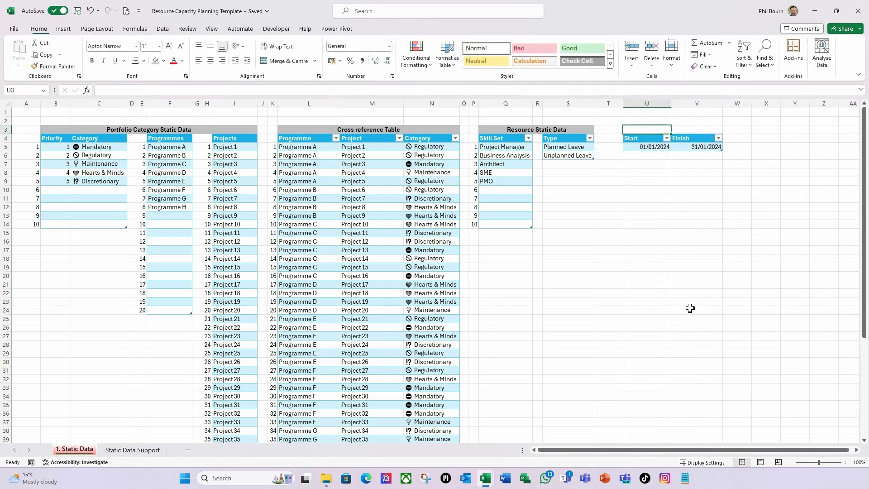
{"action": "type", "text": "Calendar / Period tha"}
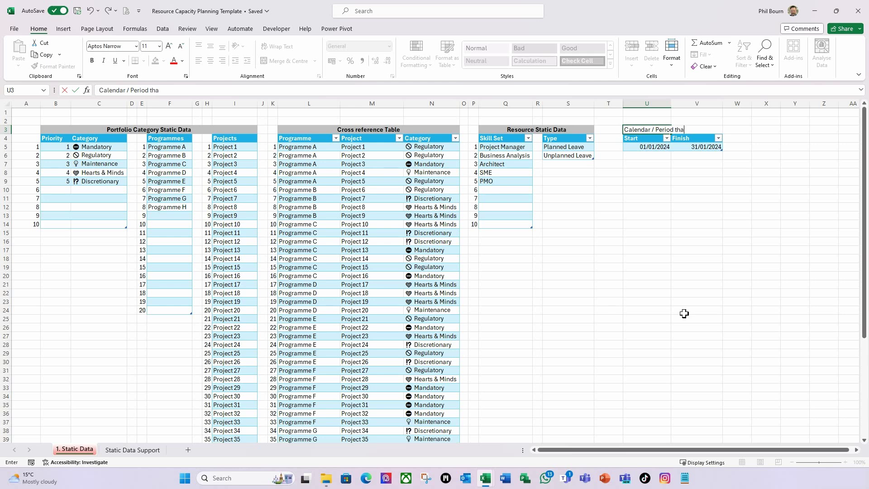
{"action": "type", "text": "lan covers"}
{"action": "key", "text": "Return"}
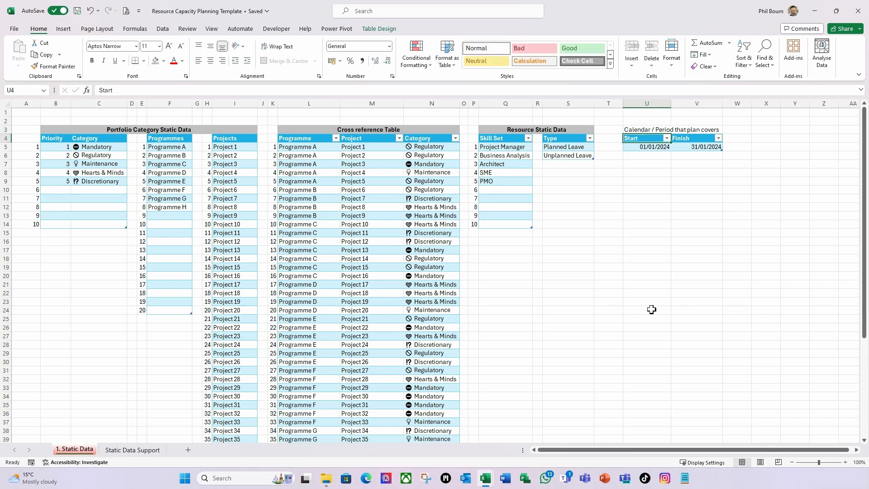
Centre the calendar period heading across the selection U3:V3 and format it bold with a grey fill.
{"action": "left_click_drag", "start_coordinate": [640, 131], "coordinate": [686, 130]}
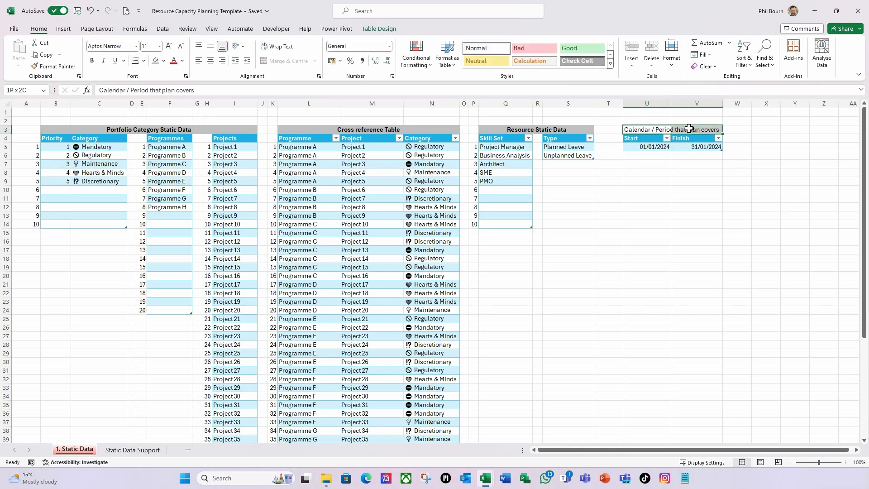
{"action": "key", "text": "ctrl+1"}
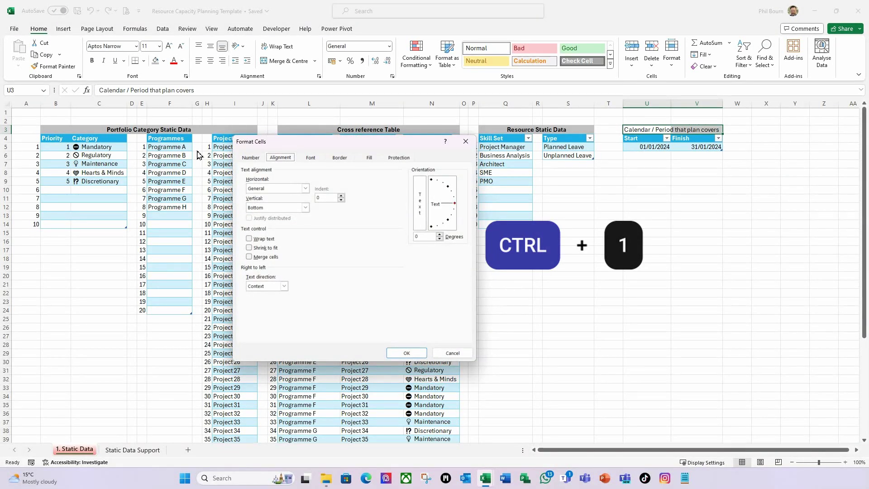
{"action": "left_click", "coordinate": [305, 188]}
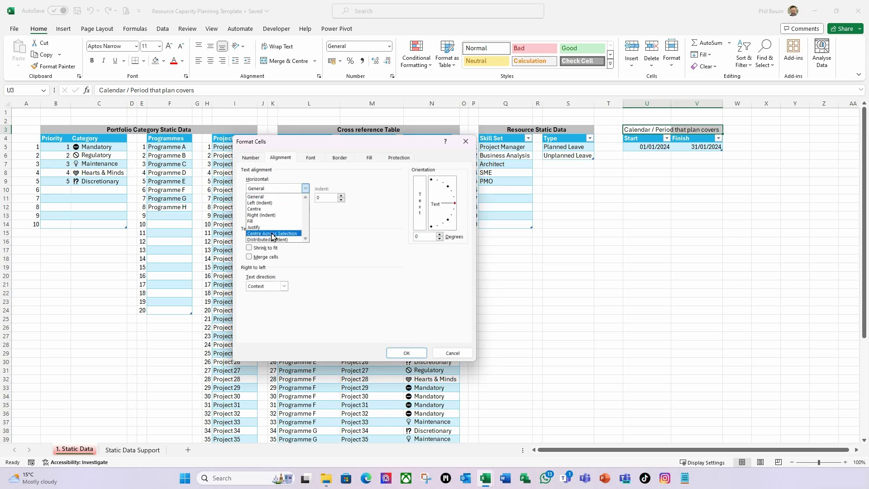
{"action": "left_click", "coordinate": [272, 233]}
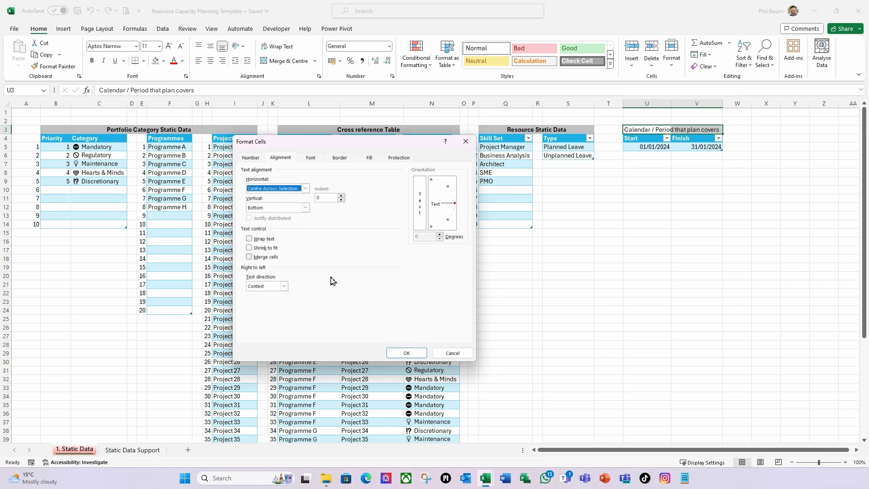
{"action": "left_click", "coordinate": [406, 353]}
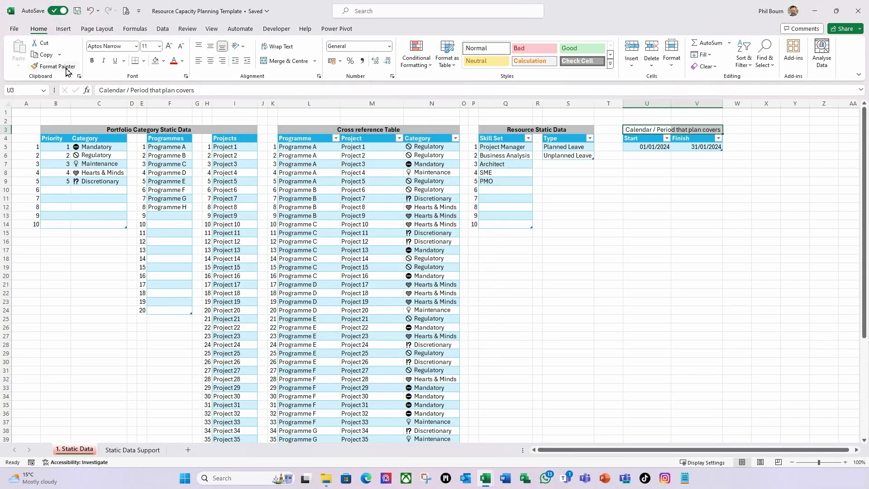
{"action": "left_click", "coordinate": [92, 61]}
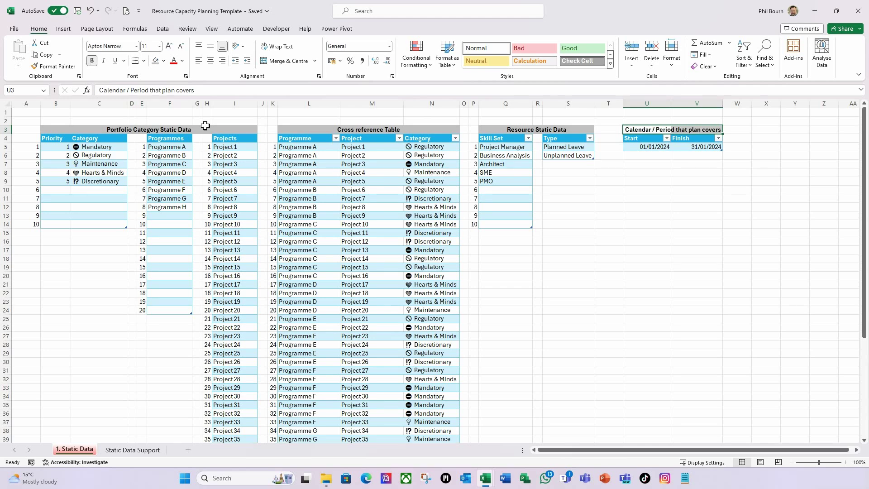
{"action": "left_click", "coordinate": [155, 61]}
Widen columns U and V so the calendar period heading has more room.
{"action": "left_click_drag", "start_coordinate": [723, 105], "coordinate": [742, 105]}
{"action": "left_click_drag", "start_coordinate": [670, 105], "coordinate": [701, 107]}
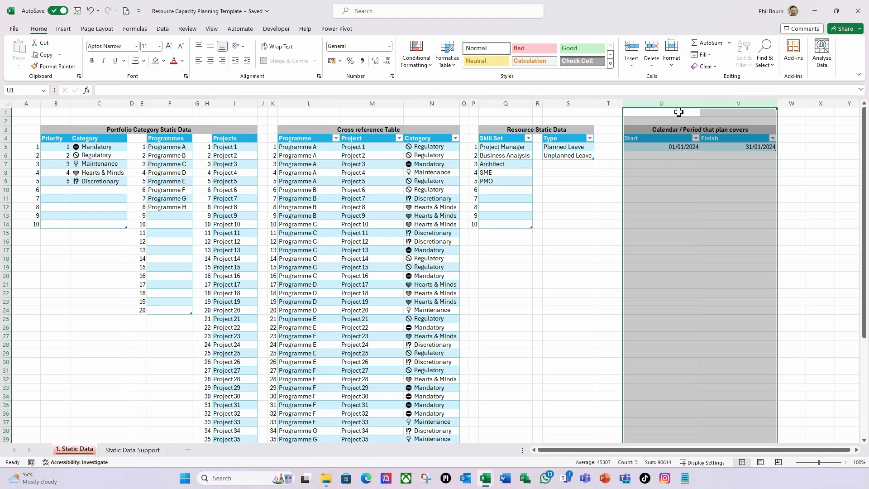
{"action": "left_click", "coordinate": [692, 213]}
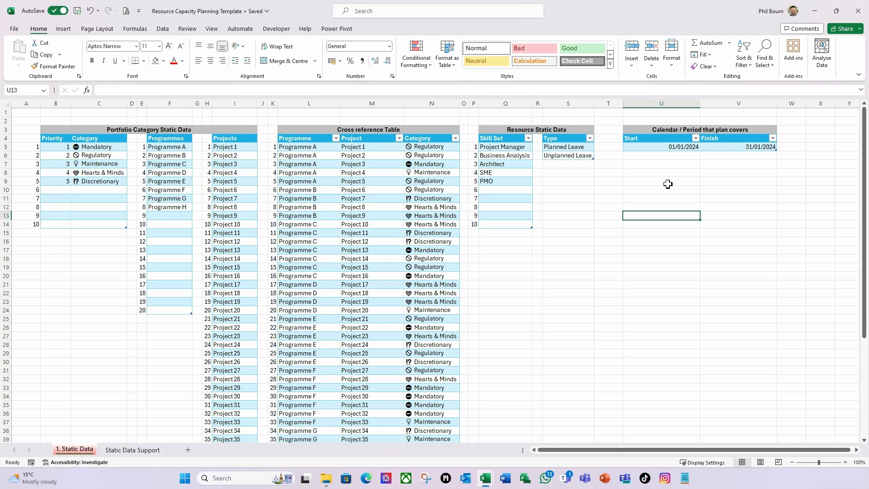
Centre-align the Start header in U4 and the Finish header in V4.
{"action": "left_click", "coordinate": [667, 140]}
{"action": "key", "text": "alt+h"}
{"action": "key", "text": "a"}
{"action": "key", "text": "c"}
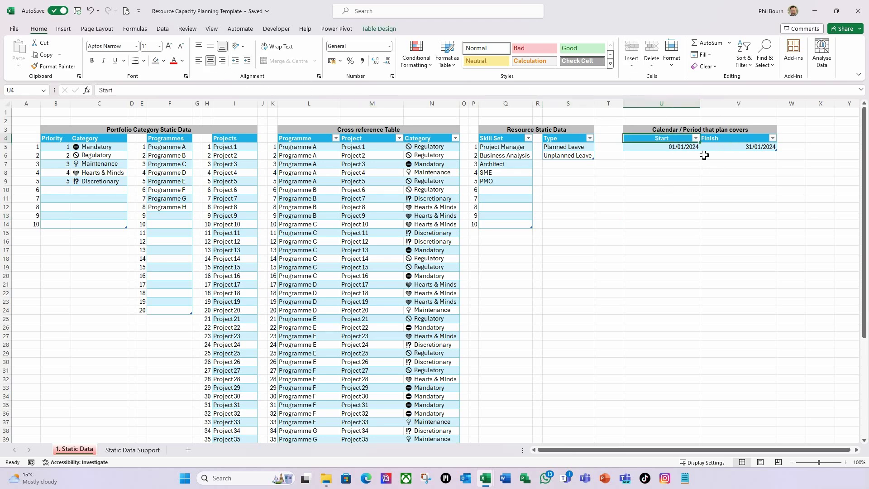
{"action": "left_click", "coordinate": [721, 140]}
{"action": "key", "text": "alt+h"}
{"action": "key", "text": "a"}
{"action": "key", "text": "c"}
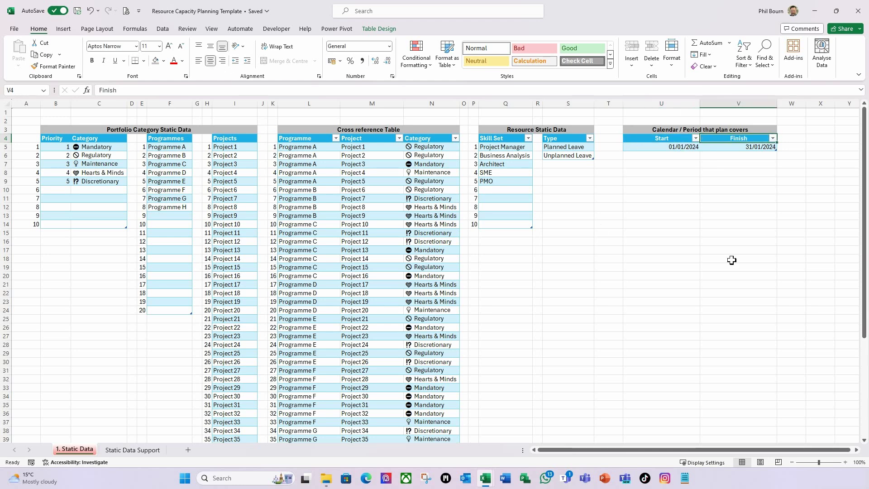
{"action": "left_click", "coordinate": [683, 180]}
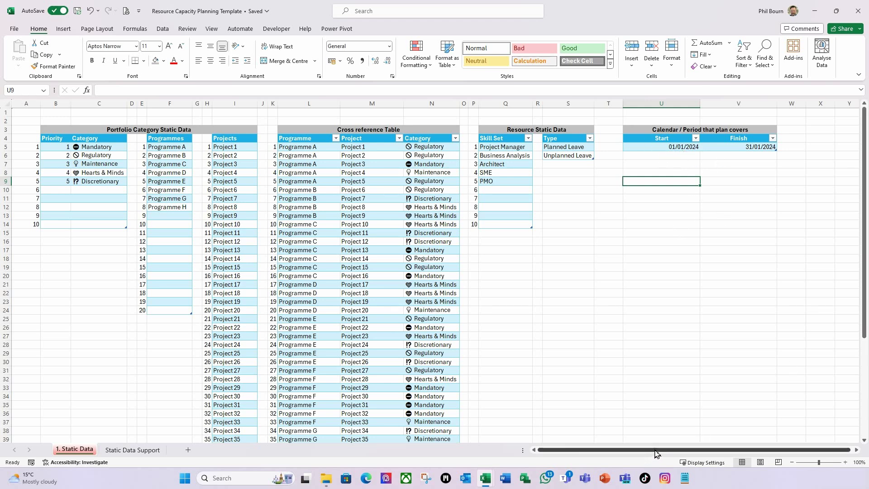
Enter the column headers Bank Holidays in X4 and description in Y4.
{"action": "scroll", "coordinate": [654, 452], "scroll_direction": "right", "scroll_amount": 1}
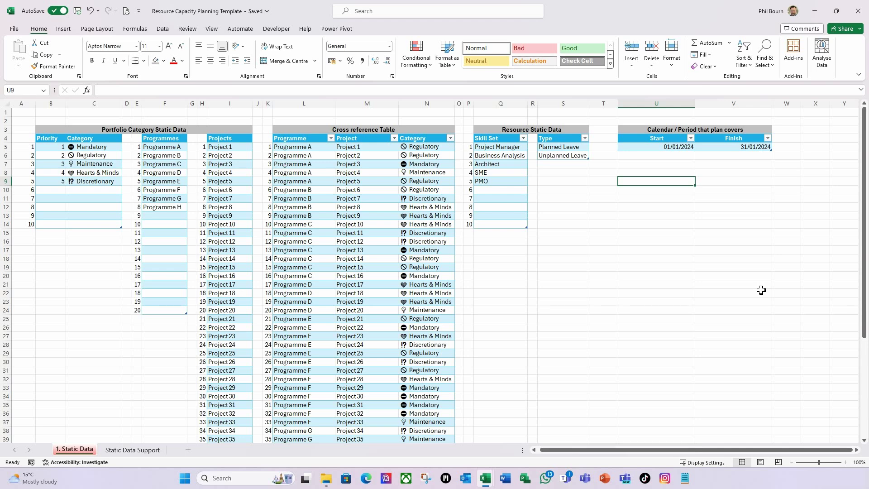
{"action": "left_click", "coordinate": [817, 140]}
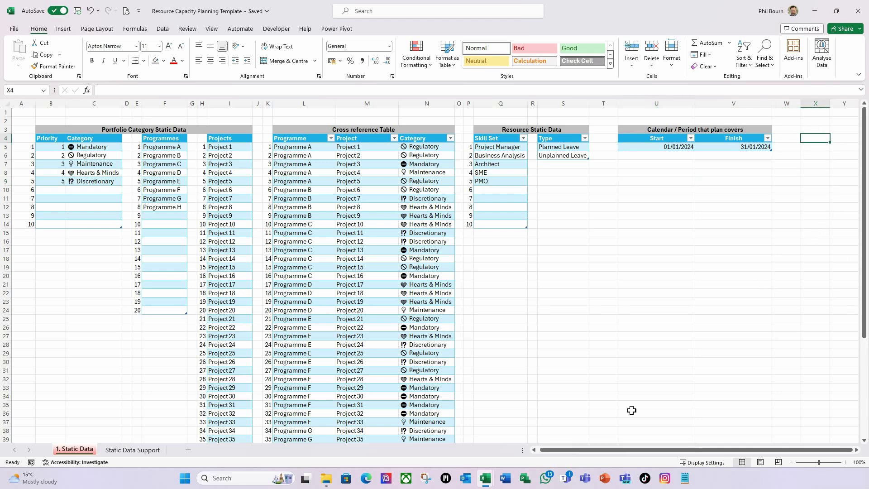
{"action": "type", "text": "Bank"}
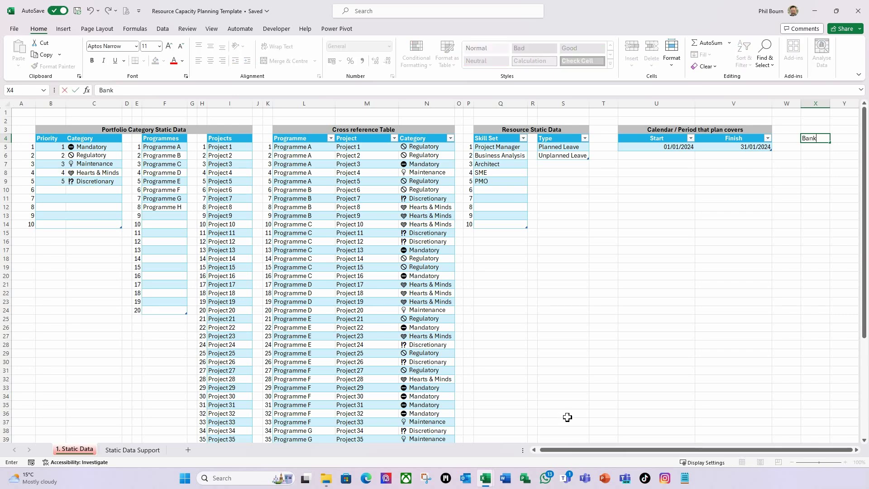
{"action": "left_click", "coordinate": [856, 450]}
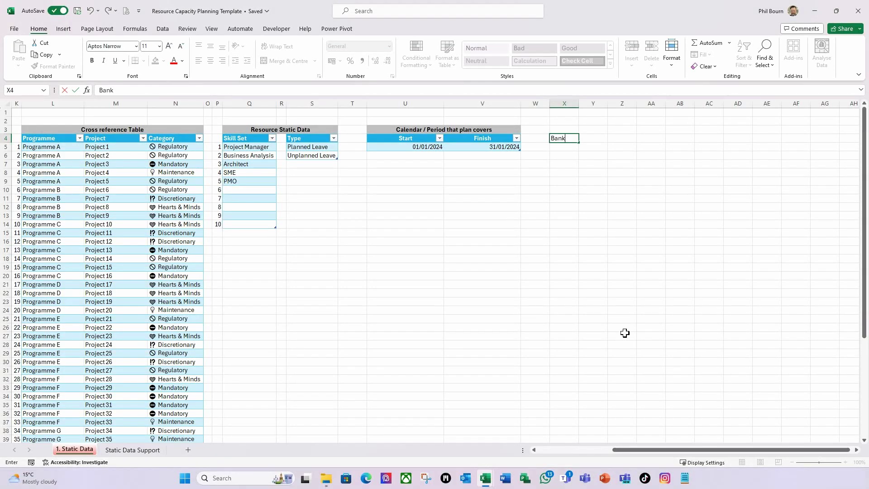
{"action": "type", "text": "ank Holidays"}
{"action": "key", "text": "Tab"}
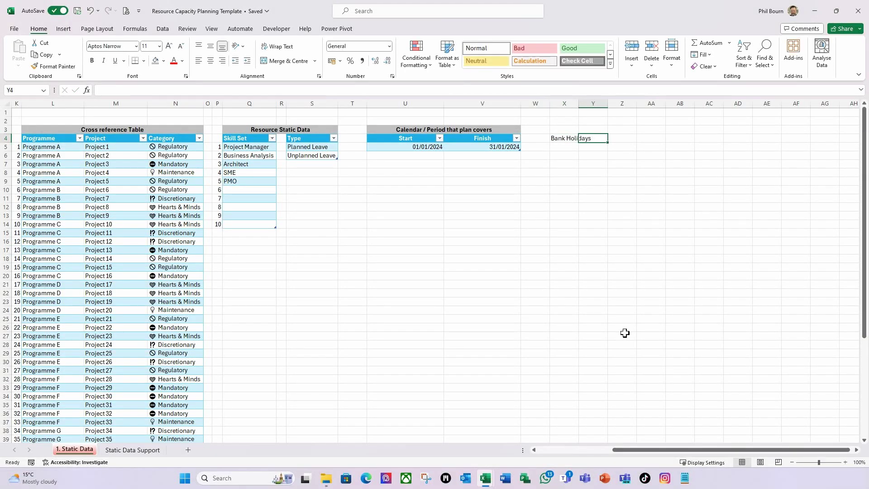
{"action": "type", "text": "description"}
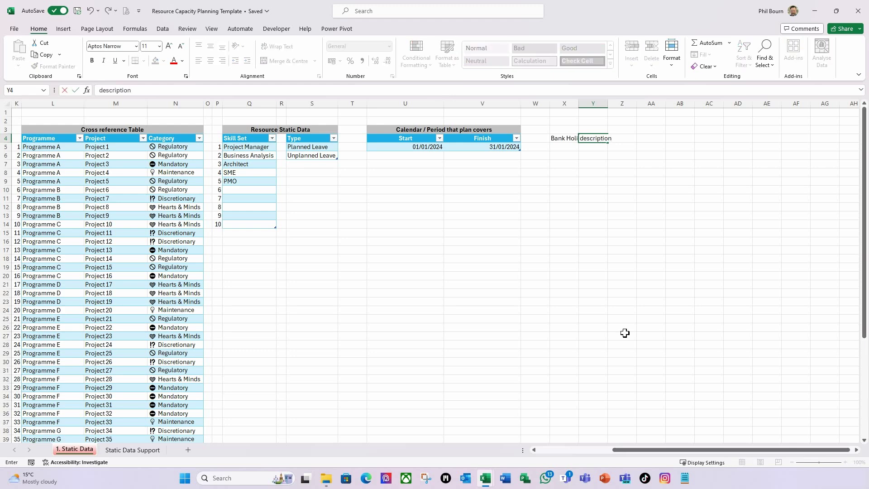
{"action": "key", "text": "Return"}
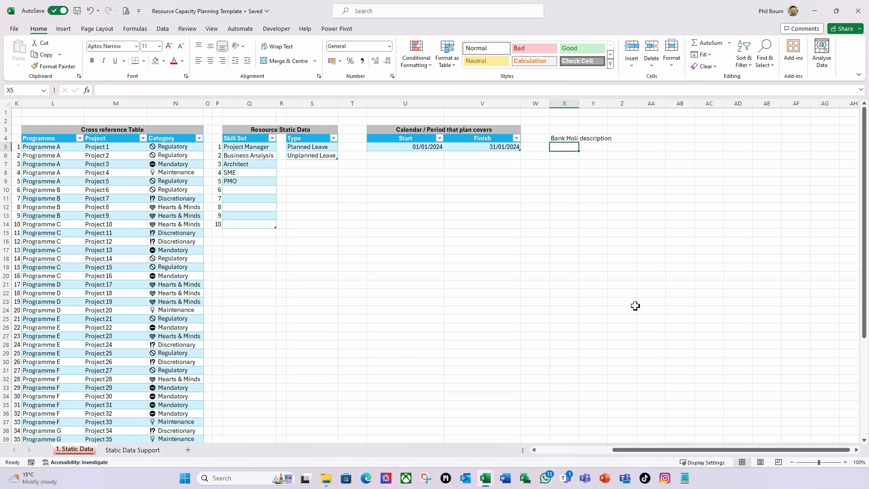
Move the Bank Holidays and description headers to Y4:Z4 and fit the column widths to the header text.
{"action": "double_click", "coordinate": [578, 103]}
{"action": "double_click", "coordinate": [622, 103]}
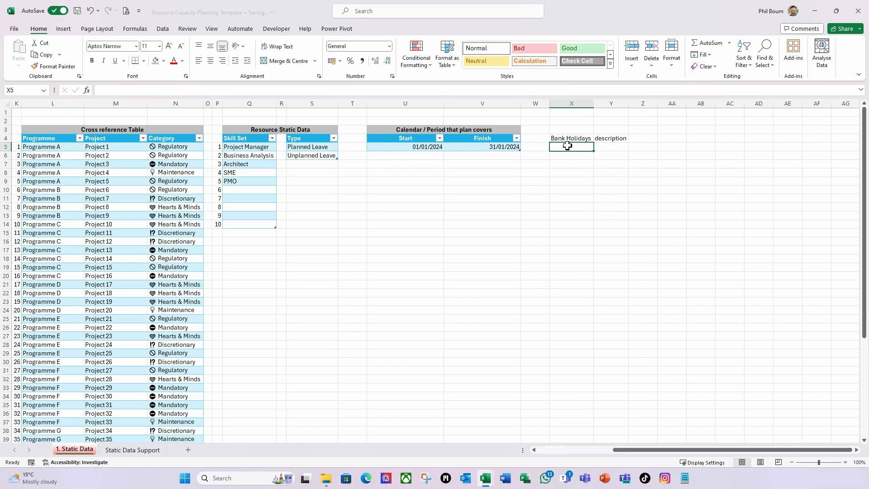
{"action": "left_click_drag", "start_coordinate": [569, 138], "coordinate": [654, 149]}
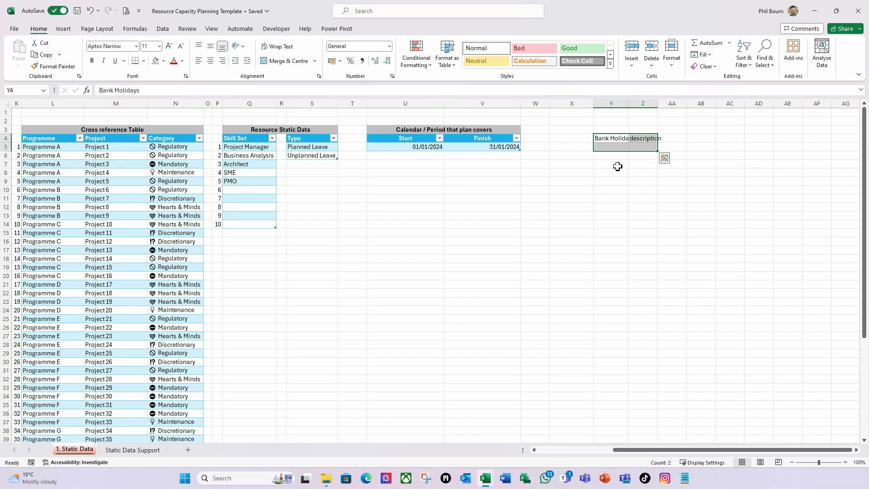
{"action": "left_click", "coordinate": [575, 147]}
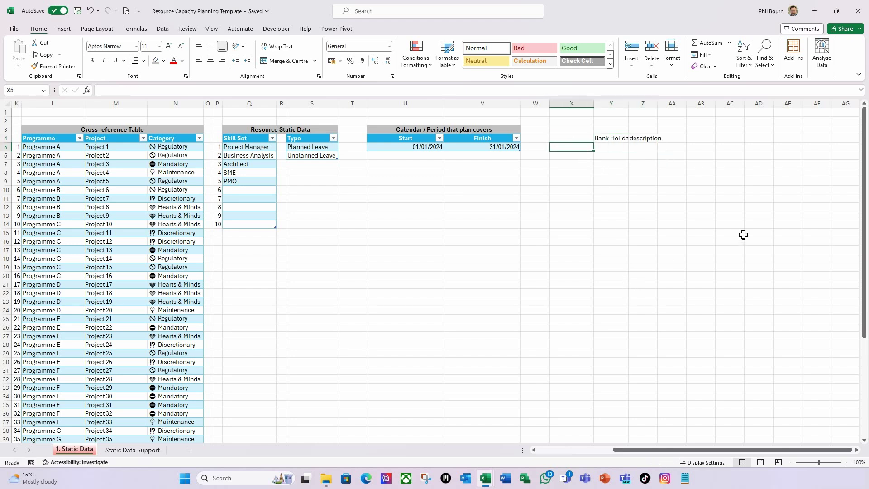
{"action": "left_click_drag", "start_coordinate": [628, 103], "coordinate": [637, 104]}
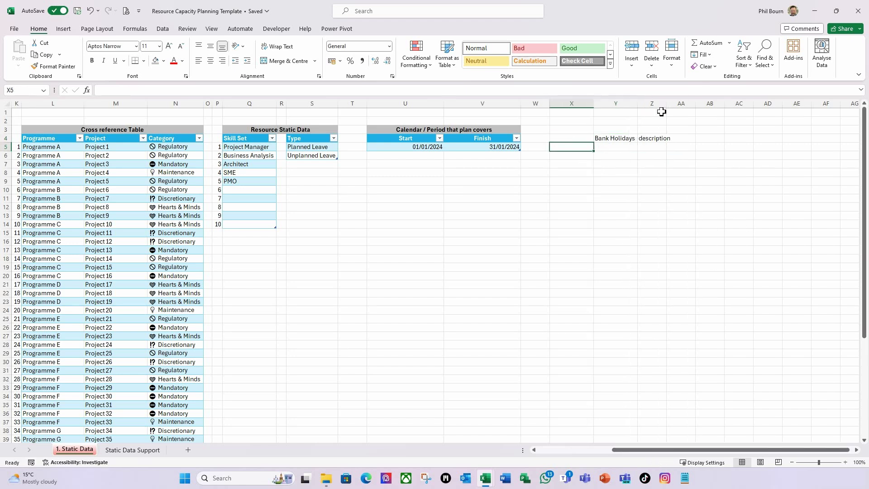
Apply the Short Date number format to Y5 under the Bank Holidays header.
{"action": "left_click", "coordinate": [615, 147]}
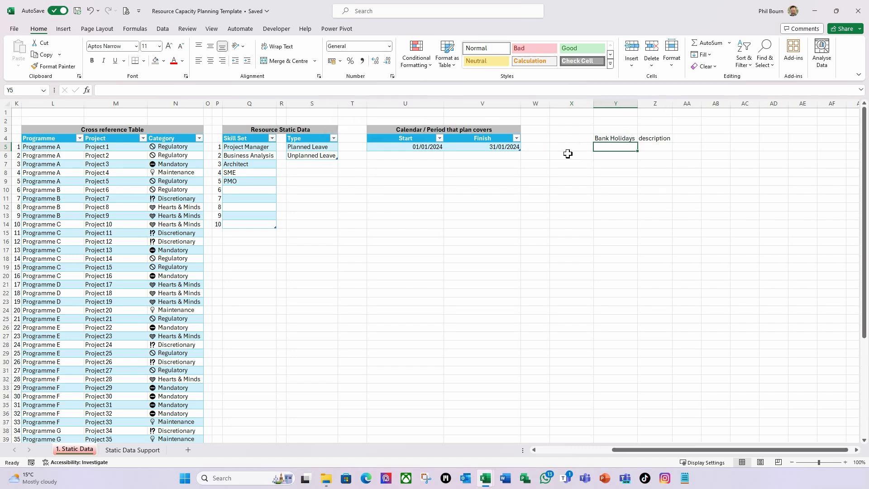
{"action": "left_click", "coordinate": [389, 47]}
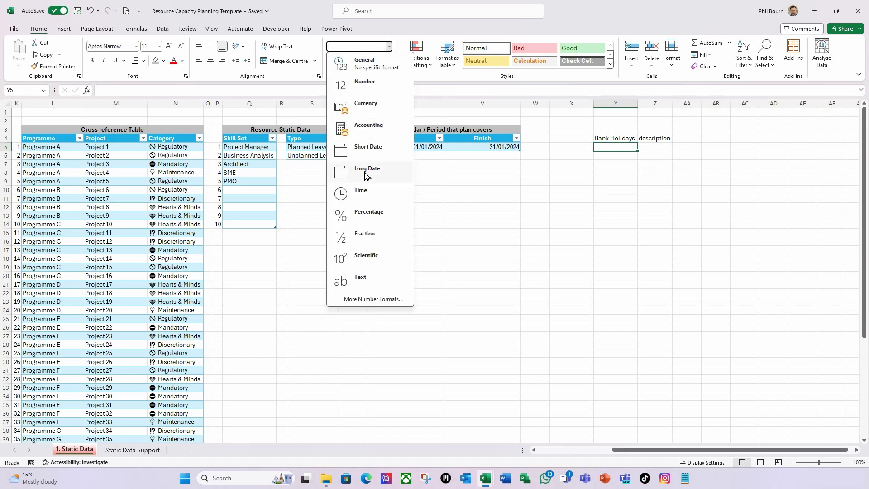
{"action": "left_click", "coordinate": [368, 152]}
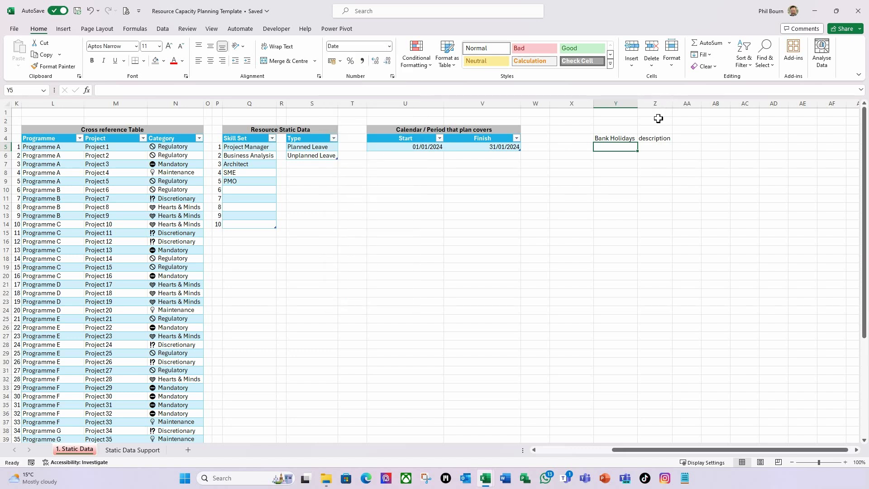
Capitalise the header in Z4 to Description and widen column Z to several times its width.
{"action": "left_click", "coordinate": [651, 139]}
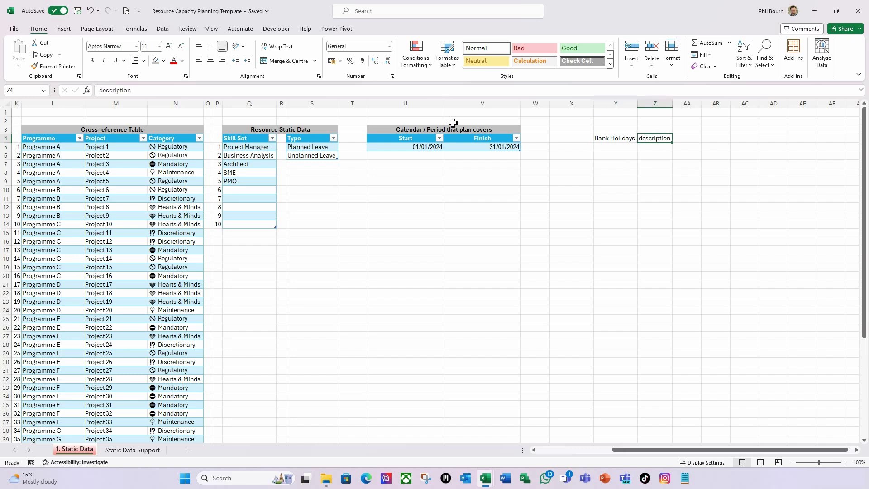
{"action": "left_click", "coordinate": [101, 90]}
{"action": "key", "text": "BackSpace"}
{"action": "type", "text": "D"}
{"action": "key", "text": "Return"}
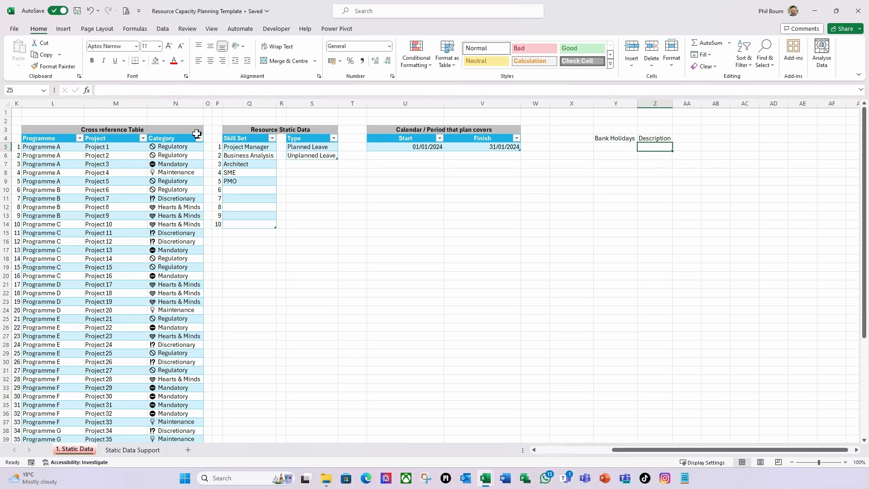
{"action": "left_click_drag", "start_coordinate": [671, 109], "coordinate": [775, 119]}
Enter the bank holiday date 01/01/24 in Y5 with the description New Years Day in Z5.
{"action": "left_click", "coordinate": [618, 147]}
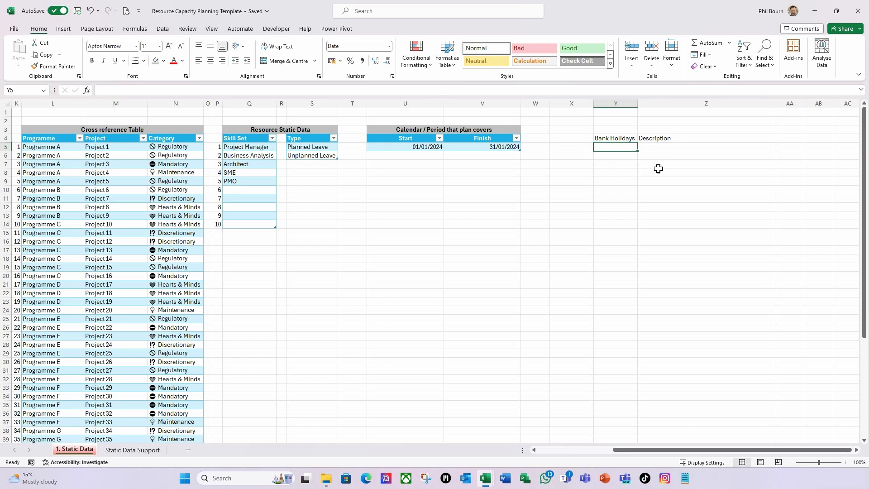
{"action": "type", "text": "01/01/24"}
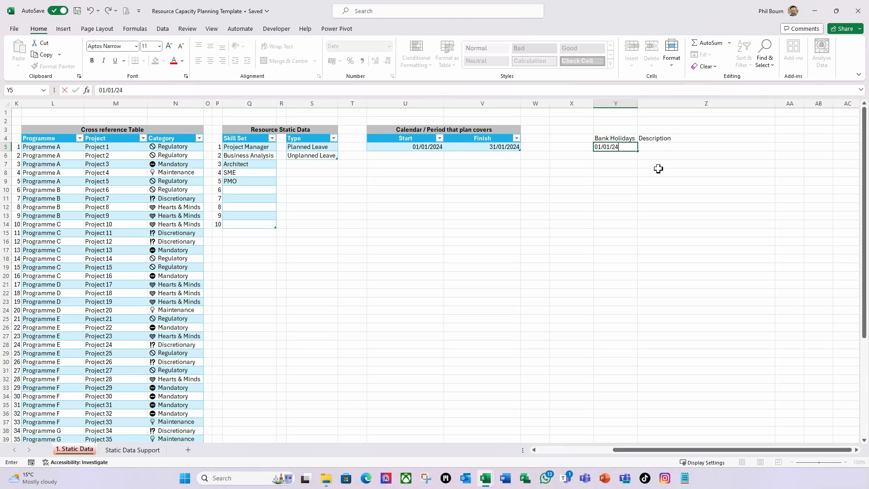
{"action": "key", "text": "Tab"}
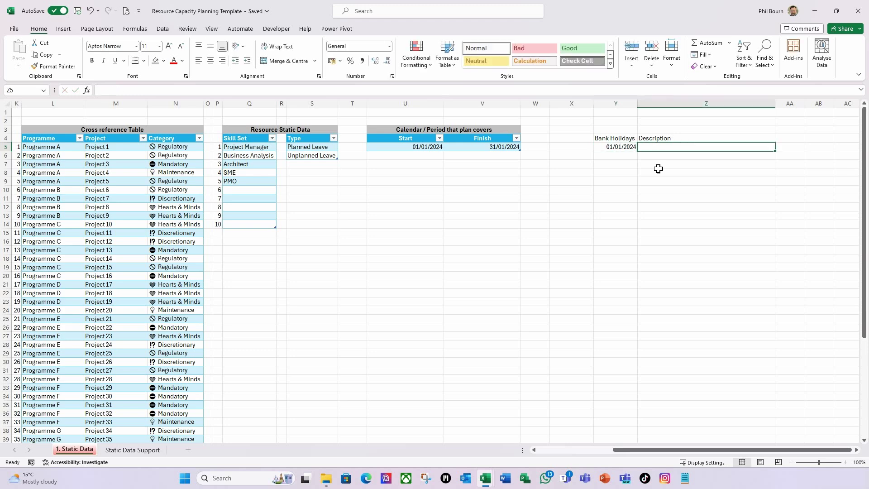
{"action": "type", "text": "New Years Day"}
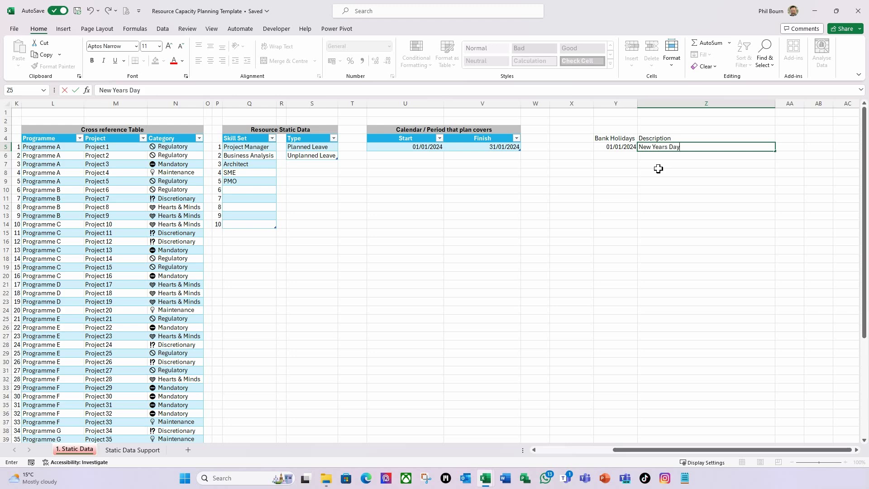
{"action": "key", "text": "Return"}
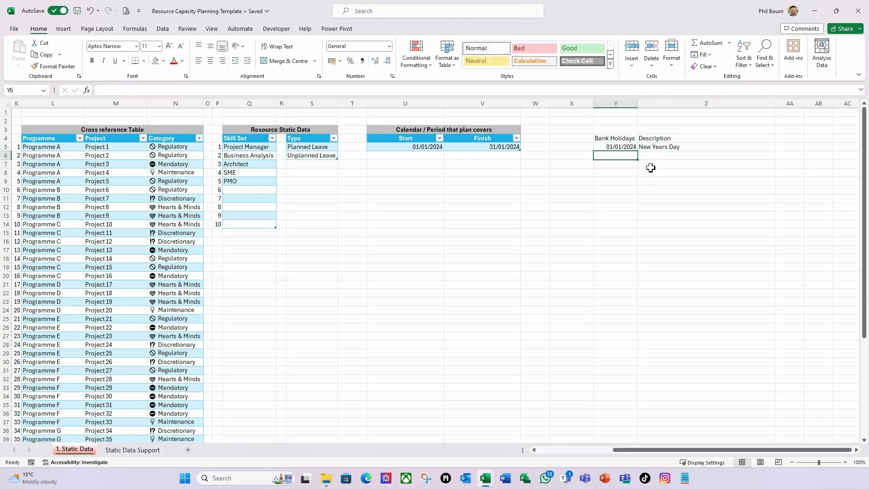
Convert the bank holiday range Y4:Z5 into a table with headers and name it tblBankHols.
{"action": "left_click", "coordinate": [623, 150]}
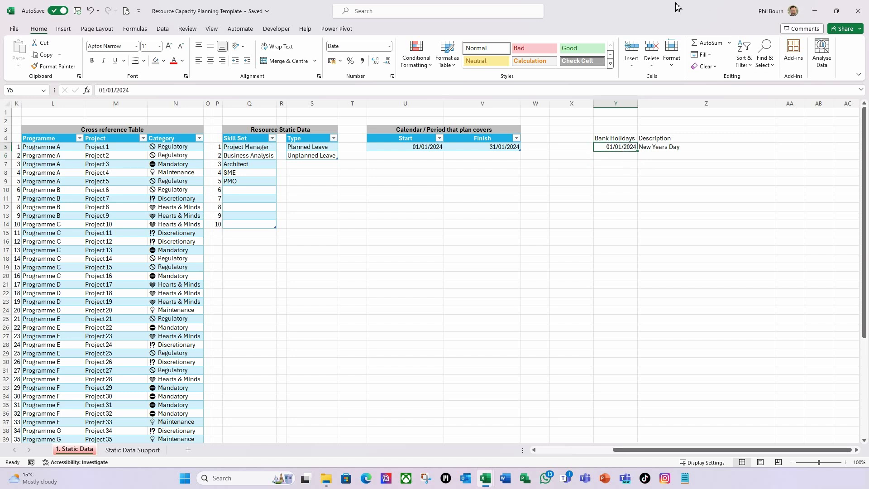
{"action": "key", "text": "ctrl+t"}
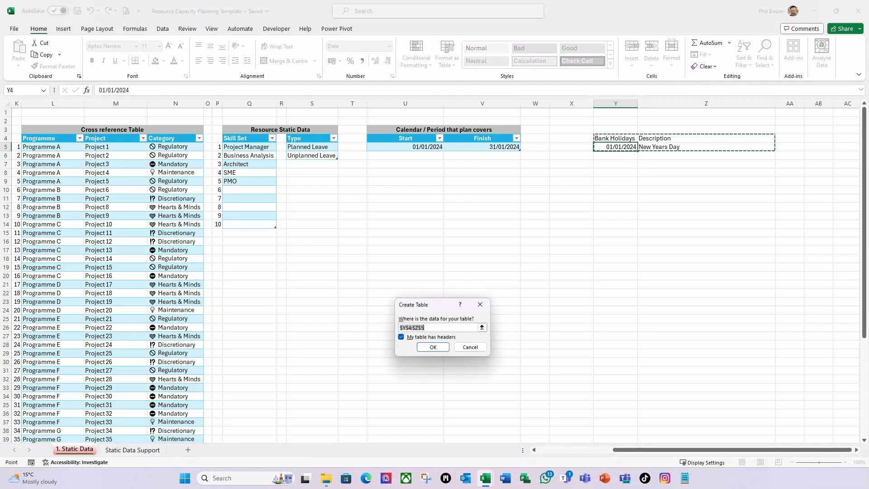
{"action": "left_click", "coordinate": [442, 347]}
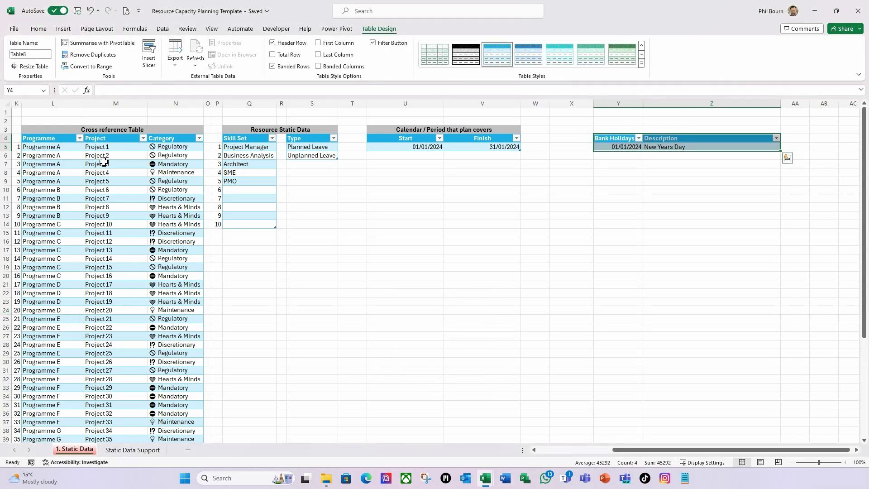
{"action": "left_click", "coordinate": [31, 54]}
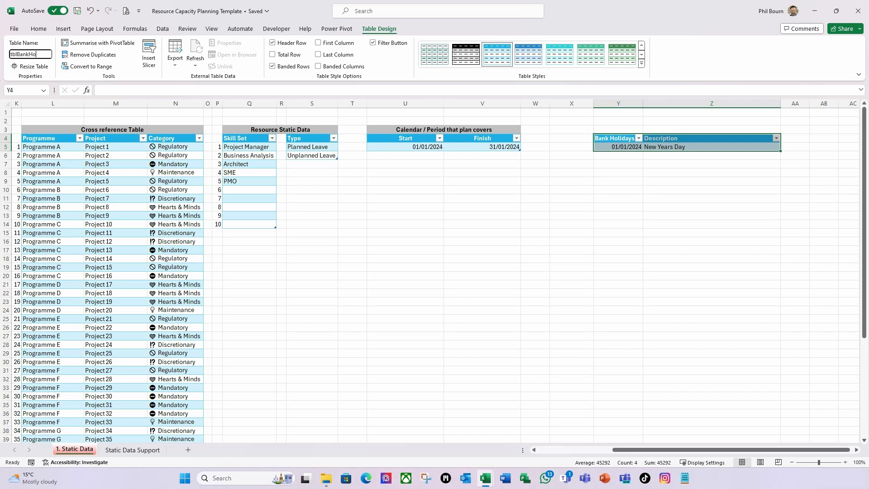
{"action": "key", "text": "Return"}
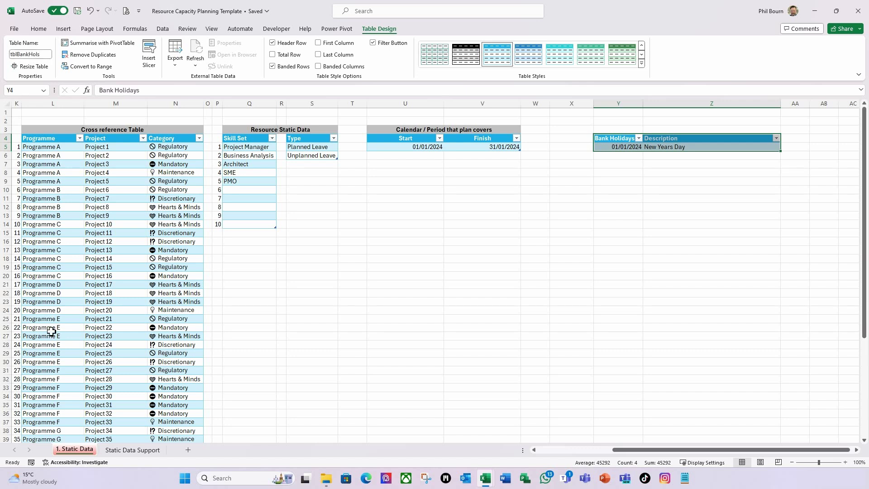
{"action": "left_click", "coordinate": [639, 216]}
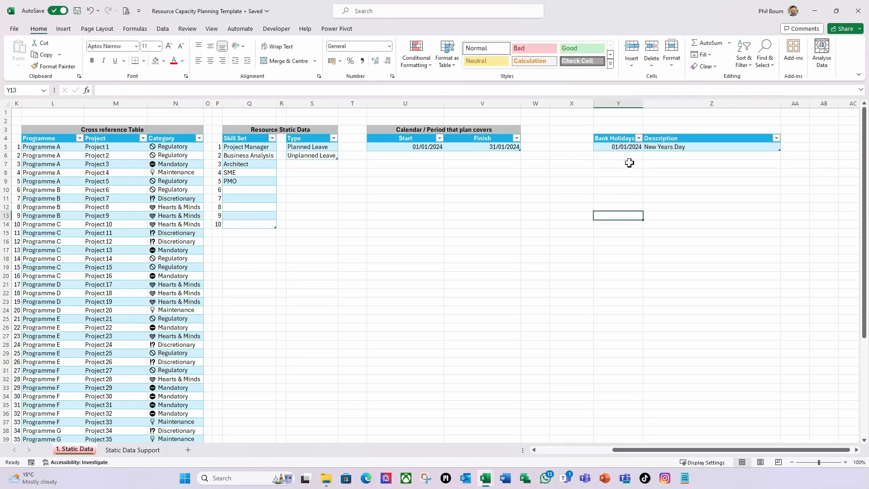
Enter the heading National Holidays in Y3 above the bank holiday table.
{"action": "left_click", "coordinate": [615, 130]}
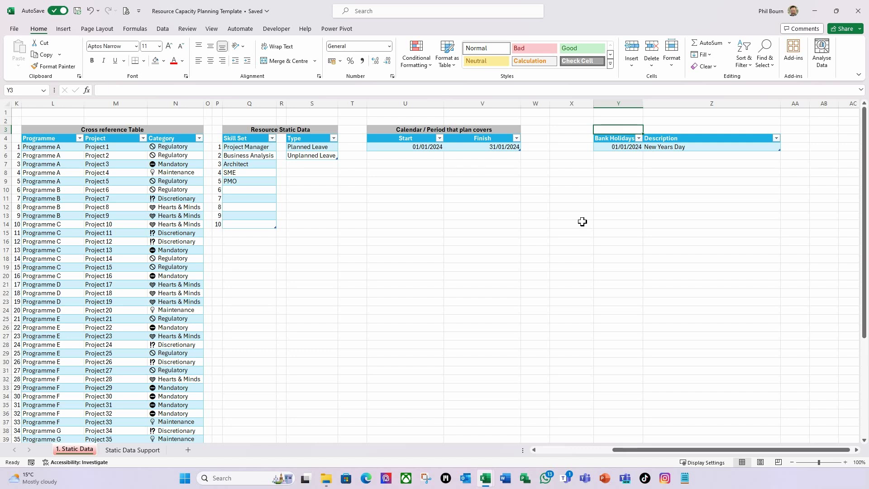
{"action": "type", "text": "Nationa"}
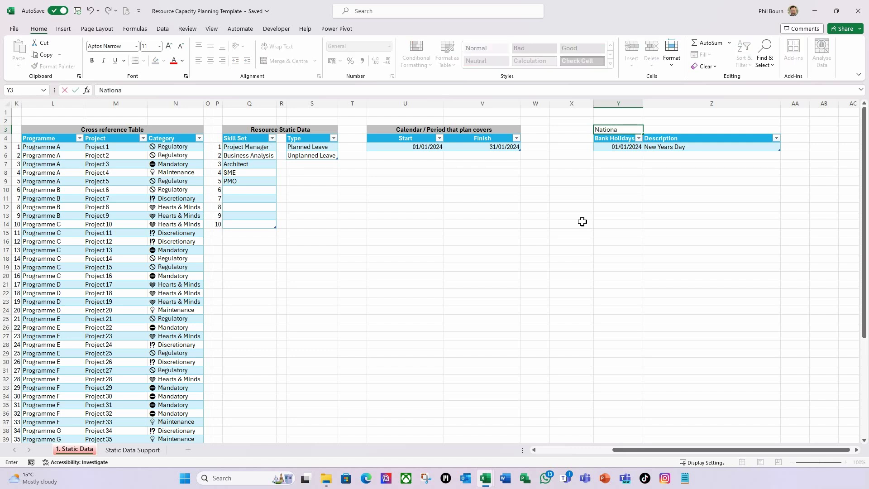
{"action": "type", "text": "l Holidays"}
{"action": "key", "text": "Return"}
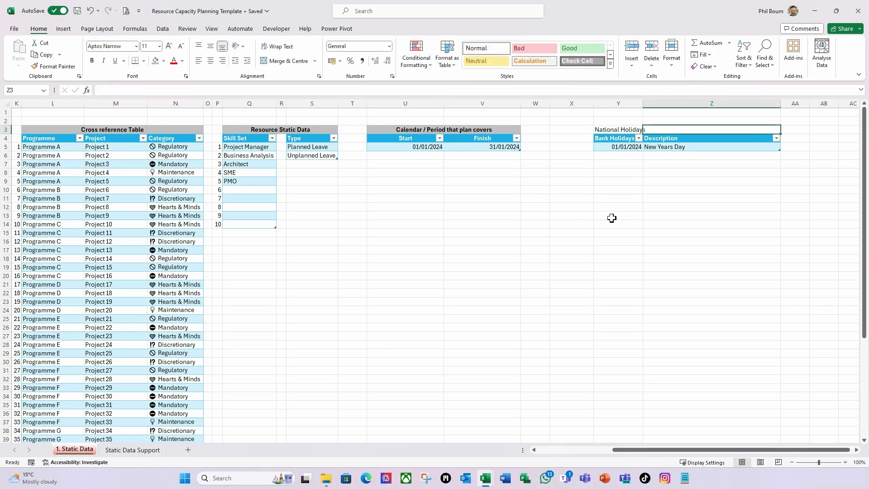
Centre the National Holidays heading across Y3:Z3 and make it bold with the same grey fill as the other headings.
{"action": "left_click_drag", "start_coordinate": [617, 130], "coordinate": [670, 130]}
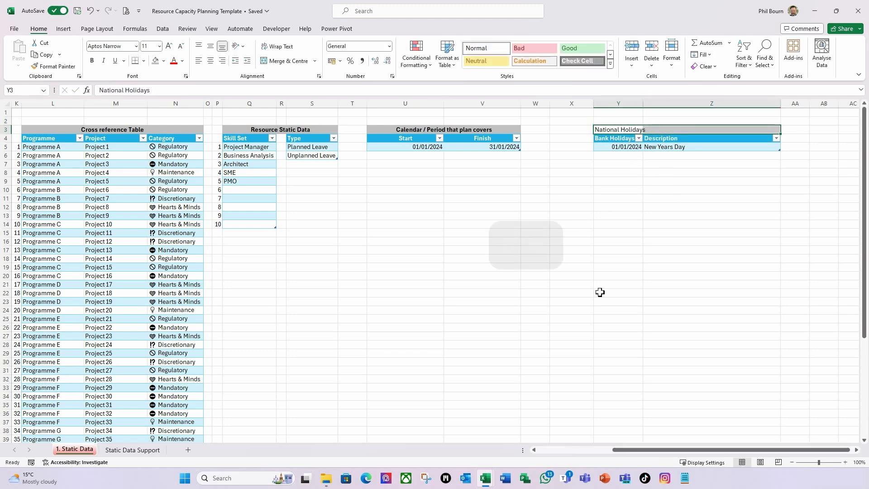
{"action": "key", "text": "ctrl+1"}
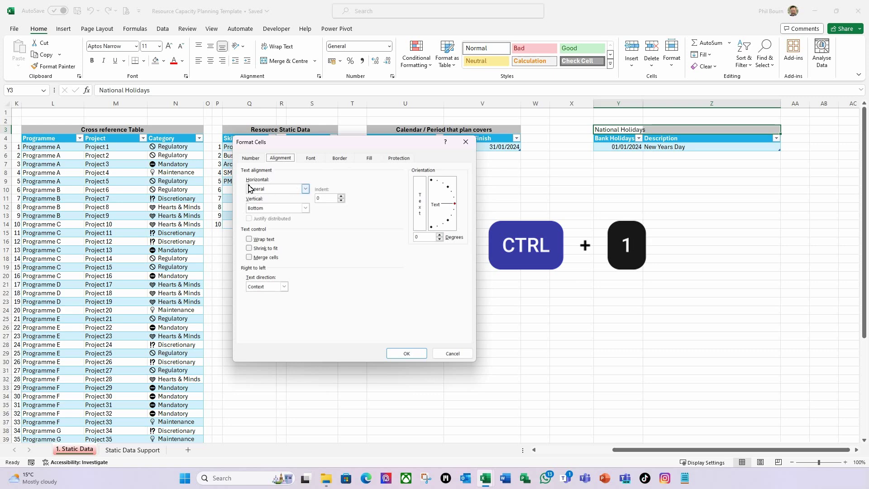
{"action": "left_click", "coordinate": [305, 189]}
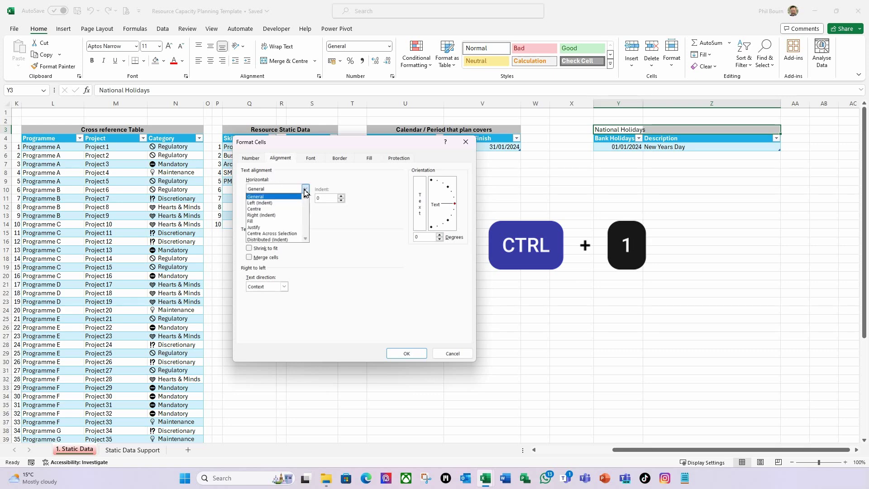
{"action": "left_click", "coordinate": [272, 233]}
{"action": "left_click", "coordinate": [406, 353]}
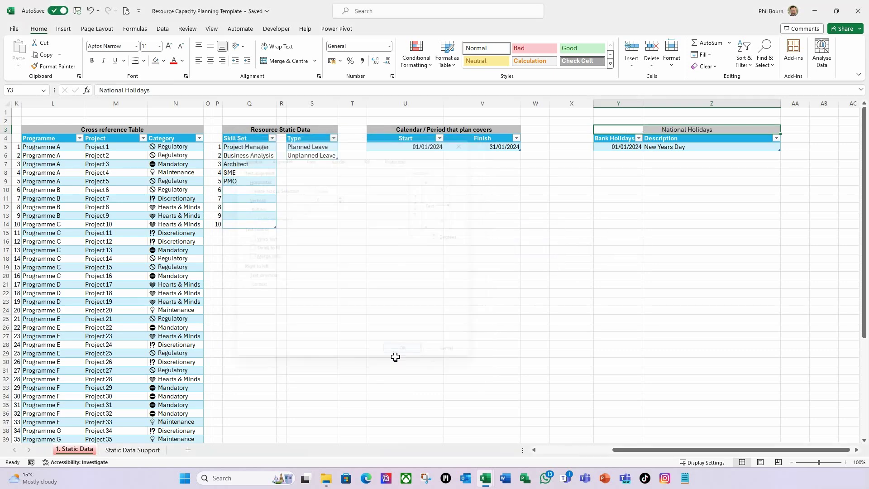
{"action": "key", "text": "ctrl+b"}
Fill Y6:Z12 with Good Friday 29/03/2024, Easter Monday 01/04, Early May 06/05, Spring 27/05 and Summer 26/08 Bank Holidays, Christmas Day 25/12 and Boxing Day 26/12.
{"action": "left_click", "coordinate": [673, 191]}
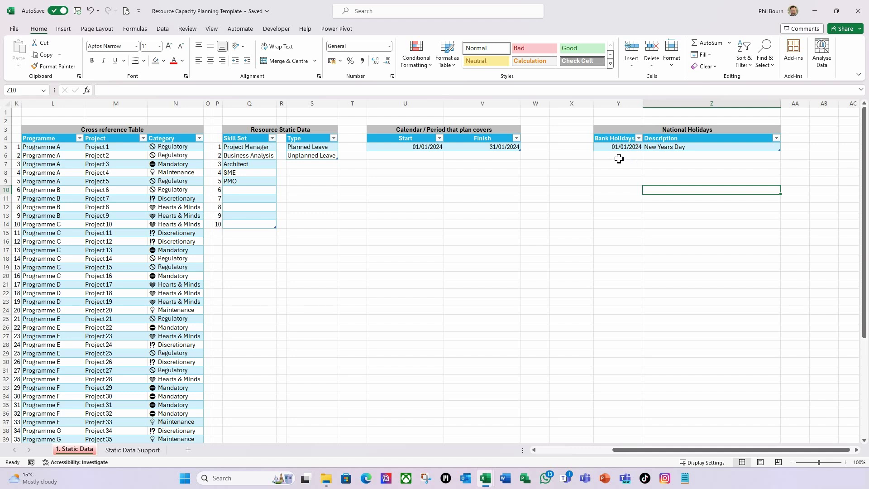
{"action": "type", "text": "29/03/2024\tGood Friday 01/04/2024\tEaster Monday 06/05/2024\tEarly May Bank Holiday 27/05/2024\tSpring Bank Holiday 26/08/2024\tSummer Bank Holiday 25/12/2024\tChristmas Day 26/12/2024\tBoxing Day"}
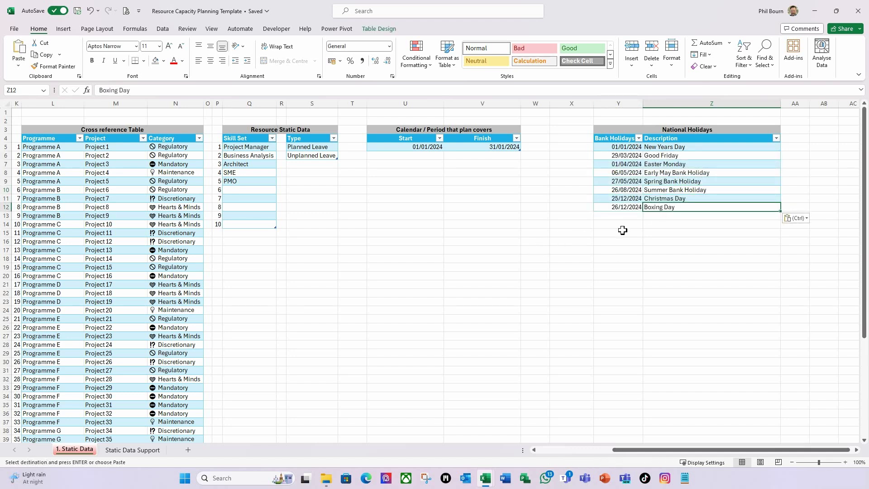
Number the bank holiday rows from X5 downwards with the formula =SEQUENCE(20).
{"action": "left_click", "coordinate": [570, 147]}
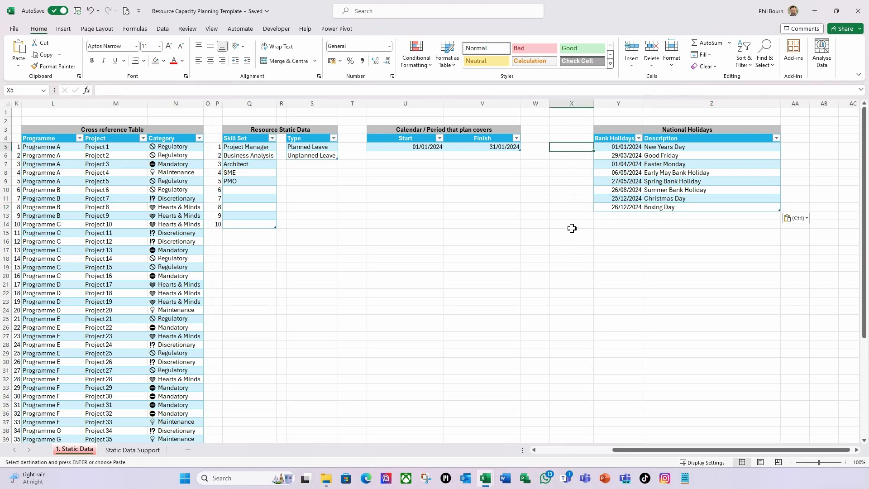
{"action": "type", "text": "=seq"}
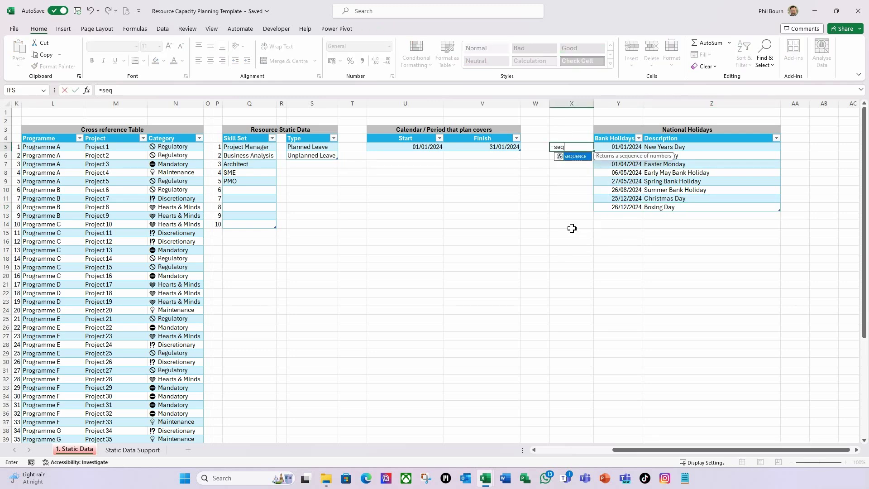
{"action": "key", "text": "Tab"}
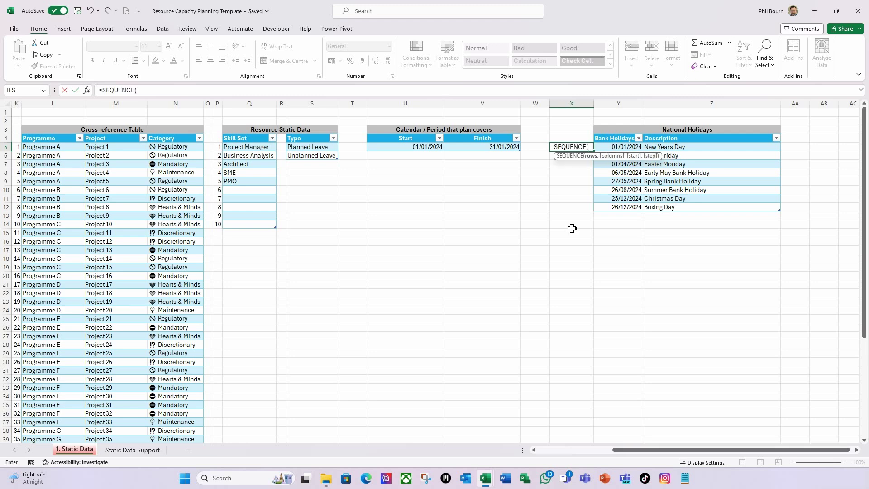
{"action": "type", "text": "20"}
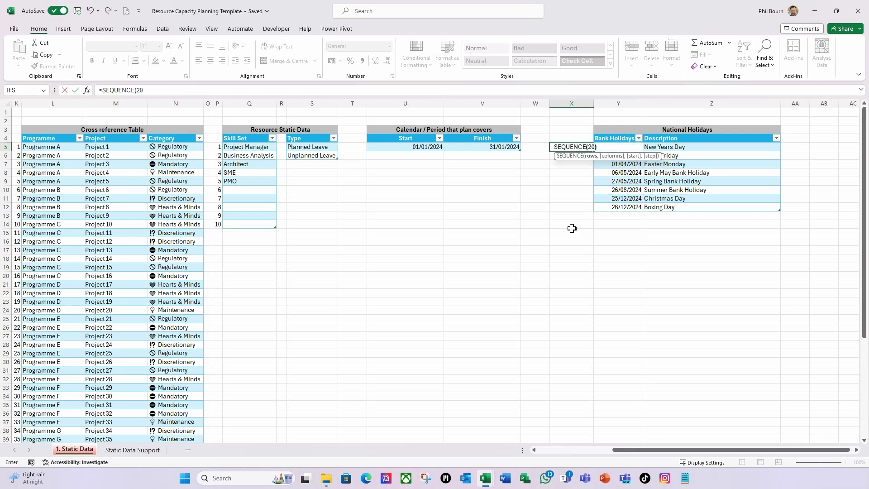
{"action": "type", "text": ")"}
{"action": "key", "text": "Return"}
Extend the bank holiday table with blank rows down to row 24, next to number 20.
{"action": "left_click", "coordinate": [720, 209]}
{"action": "key", "text": "Tab"}
{"action": "key", "text": "Tab"}
{"action": "key", "text": "Tab"}
{"action": "key", "text": "Tab"}
{"action": "key", "text": "Tab"}
{"action": "key", "text": "Tab"}
{"action": "key", "text": "Tab"}
{"action": "key", "text": "Tab"}
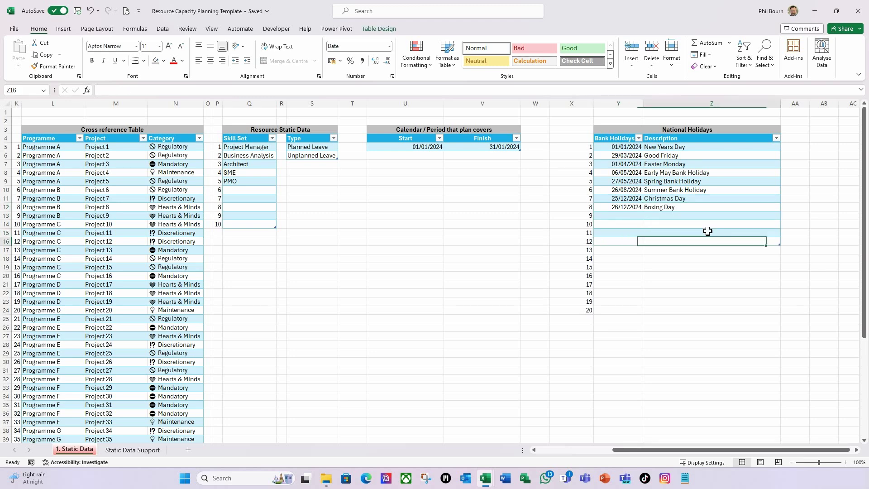
{"action": "key", "text": "Tab"}
{"action": "key", "text": "Tab"}
{"action": "key", "text": "Tab"}
{"action": "key", "text": "Tab"}
{"action": "key", "text": "Tab"}
{"action": "key", "text": "Tab"}
{"action": "key", "text": "Tab"}
{"action": "key", "text": "Tab"}
{"action": "key", "text": "Tab"}
{"action": "key", "text": "Tab"}
{"action": "key", "text": "Tab"}
{"action": "key", "text": "Tab"}
{"action": "key", "text": "Tab"}
{"action": "key", "text": "Tab"}
{"action": "key", "text": "Tab"}
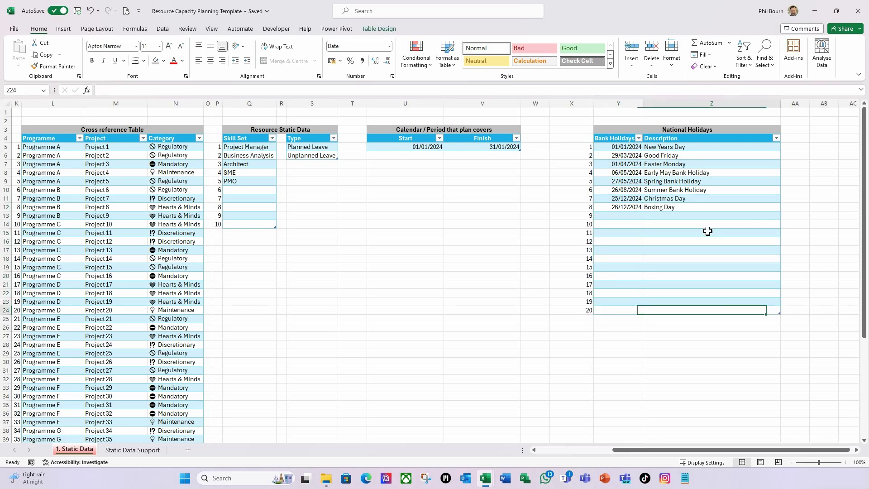
Narrow column X to fit the row numbers and reduce the width of the spacer column W.
{"action": "left_click", "coordinate": [633, 250]}
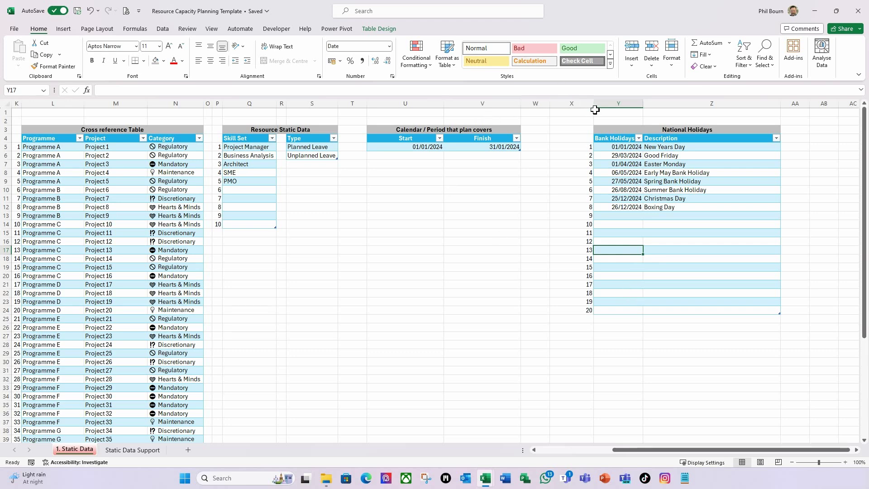
{"action": "left_click_drag", "start_coordinate": [594, 108], "coordinate": [560, 119]}
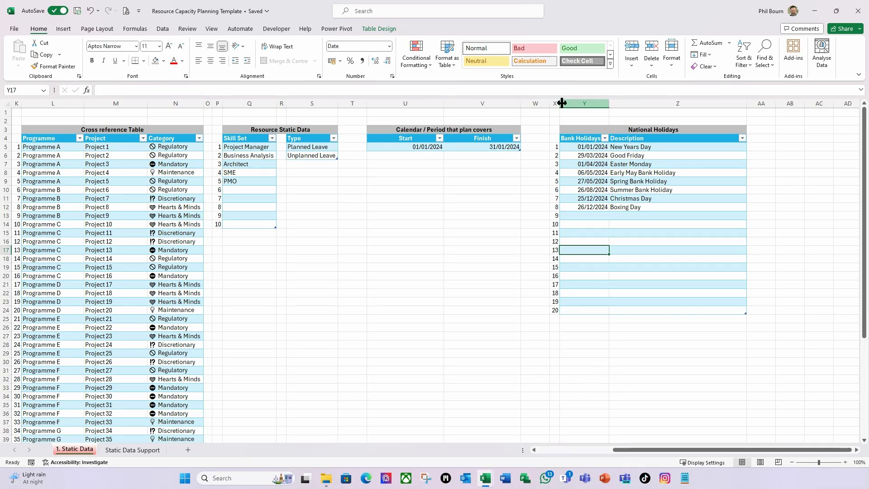
{"action": "left_click_drag", "start_coordinate": [550, 103], "coordinate": [533, 109]}
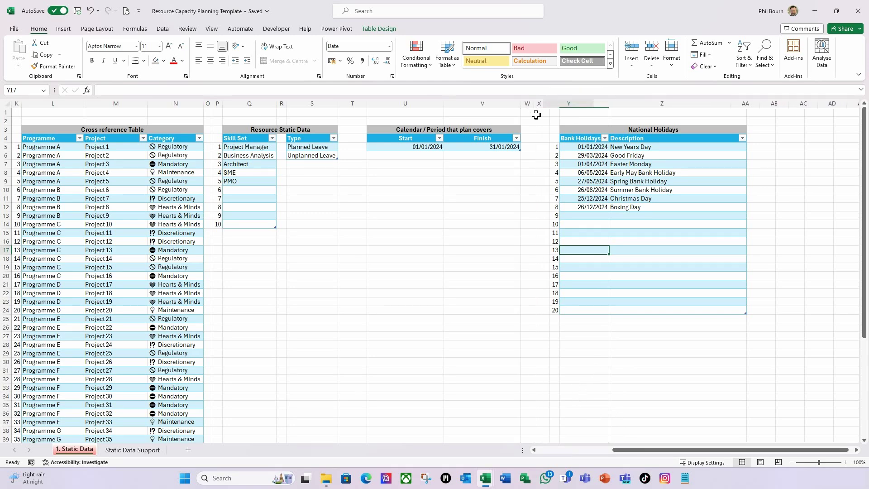
{"action": "left_click", "coordinate": [637, 384]}
Turn off the Locked protection for the data cells of the portfolio category, Programmes, Projects and Cross reference tables.
{"action": "left_click_drag", "start_coordinate": [645, 450], "coordinate": [380, 438]}
{"action": "left_click_drag", "start_coordinate": [54, 147], "coordinate": [92, 222]}
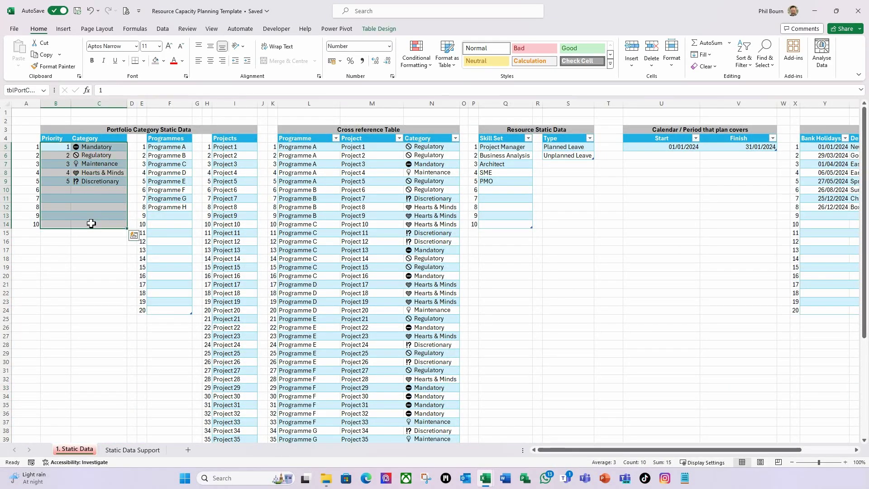
{"action": "left_click_drag", "start_coordinate": [174, 147], "coordinate": [179, 293], "text": "ctrl"}
{"action": "left_click_drag", "start_coordinate": [229, 147], "coordinate": [231, 421], "text": "ctrl"}
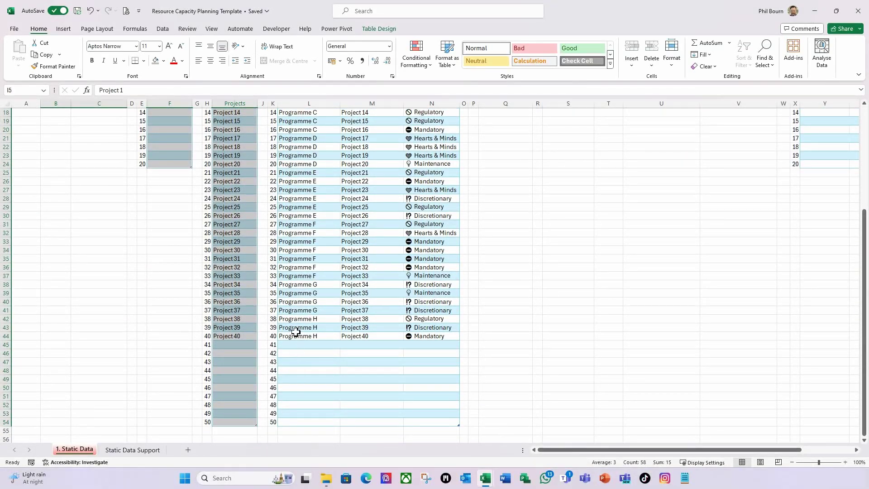
{"action": "scroll", "coordinate": [296, 332], "scroll_direction": "up", "scroll_amount": 6}
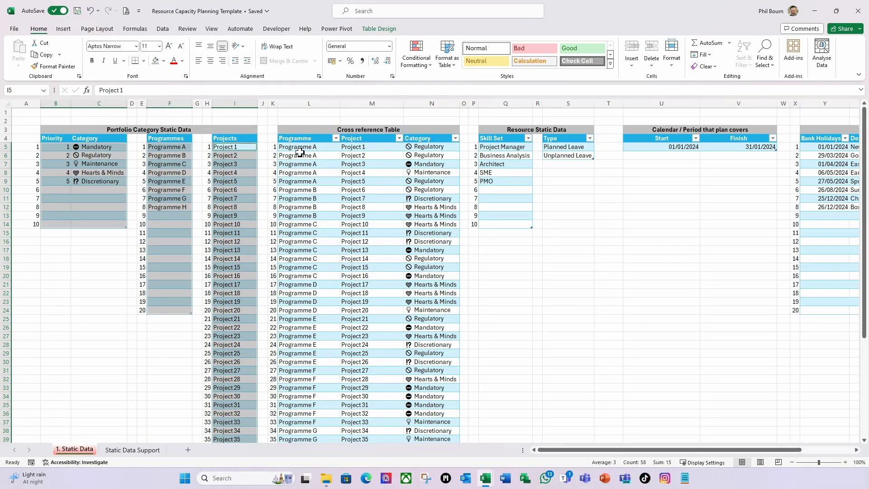
{"action": "left_click_drag", "start_coordinate": [300, 148], "coordinate": [413, 420], "text": "ctrl"}
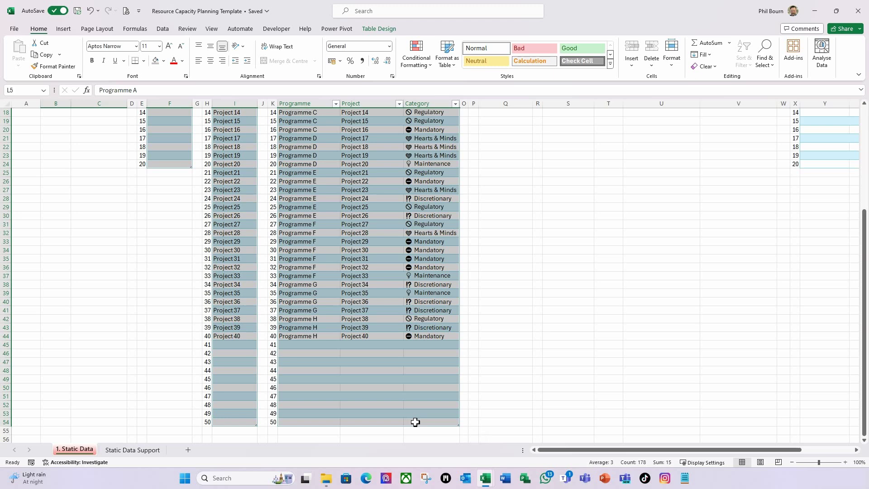
{"action": "left_click_drag", "start_coordinate": [602, 452], "coordinate": [605, 451]}
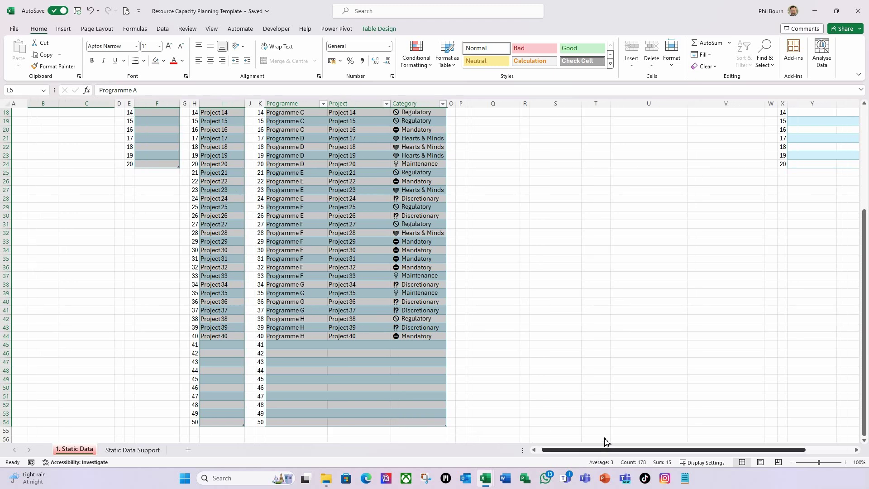
{"action": "scroll", "coordinate": [521, 366], "scroll_direction": "up", "scroll_amount": 3}
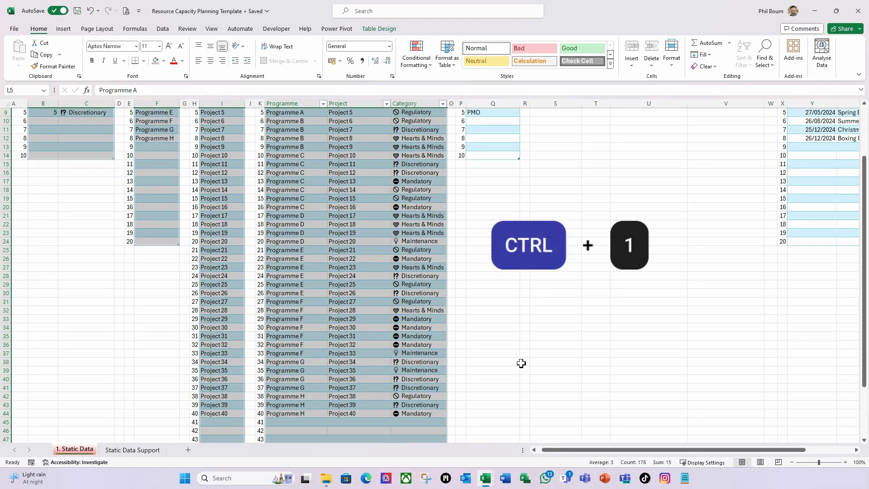
{"action": "key", "text": "ctrl+1"}
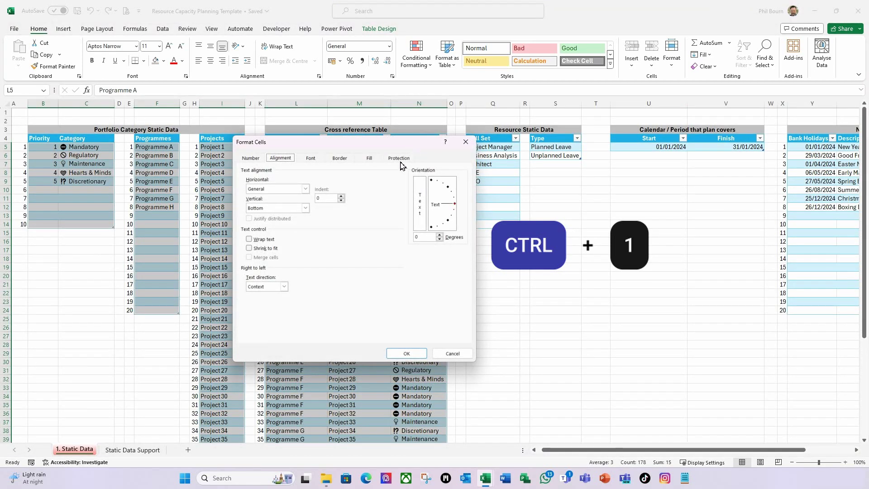
{"action": "left_click", "coordinate": [399, 158]}
{"action": "left_click", "coordinate": [244, 171]}
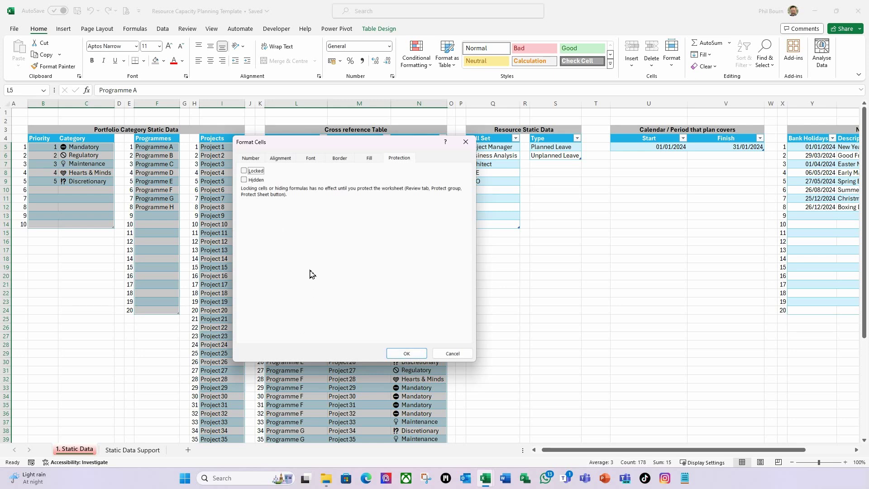
{"action": "left_click", "coordinate": [407, 357]}
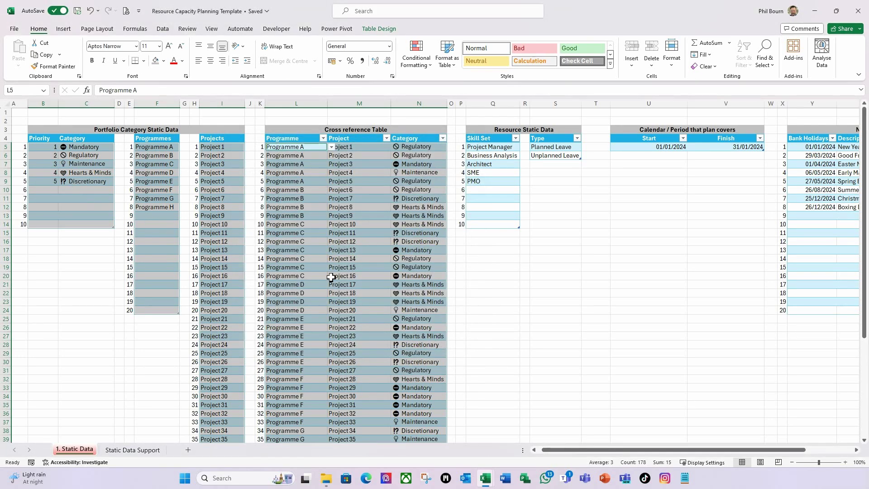
Turn off the Locked protection for the data cells of the Skill Set, Start/Finish calendar and National Holidays tables.
{"action": "left_click", "coordinate": [506, 148]}
{"action": "left_click_drag", "start_coordinate": [506, 148], "coordinate": [500, 224]}
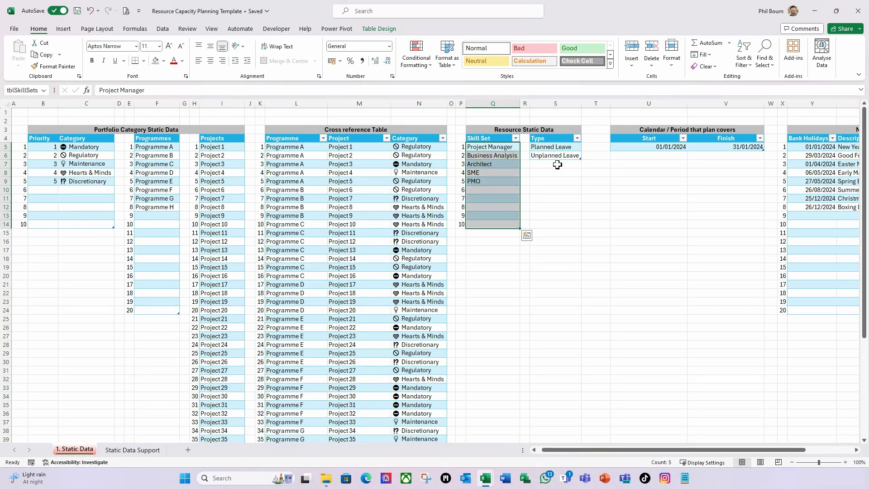
{"action": "left_click_drag", "start_coordinate": [650, 151], "coordinate": [710, 150]}
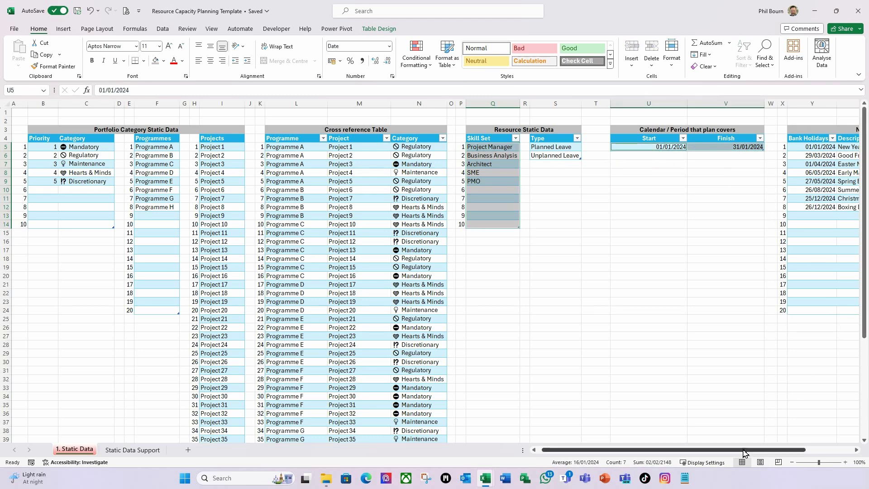
{"action": "left_click_drag", "start_coordinate": [744, 450], "coordinate": [790, 450]}
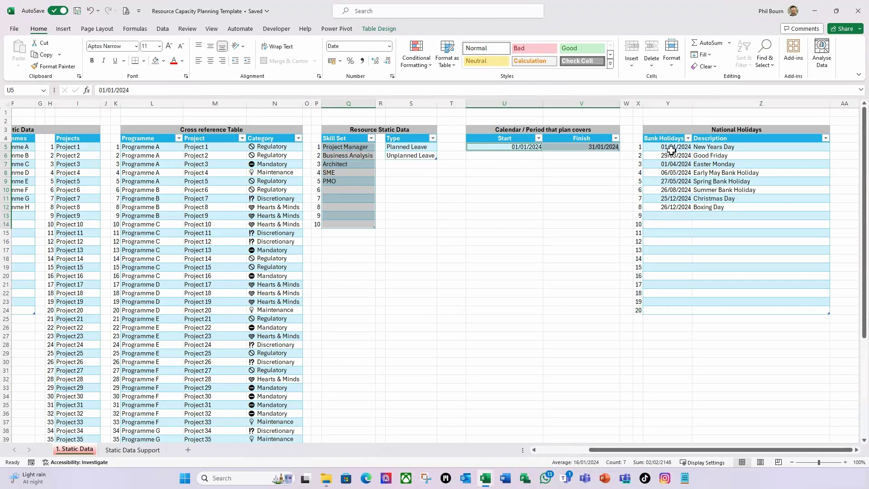
{"action": "left_click_drag", "start_coordinate": [672, 150], "coordinate": [715, 309]}
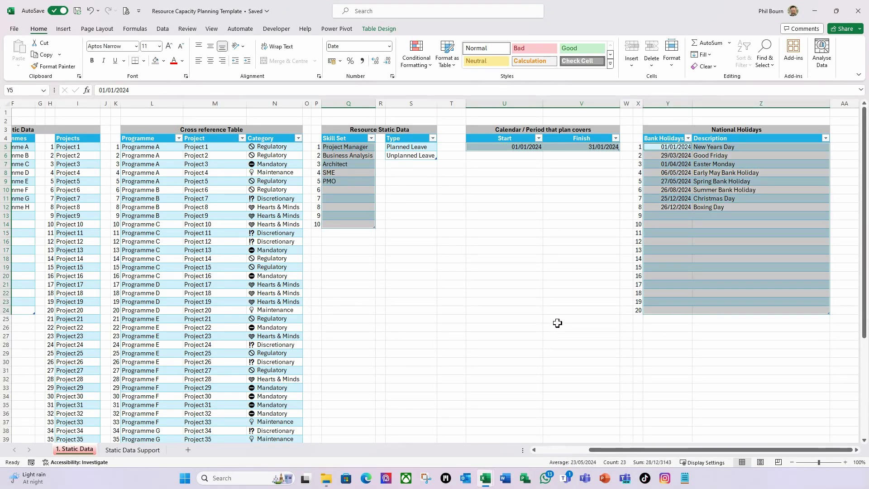
{"action": "key", "text": "ctrl+1"}
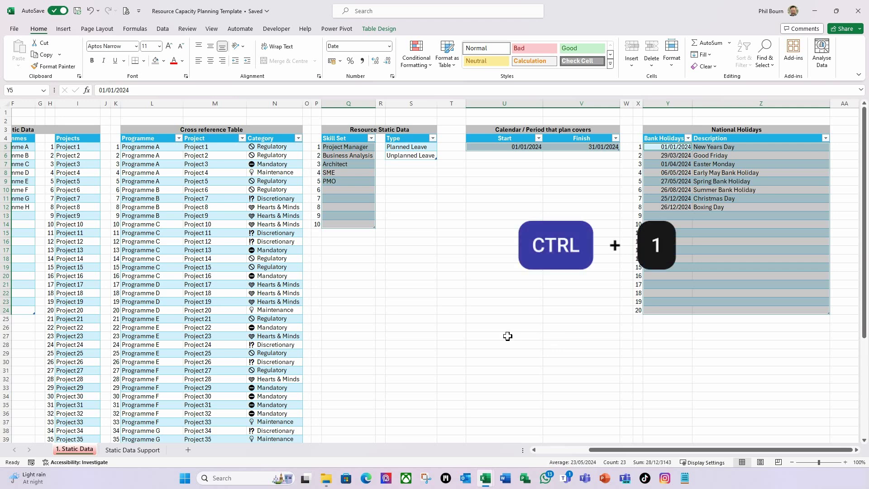
{"action": "left_click", "coordinate": [244, 171]}
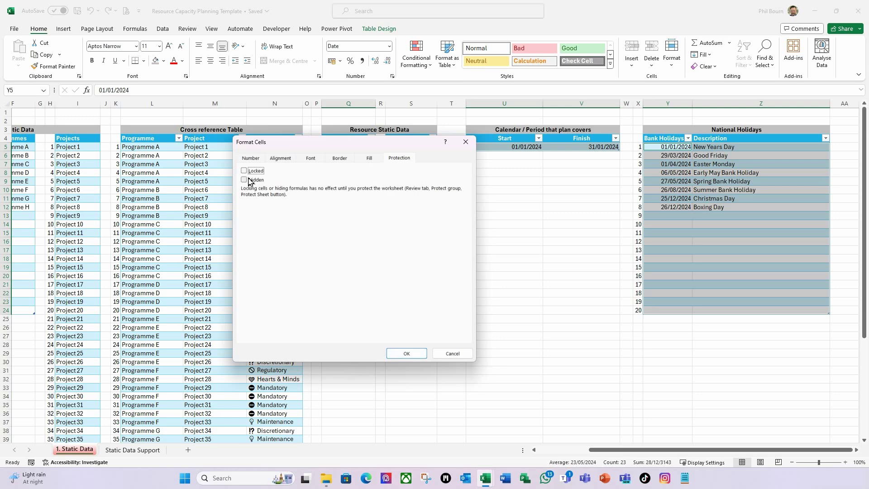
{"action": "left_click", "coordinate": [406, 354]}
{"action": "left_click", "coordinate": [560, 303]}
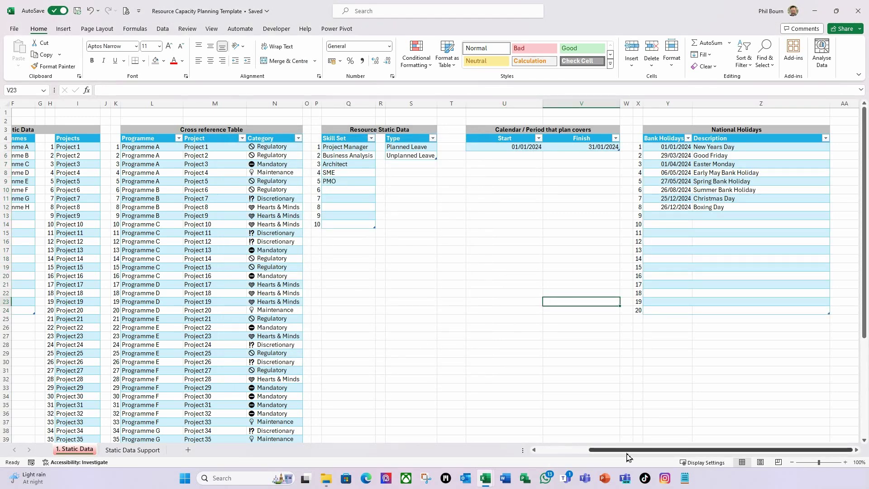
Remove the header filter buttons from the Cross reference, Skill Set and leave Type tables.
{"action": "left_click_drag", "start_coordinate": [634, 451], "coordinate": [583, 450]}
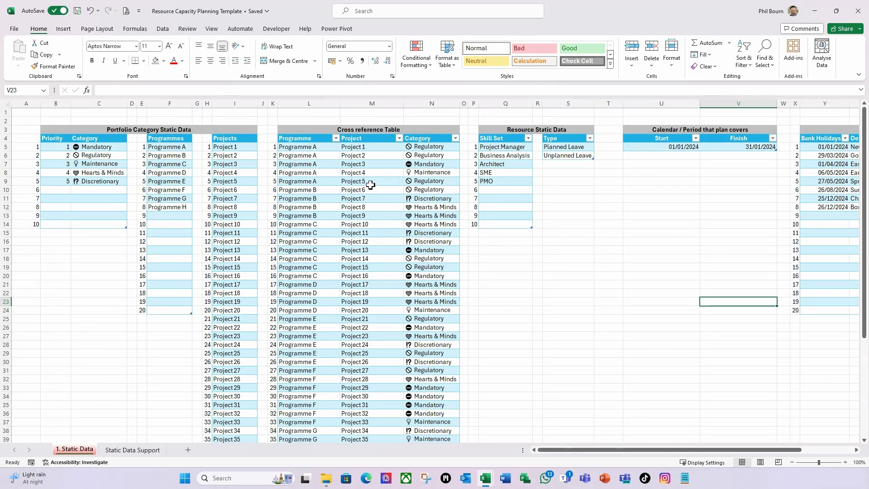
{"action": "left_click", "coordinate": [307, 150]}
{"action": "left_click", "coordinate": [313, 138]}
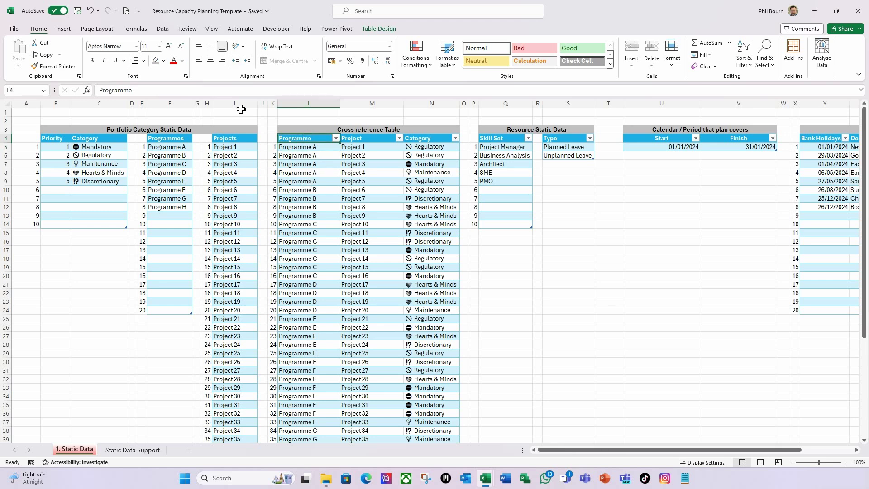
{"action": "left_click", "coordinate": [163, 29]}
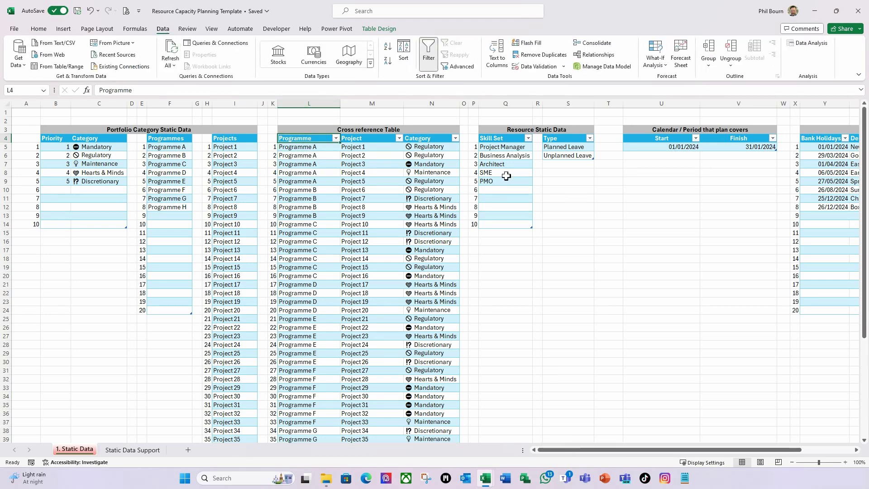
{"action": "left_click", "coordinate": [432, 58]}
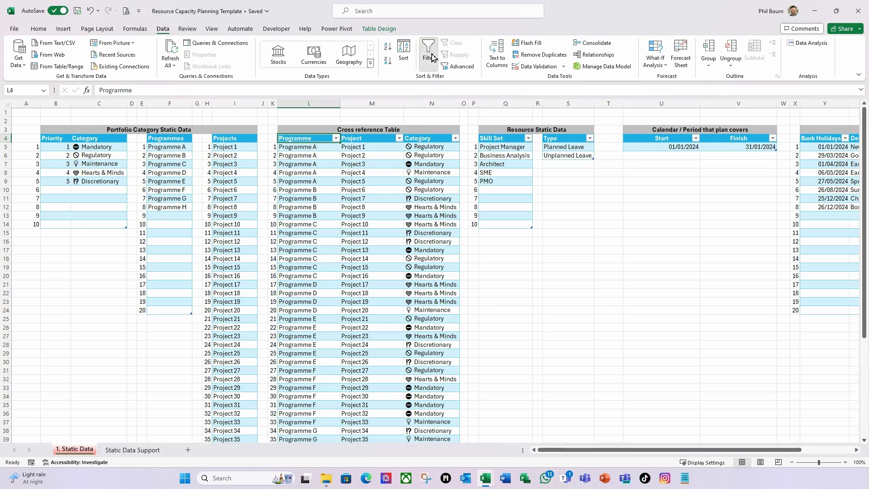
{"action": "left_click", "coordinate": [503, 138]}
{"action": "left_click", "coordinate": [428, 54]}
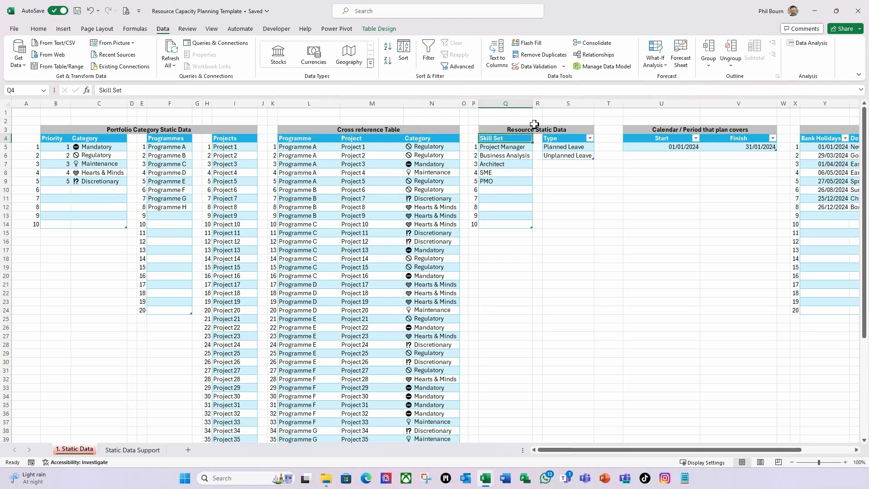
{"action": "left_click", "coordinate": [560, 139]}
{"action": "left_click", "coordinate": [428, 54]}
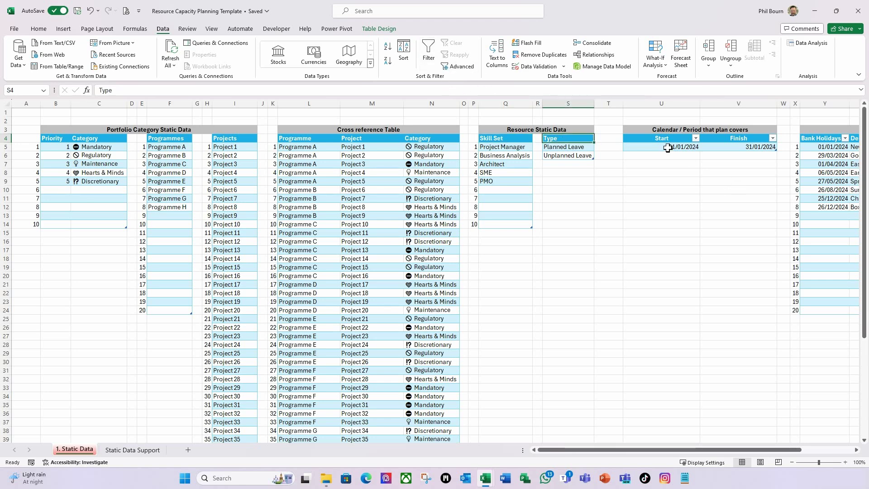
Remove the header filter buttons from the calendar Start/Finish and National Holidays tables.
{"action": "left_click", "coordinate": [651, 138]}
{"action": "left_click", "coordinate": [428, 54]}
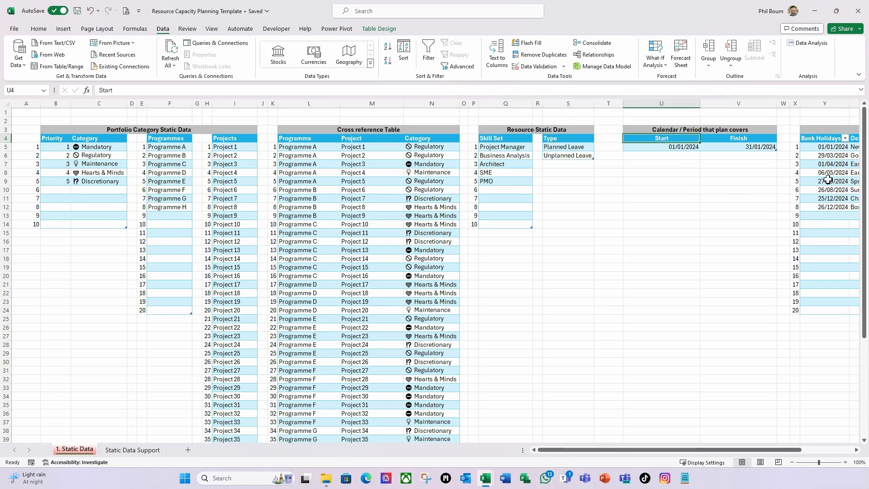
{"action": "left_click_drag", "start_coordinate": [798, 451], "coordinate": [847, 453]}
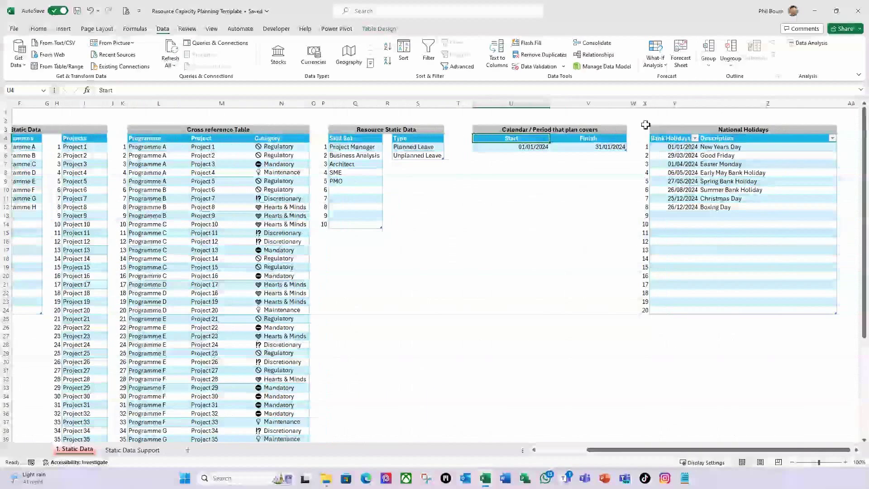
{"action": "left_click", "coordinate": [678, 139]}
{"action": "left_click", "coordinate": [428, 54]}
{"action": "left_click", "coordinate": [476, 251]}
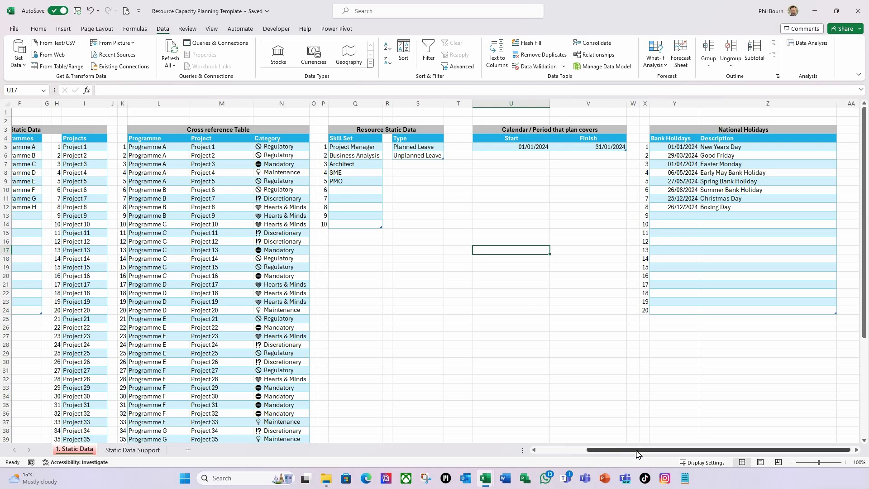
{"action": "left_click_drag", "start_coordinate": [635, 454], "coordinate": [537, 466]}
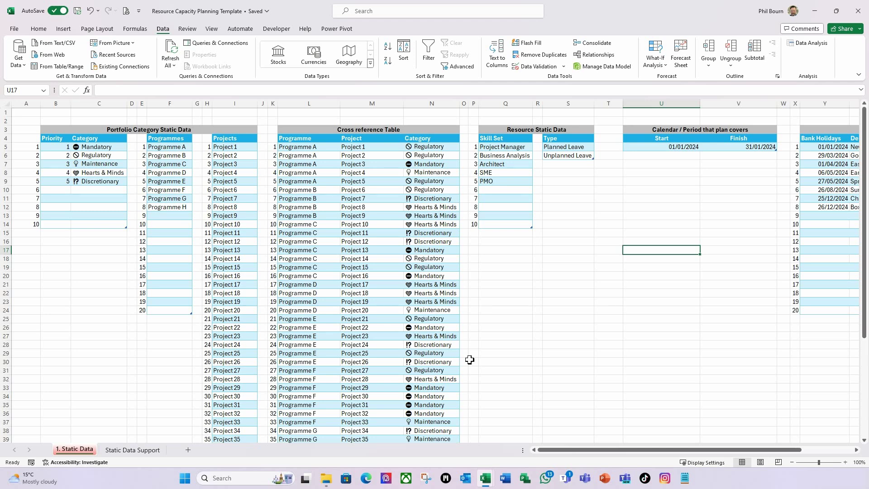
Load the calendar Start/Finish table into Power Query and change both columns to the Date type, replacing the current conversion.
{"action": "left_click", "coordinate": [660, 148]}
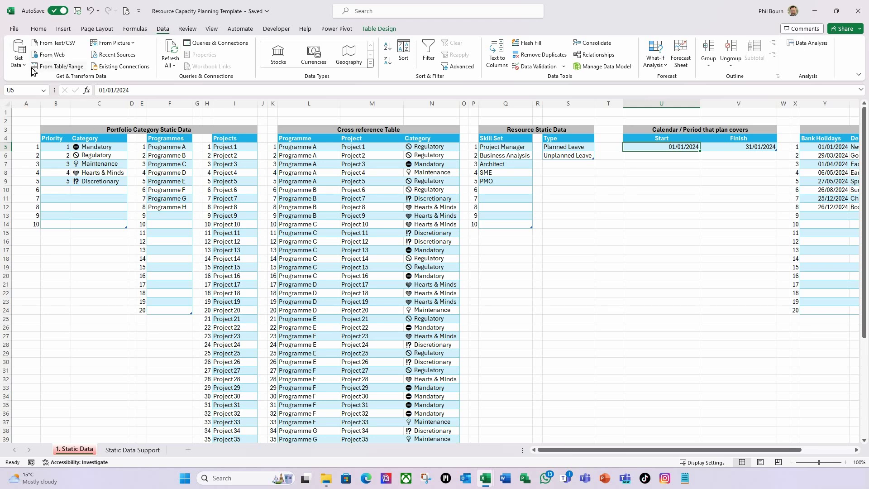
{"action": "left_click", "coordinate": [57, 66]}
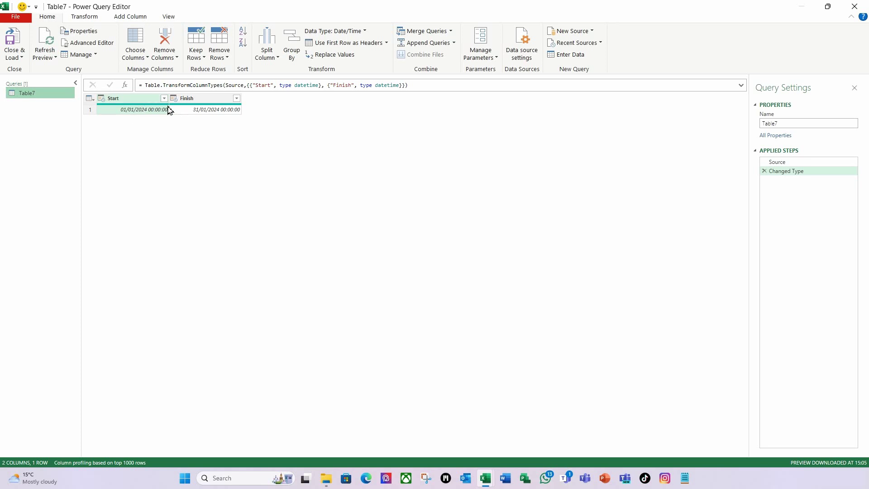
{"action": "left_click", "coordinate": [197, 101], "text": "ctrl"}
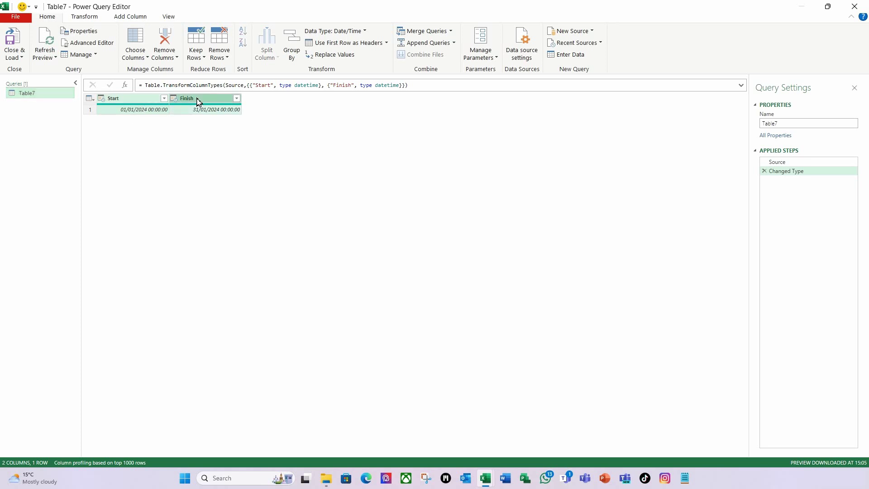
{"action": "left_click", "coordinate": [364, 32]}
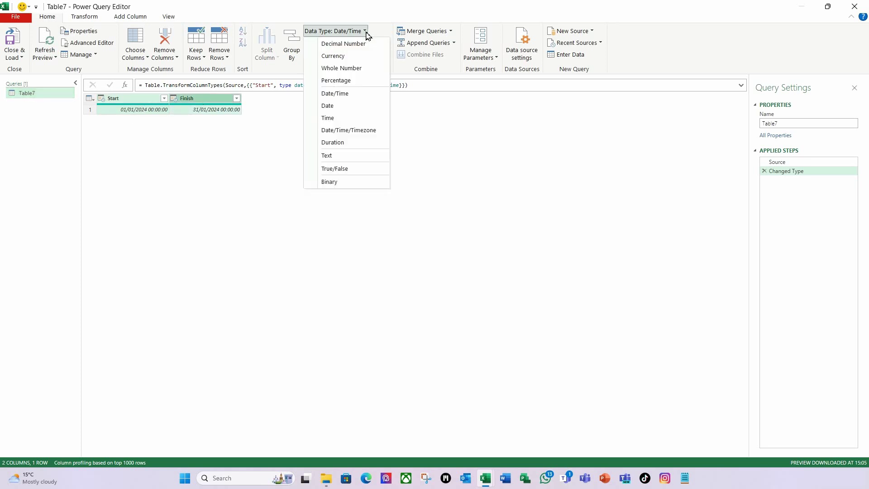
{"action": "left_click", "coordinate": [329, 106]}
{"action": "left_click", "coordinate": [465, 261]}
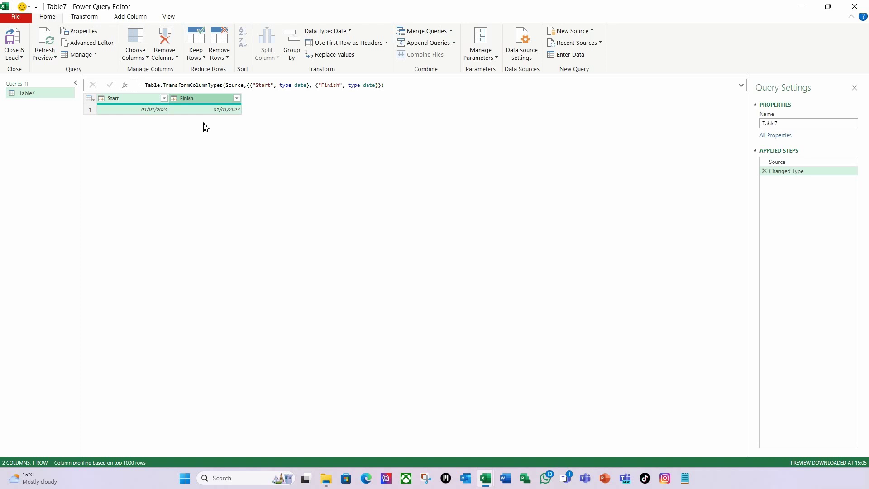
Add a custom column named Date to the query with the list formula = {1..5}.
{"action": "left_click", "coordinate": [214, 101]}
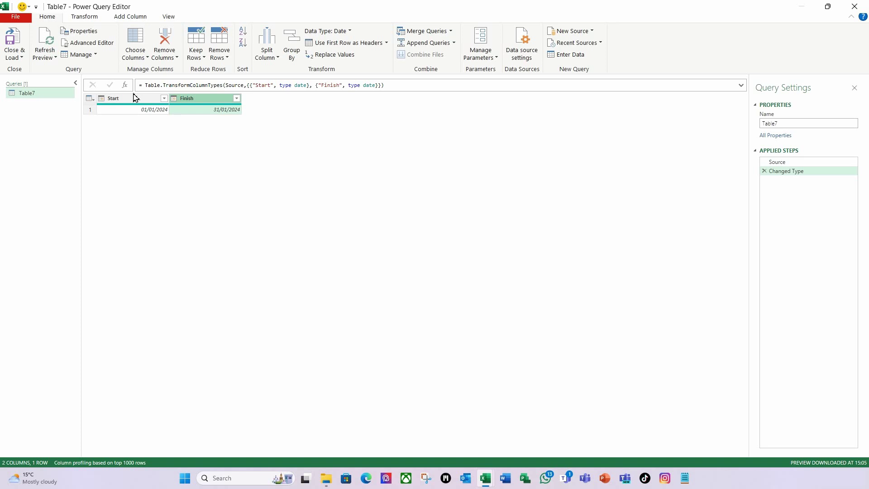
{"action": "left_click", "coordinate": [130, 17]}
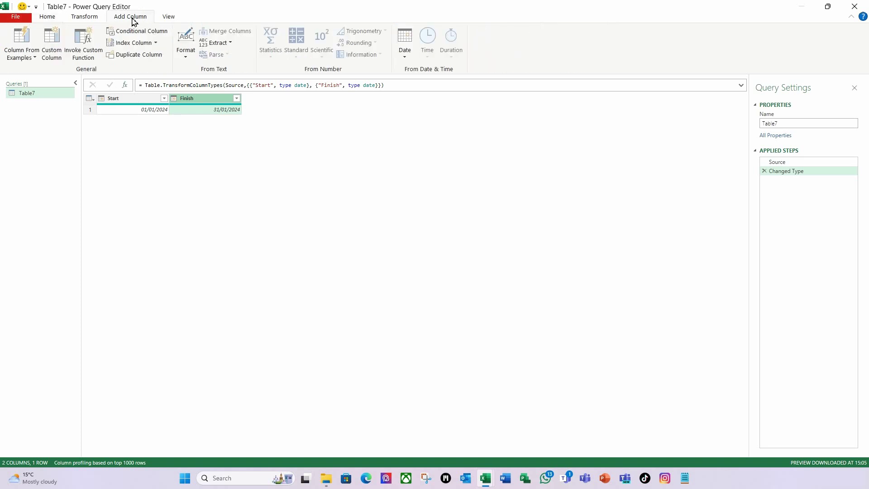
{"action": "left_click", "coordinate": [55, 50]}
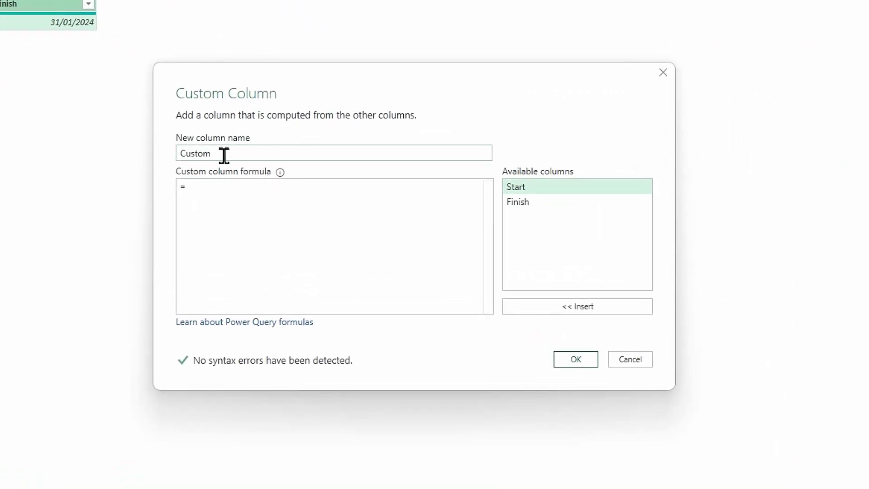
{"action": "type", "text": "Date"}
{"action": "left_click", "coordinate": [213, 188]}
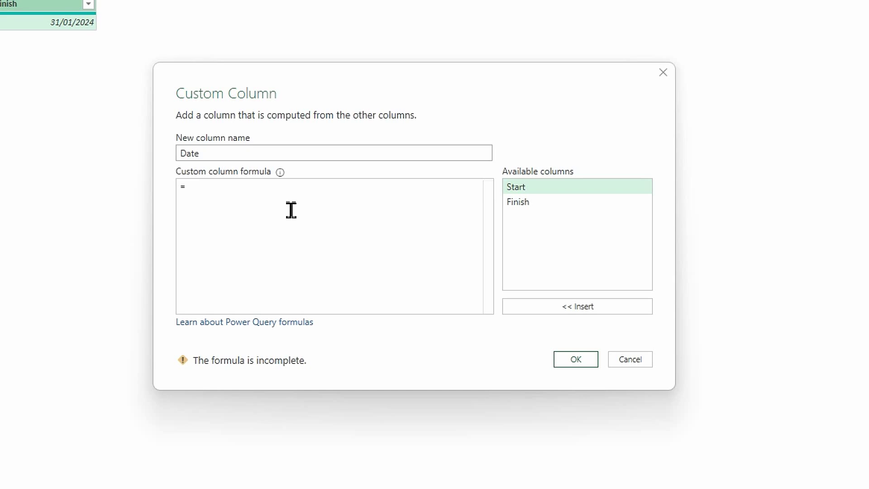
{"action": "type", "text": "{"}
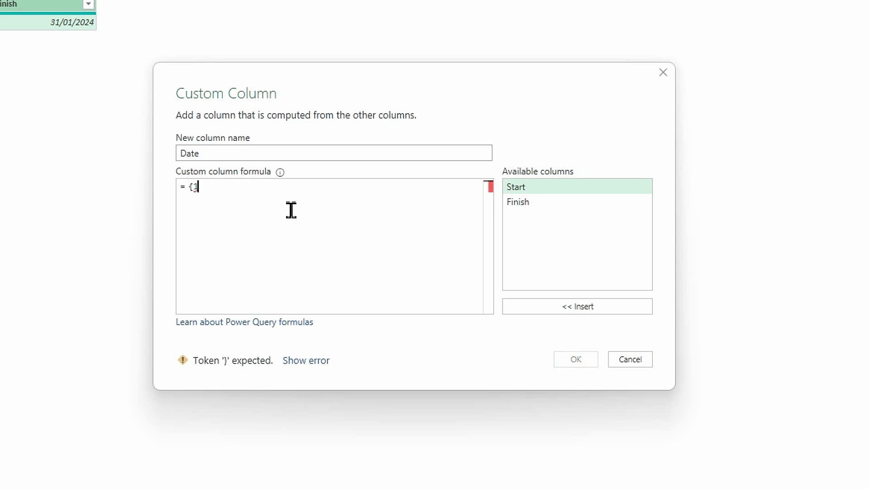
{"action": "type", "text": "1.."}
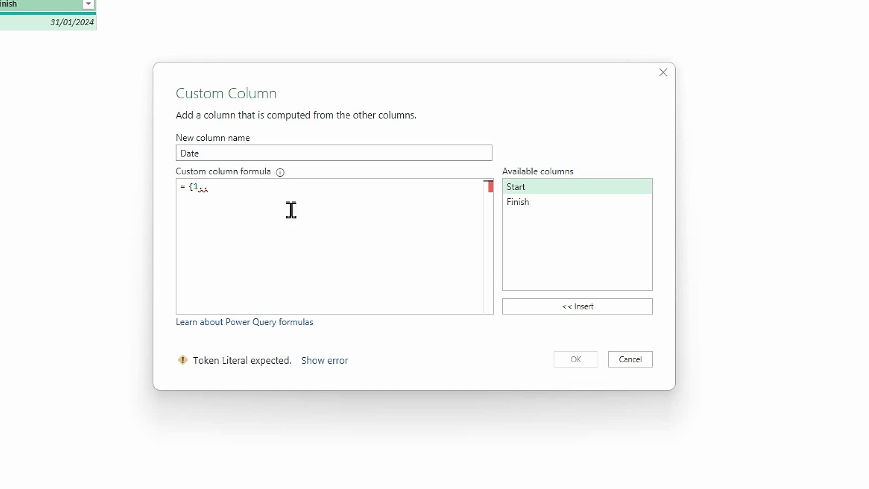
{"action": "type", "text": "5"}
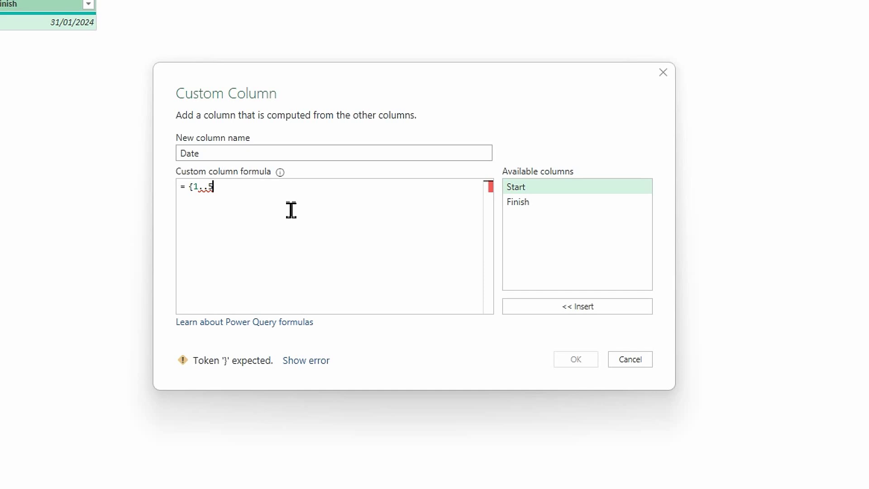
{"action": "type", "text": "}"}
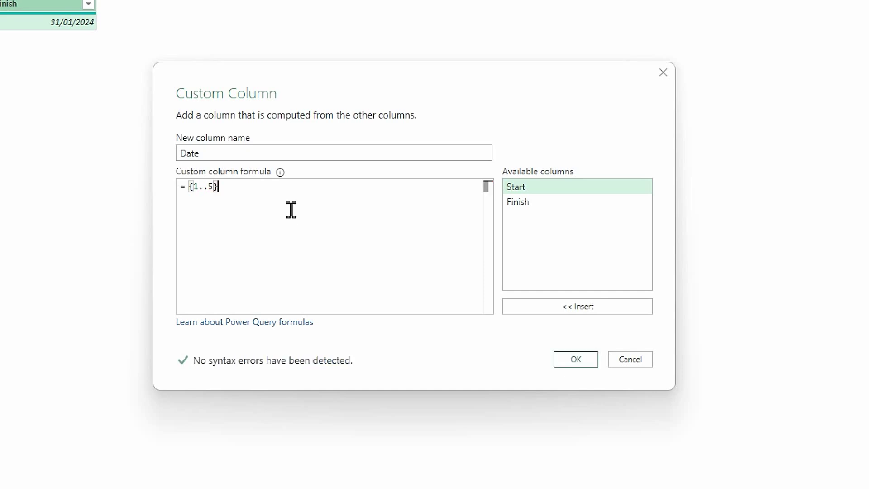
{"action": "left_click", "coordinate": [579, 363]}
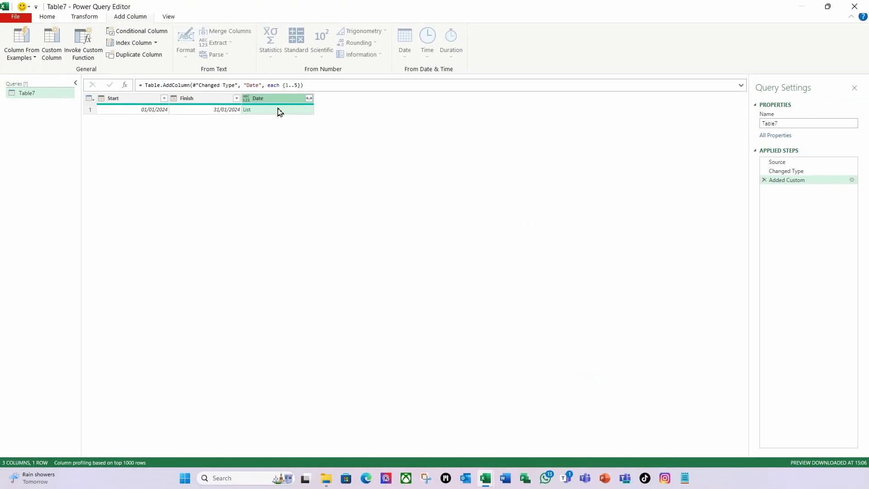
Preview the Date column's list in the first row and examine its values from start to end.
{"action": "left_click", "coordinate": [278, 112]}
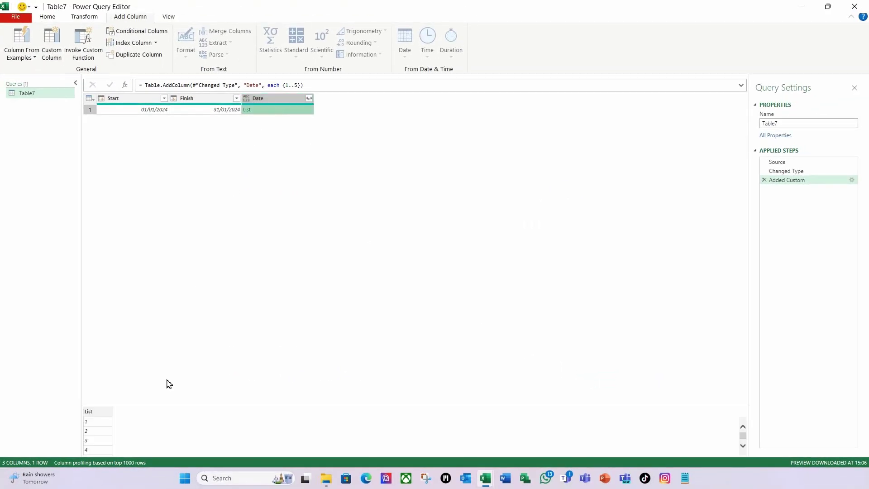
{"action": "scroll", "coordinate": [96, 427], "scroll_direction": "down", "scroll_amount": 1}
{"action": "scroll", "coordinate": [96, 428], "scroll_direction": "up", "scroll_amount": 1}
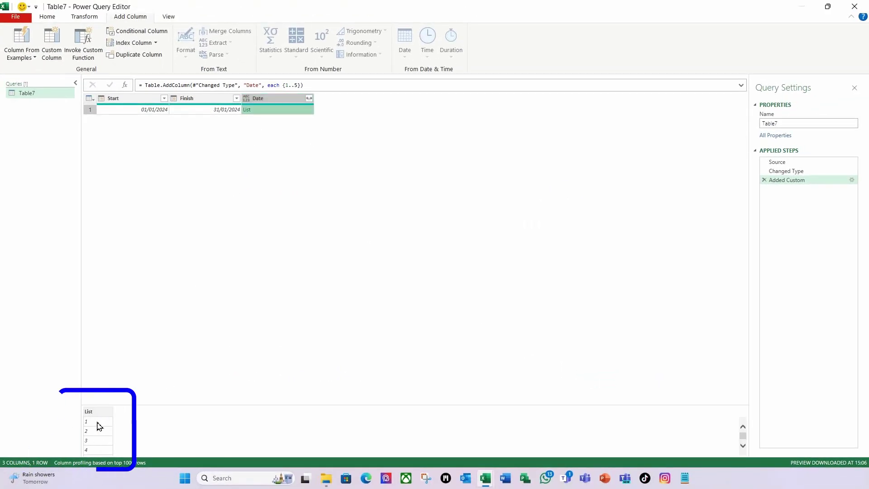
{"action": "scroll", "coordinate": [93, 427], "scroll_direction": "down", "scroll_amount": 1}
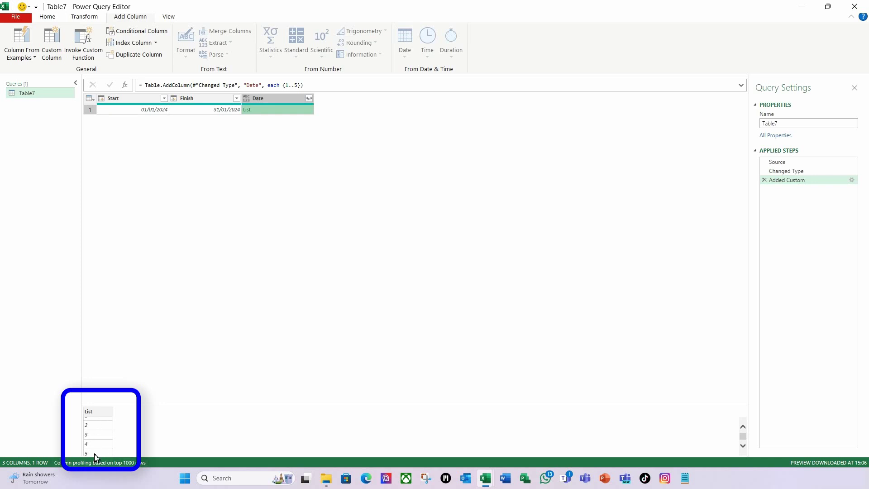
{"action": "scroll", "coordinate": [92, 448], "scroll_direction": "up", "scroll_amount": 1}
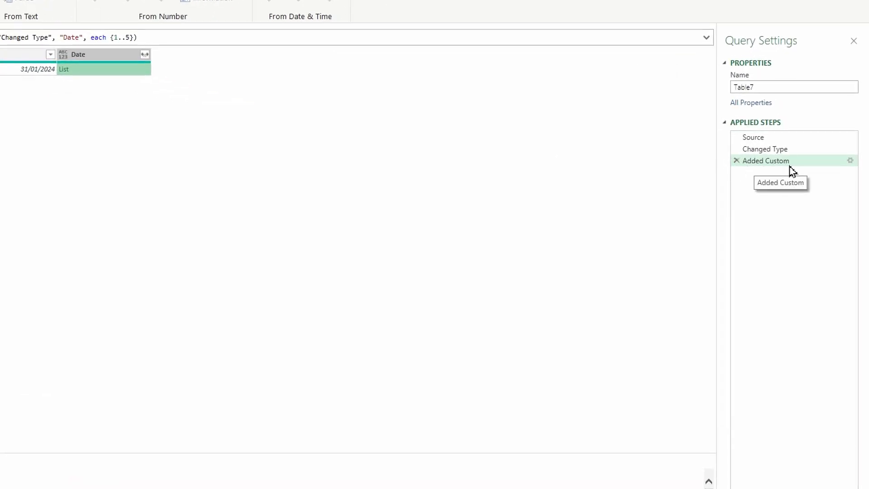
Edit the Added Custom step's formula, replacing the list range 1..5 with the Number.From function inside the braces.
{"action": "left_click", "coordinate": [850, 162]}
{"action": "left_click", "coordinate": [142, 208]}
{"action": "left_click_drag", "start_coordinate": [163, 199], "coordinate": [129, 200]}
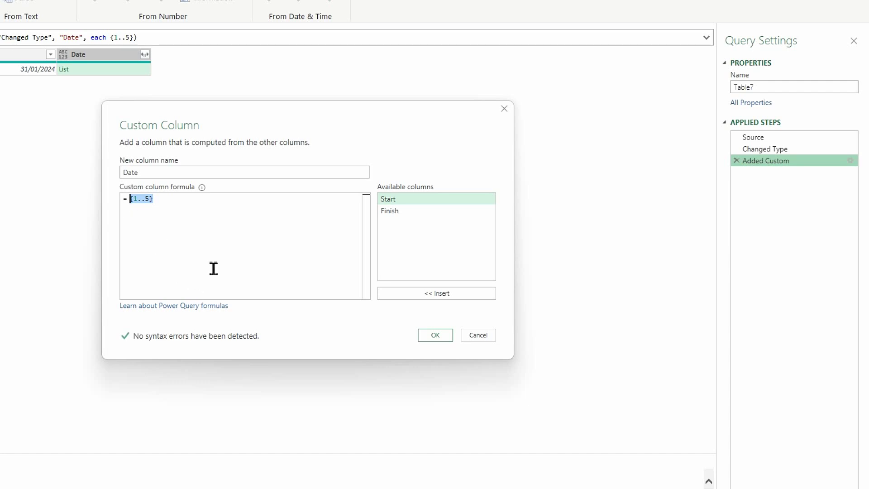
{"action": "type", "text": "{"}
{"action": "key", "text": "BackSpace"}
{"action": "type", "text": "numb"}
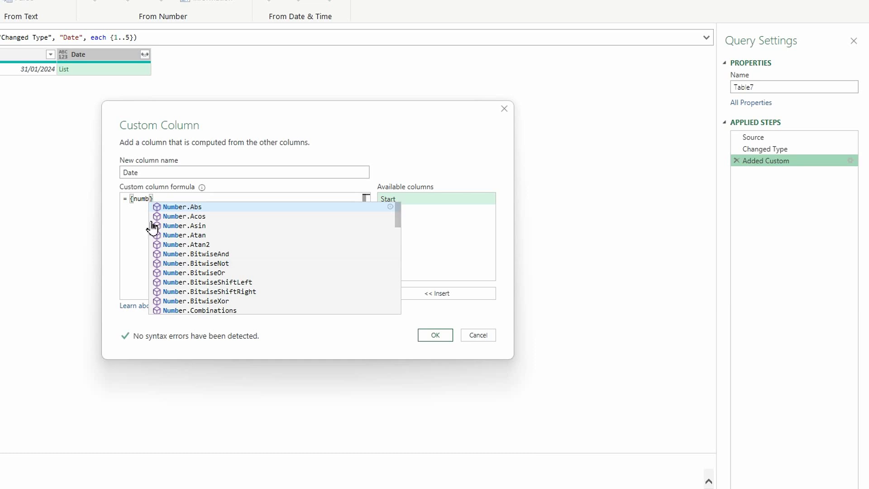
{"action": "scroll", "coordinate": [185, 229], "scroll_direction": "down", "scroll_amount": 1}
{"action": "scroll", "coordinate": [186, 230], "scroll_direction": "down", "scroll_amount": 1}
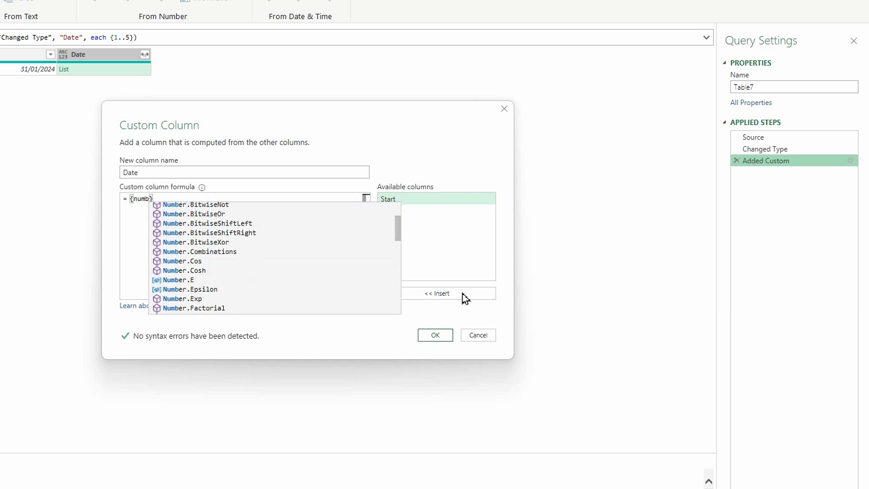
{"action": "scroll", "coordinate": [272, 254], "scroll_direction": "down", "scroll_amount": 1}
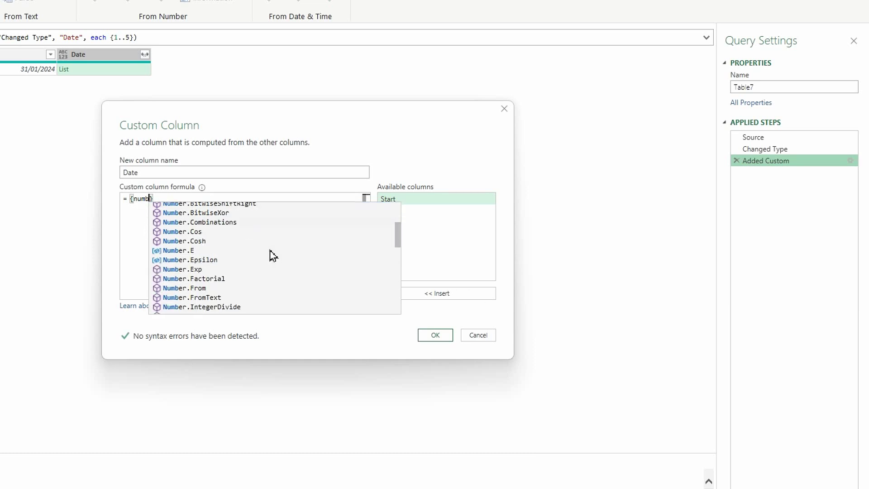
{"action": "left_click", "coordinate": [179, 288]}
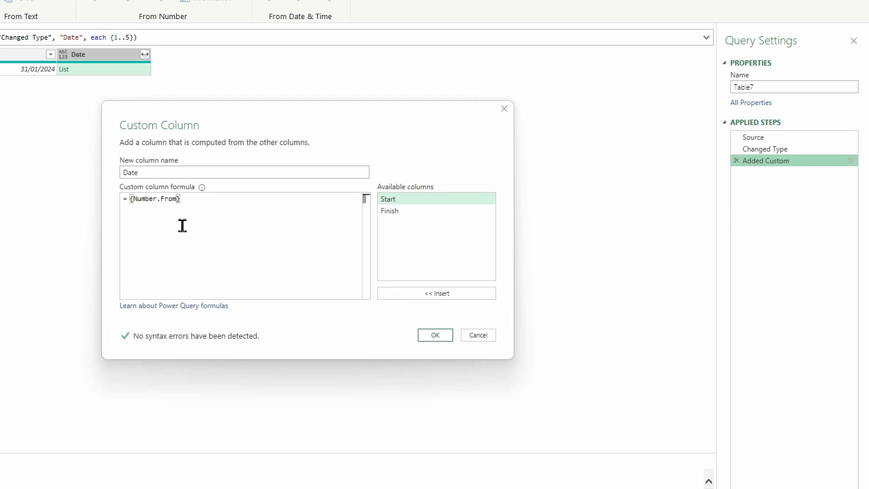
{"action": "left_click", "coordinate": [179, 198]}
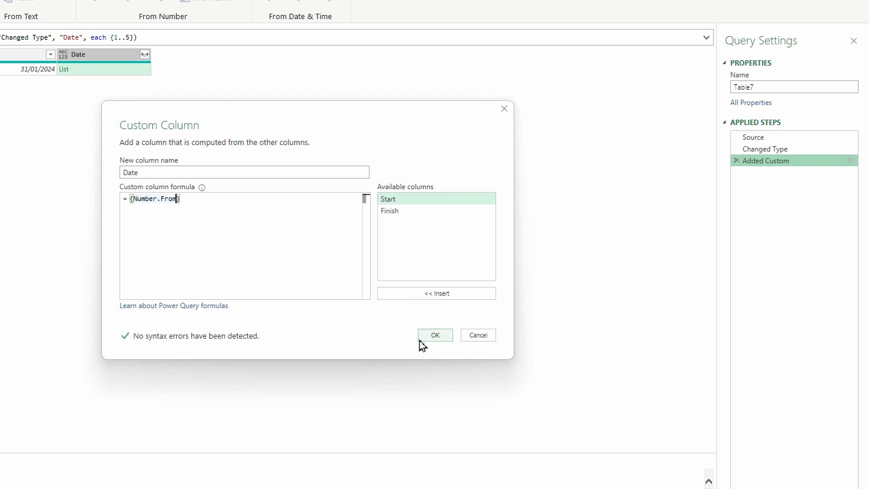
{"action": "type", "text": "["}
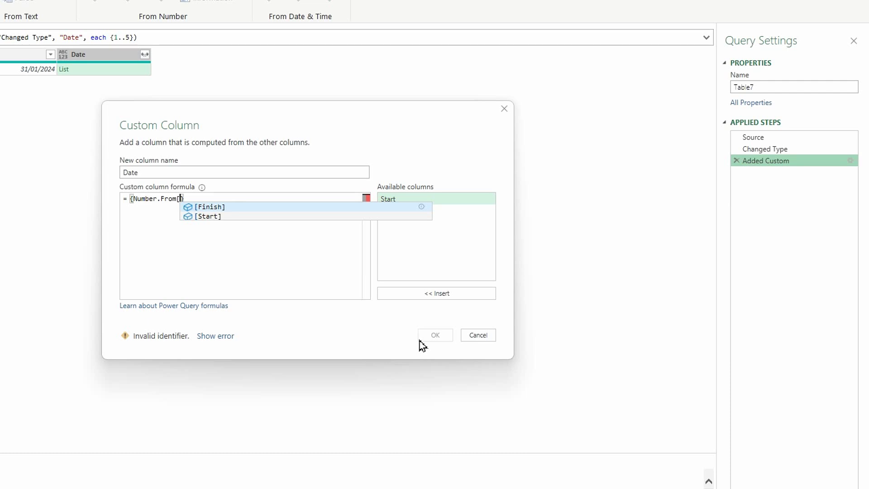
{"action": "left_click", "coordinate": [208, 217]}
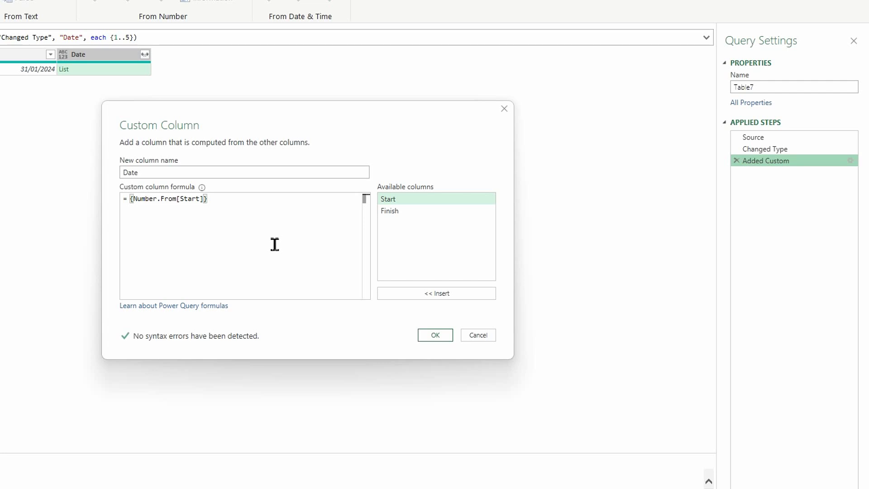
{"action": "key", "text": "BackSpace"}
{"action": "key", "text": "BackSpace"}
{"action": "key", "text": "BackSpace"}
{"action": "key", "text": "BackSpace"}
{"action": "key", "text": "BackSpace"}
{"action": "key", "text": "BackSpace"}
{"action": "key", "text": "BackSpace"}
{"action": "key", "text": "BackSpace"}
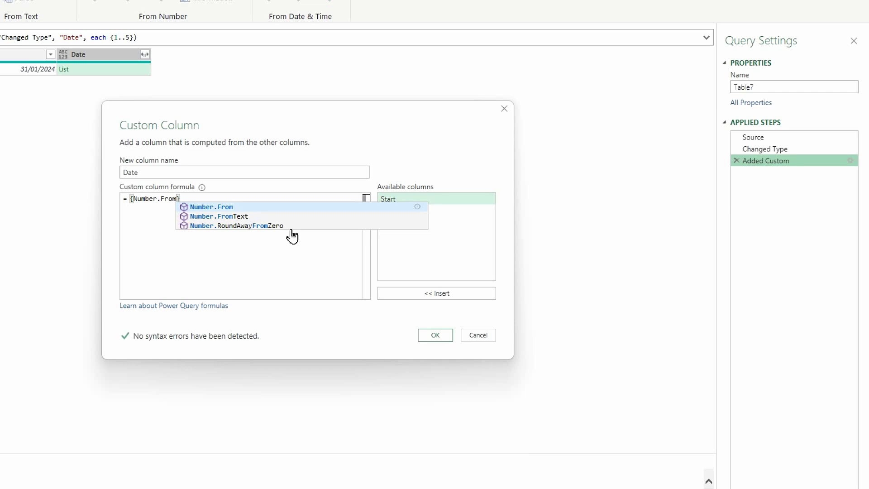
Pass the Start column to Number.From in parentheses and add the range operator .. after it.
{"action": "type", "text": "("}
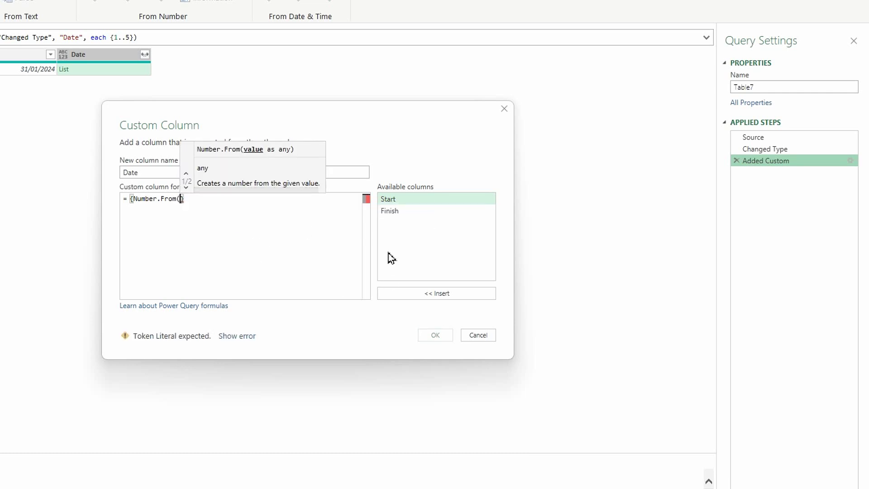
{"action": "double_click", "coordinate": [388, 200]}
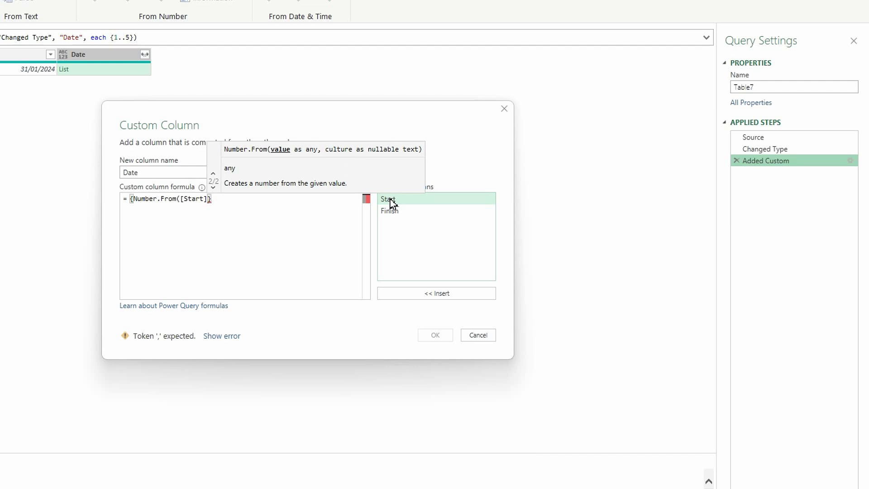
{"action": "type", "text": ")"}
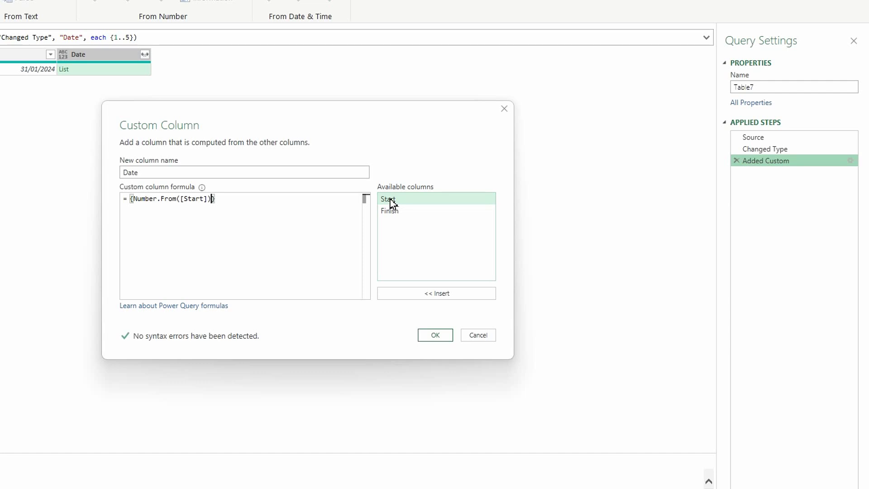
{"action": "type", "text": ".."}
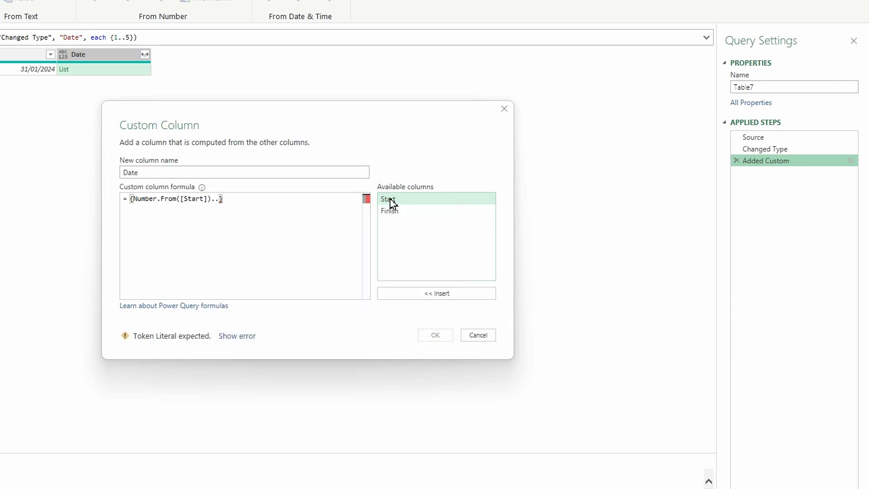
Complete the formula as = {Number.From([Start])..Number.From([Finish])} and apply the custom column.
{"action": "type", "text": "num"}
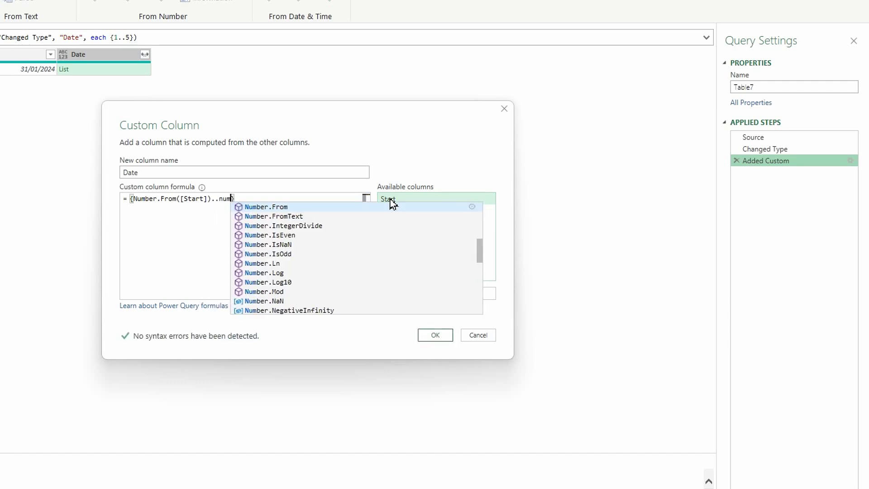
{"action": "left_click", "coordinate": [274, 207]}
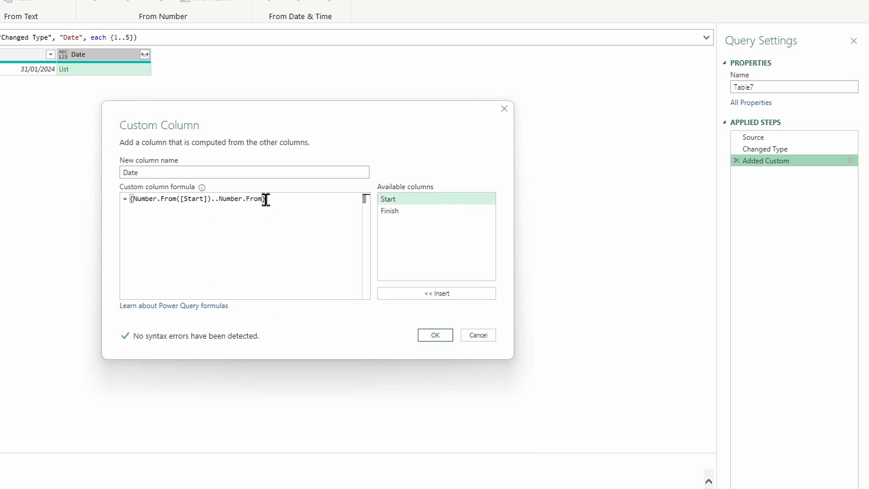
{"action": "left_click", "coordinate": [263, 199]}
{"action": "type", "text": "("}
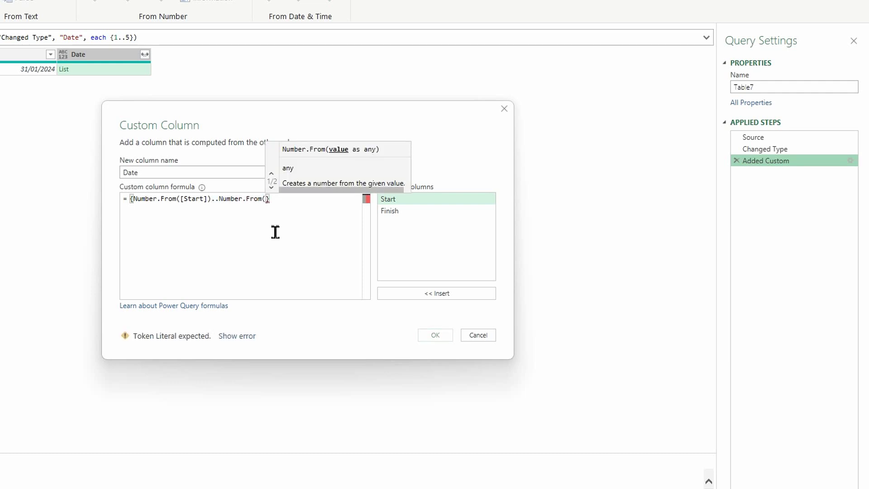
{"action": "double_click", "coordinate": [400, 212]}
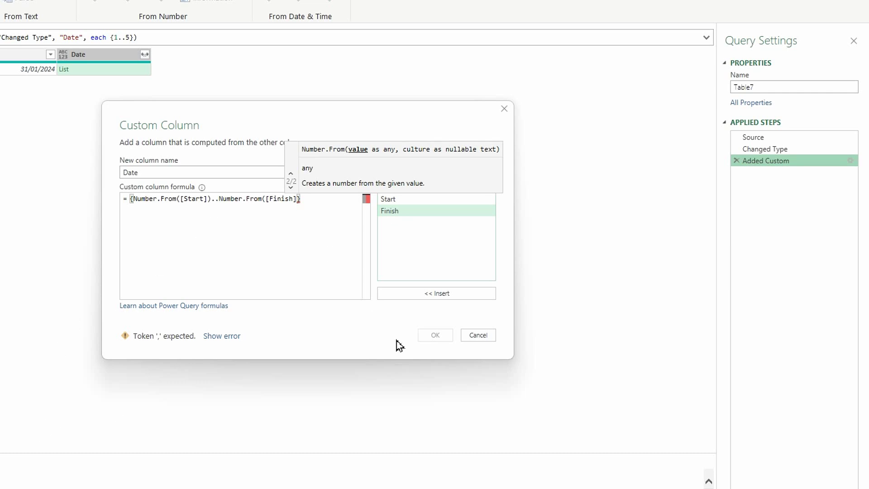
{"action": "left_click", "coordinate": [326, 208]}
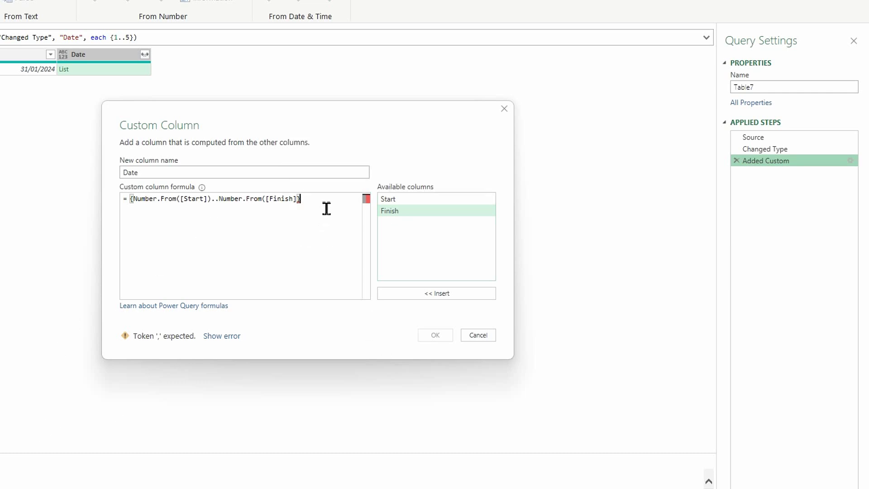
{"action": "key", "text": "BackSpace"}
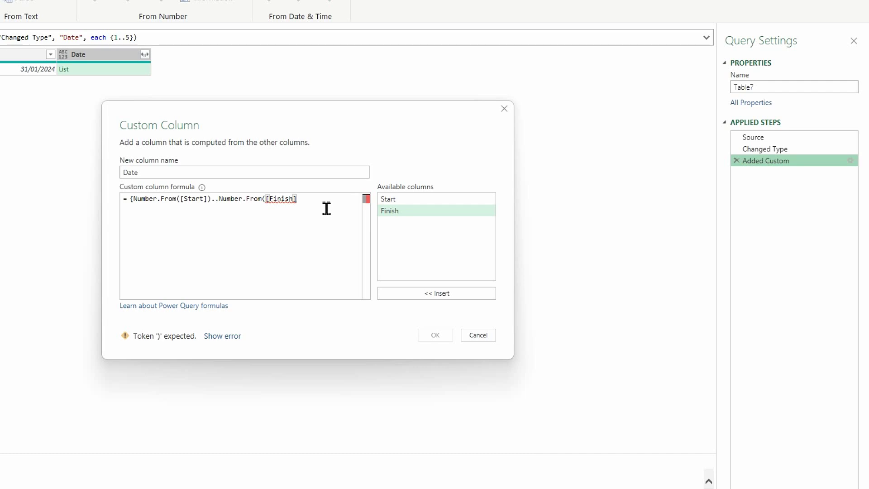
{"action": "type", "text": "}"}
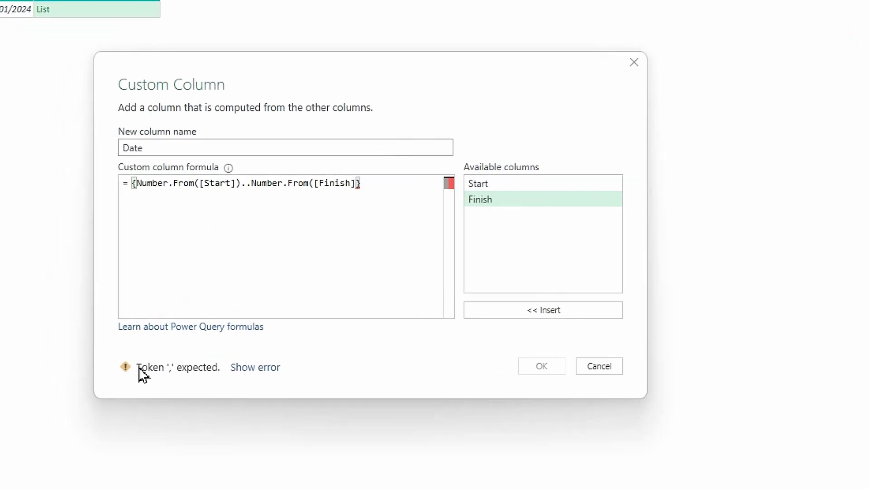
{"action": "left_click", "coordinate": [358, 182]}
{"action": "type", "text": ")"}
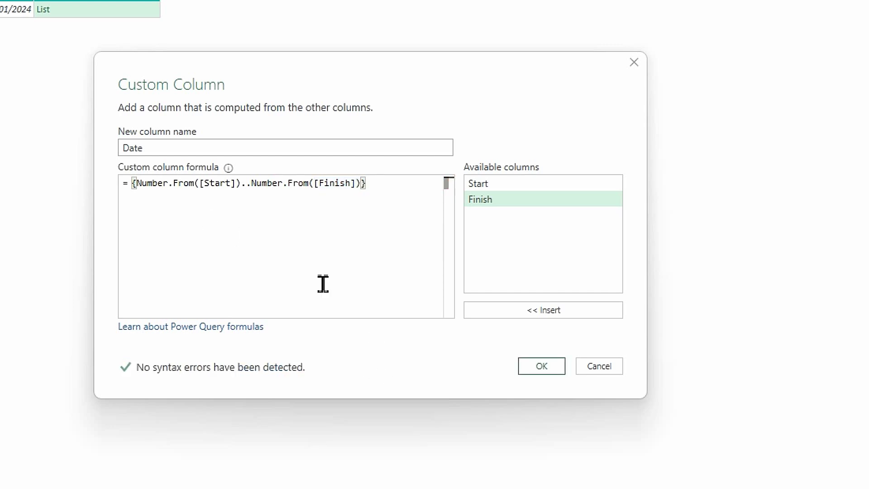
{"action": "left_click", "coordinate": [545, 367]}
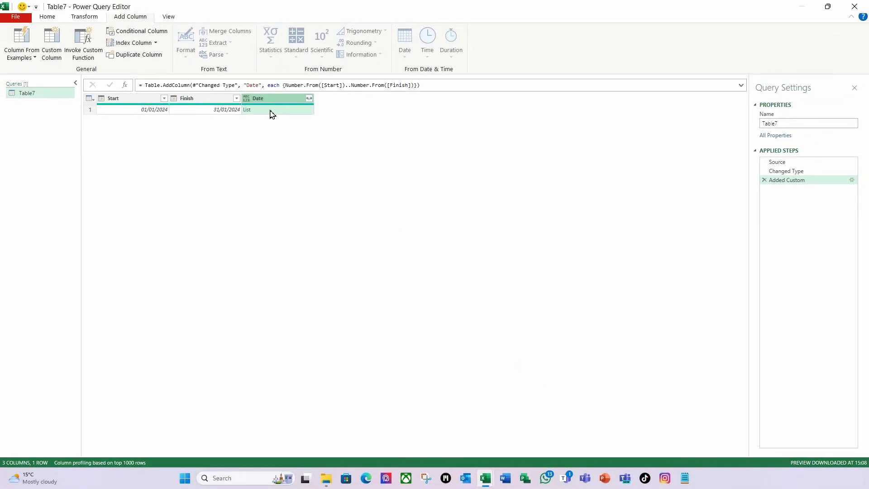
Preview the Date column's list in the first row and examine the generated serial numbers.
{"action": "left_click", "coordinate": [272, 113]}
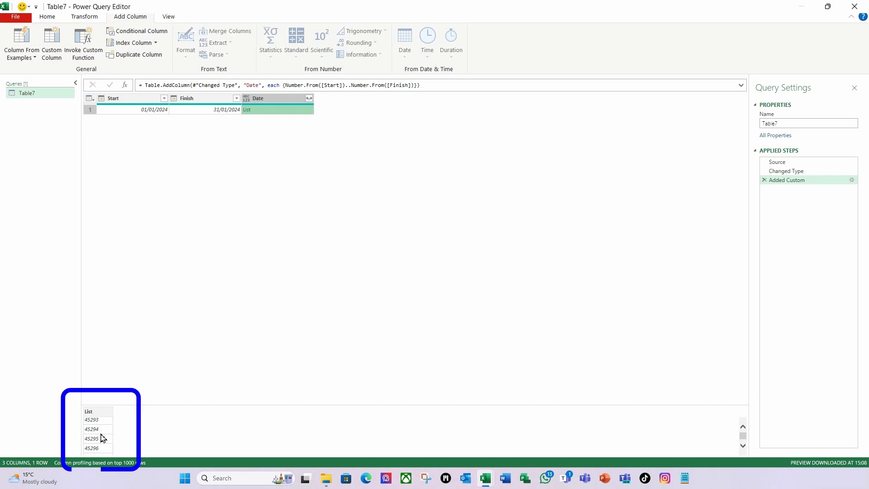
{"action": "scroll", "coordinate": [101, 437], "scroll_direction": "down", "scroll_amount": 2}
{"action": "scroll", "coordinate": [100, 439], "scroll_direction": "up", "scroll_amount": 2}
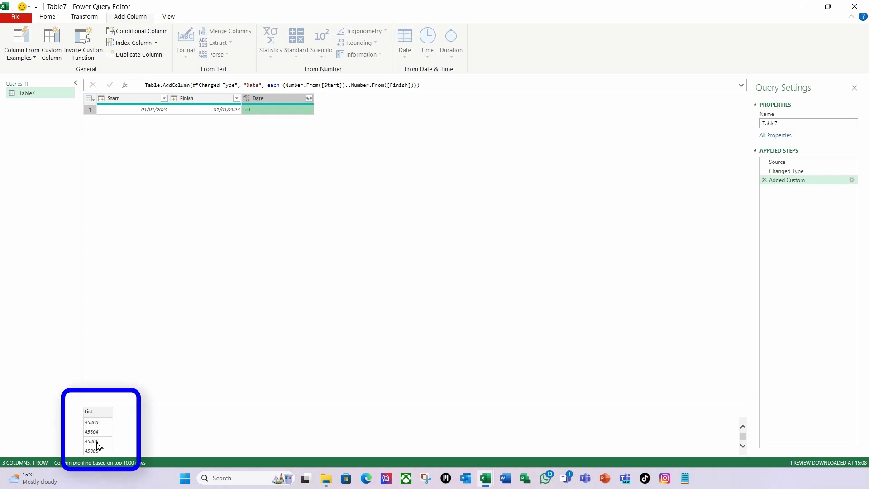
{"action": "scroll", "coordinate": [99, 445], "scroll_direction": "up", "scroll_amount": 2}
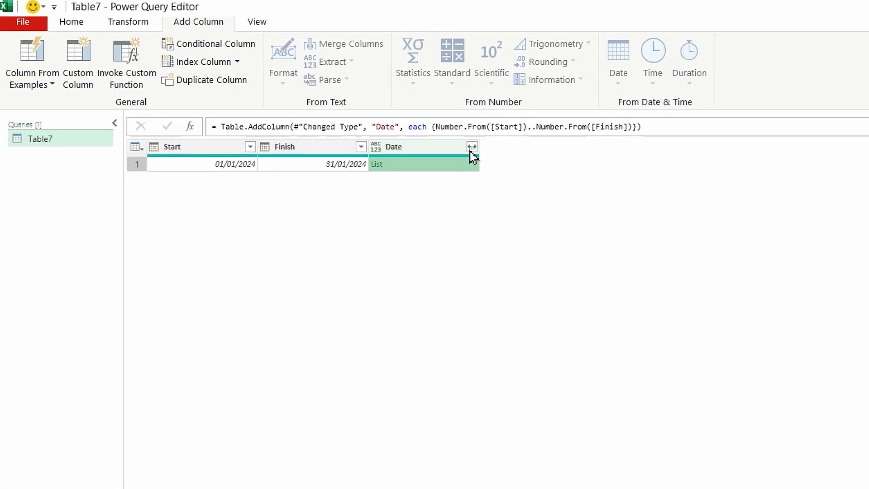
Expand the Date column's list to new rows and set the column's data type to Date.
{"action": "left_click", "coordinate": [471, 148]}
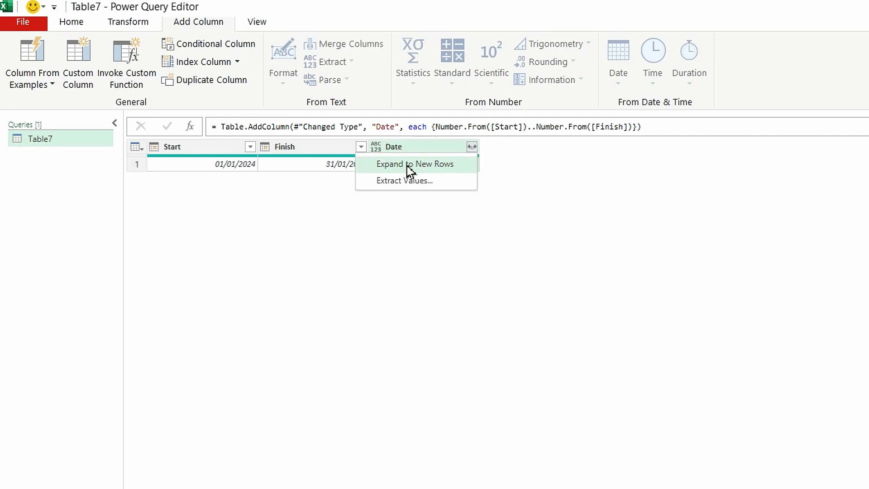
{"action": "left_click", "coordinate": [449, 168]}
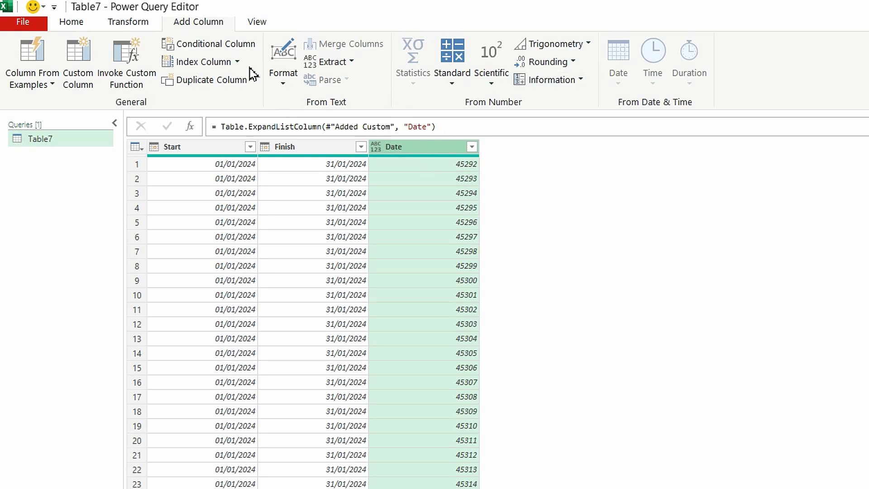
{"action": "left_click", "coordinate": [80, 22]}
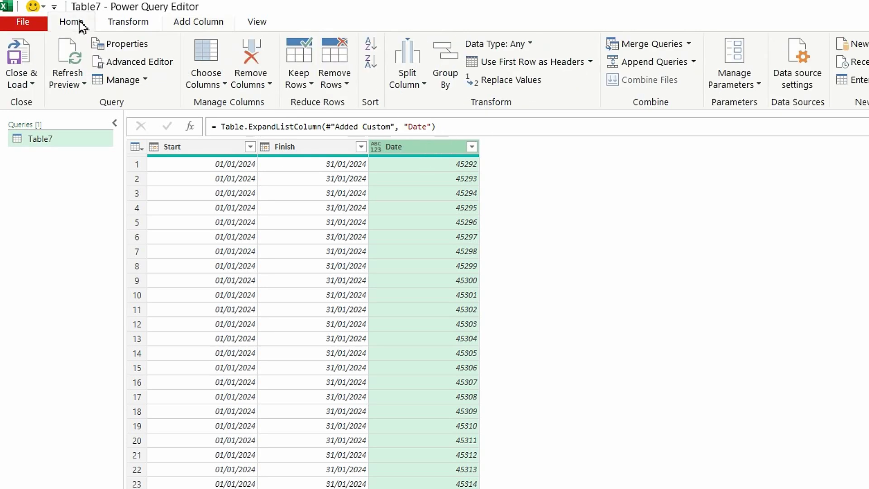
{"action": "left_click", "coordinate": [527, 44]}
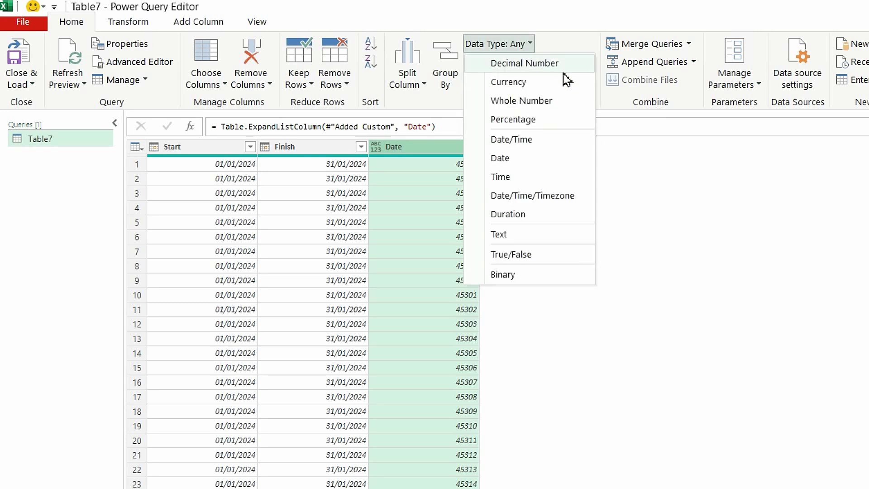
{"action": "left_click", "coordinate": [504, 160]}
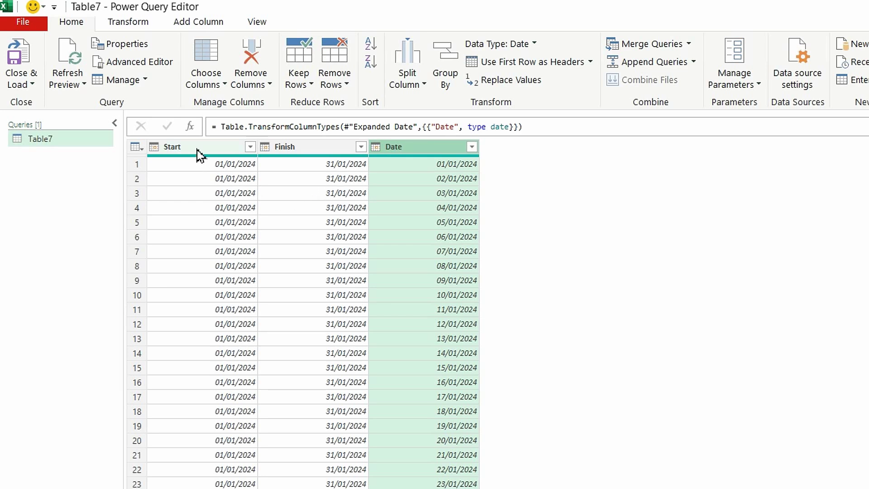
Remove all columns except Date from the query.
{"action": "right_click", "coordinate": [427, 151]}
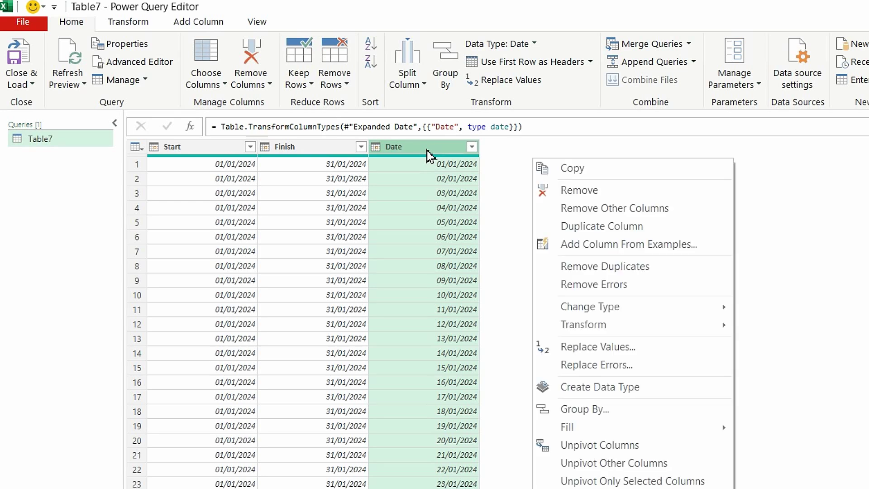
{"action": "left_click", "coordinate": [639, 212]}
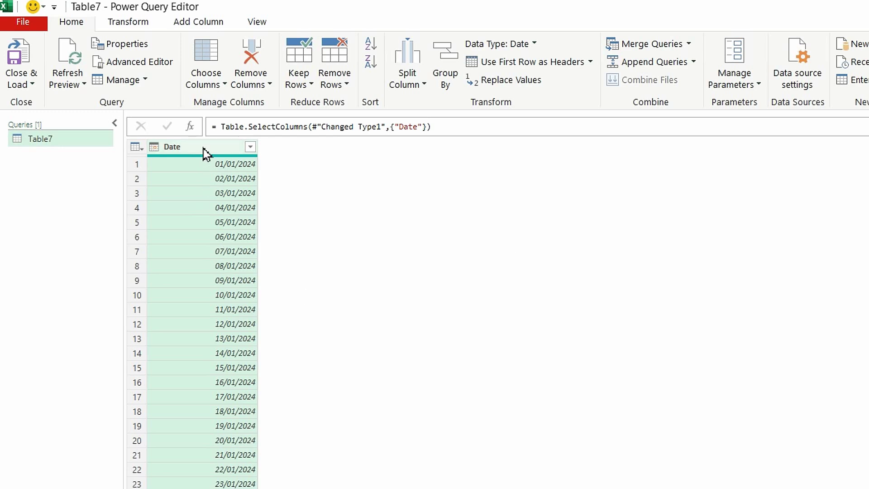
Add a Year column derived from the Date column.
{"action": "left_click", "coordinate": [215, 25]}
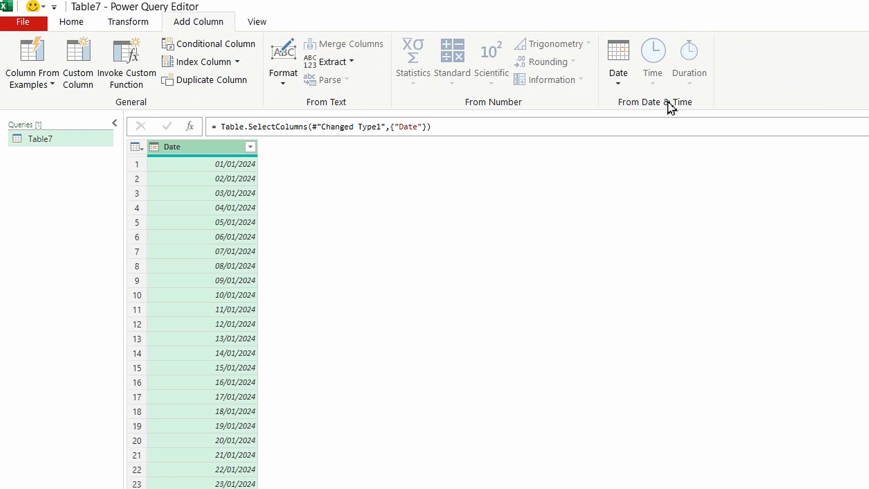
{"action": "left_click", "coordinate": [614, 89]}
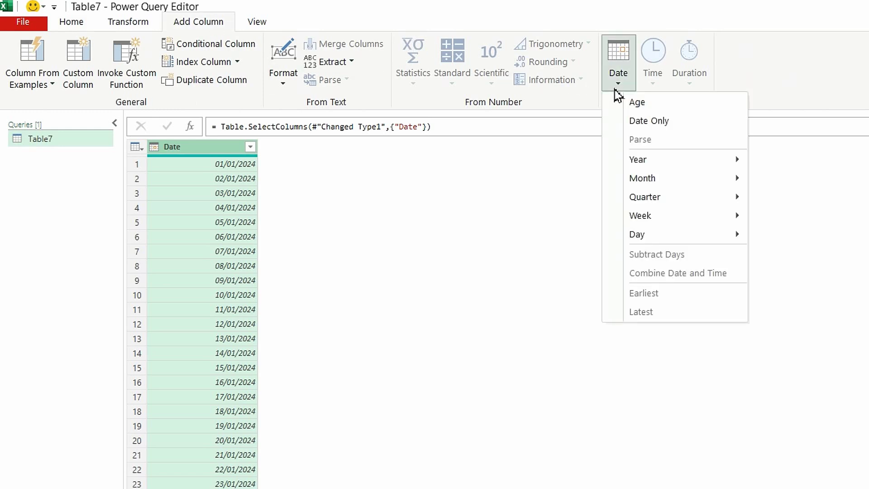
{"action": "mouse_move", "coordinate": [661, 161]}
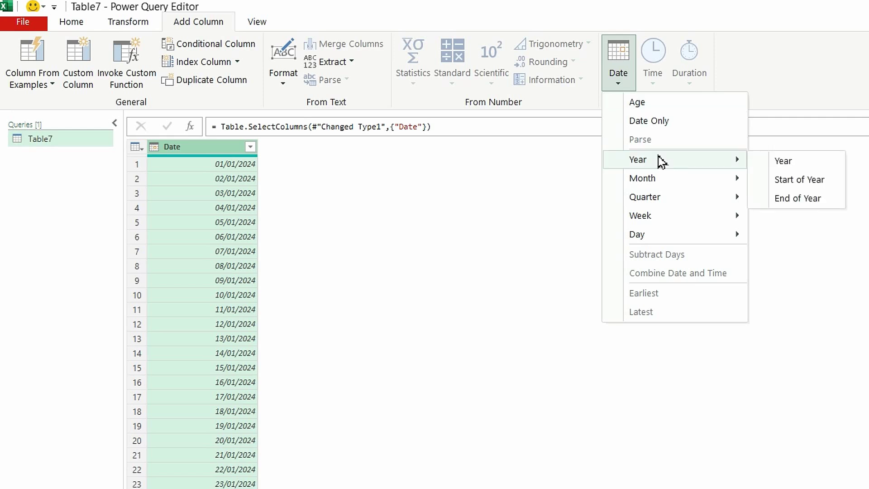
{"action": "left_click", "coordinate": [785, 162]}
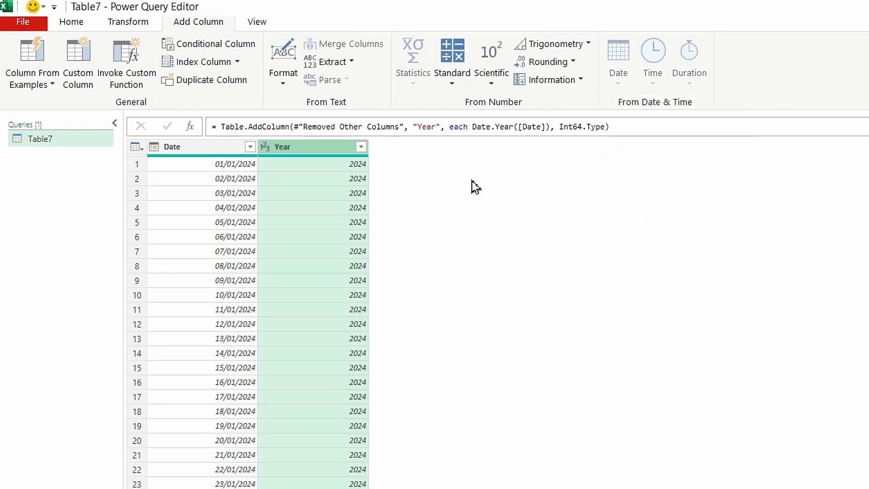
Add a Month column with the month number of each value in the Date column.
{"action": "right_click", "coordinate": [326, 152]}
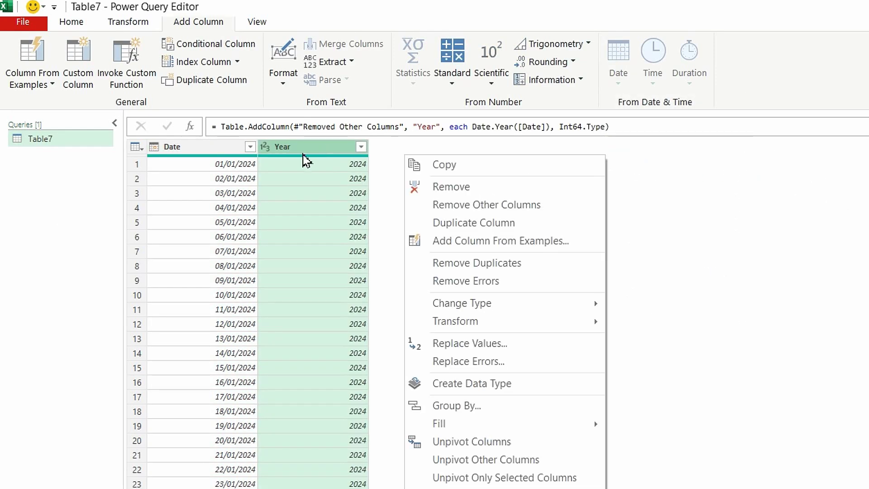
{"action": "left_click", "coordinate": [211, 152]}
{"action": "left_click", "coordinate": [623, 90]}
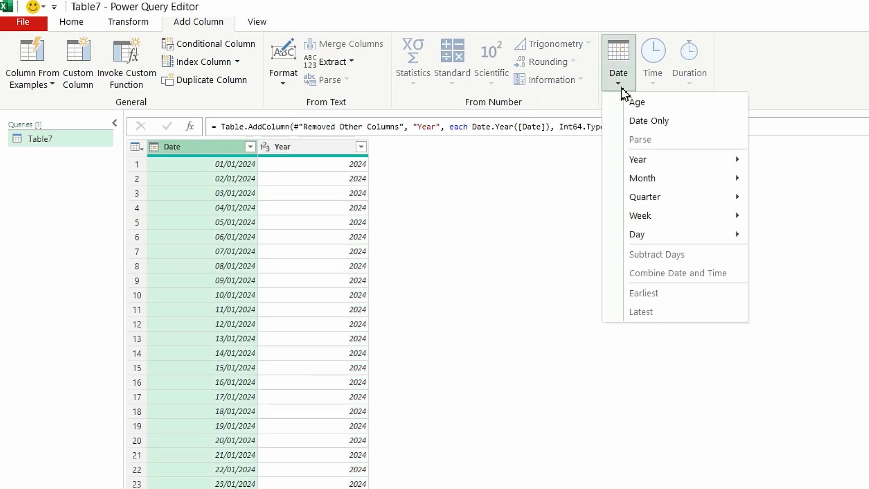
{"action": "mouse_move", "coordinate": [662, 186]}
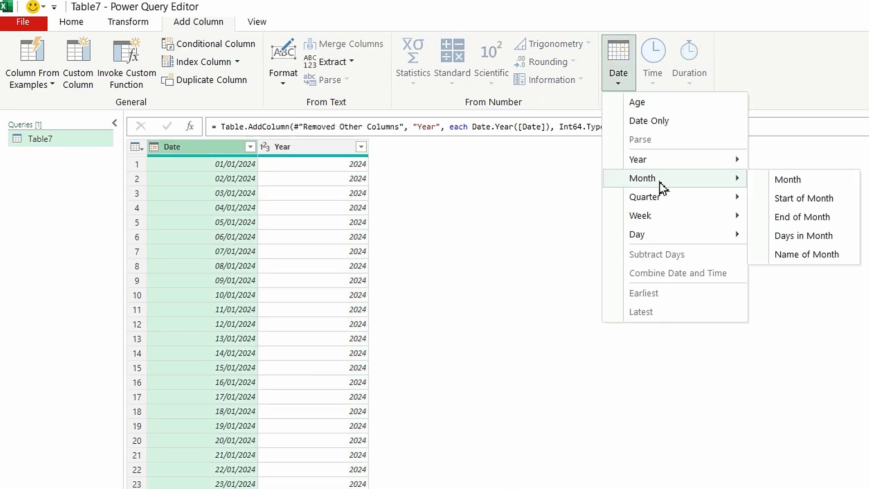
{"action": "left_click", "coordinate": [791, 183]}
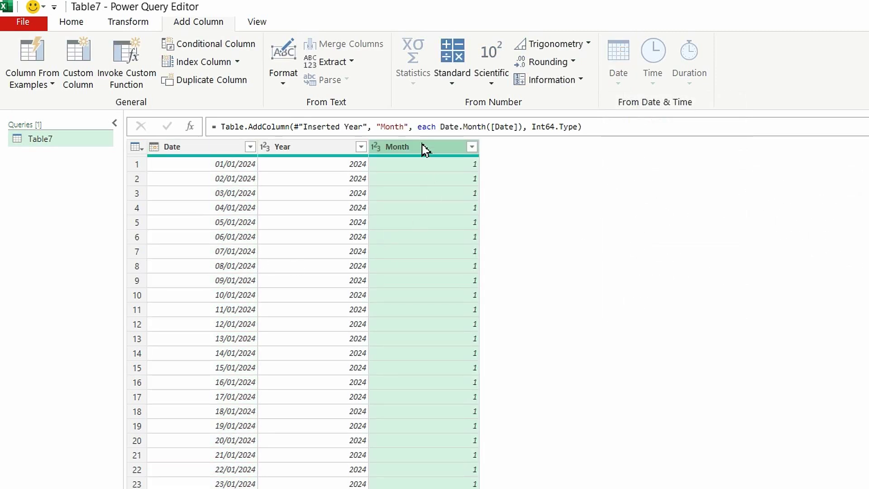
Add a column with the name of the day for each value in the Date column.
{"action": "right_click", "coordinate": [416, 156]}
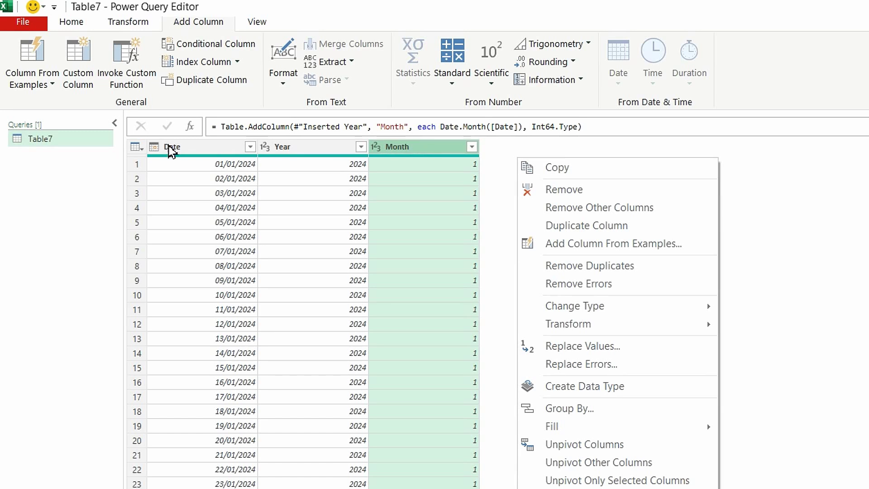
{"action": "left_click", "coordinate": [182, 147]}
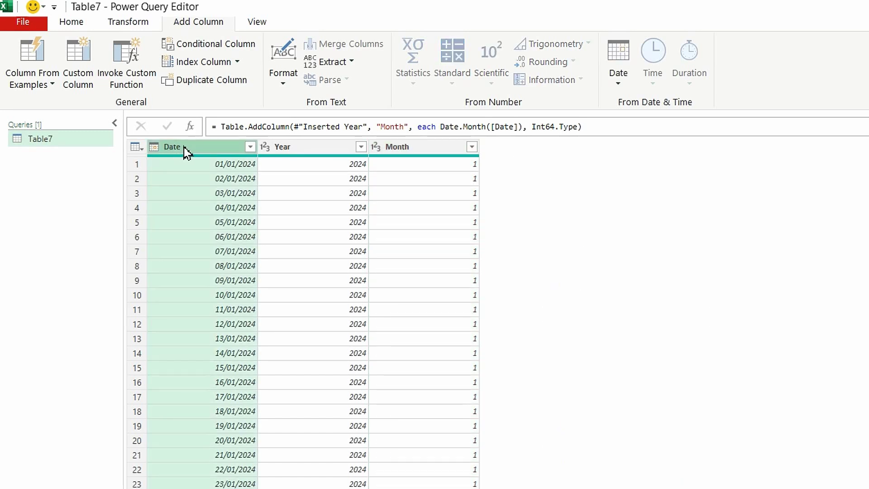
{"action": "left_click", "coordinate": [619, 84]}
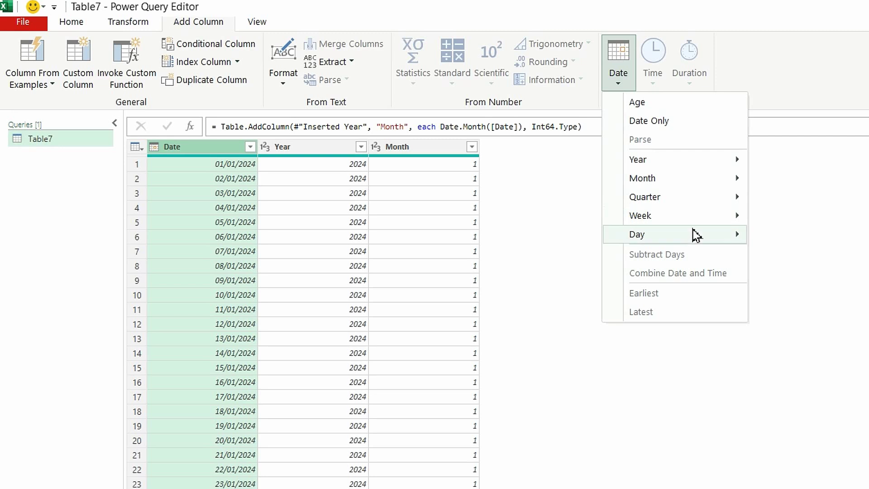
{"action": "mouse_move", "coordinate": [690, 239]}
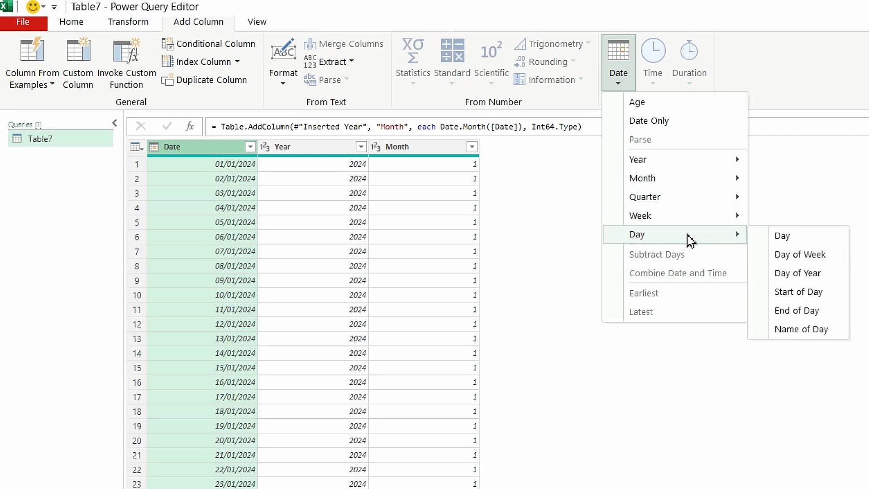
{"action": "left_click", "coordinate": [801, 334]}
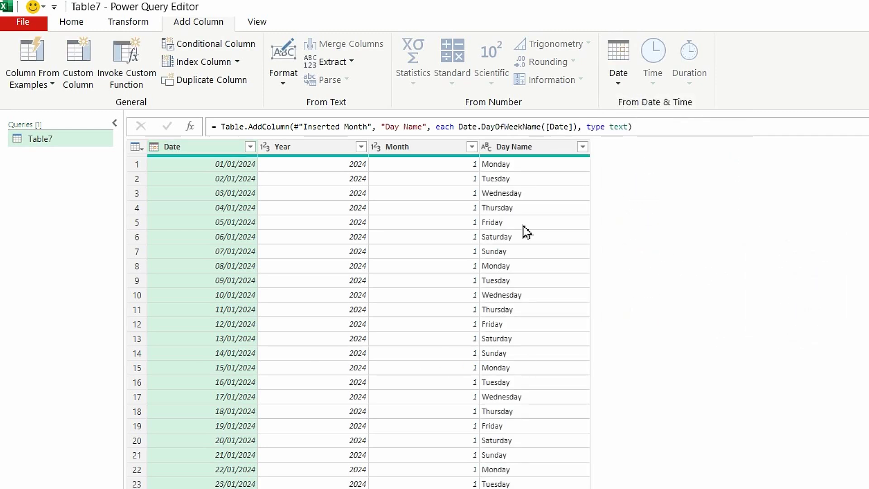
Transform the Day Name column in place to keep only its first 3 characters.
{"action": "left_click", "coordinate": [515, 148]}
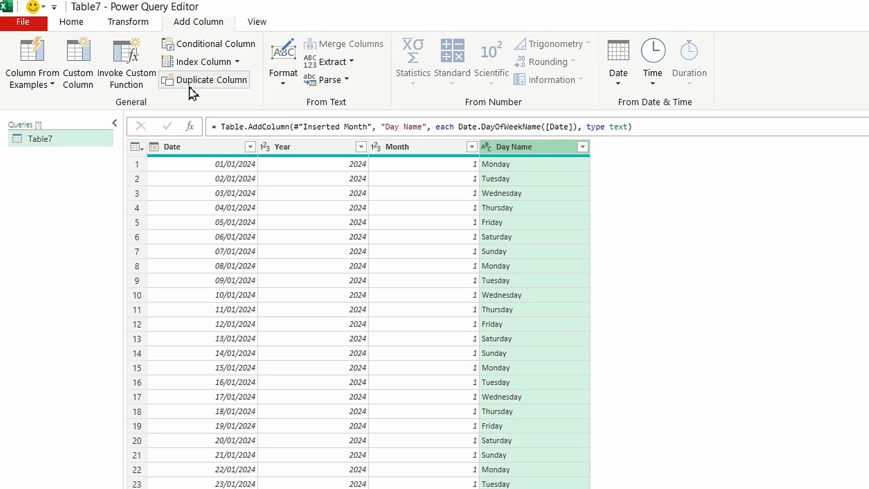
{"action": "left_click", "coordinate": [140, 25]}
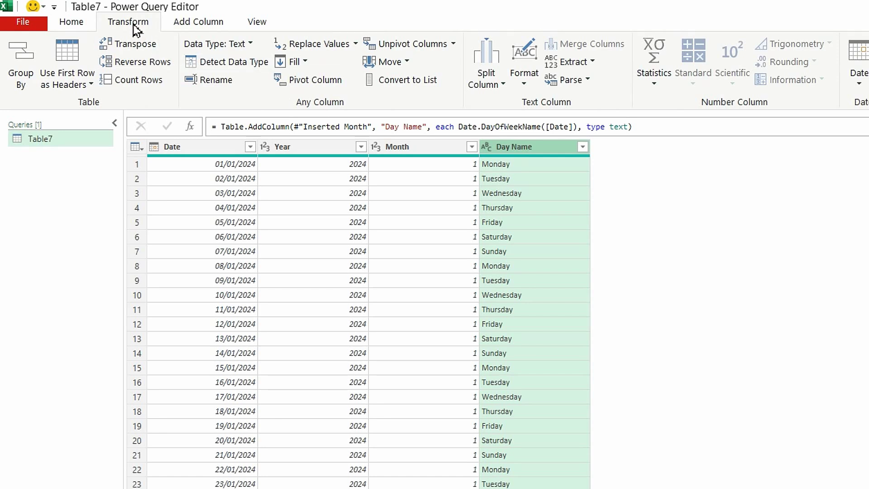
{"action": "left_click", "coordinate": [589, 62]}
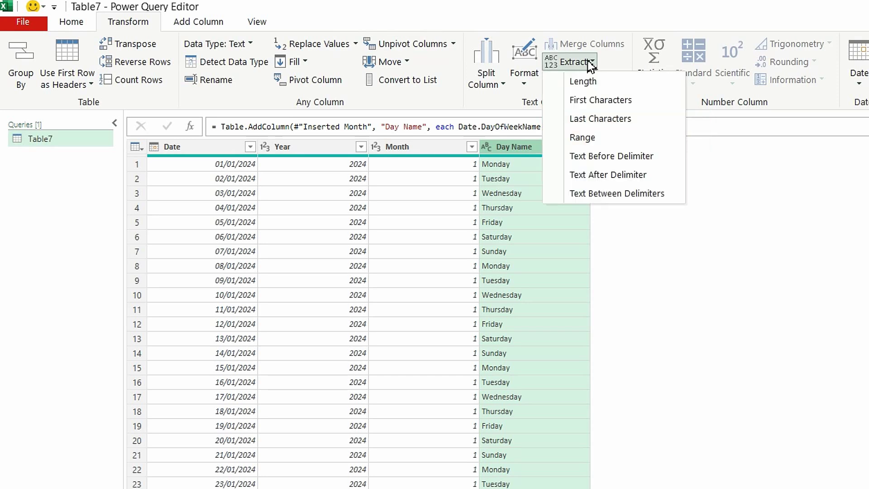
{"action": "left_click", "coordinate": [604, 106]}
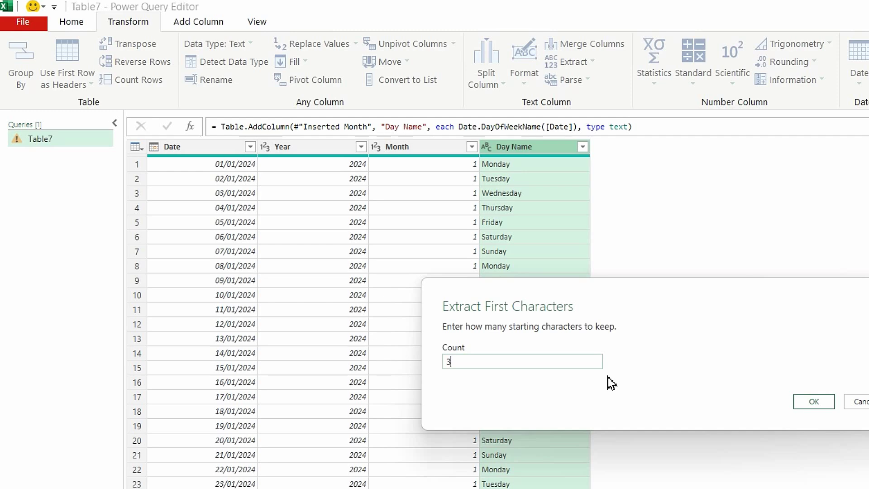
{"action": "left_click", "coordinate": [817, 403]}
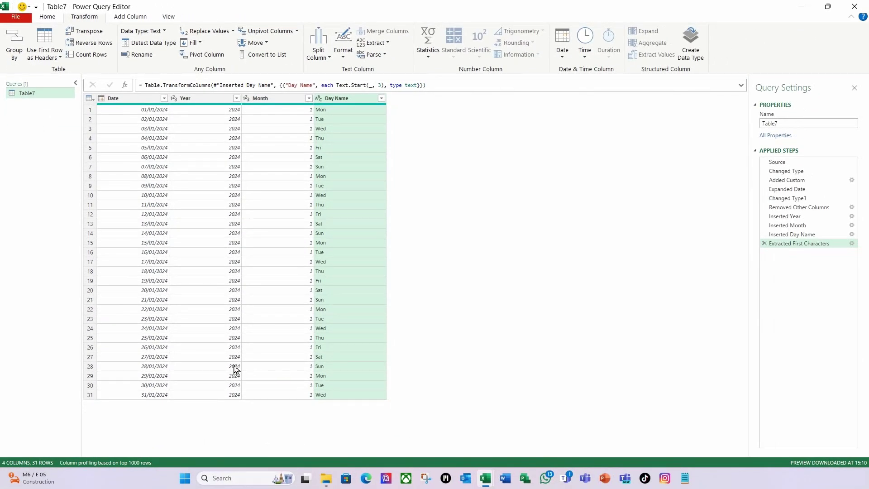
Rename the query as Calendar.
{"action": "left_click", "coordinate": [121, 111]}
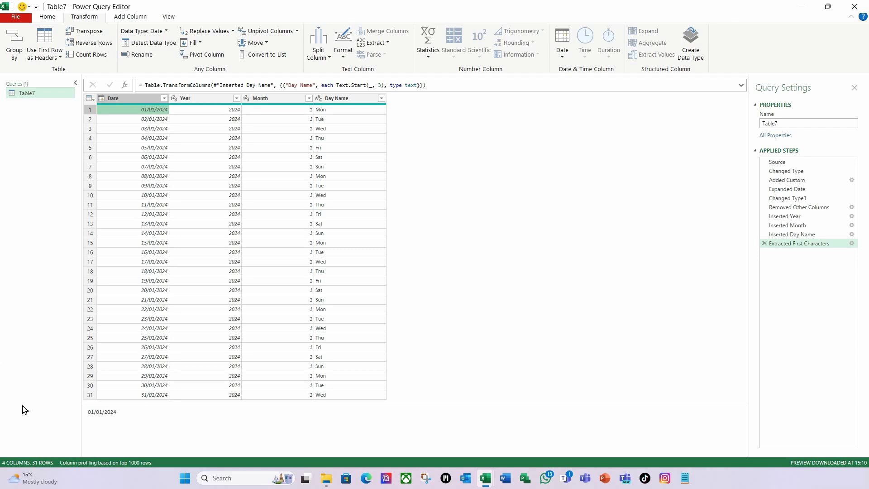
{"action": "left_click", "coordinate": [792, 122]}
{"action": "left_click_drag", "start_coordinate": [790, 124], "coordinate": [730, 130]}
{"action": "type", "text": "Ca"}
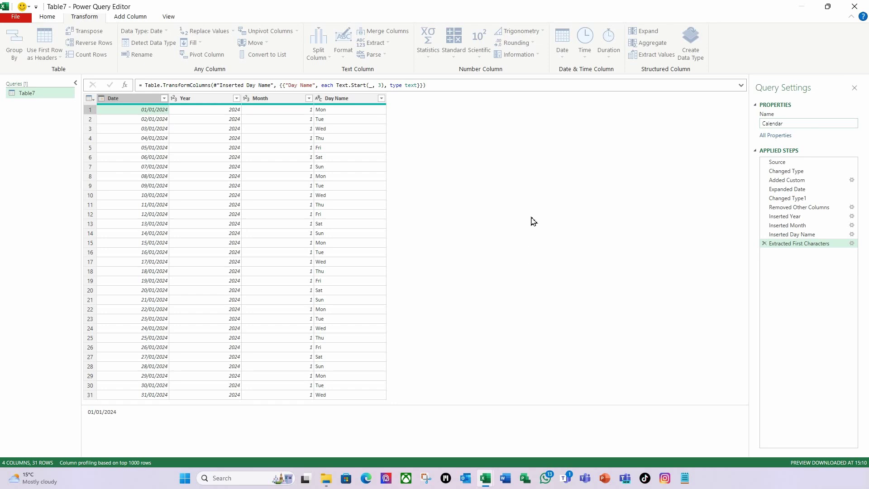
{"action": "key", "text": "Return"}
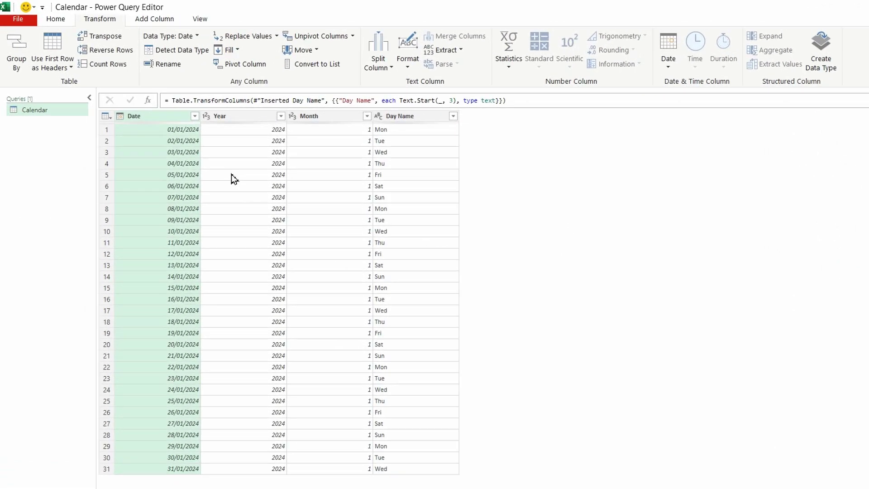
Close the query editor and load the Calendar query as a connection only, adding it to the data model.
{"action": "left_click", "coordinate": [60, 23]}
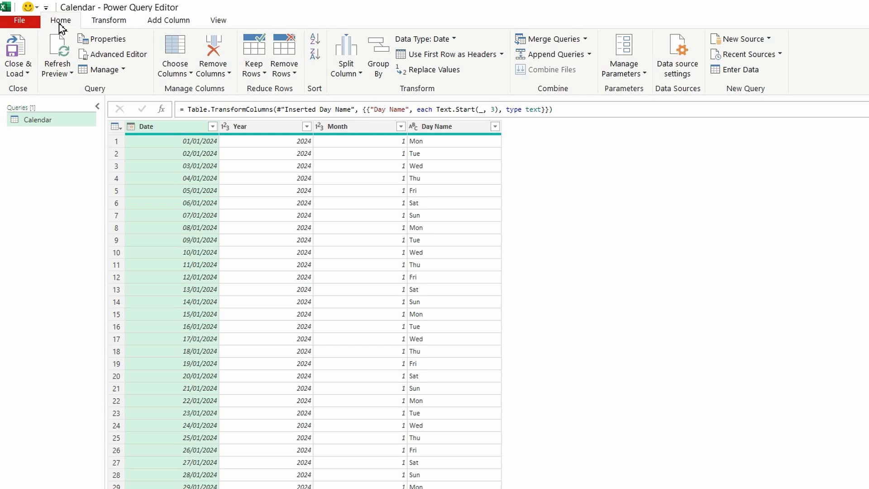
{"action": "left_click", "coordinate": [27, 75]}
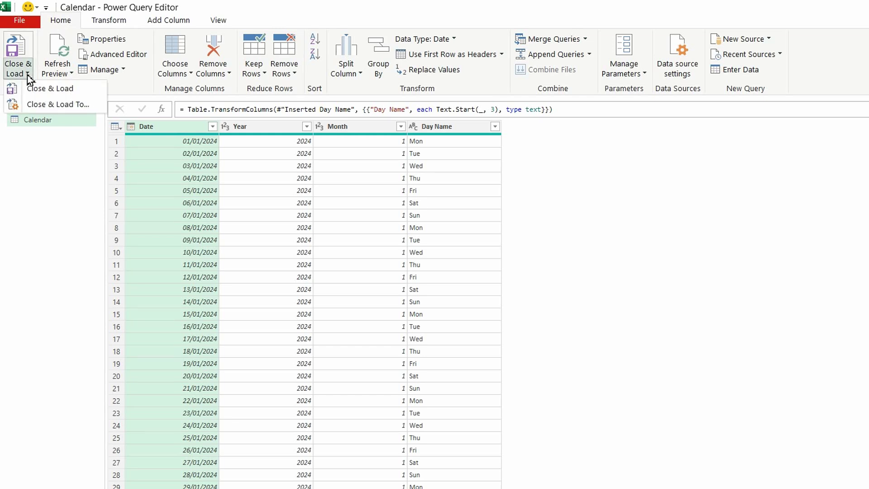
{"action": "left_click", "coordinate": [74, 104]}
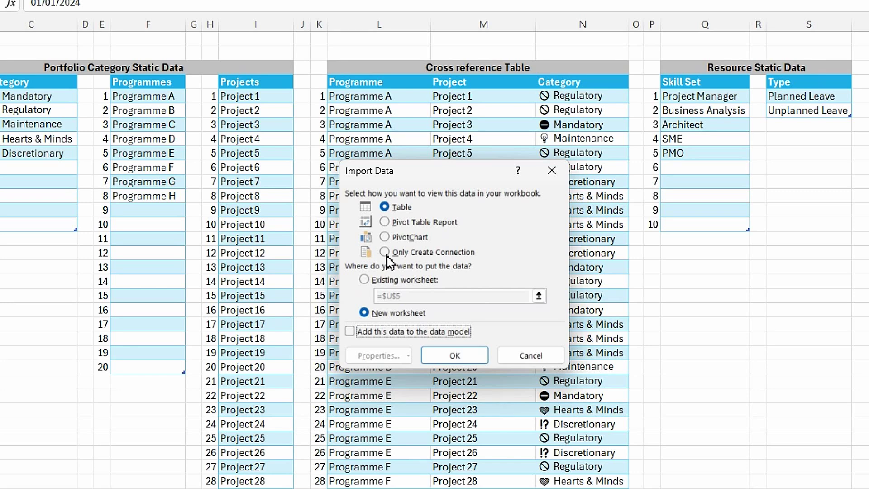
{"action": "left_click", "coordinate": [406, 313]}
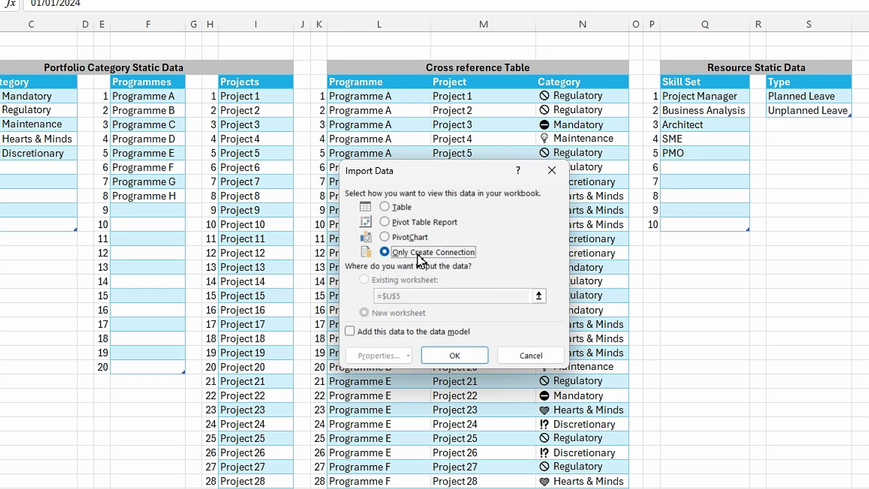
{"action": "left_click", "coordinate": [350, 333]}
{"action": "left_click", "coordinate": [455, 357]}
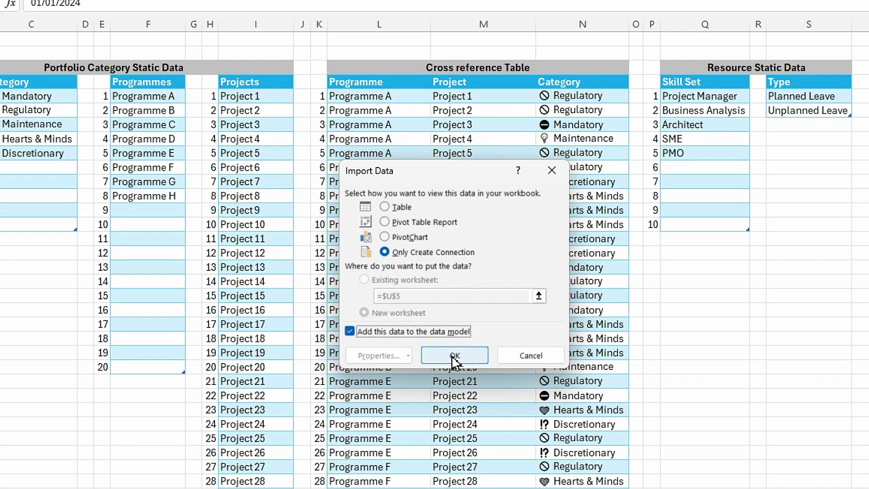
{"action": "left_click", "coordinate": [454, 356]}
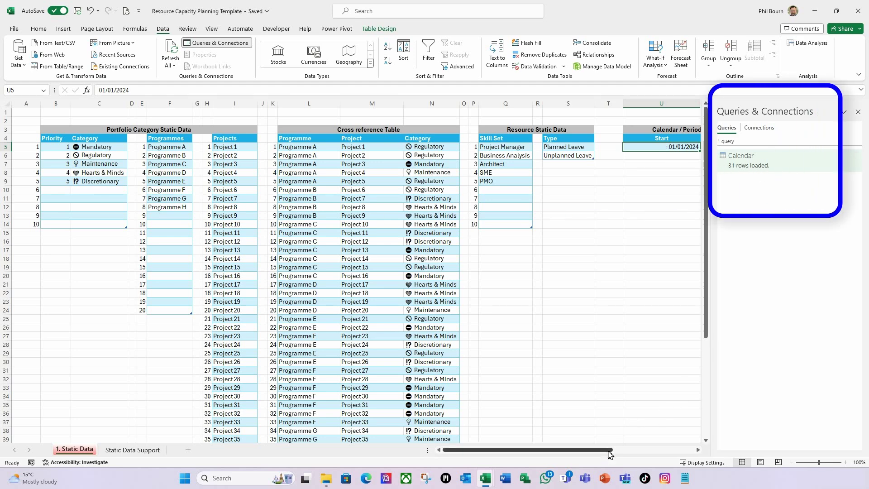
Set the Finish date in the Calendar / Period that plan covers table to 31/07/2024.
{"action": "left_click_drag", "start_coordinate": [610, 450], "coordinate": [650, 460]}
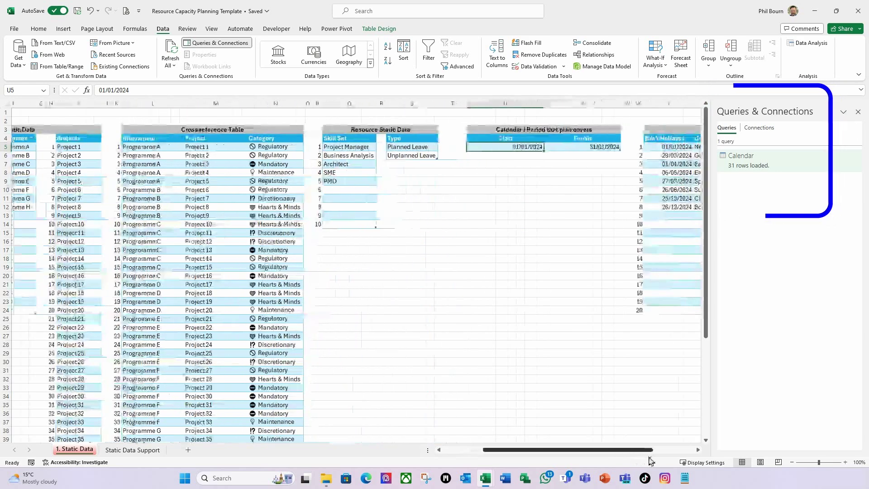
{"action": "left_click", "coordinate": [593, 146]}
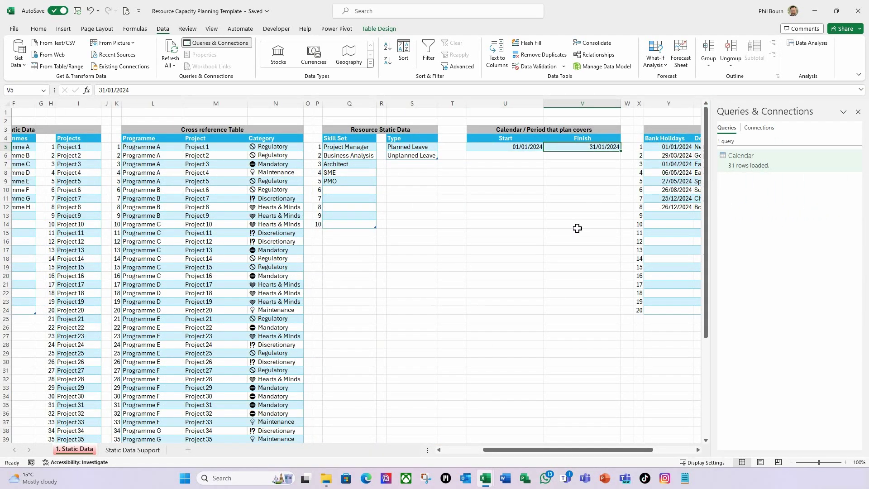
{"action": "type", "text": "31/"}
{"action": "type", "text": "07"}
{"action": "type", "text": "/"}
{"action": "type", "text": "2024"}
{"action": "key", "text": "Tab"}
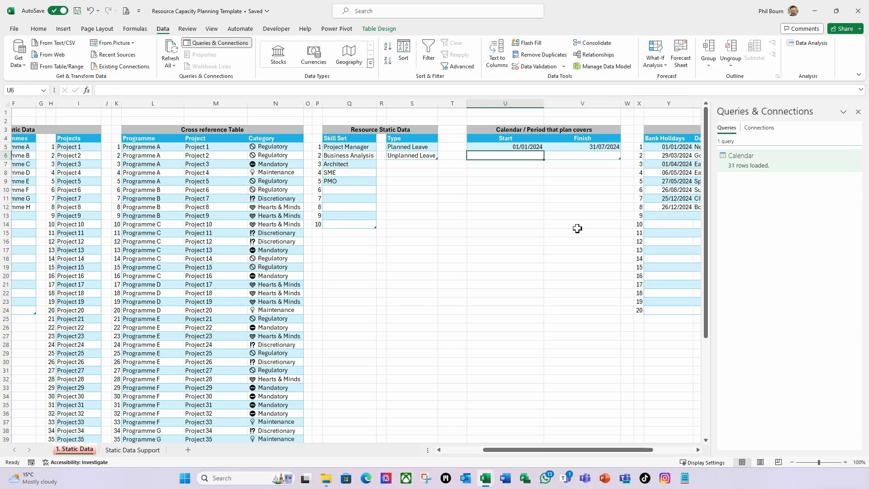
Delete the empty table row below the Start and Finish dates.
{"action": "right_click", "coordinate": [494, 156]}
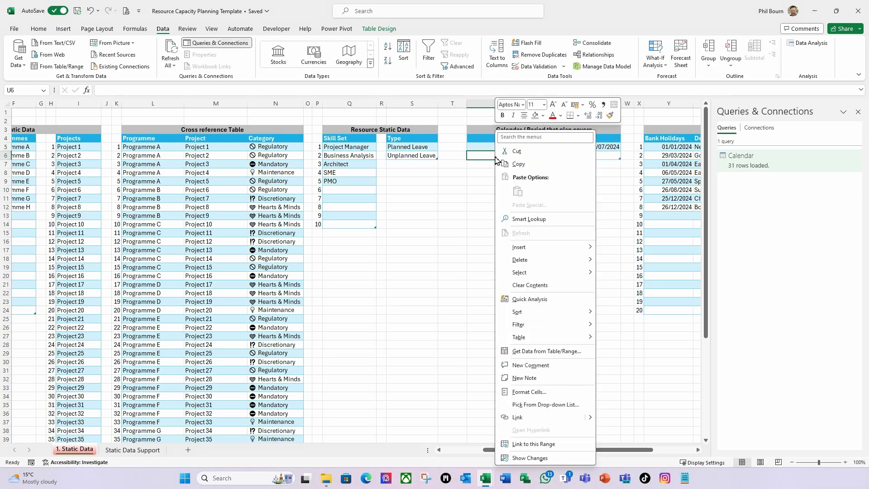
{"action": "key", "text": "Escape"}
{"action": "right_click", "coordinate": [493, 159]}
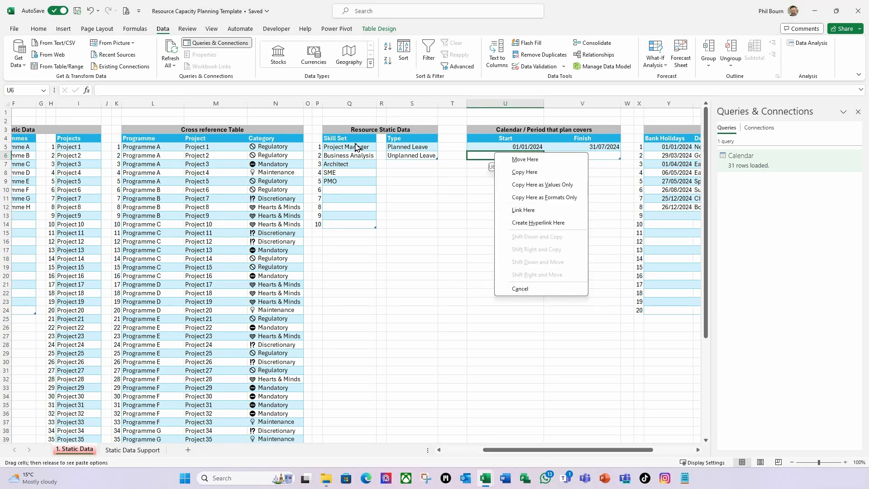
{"action": "left_click", "coordinate": [45, 28]}
{"action": "right_click", "coordinate": [527, 156]}
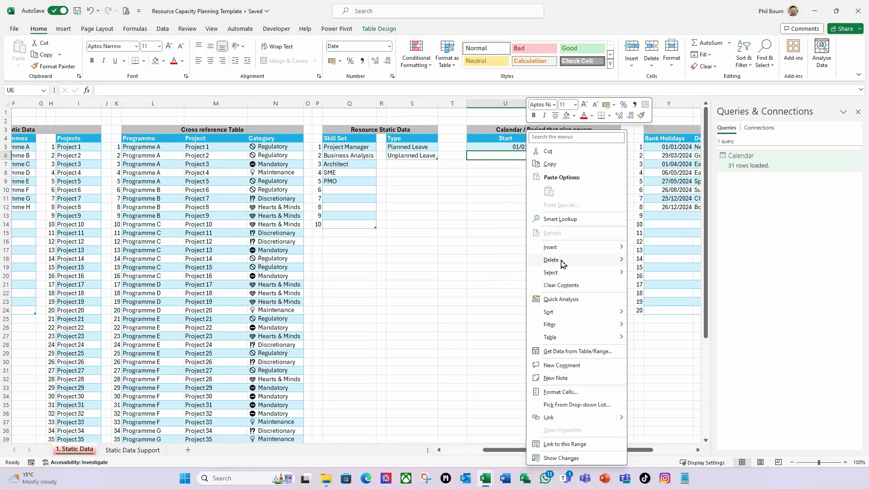
{"action": "mouse_move", "coordinate": [562, 261]}
{"action": "left_click", "coordinate": [637, 273]}
Refresh all queries so the Calendar query covers the new Start to Finish period.
{"action": "left_click", "coordinate": [527, 224]}
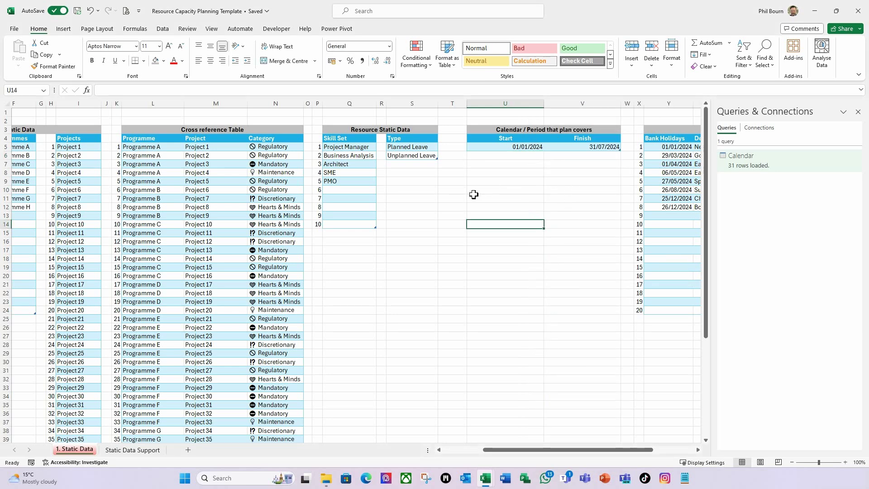
{"action": "left_click", "coordinate": [161, 30]}
{"action": "left_click", "coordinate": [170, 56]}
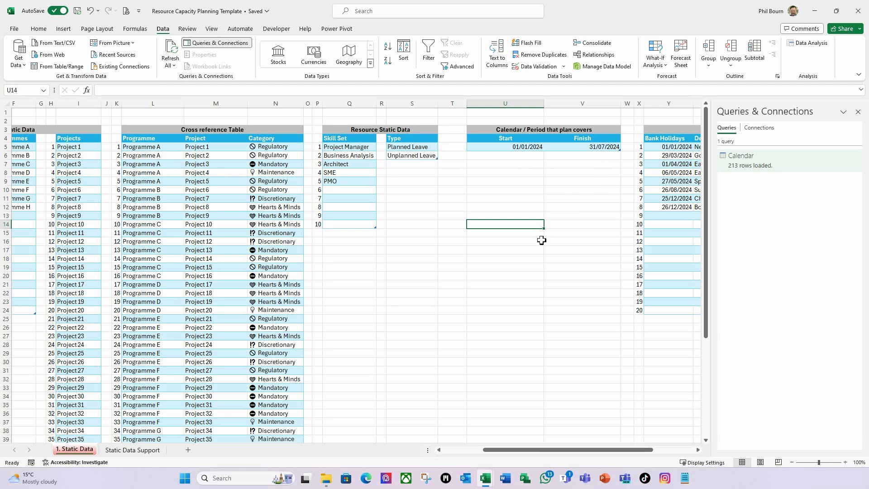
Set the Finish date in the Calendar / Period that plan covers table to 31/12/2024.
{"action": "left_click", "coordinate": [592, 148]}
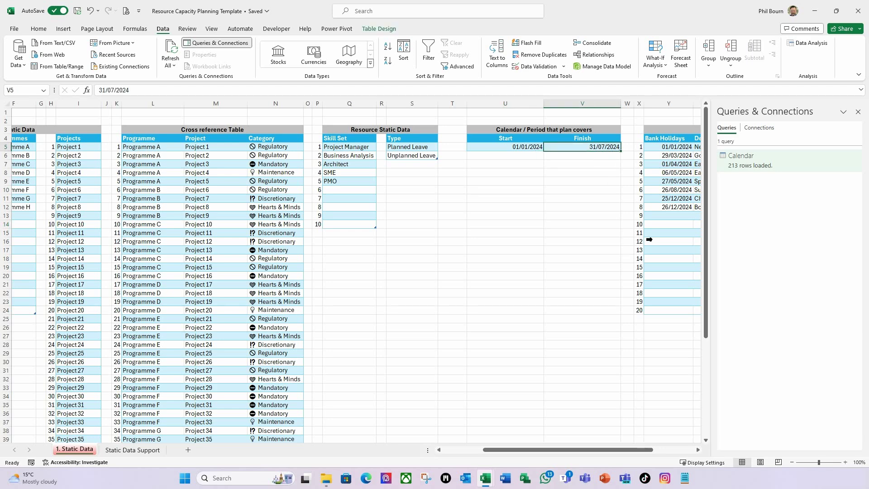
{"action": "type", "text": "31/12/"}
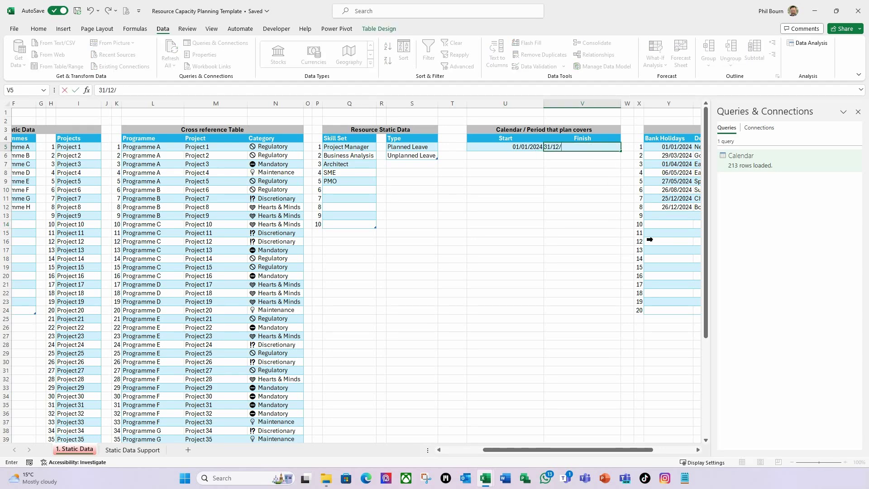
{"action": "type", "text": "2024"}
{"action": "key", "text": "Return"}
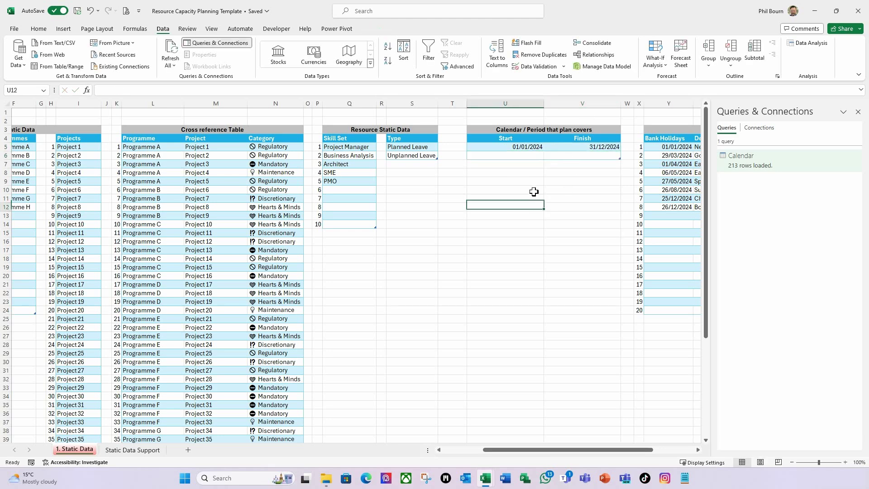
Delete the empty table row below the Start and Finish dates in the Calendar / Period that plan covers table.
{"action": "right_click", "coordinate": [532, 160]}
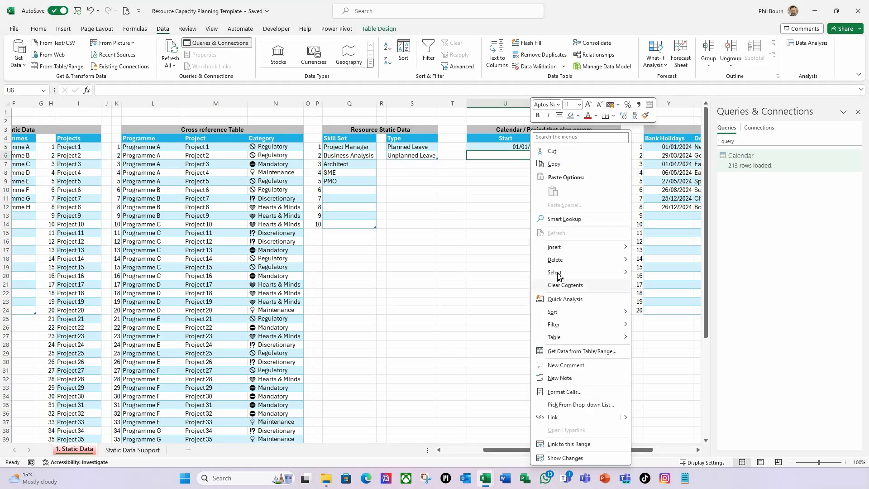
{"action": "mouse_move", "coordinate": [566, 258]}
{"action": "left_click", "coordinate": [677, 274]}
{"action": "left_click", "coordinate": [525, 241]}
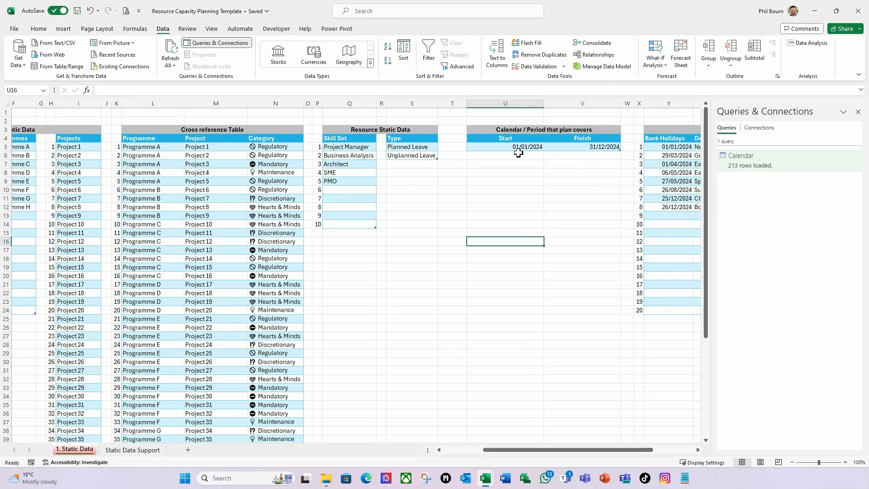
Refresh all queries so the Calendar query follows the new Finish date, and close the Queries & Connections pane.
{"action": "left_click", "coordinate": [165, 48]}
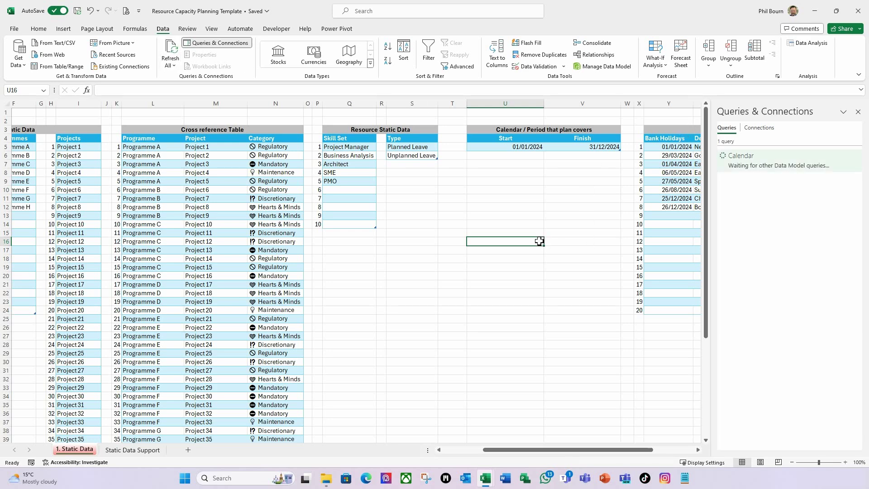
{"action": "left_click", "coordinate": [539, 191]}
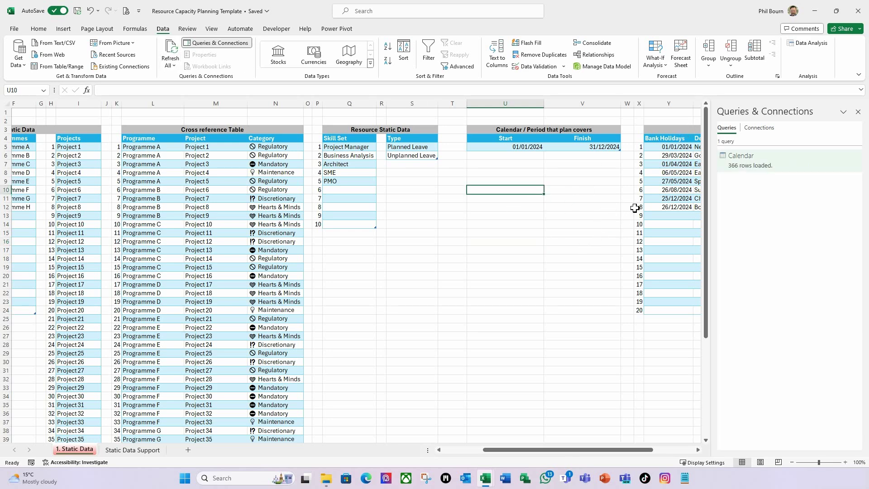
{"action": "scroll", "coordinate": [523, 200], "scroll_direction": "down", "scroll_amount": 1}
{"action": "scroll", "coordinate": [525, 201], "scroll_direction": "up", "scroll_amount": 1}
{"action": "left_click_drag", "start_coordinate": [532, 453], "coordinate": [489, 453]}
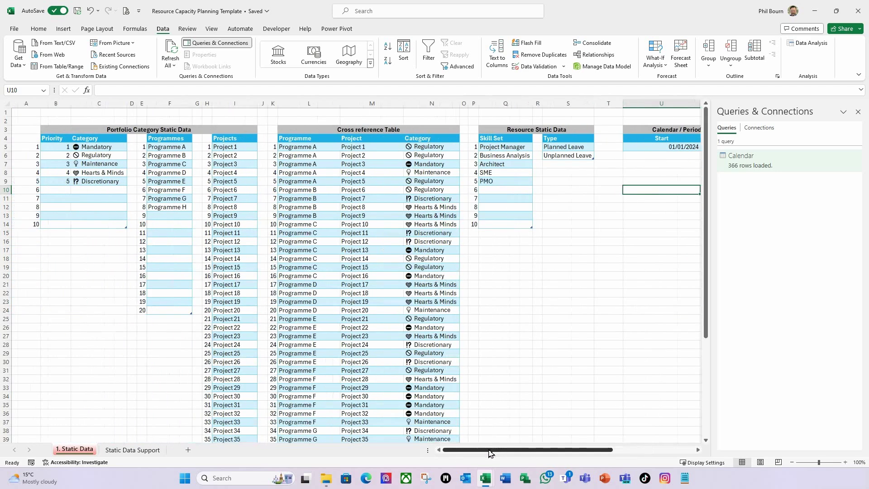
{"action": "left_click", "coordinate": [857, 113]}
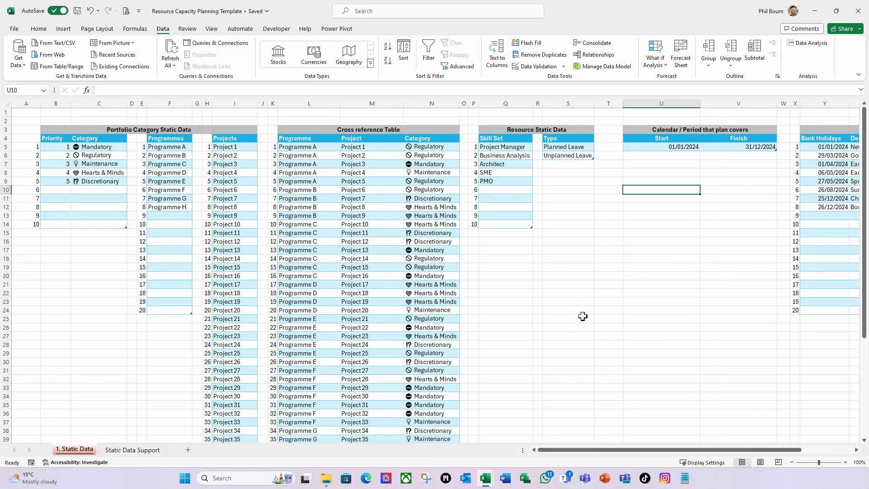
{"action": "left_click", "coordinate": [584, 316]}
{"action": "left_click", "coordinate": [61, 344]}
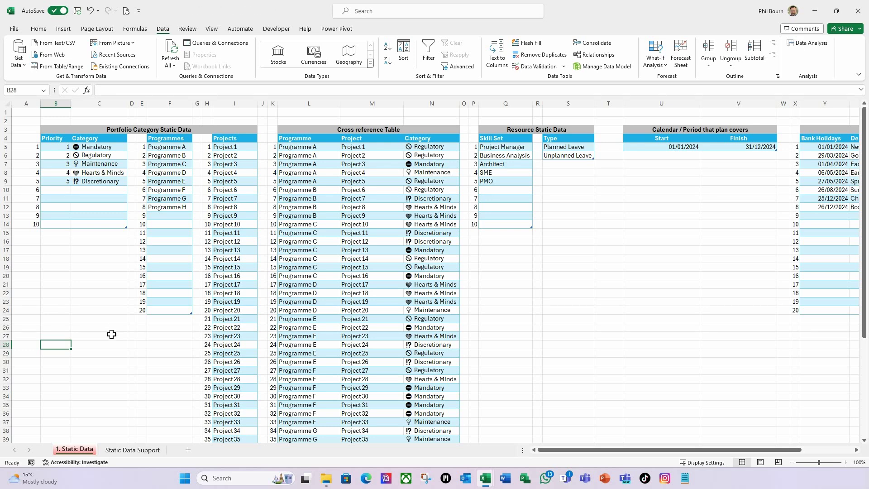
{"action": "left_click", "coordinate": [538, 302]}
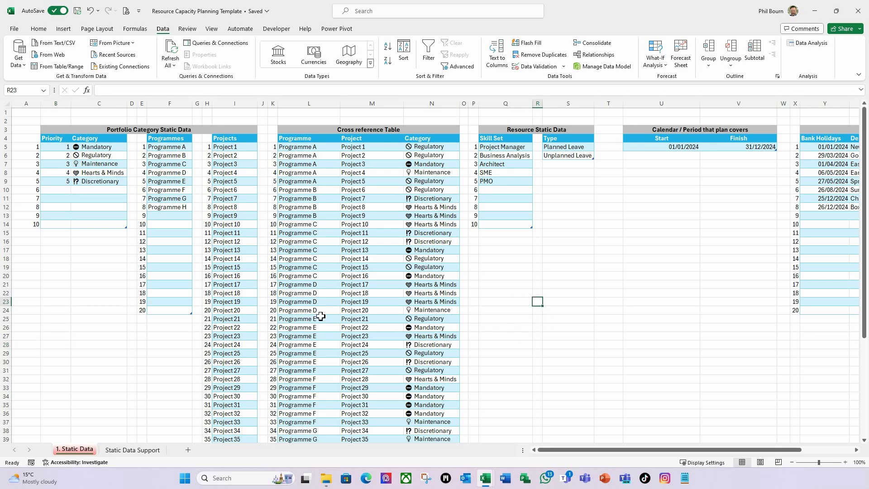
{"action": "left_click_drag", "start_coordinate": [564, 449], "coordinate": [597, 449]}
{"action": "left_click_drag", "start_coordinate": [604, 450], "coordinate": [540, 452]}
{"action": "left_click", "coordinate": [671, 146]}
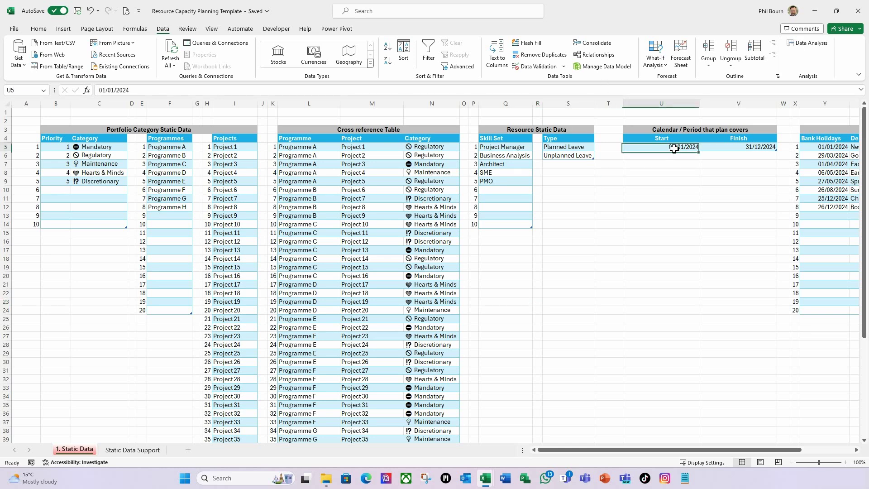